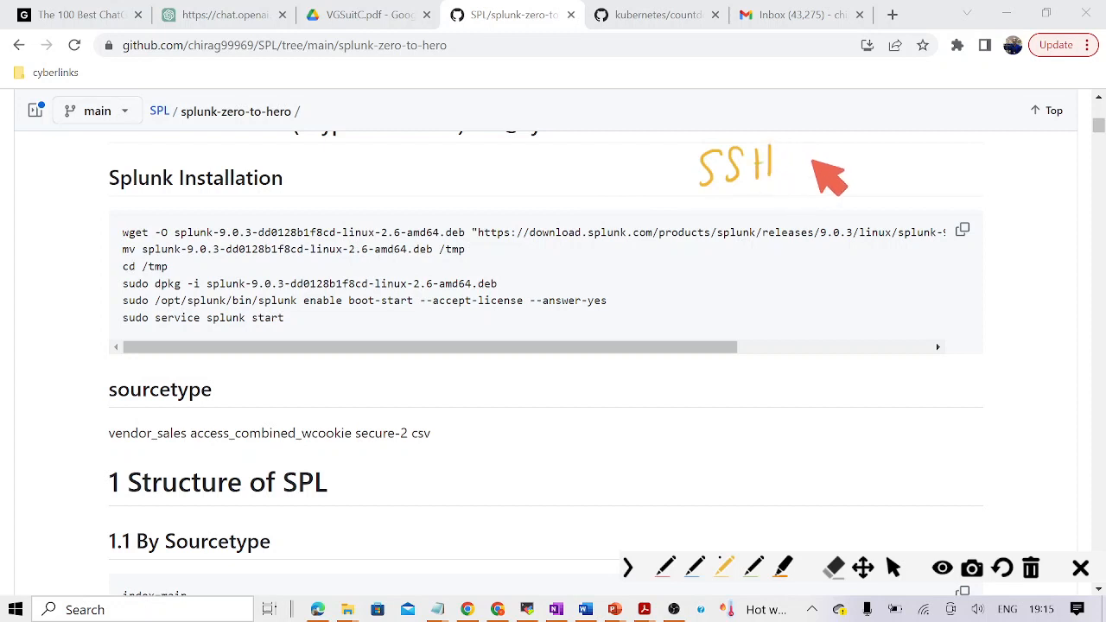
# Step: Handwrite the access rules "SSH (22) → my IP" and "Custom (8000) → my IP" beside the Splunk installation commands, and clear the annotations
pyautogui.moveTo(814, 147)
pyautogui.mouseDown()
pyautogui.moveTo(812, 177)
pyautogui.moveTo(949, 164)
pyautogui.mouseUp()
pyautogui.moveTo(938, 154)
pyautogui.mouseDown()
pyautogui.moveTo(942, 177)
pyautogui.moveTo(1000, 177)
pyautogui.moveTo(989, 200)
pyautogui.mouseUp()
pyautogui.moveTo(1018, 159)
pyautogui.mouseDown()
pyautogui.moveTo(1035, 158)
pyautogui.moveTo(1019, 188)
pyautogui.moveTo(1035, 182)
pyautogui.mouseUp()
pyautogui.moveTo(1044, 193); pyautogui.dragTo(1045, 172)
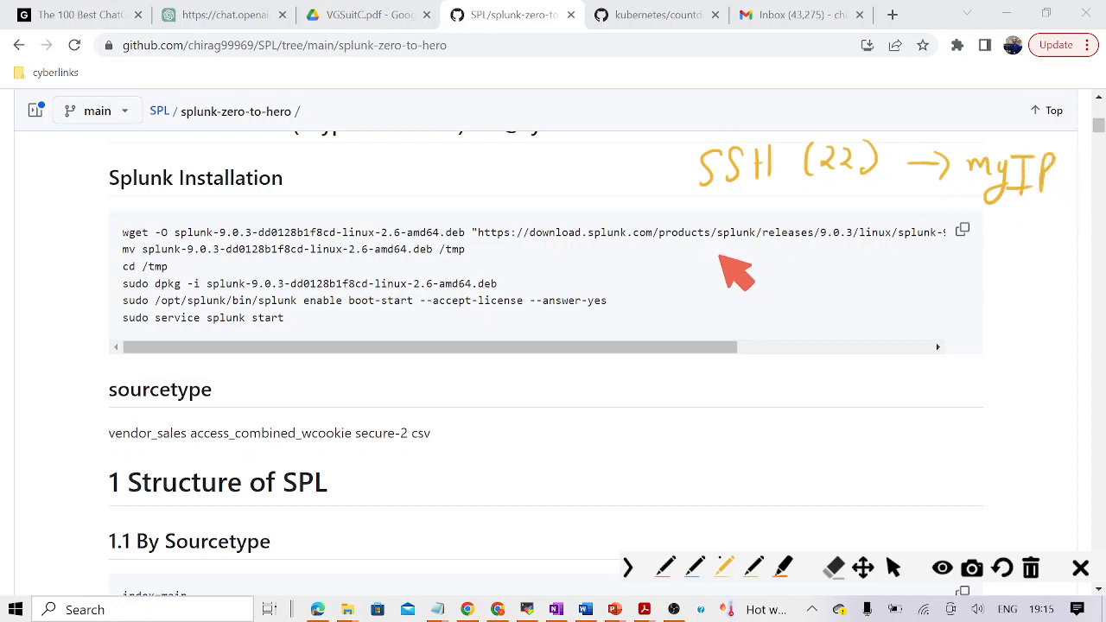
pyautogui.moveTo(719, 244)
pyautogui.mouseDown()
pyautogui.moveTo(740, 270)
pyautogui.moveTo(802, 261)
pyautogui.moveTo(819, 273)
pyautogui.moveTo(871, 255)
pyautogui.moveTo(967, 247)
pyautogui.moveTo(974, 268)
pyautogui.moveTo(1002, 248)
pyautogui.moveTo(1061, 265)
pyautogui.moveTo(1077, 237)
pyautogui.mouseUp()
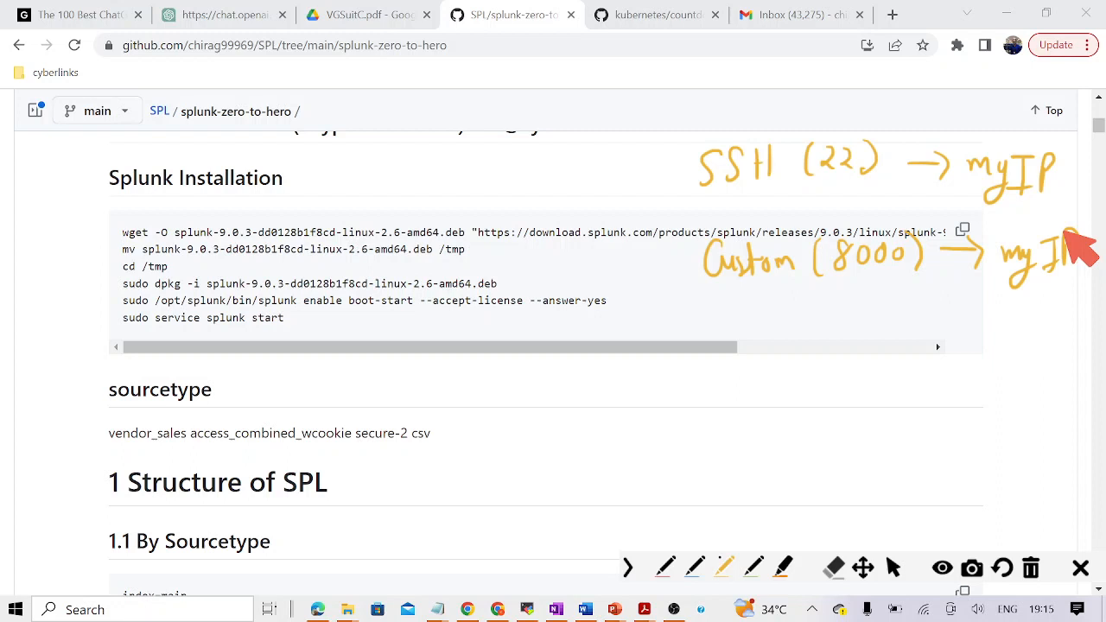
pyautogui.press('Escape')
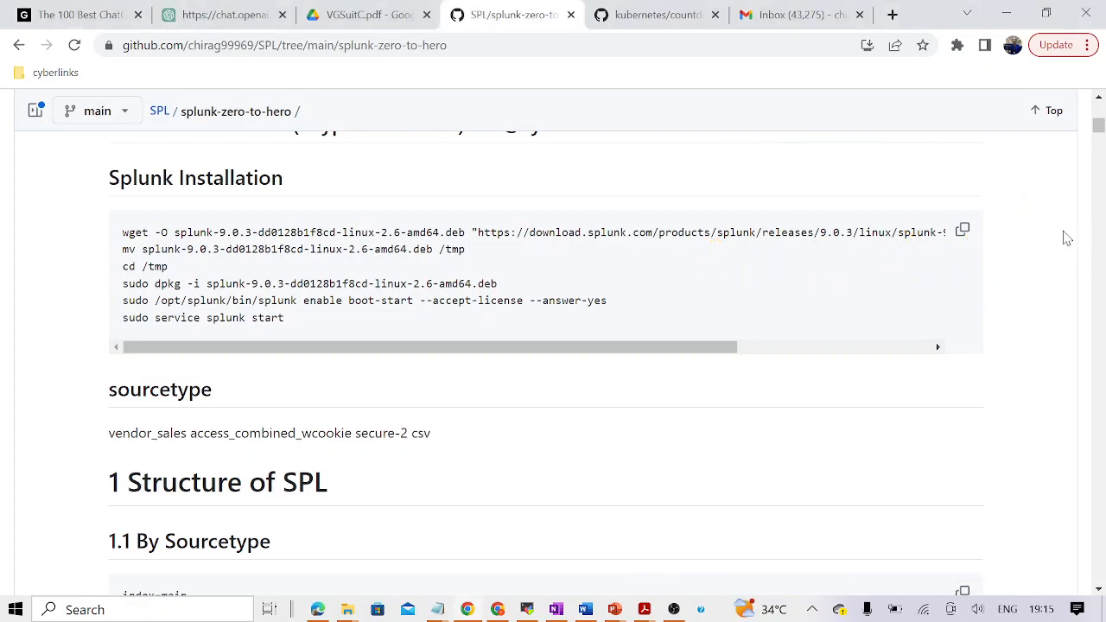
# Step: Switch to the Splunk Enterprise login, sign in as admin with the account password, and dismiss the usage-data notice and save-password prompt
pyautogui.hotkey('alt', 'Tab')
pyautogui.hotkey('alt', 'Tab')
pyautogui.hotkey('alt', 'shift', 'Tab')
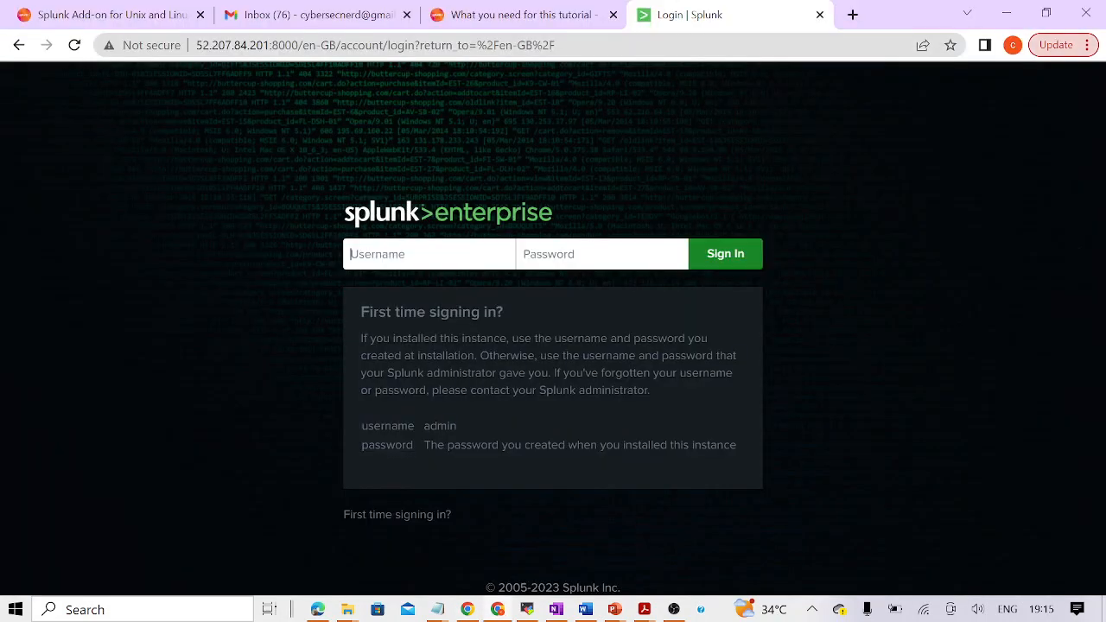
pyautogui.write('admin')
pyautogui.press('Tab')
pyautogui.write('•')
pyautogui.press('Return')
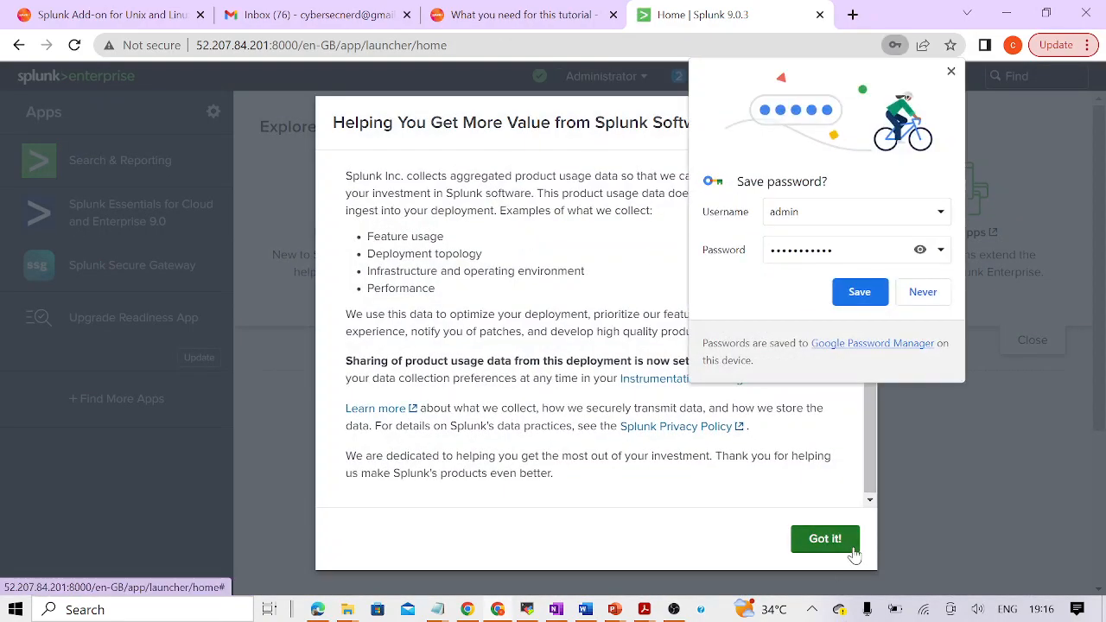
pyautogui.click(851, 540)
pyautogui.click(951, 72)
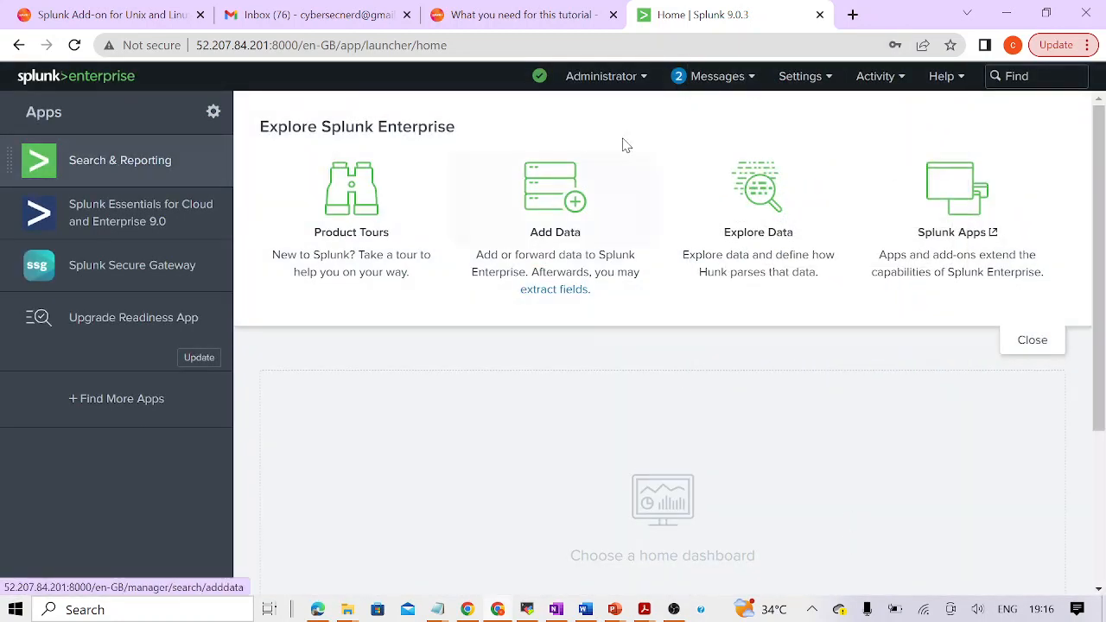
# Step: Show the tutorial data files documentation page and handwrite "Sample dataset" with an arrow towards the two download links
pyautogui.click(524, 17)
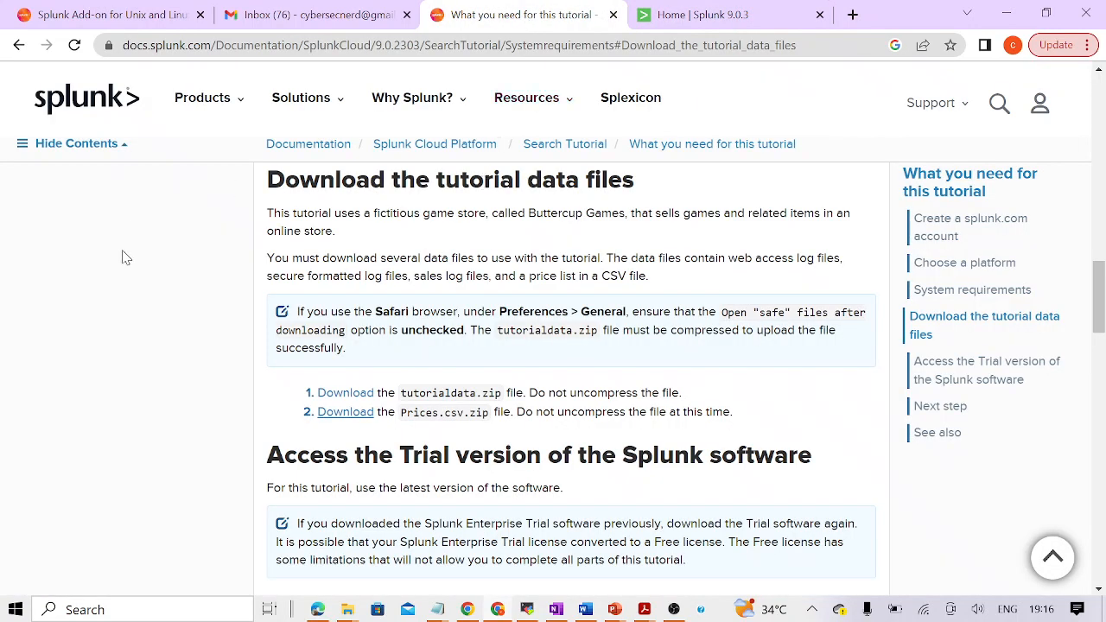
pyautogui.hotkey('ctrl', 'alt', 'g')
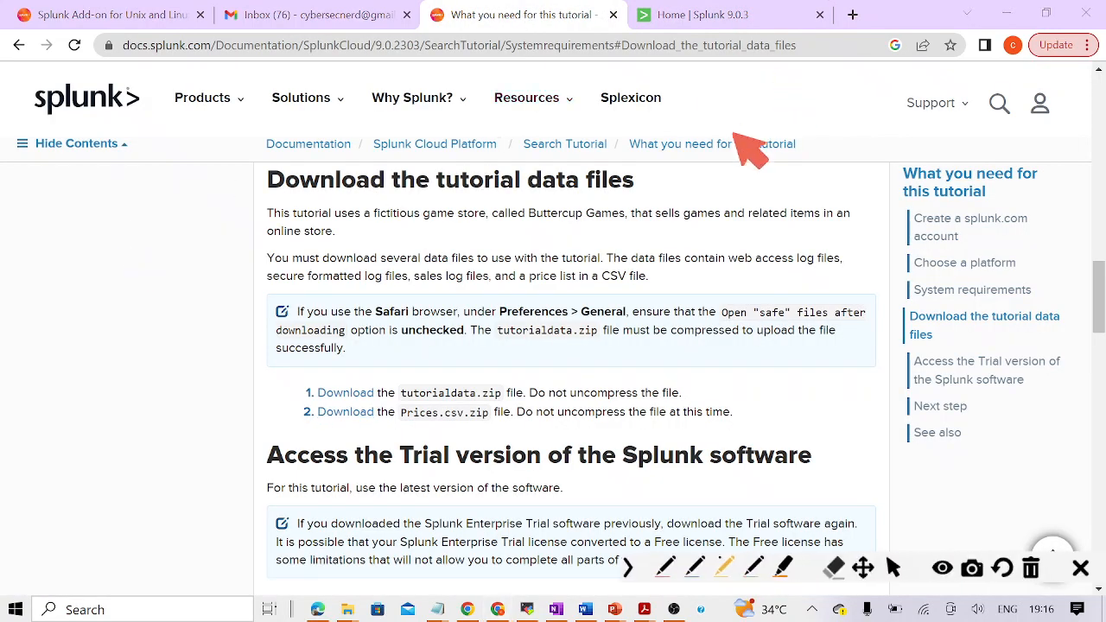
pyautogui.moveTo(90, 208)
pyautogui.mouseDown()
pyautogui.moveTo(74, 261)
pyautogui.moveTo(179, 225)
pyautogui.mouseUp()
pyautogui.moveTo(105, 322); pyautogui.dragTo(183, 251)
pyautogui.moveTo(171, 411)
pyautogui.mouseDown()
pyautogui.moveTo(280, 399)
pyautogui.moveTo(272, 432)
pyautogui.mouseUp()
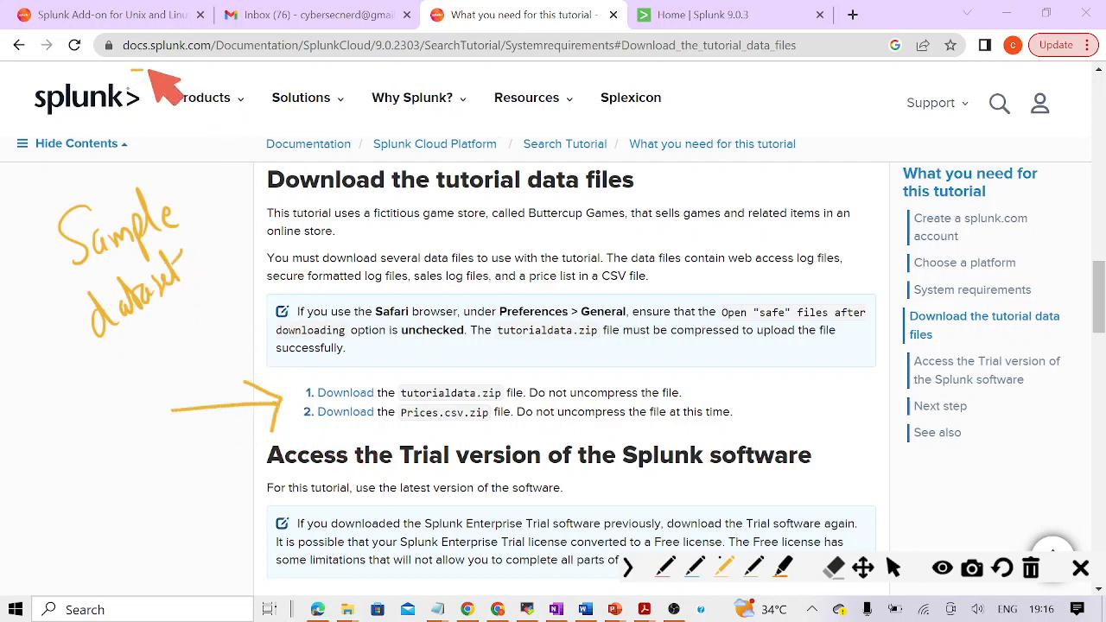
# Step: Underline the documentation page's address, handwrite a short note below it, and clear the screen annotations
pyautogui.moveTo(131, 68); pyautogui.dragTo(594, 73)
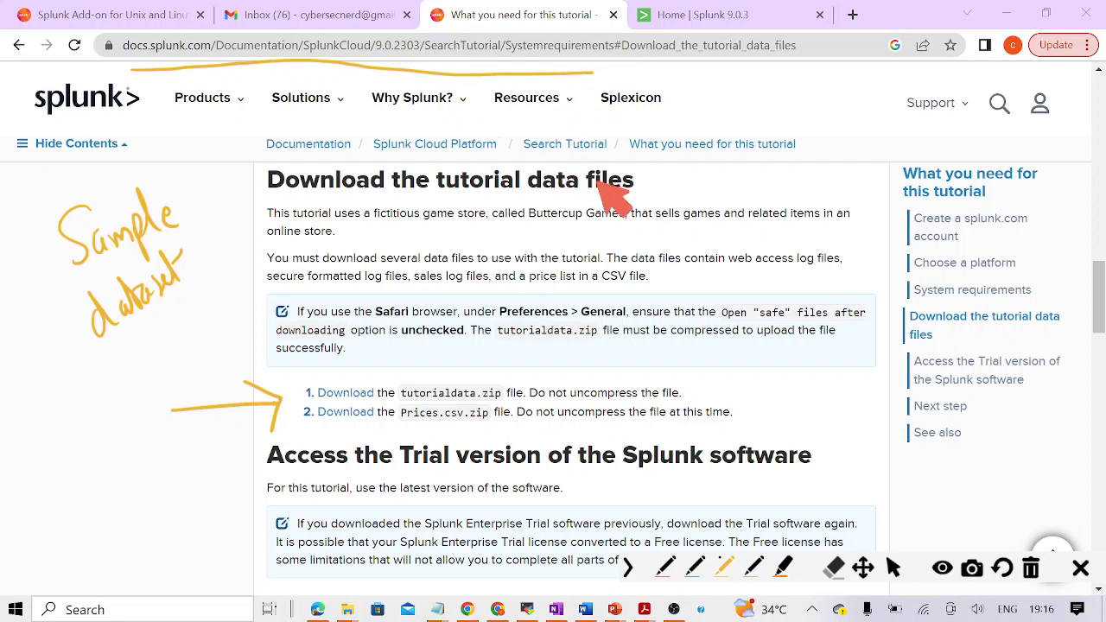
pyautogui.moveTo(697, 88); pyautogui.dragTo(712, 109)
pyautogui.moveTo(727, 86)
pyautogui.mouseDown()
pyautogui.moveTo(706, 126)
pyautogui.moveTo(754, 89)
pyautogui.mouseUp()
pyautogui.moveTo(741, 91); pyautogui.dragTo(743, 122)
pyautogui.moveTo(763, 87)
pyautogui.mouseDown()
pyautogui.moveTo(815, 118)
pyautogui.moveTo(839, 89)
pyautogui.moveTo(855, 97)
pyautogui.mouseUp()
pyautogui.moveTo(724, 162)
pyautogui.mouseDown()
pyautogui.moveTo(727, 183)
pyautogui.moveTo(783, 183)
pyautogui.mouseUp()
pyautogui.moveTo(825, 140)
pyautogui.mouseDown()
pyautogui.moveTo(829, 177)
pyautogui.moveTo(883, 178)
pyautogui.mouseUp()
pyautogui.press('Escape')
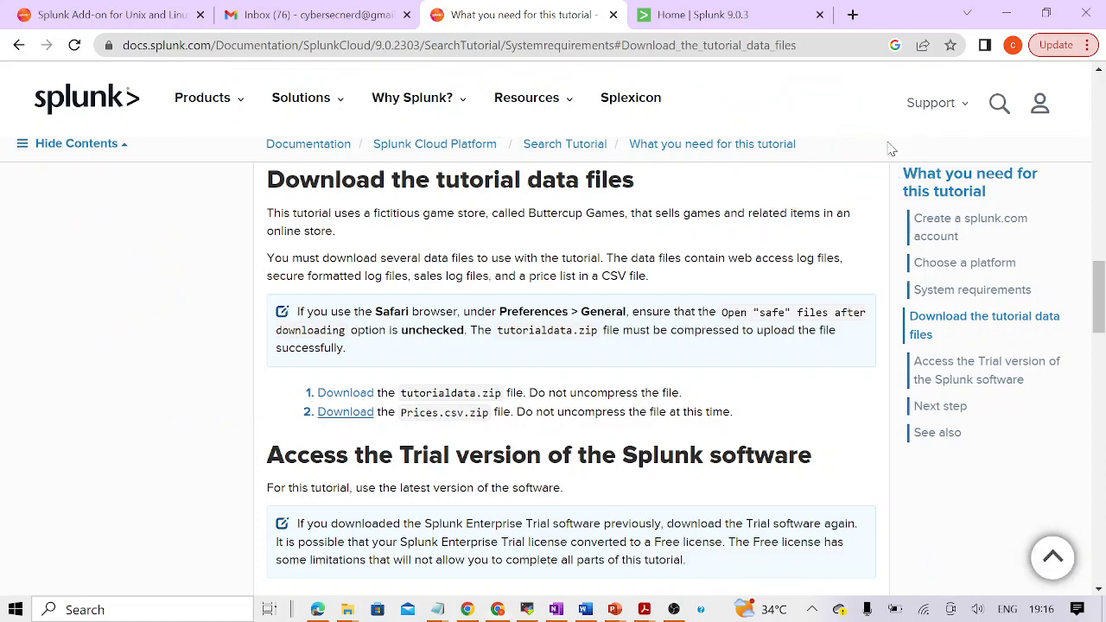
# Step: Return to Splunk and start adding data by uploading files from the computer, skipping the quick tour
pyautogui.hotkey('ctrl', 'Tab')
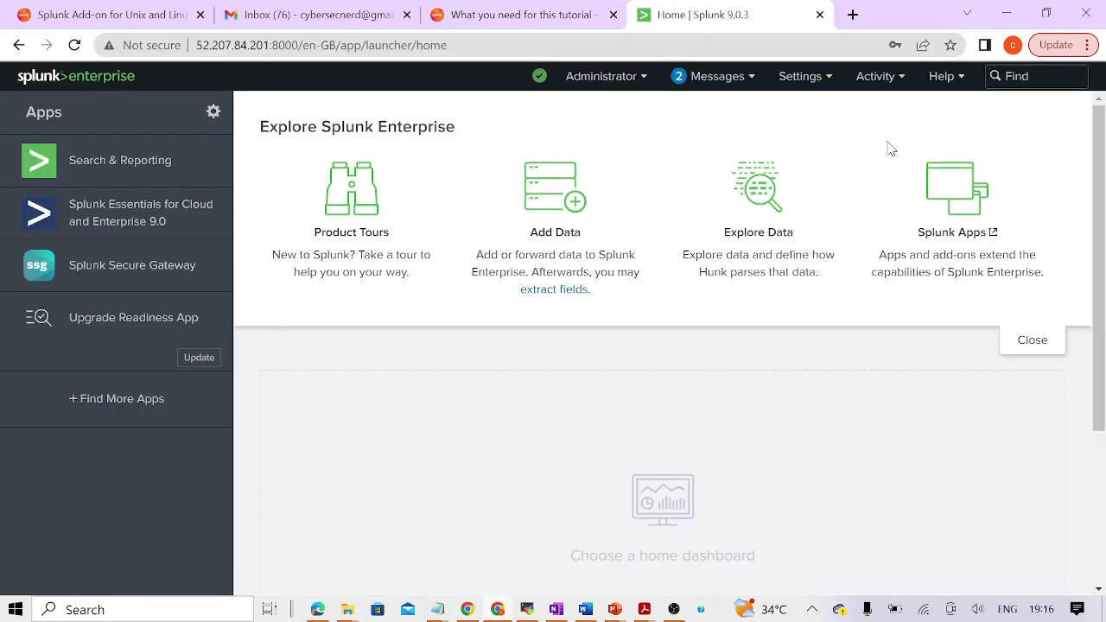
pyautogui.click(788, 77)
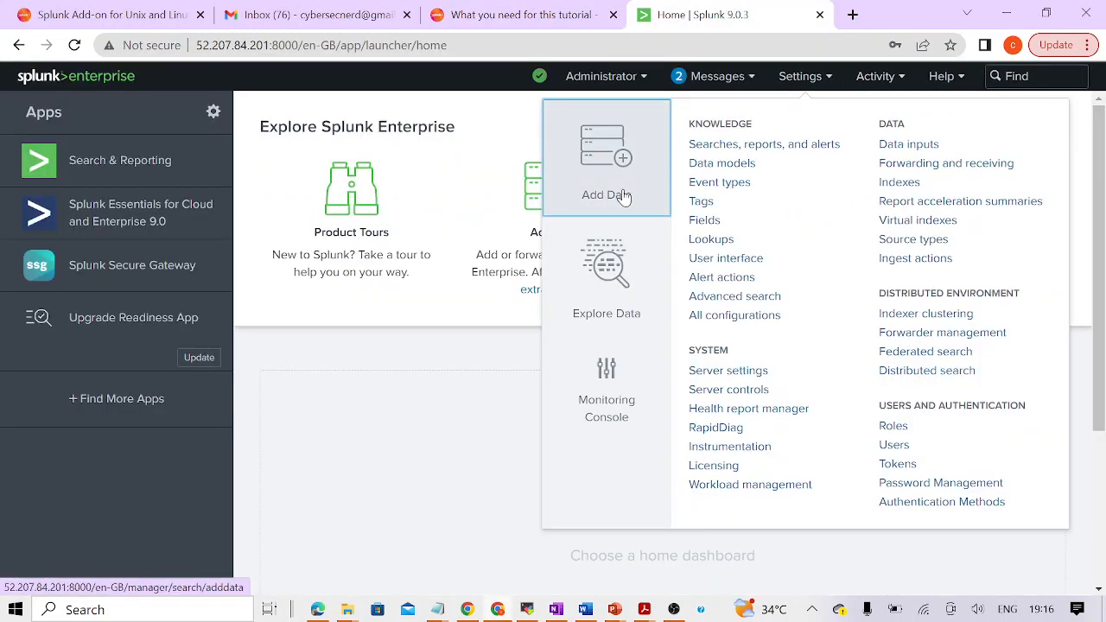
pyautogui.click(624, 197)
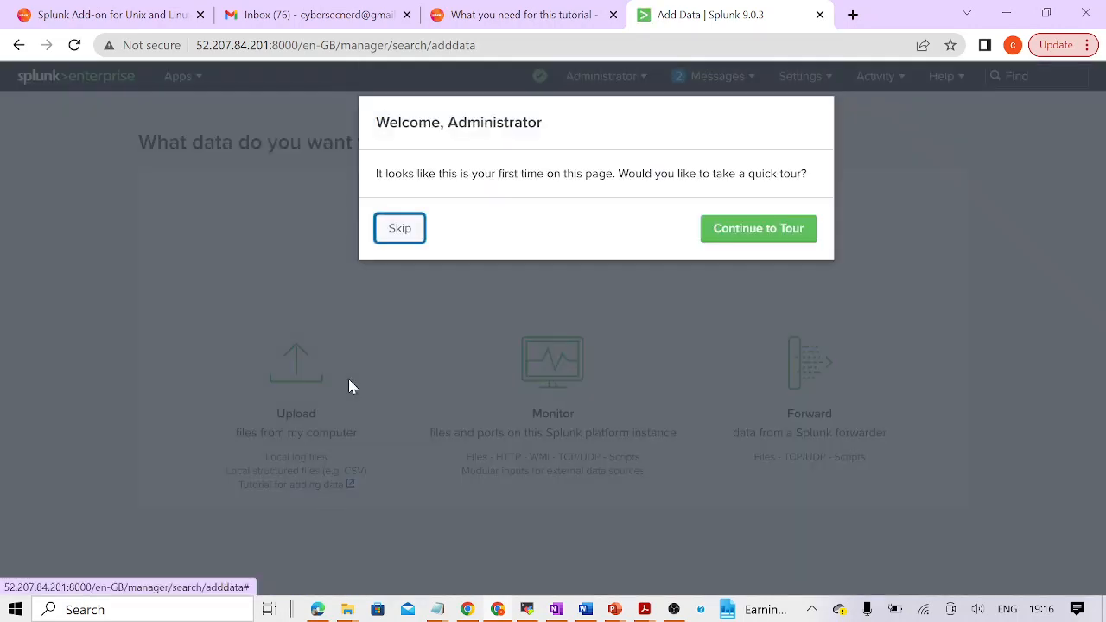
pyautogui.click(391, 230)
pyautogui.scroll(-1, 268, 426)
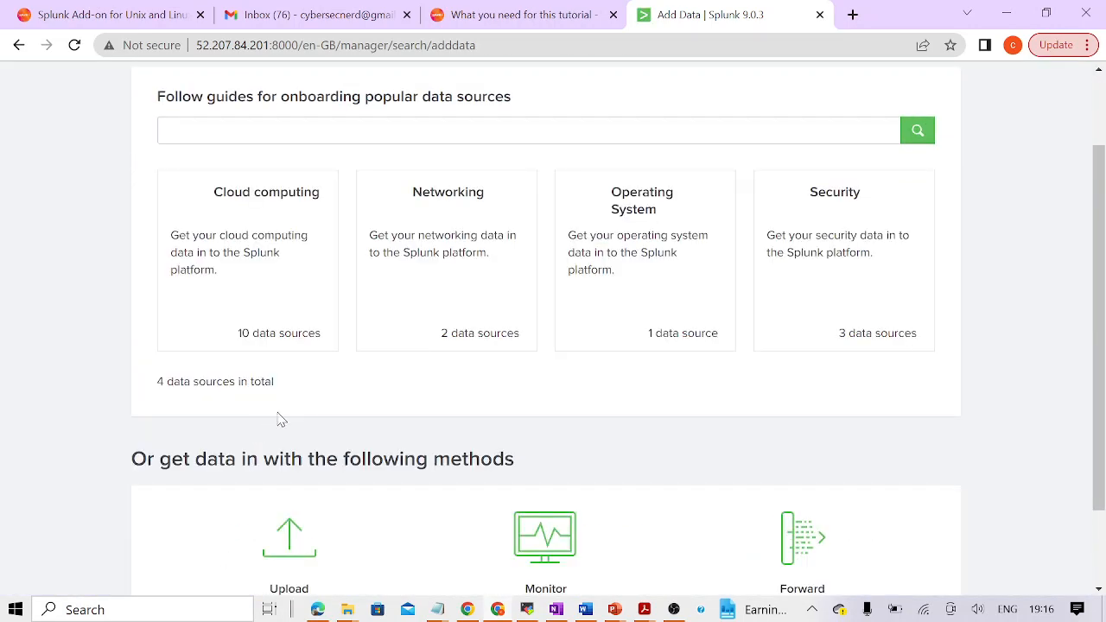
pyautogui.scroll(-1, 294, 544)
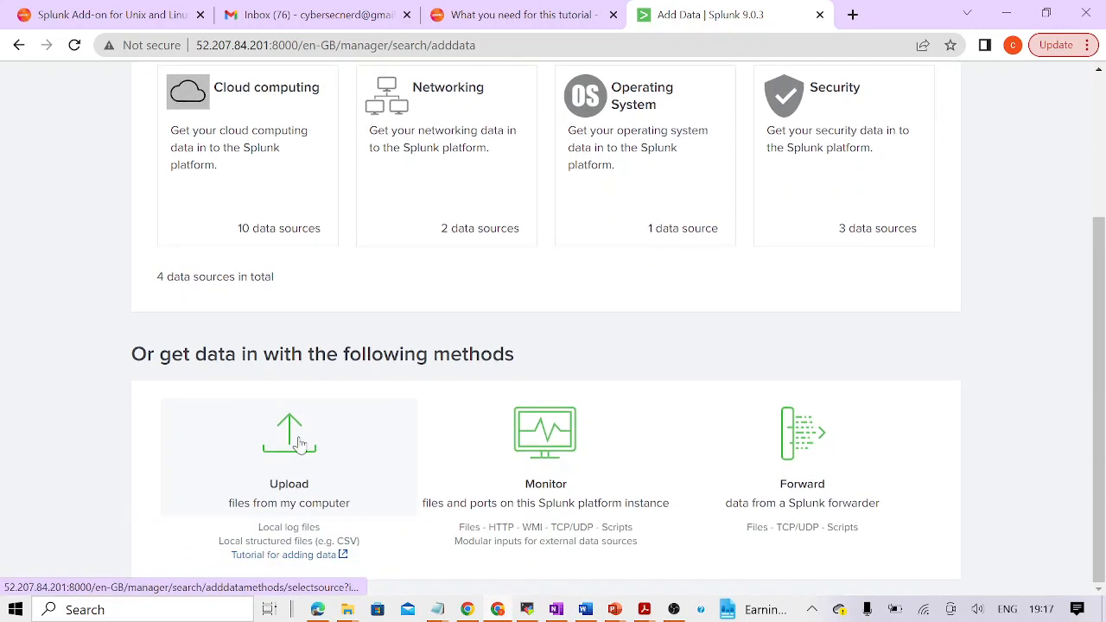
pyautogui.click(300, 444)
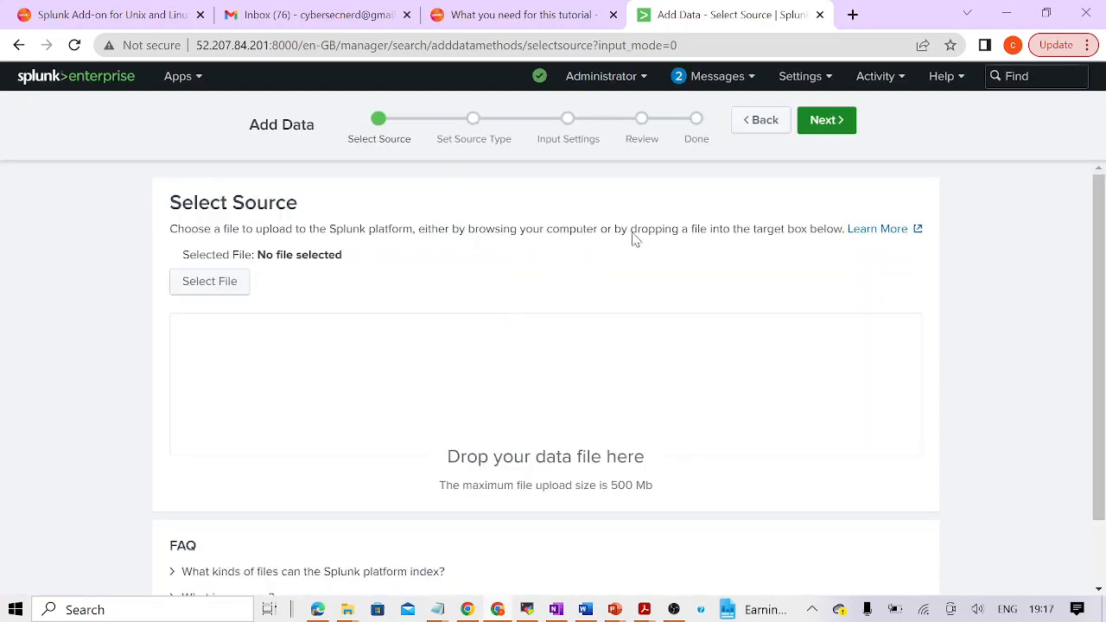
# Step: Select tutorialdata.zip from the Downloads folder as the upload source and continue to the input settings
pyautogui.click(182, 288)
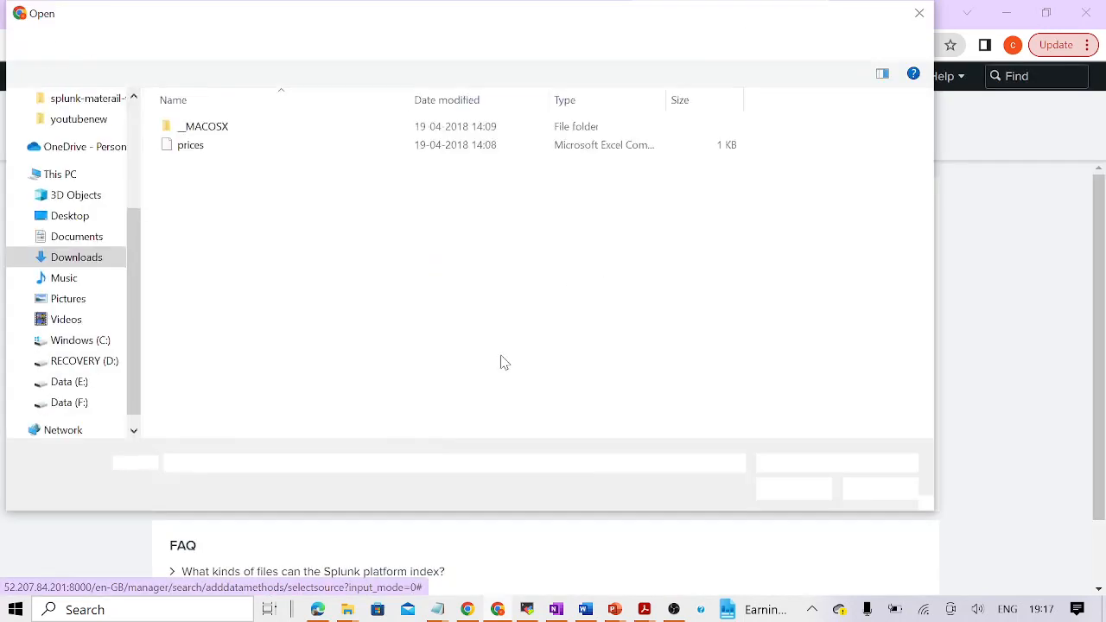
pyautogui.click(78, 259)
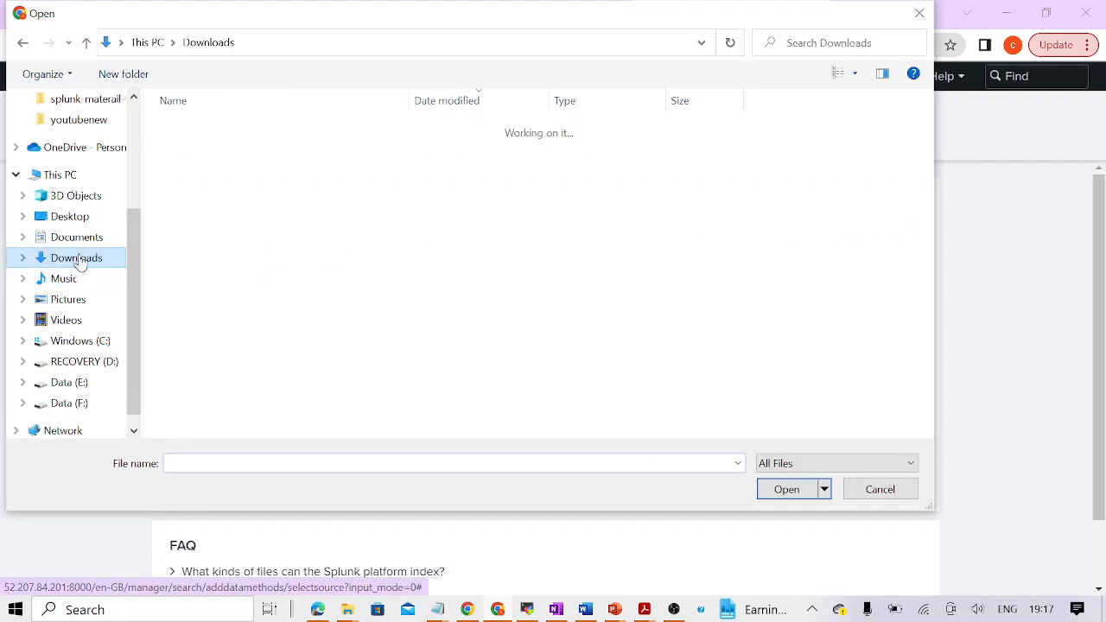
pyautogui.scroll(-1, 235, 249)
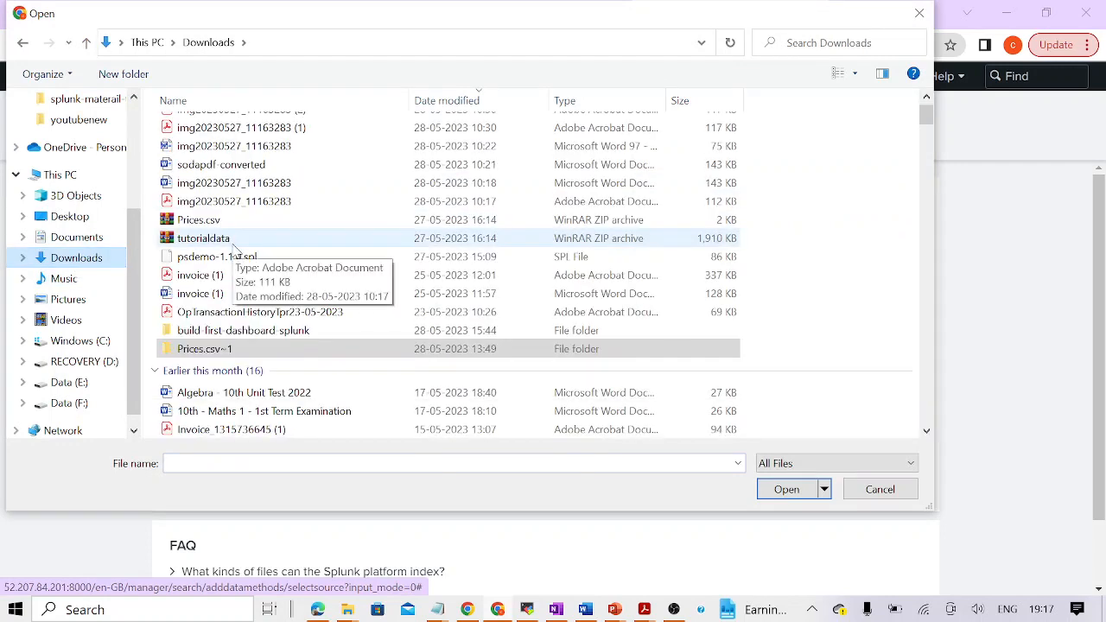
pyautogui.click(219, 245)
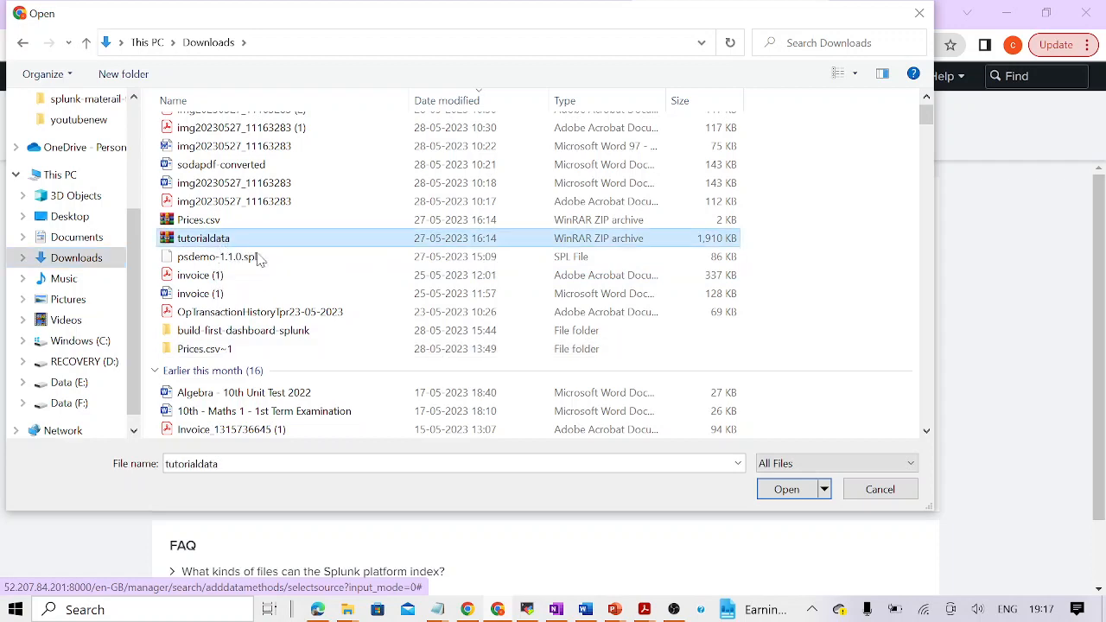
pyautogui.click(786, 490)
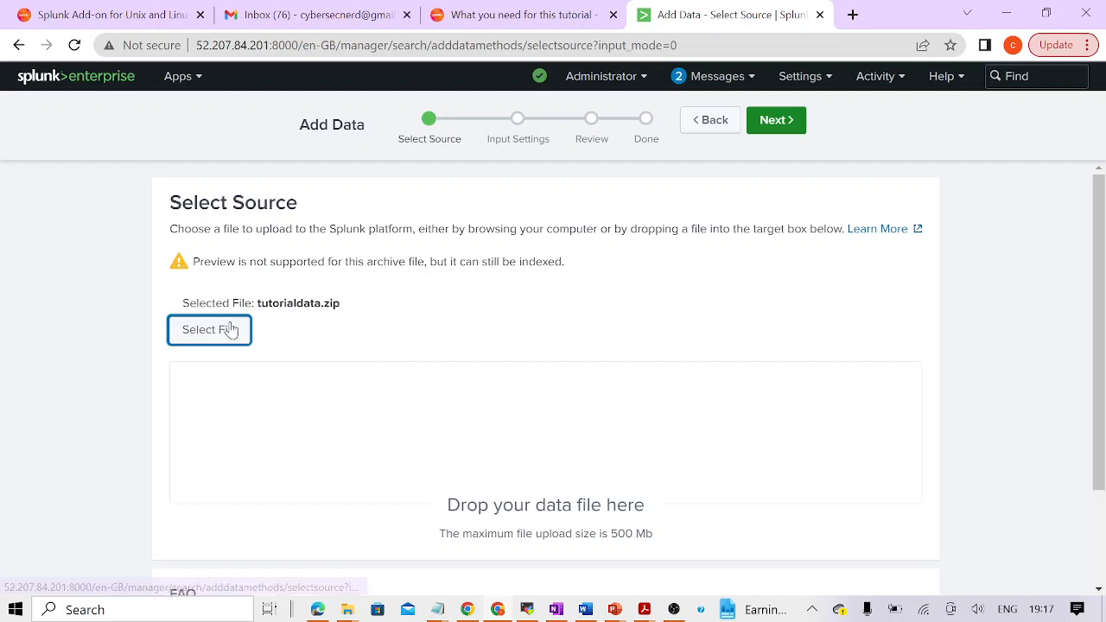
pyautogui.click(774, 120)
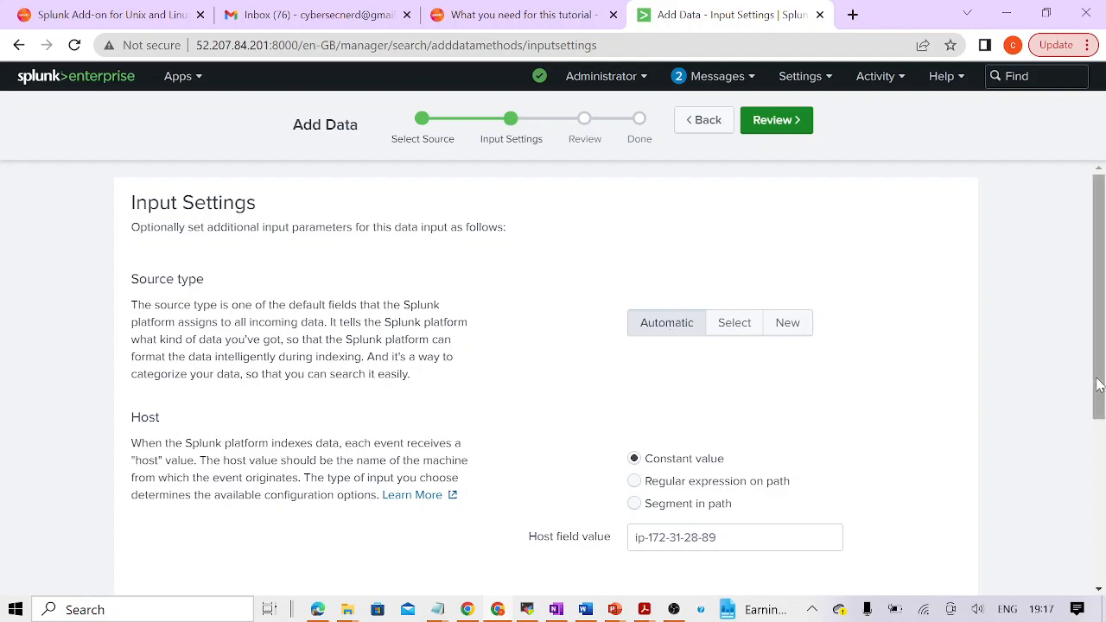
# Step: Keep the automatic source type, constant host value and Default index, and review and submit the upload
pyautogui.moveTo(1098, 385); pyautogui.dragTo(1044, 521)
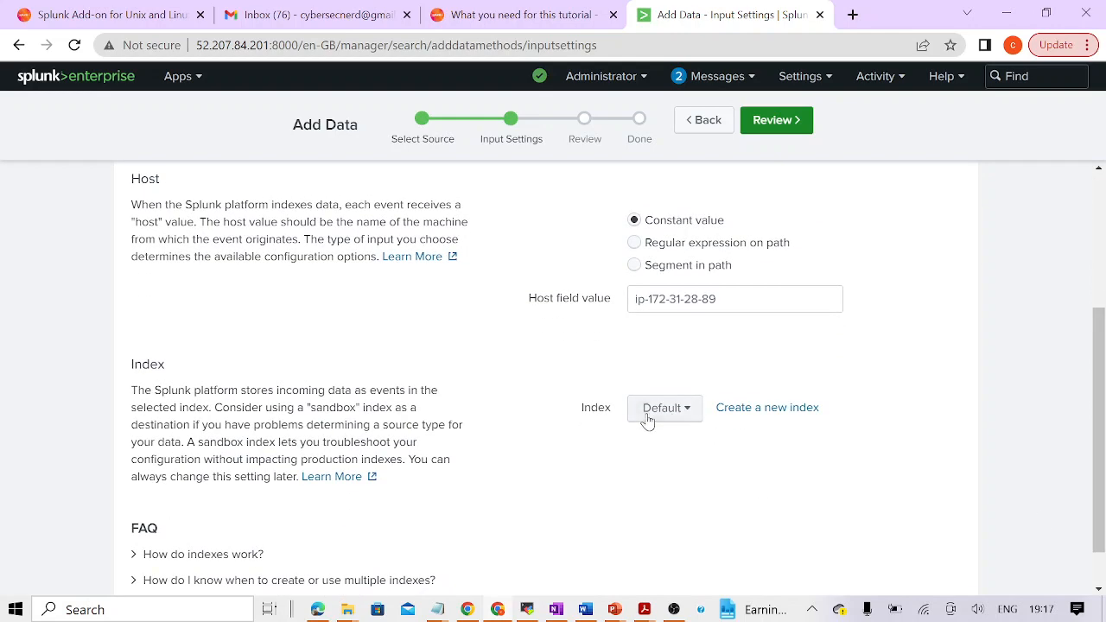
pyautogui.click(771, 121)
pyautogui.click(769, 122)
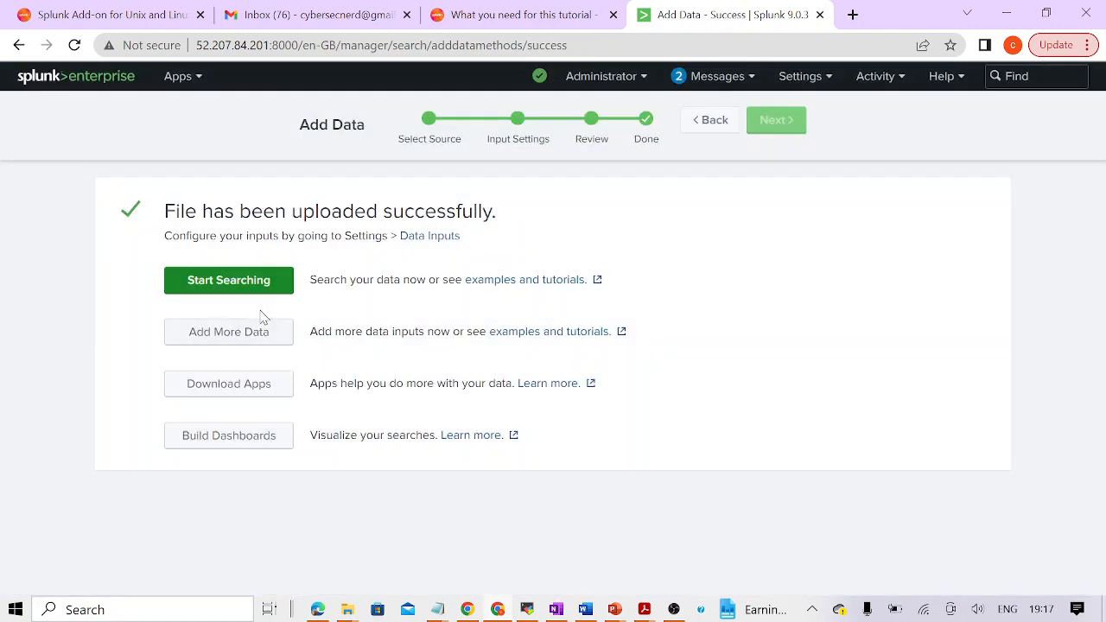
# Step: Start searching the uploaded tutorial data, skipping the quick tour and dismissing the display-connection notification
pyautogui.click(247, 281)
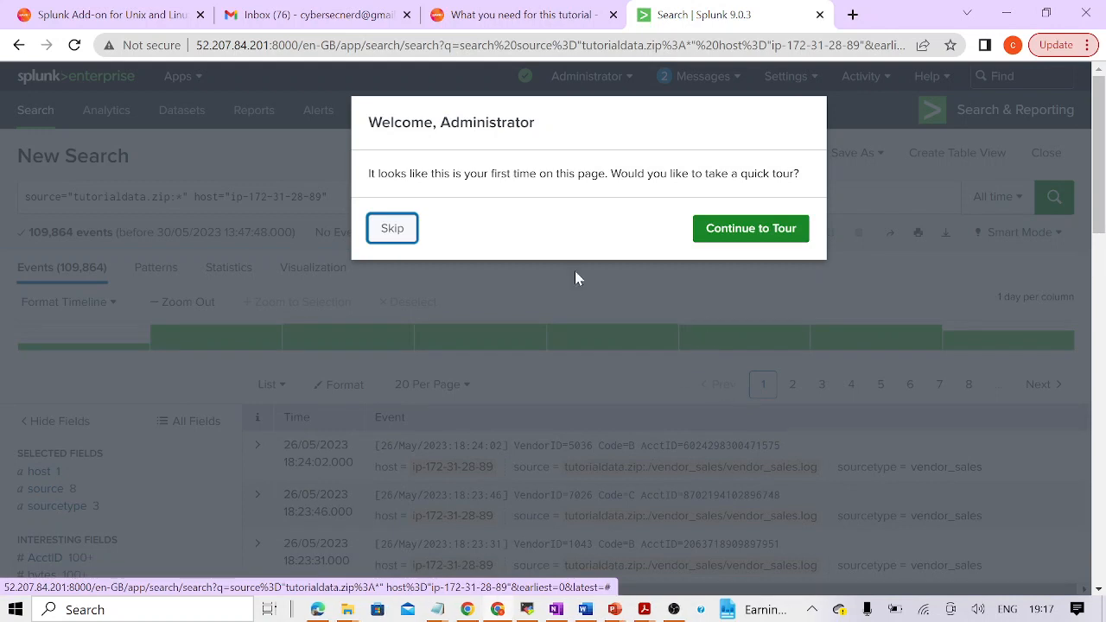
pyautogui.click(390, 229)
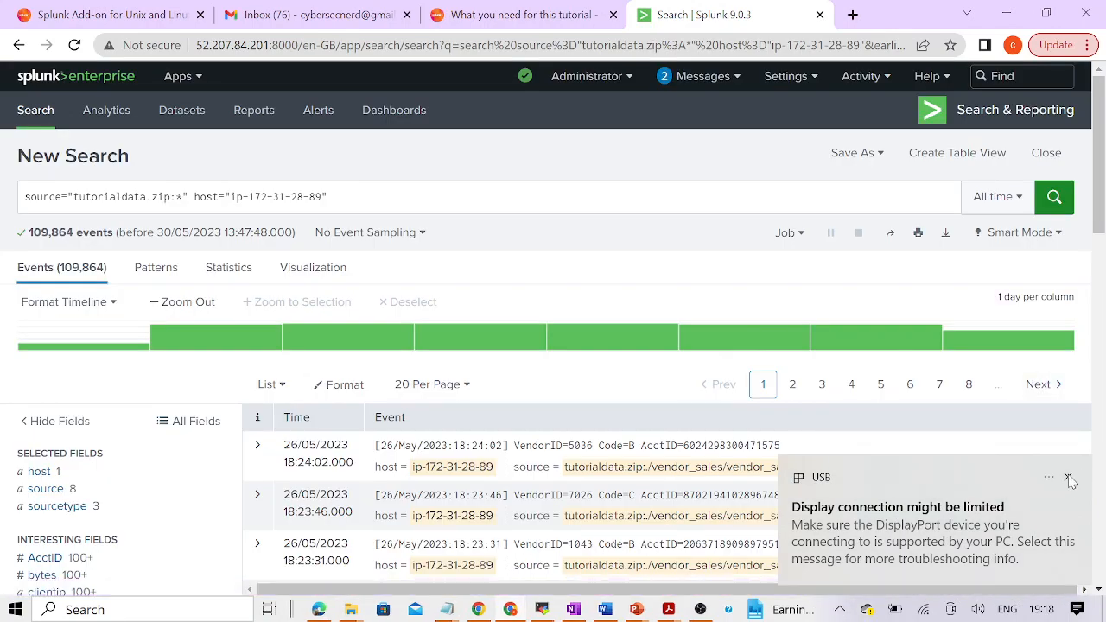
pyautogui.click(1069, 477)
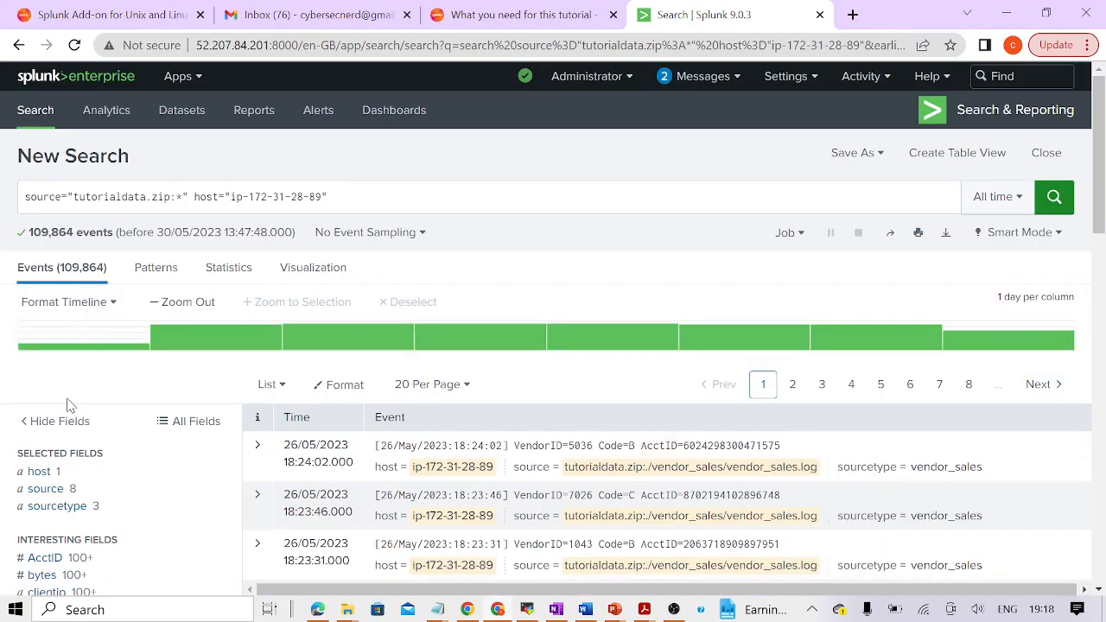
# Step: Examine the values of the sourcetype field in the search results and close its summary
pyautogui.click(57, 506)
pyautogui.scroll(-1, 318, 522)
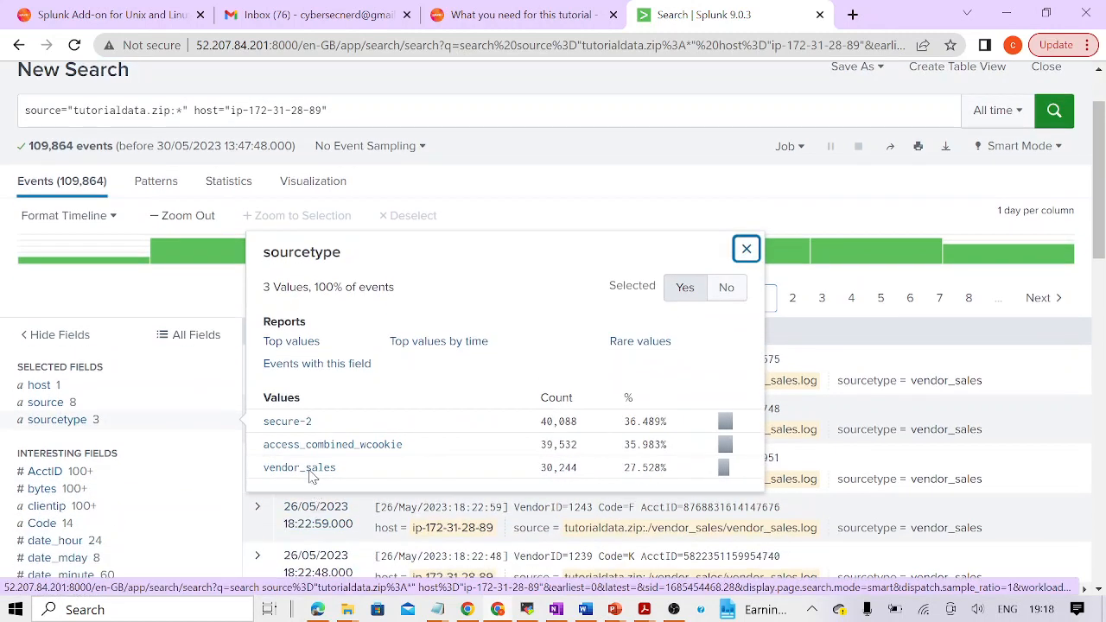
pyautogui.click(337, 104)
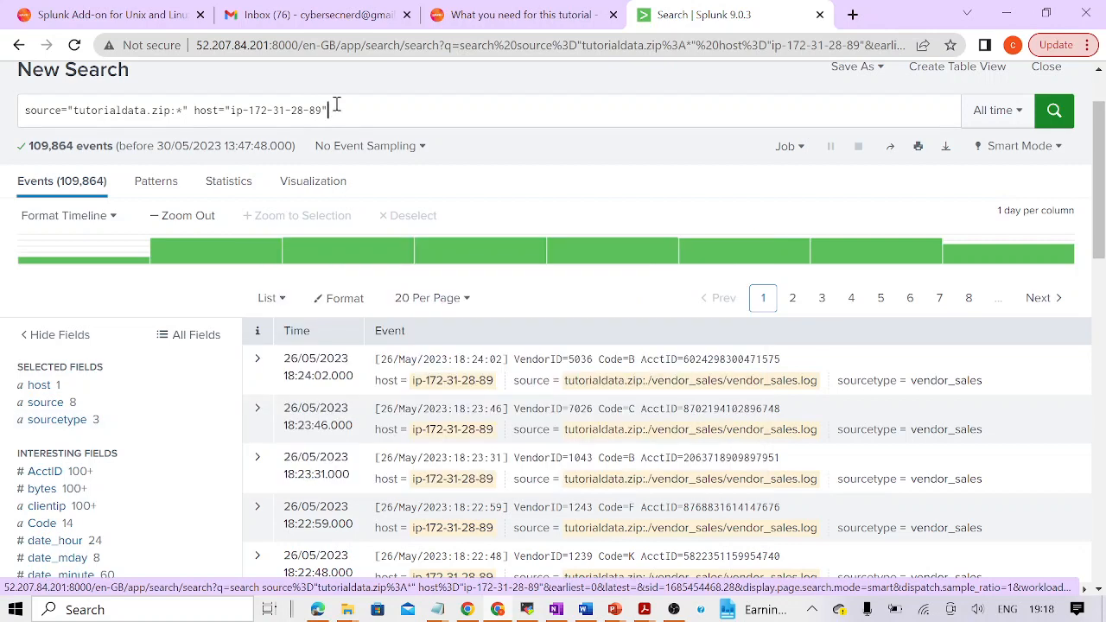
# Step: Replace the current search with | metadata type=sourcetypes index=main and run it
pyautogui.tripleClick(336, 104)
pyautogui.press('BackSpace')
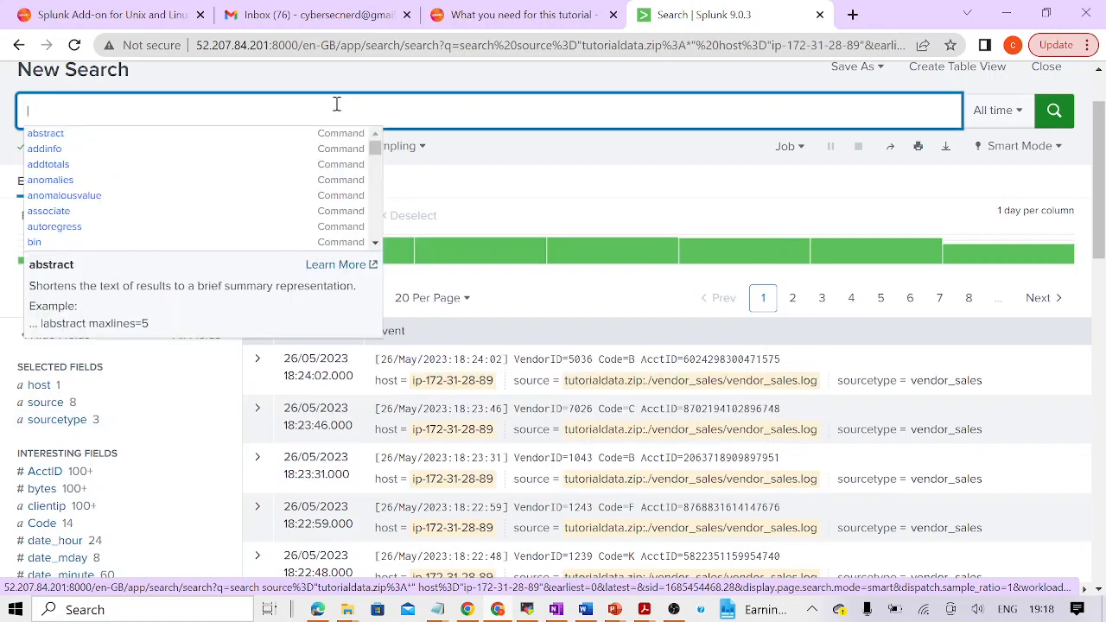
pyautogui.write('| meta')
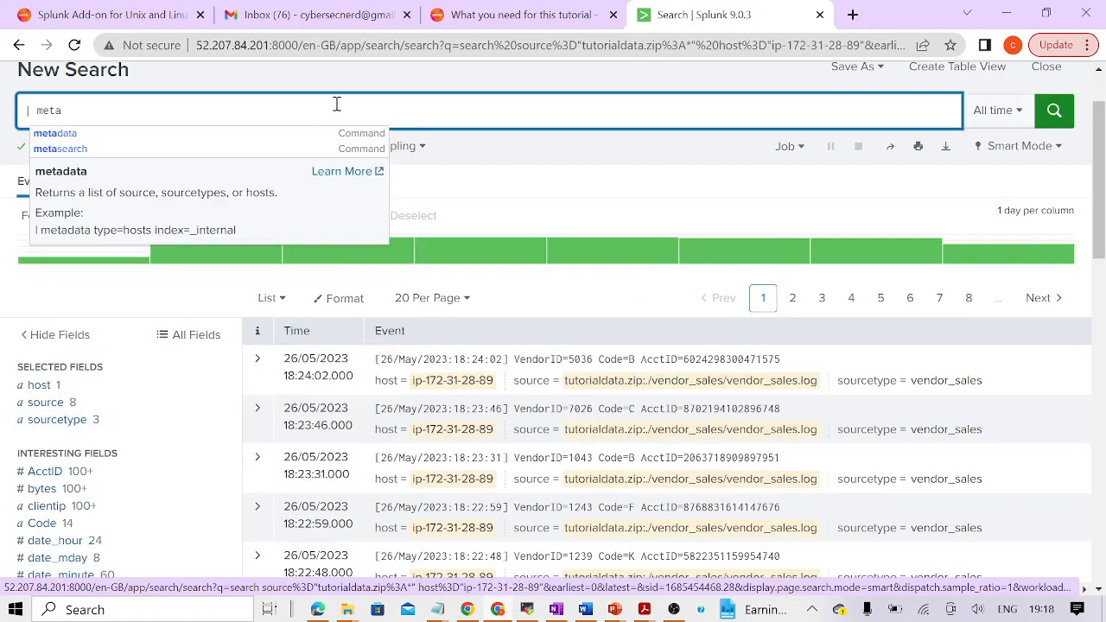
pyautogui.write('data type')
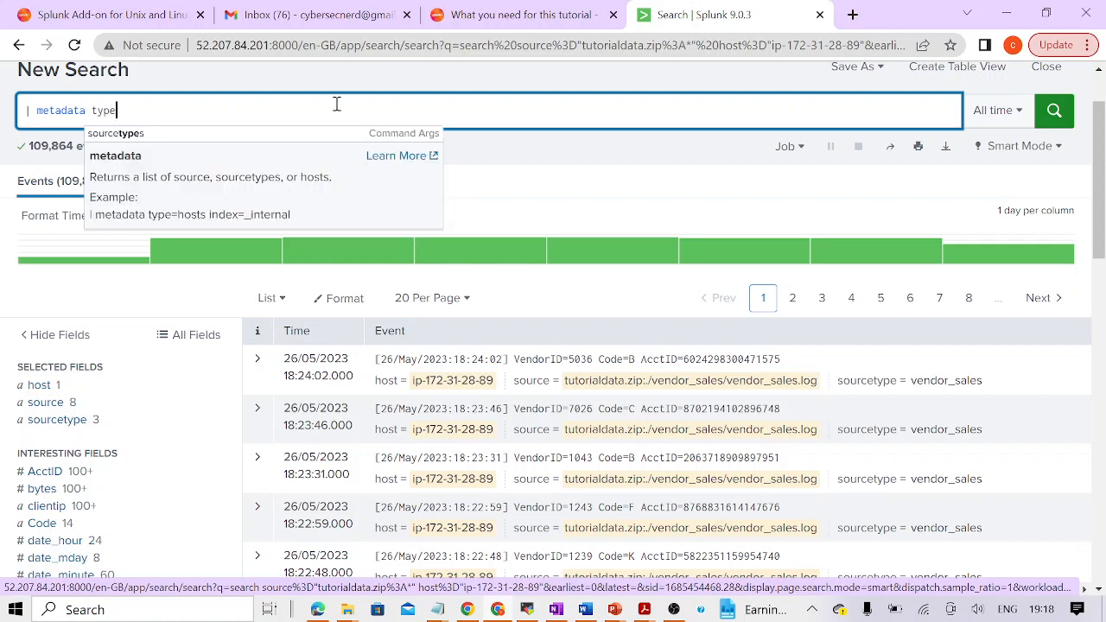
pyautogui.write('=sour')
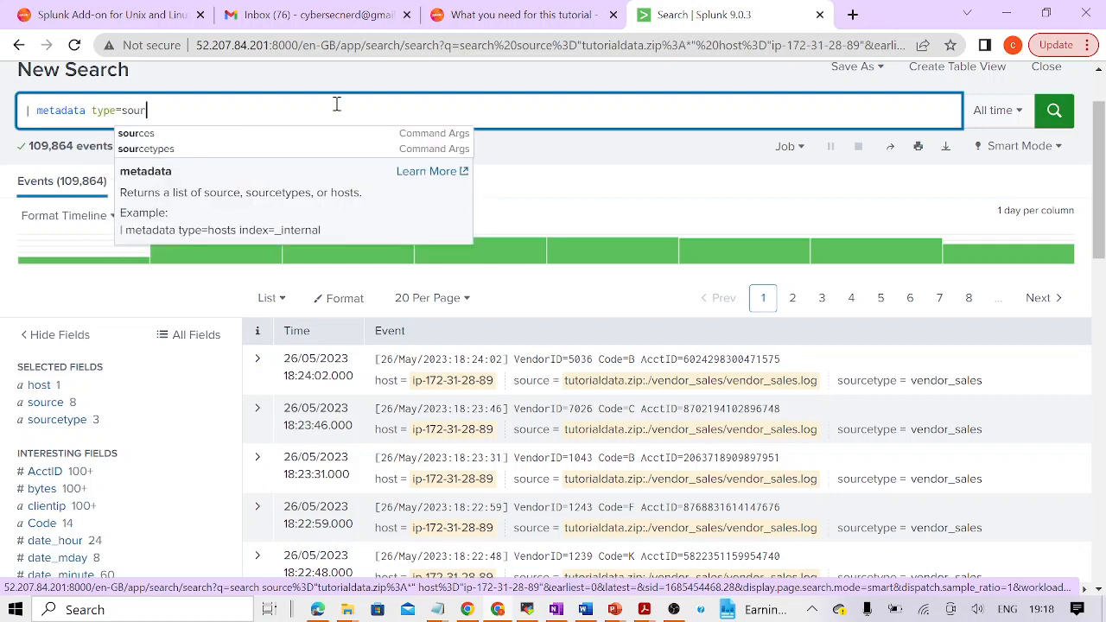
pyautogui.click(181, 150)
pyautogui.write('inde')
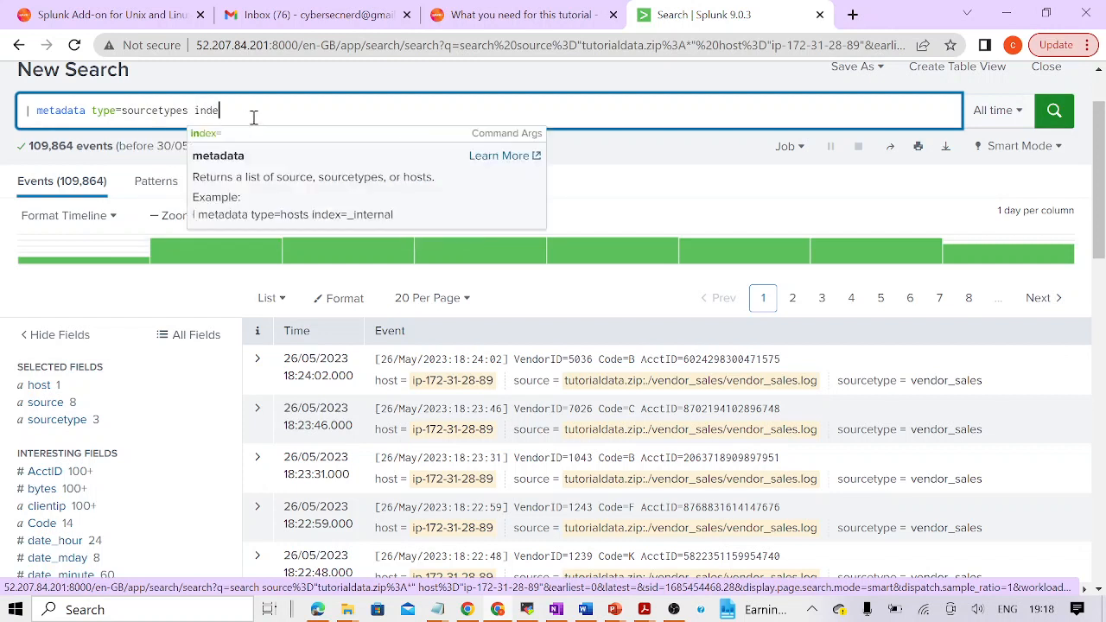
pyautogui.write('x=main')
pyautogui.press('Return')
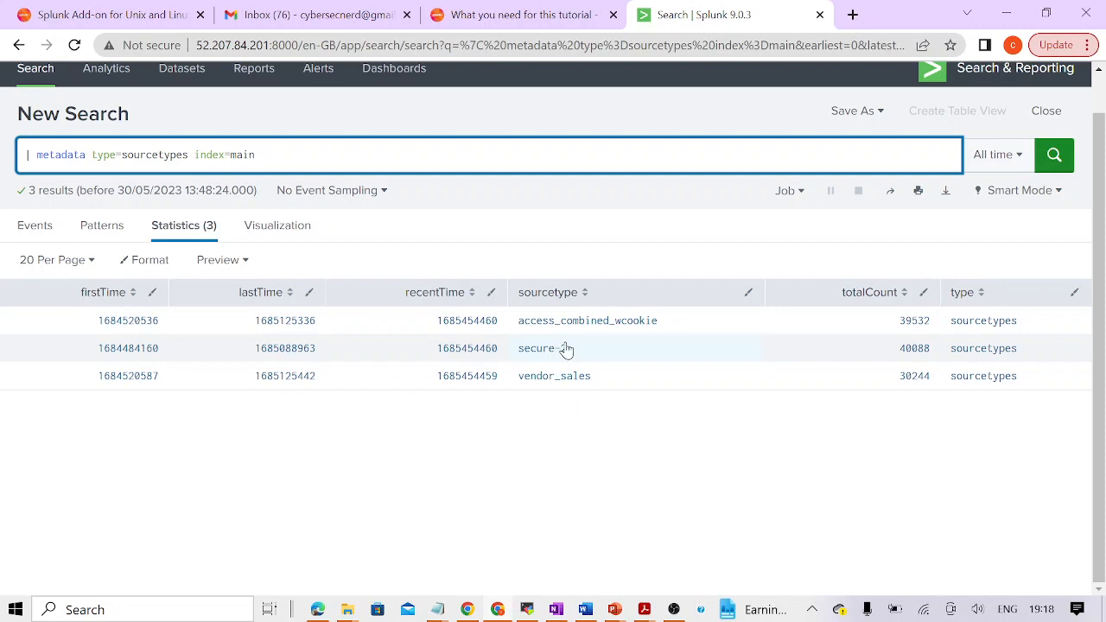
# Step: Change the search to index=main sourcetype="access_combined_wcookie" and run it
pyautogui.moveTo(193, 160); pyautogui.dragTo(17, 163)
pyautogui.press('BackSpace')
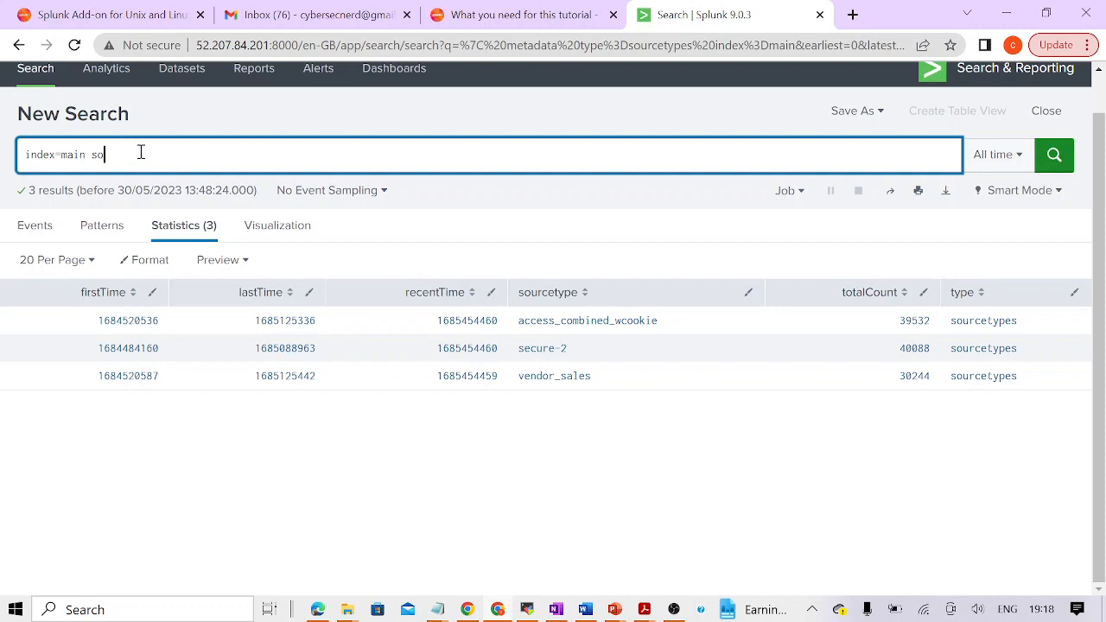
pyautogui.write('sourcetype')
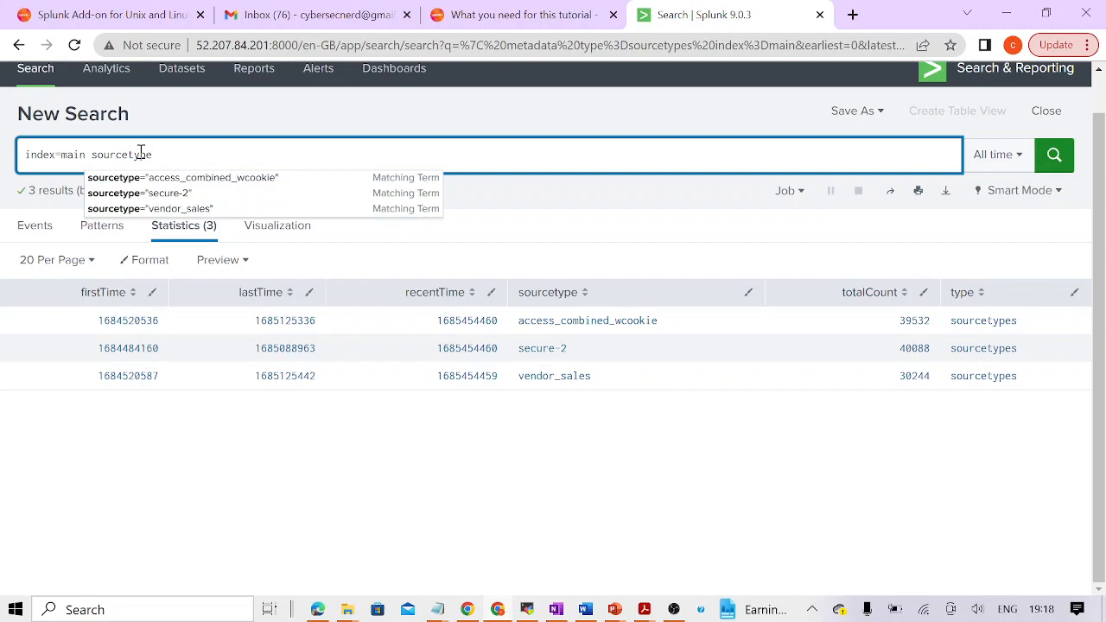
pyautogui.write('=')
pyautogui.click(244, 181)
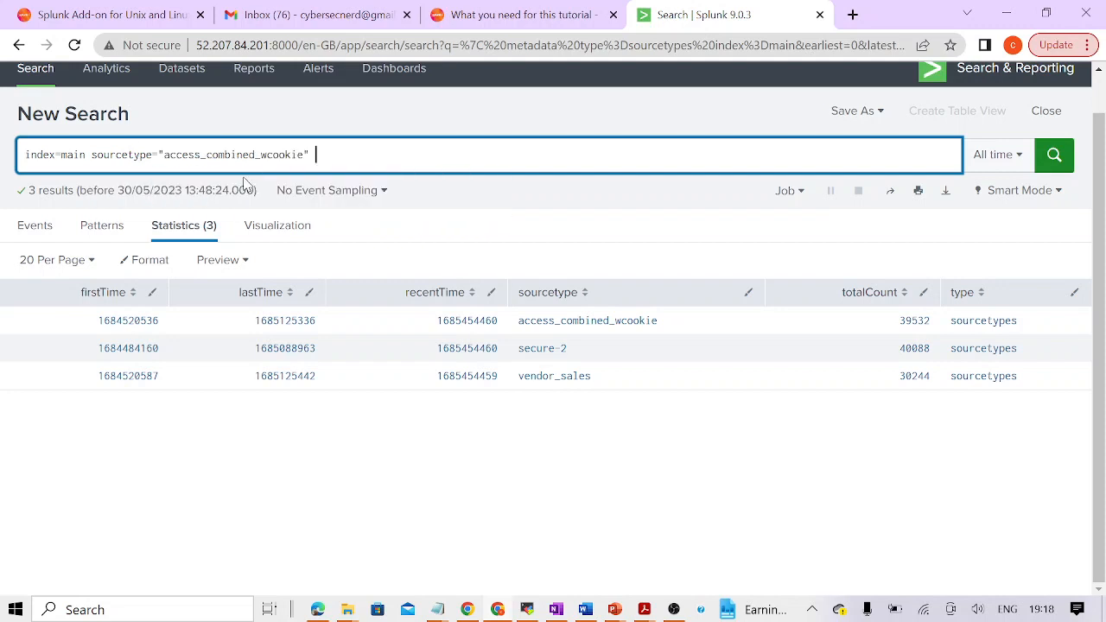
pyautogui.press('Return')
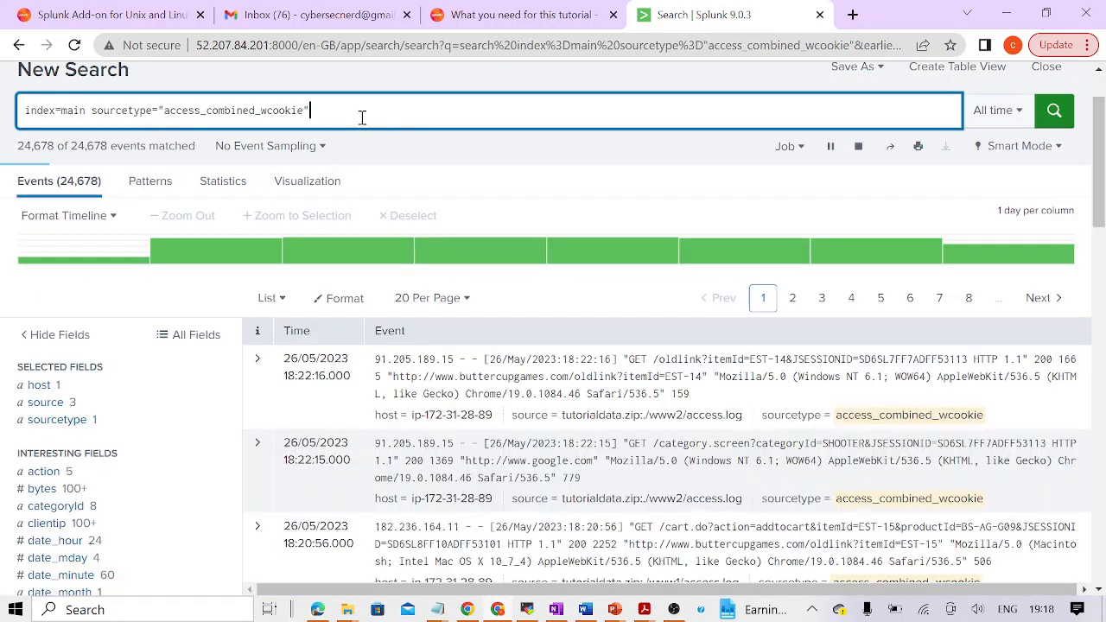
# Step: Extend the search with action=purchase | stats count by categoryId and run it
pyautogui.write('actio')
pyautogui.write('n=purchase')
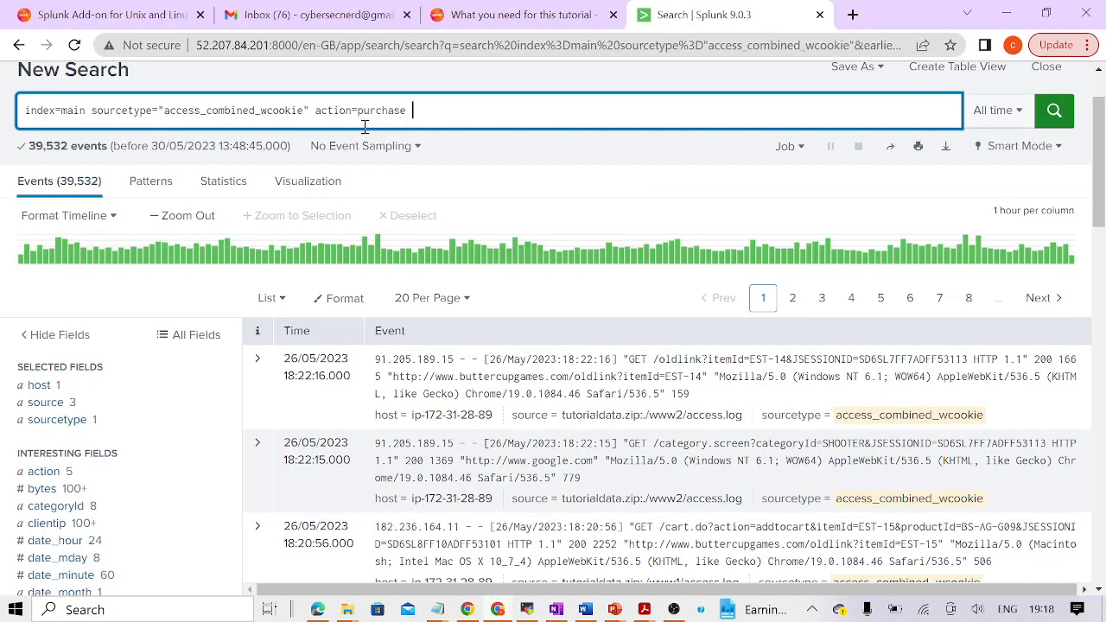
pyautogui.write(' |')
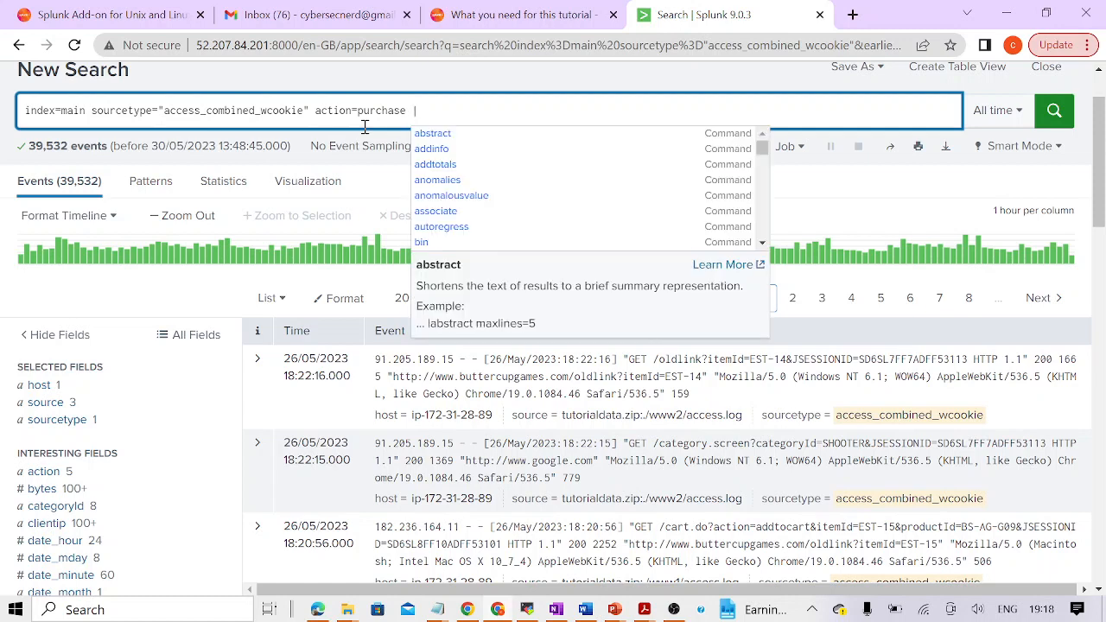
pyautogui.write(' stats count')
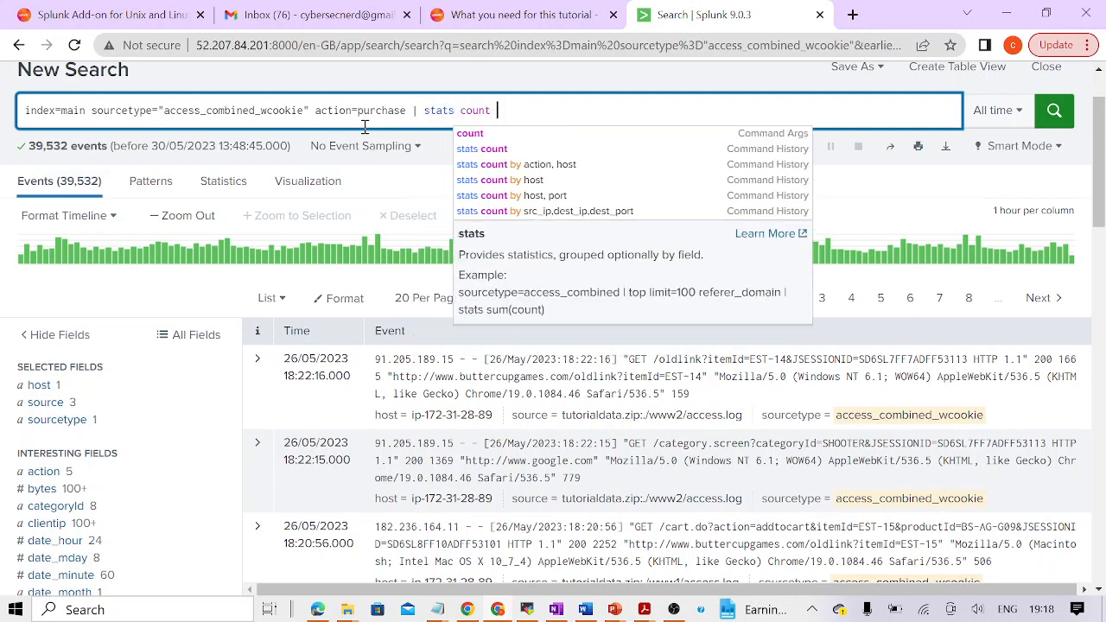
pyautogui.write(' by categor')
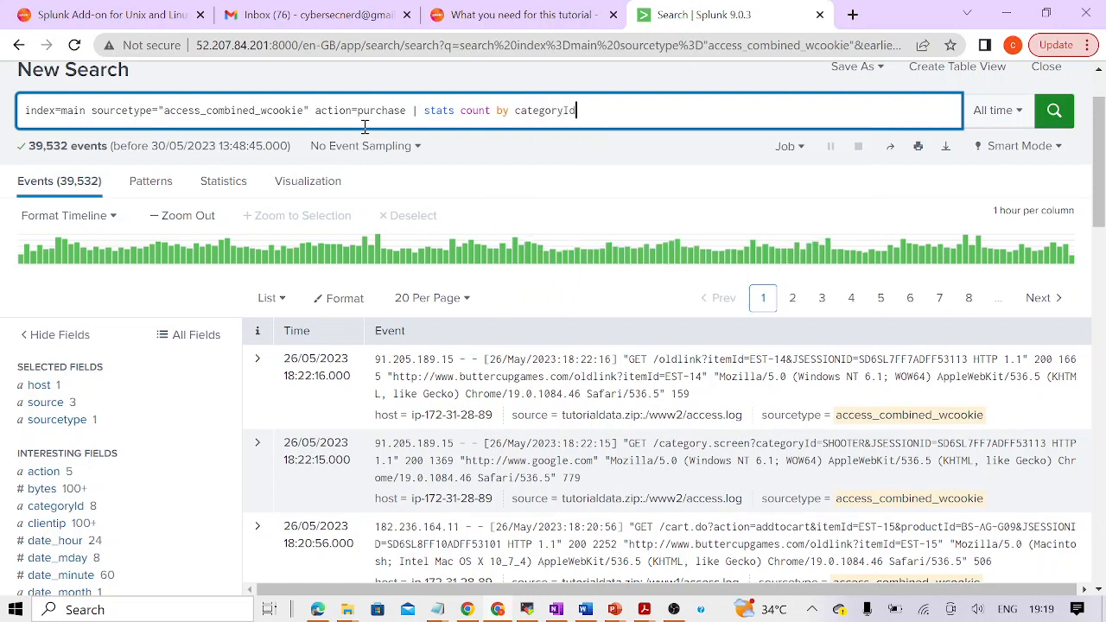
pyautogui.write('yId')
pyautogui.press('Return')
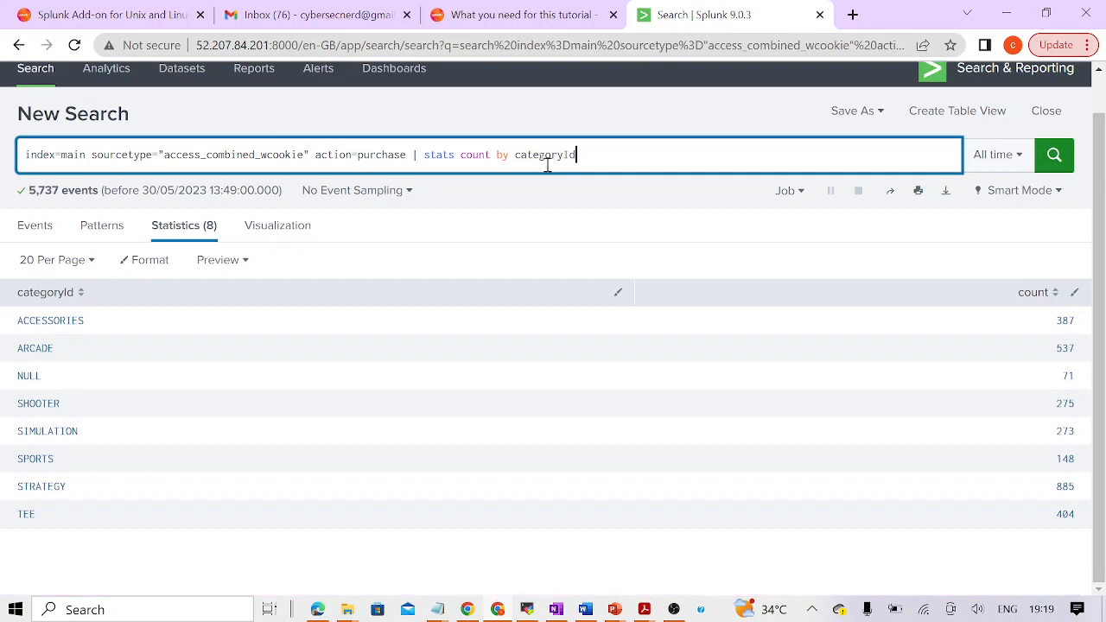
# Step: In the SPL Editor preferences, enable search auto-format and line numbers with the Compact search assistant
pyautogui.scroll(1, 1096, 286)
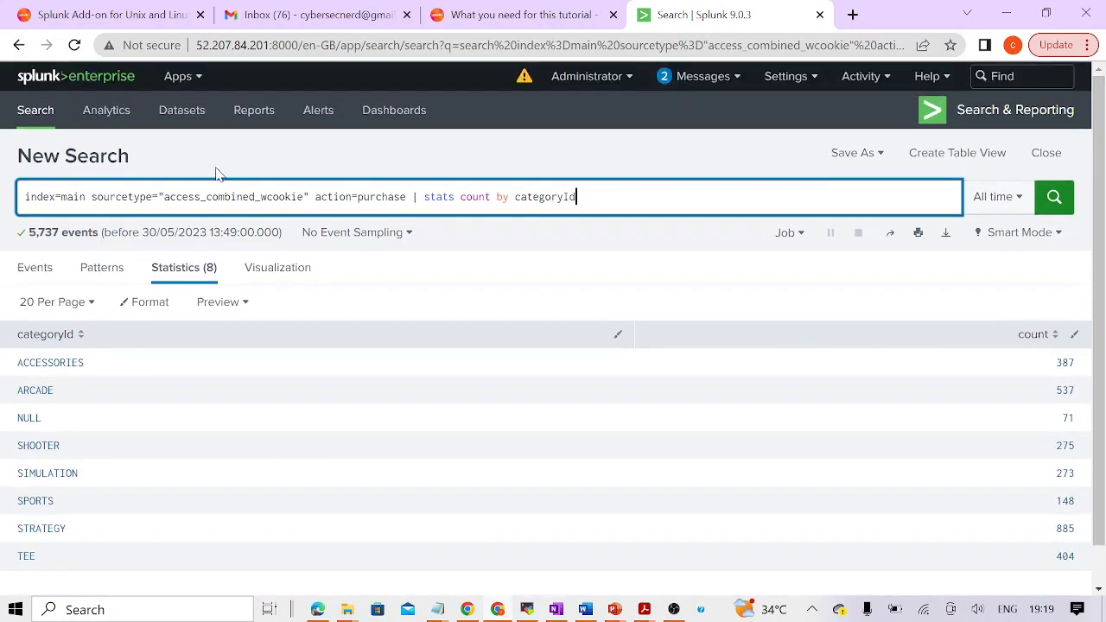
pyautogui.click(788, 80)
pyautogui.click(577, 76)
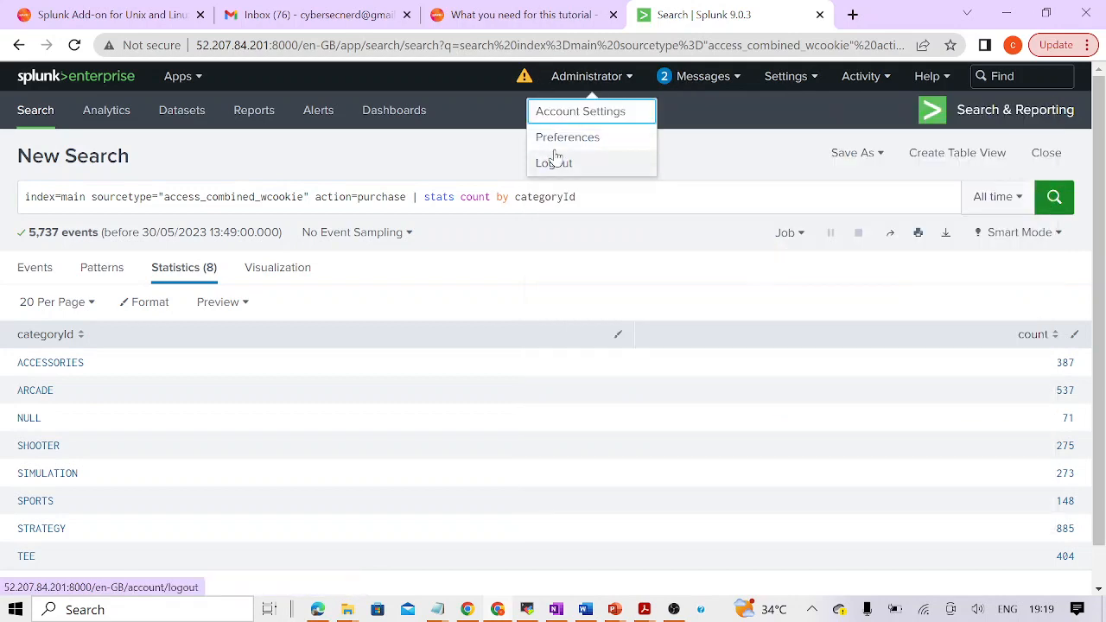
pyautogui.click(550, 136)
pyautogui.click(418, 206)
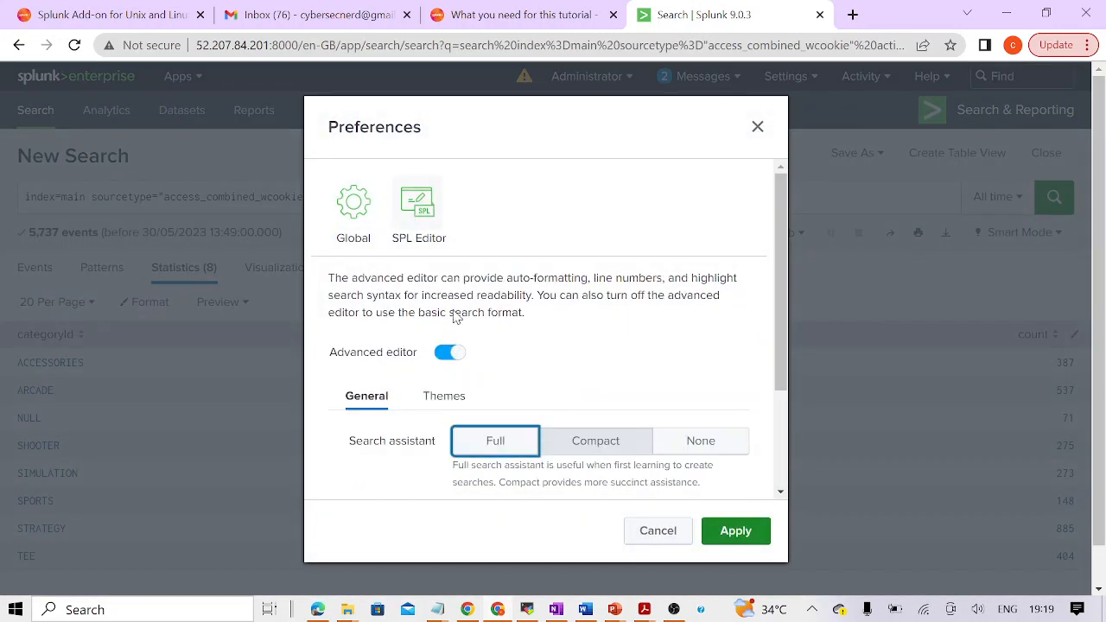
pyautogui.scroll(-3, 512, 354)
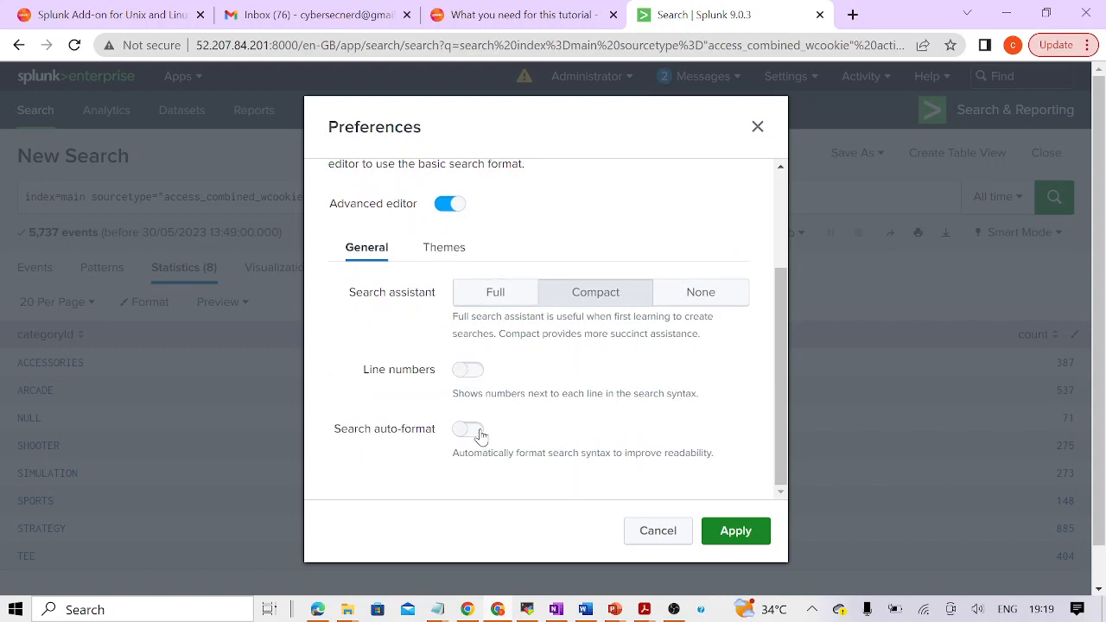
pyautogui.click(475, 430)
pyautogui.click(471, 377)
pyautogui.click(545, 295)
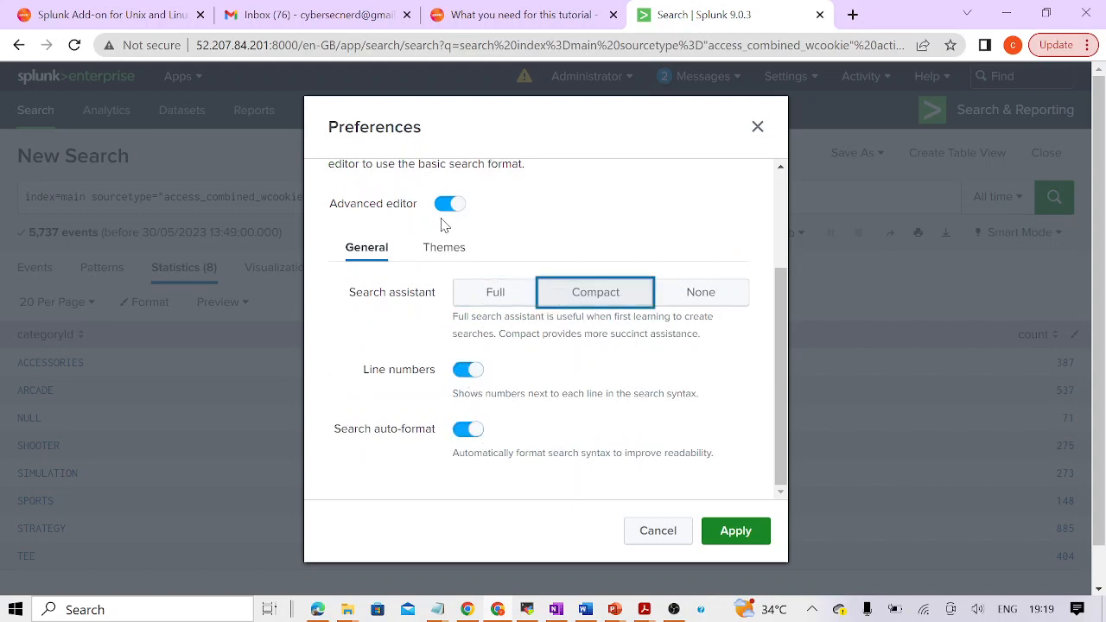
# Step: Set the search bar theme to Dark Theme and apply the preferences
pyautogui.click(445, 258)
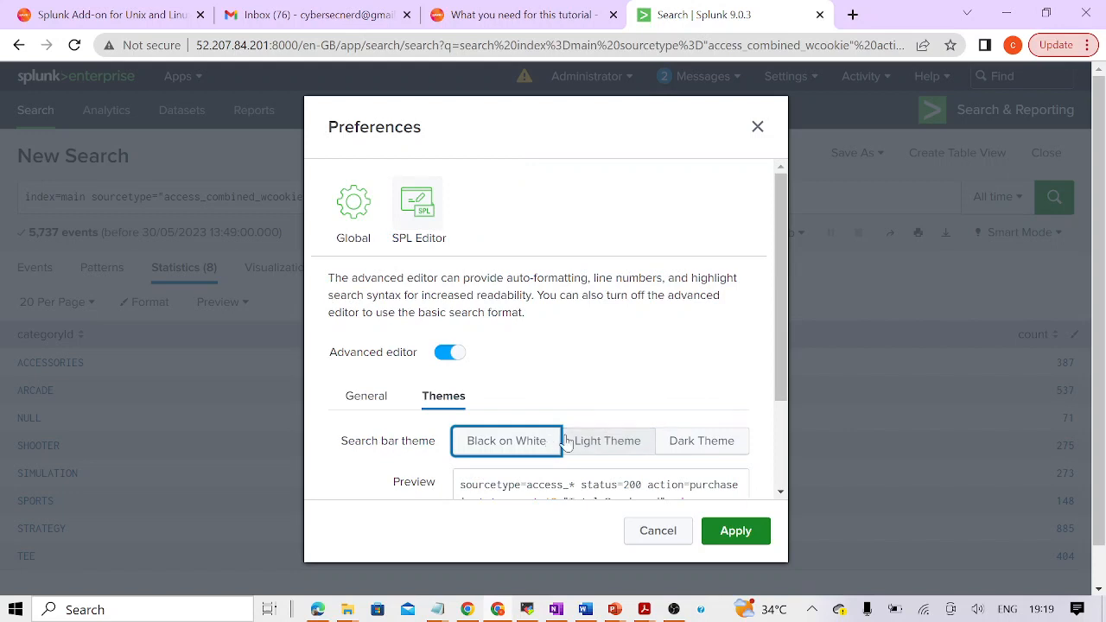
pyautogui.click(702, 441)
pyautogui.click(738, 538)
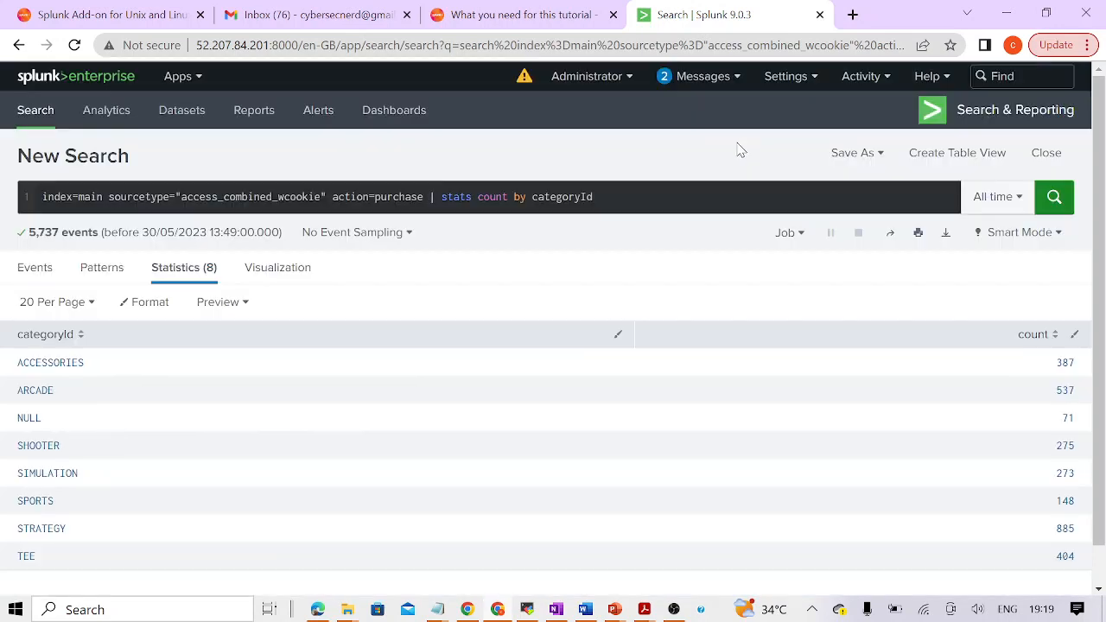
# Step: Clear the search, copy the Visits vs. Conversion query from the NotesAndLinks document in Word, and return to Splunk
pyautogui.tripleClick(605, 199)
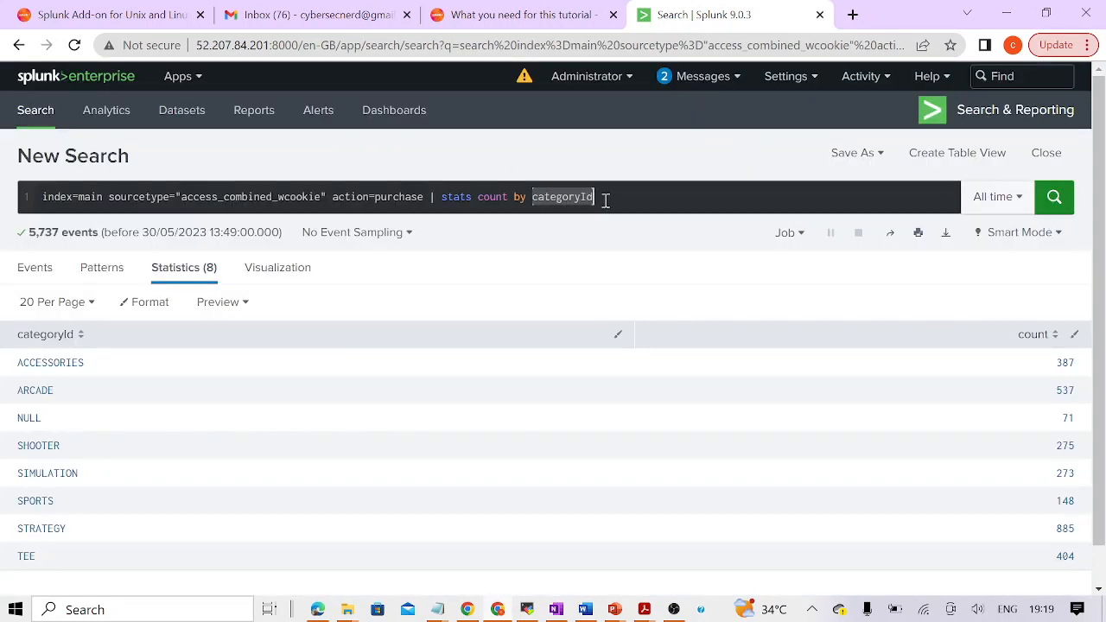
pyautogui.press('BackSpace')
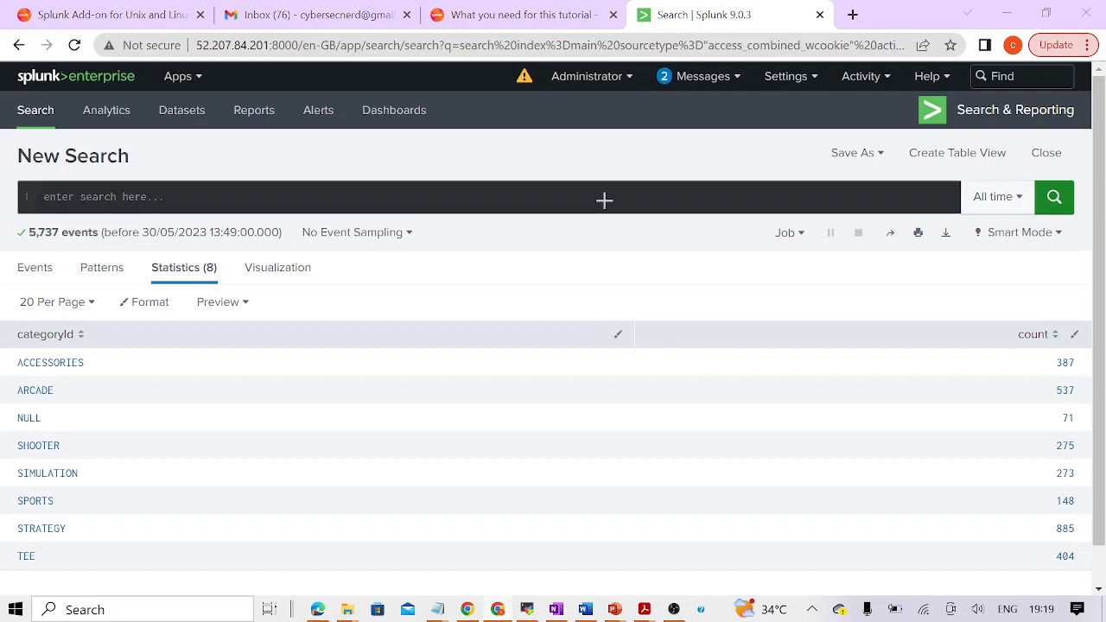
pyautogui.hotkey('alt', 'Tab')
pyautogui.press('Tab')
pyautogui.press('Tab')
pyautogui.press('Tab')
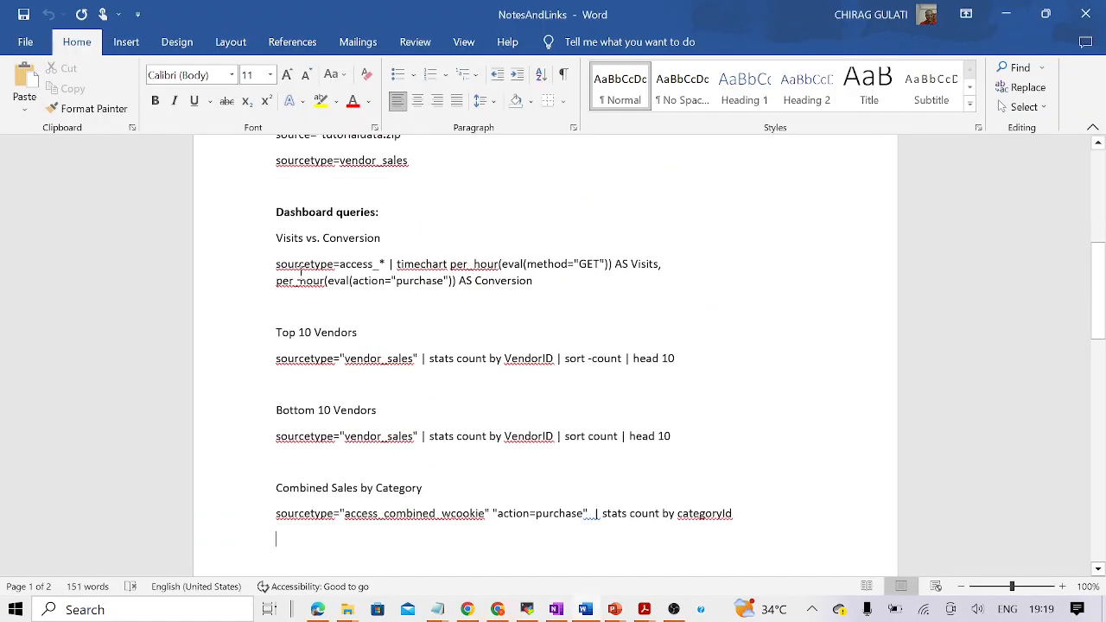
pyautogui.moveTo(268, 264); pyautogui.dragTo(531, 288)
pyautogui.hotkey('ctrl', 'c')
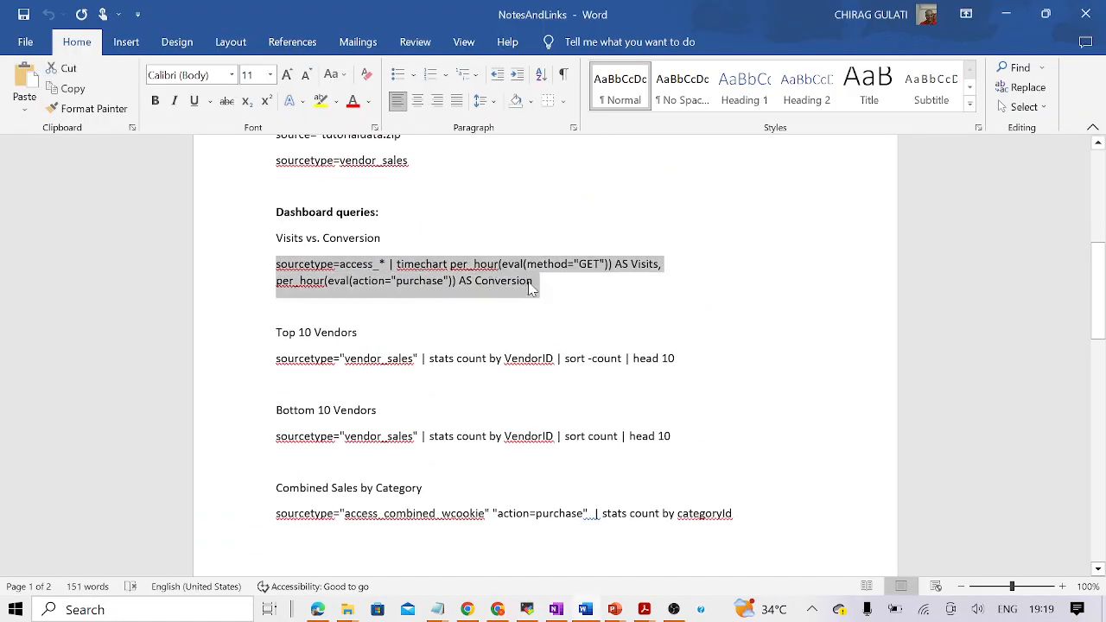
pyautogui.hotkey('alt', 'Tab')
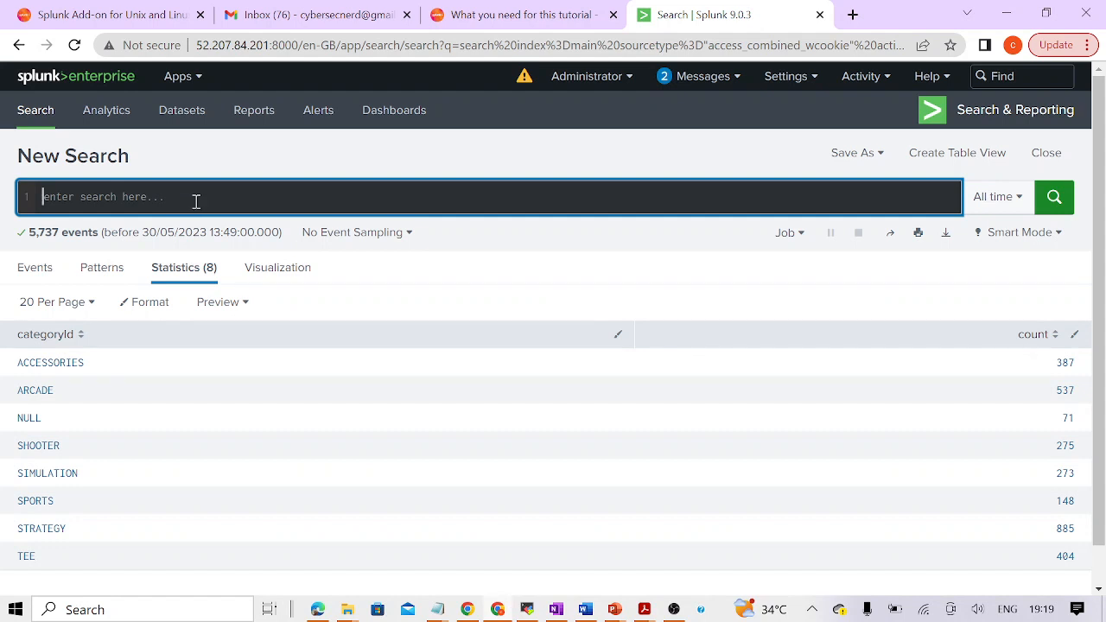
pyautogui.write('wget -O splunk-9.0.3-dd0128b1f8cd-linux-2.6-amd64.deb "https://download.splunk.com/products/splunk/releases/9.0.3/linux/splunk-9.0.3-dd0128b1f8cd-linux-2.6-amd64.deb" mv splunk-9.0.3-dd0128b1f8cd-linux-2.6-amd64.deb /tmp cd /tmp sudo dpkg -i splunk-9.0.3-dd0128b1f8cd-linux-2.6-amd64.deb sudo /opt/splunk/bin/splunk enable boot-start --accept-license --answer-yes sudo service splunk start')
pyautogui.hotkey('ctrl', 'a')
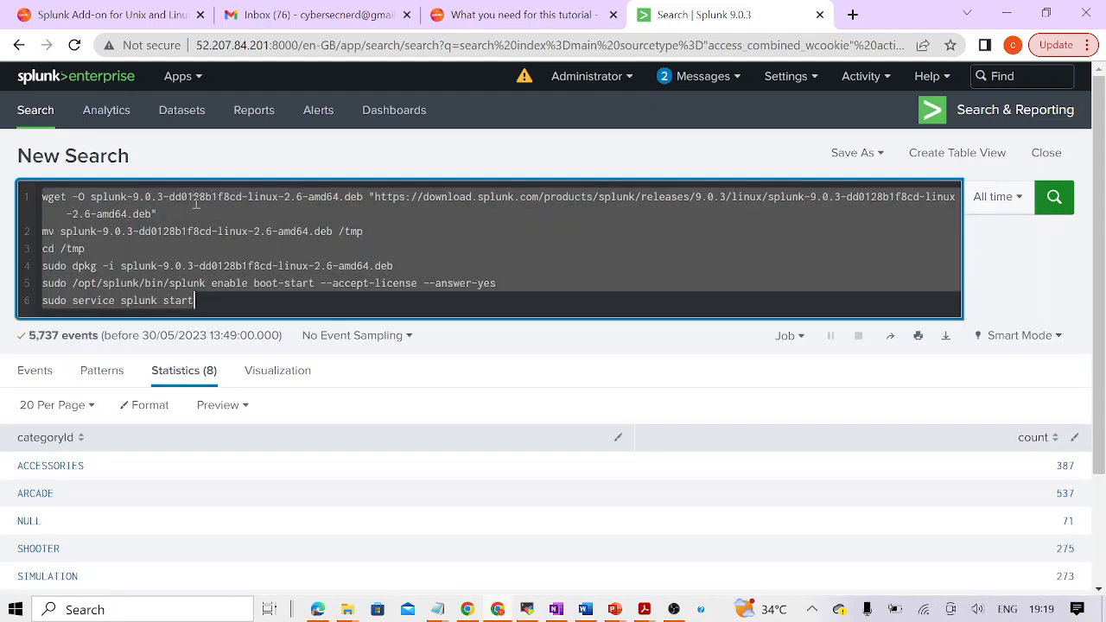
pyautogui.press('BackSpace')
# Step: Run the Word notes' query sourcetype=access_* | timechart per_hour(eval(method="GET")) AS Visits, per_hour(eval(action="purchase")) AS Conversion in Splunk
pyautogui.hotkey('alt', 'Tab')
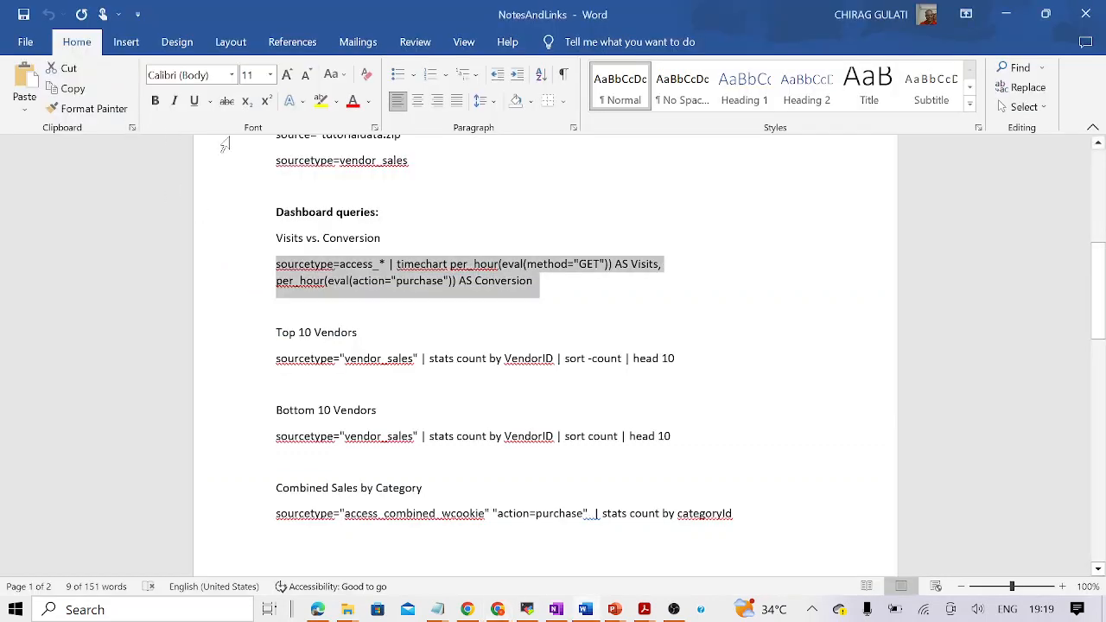
pyautogui.hotkey('alt', 'Tab')
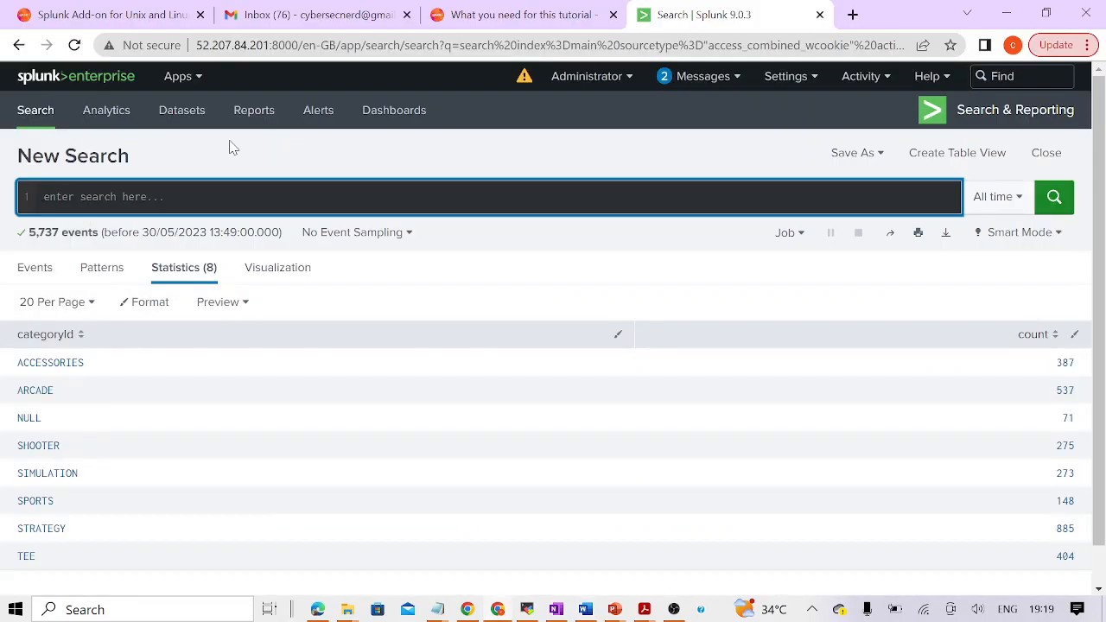
pyautogui.hotkey('ctrl', 'v')
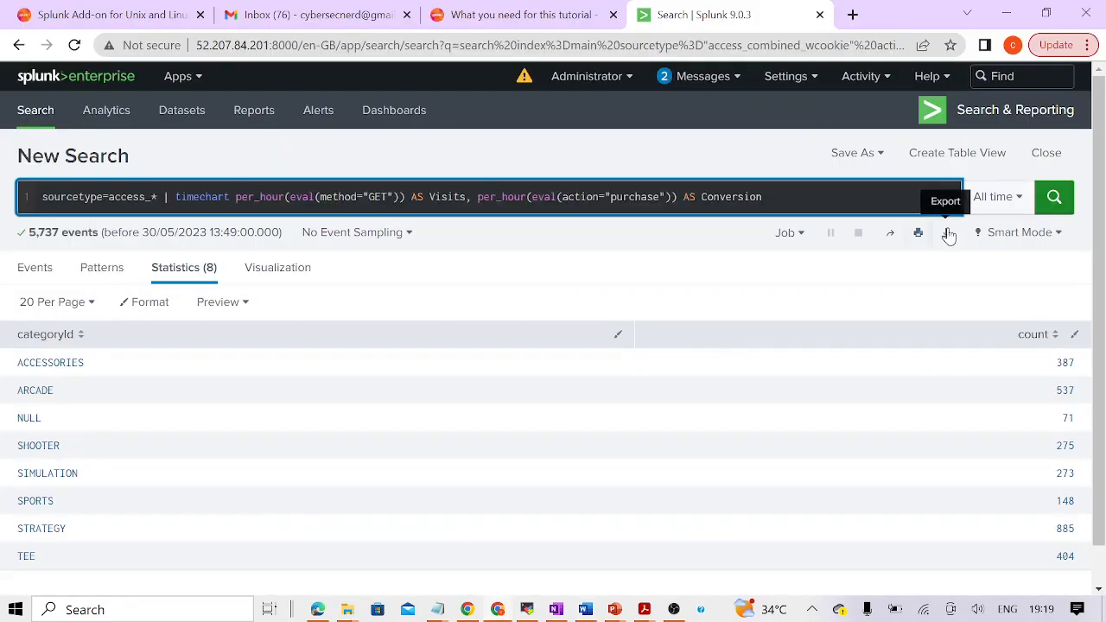
pyautogui.click(1054, 197)
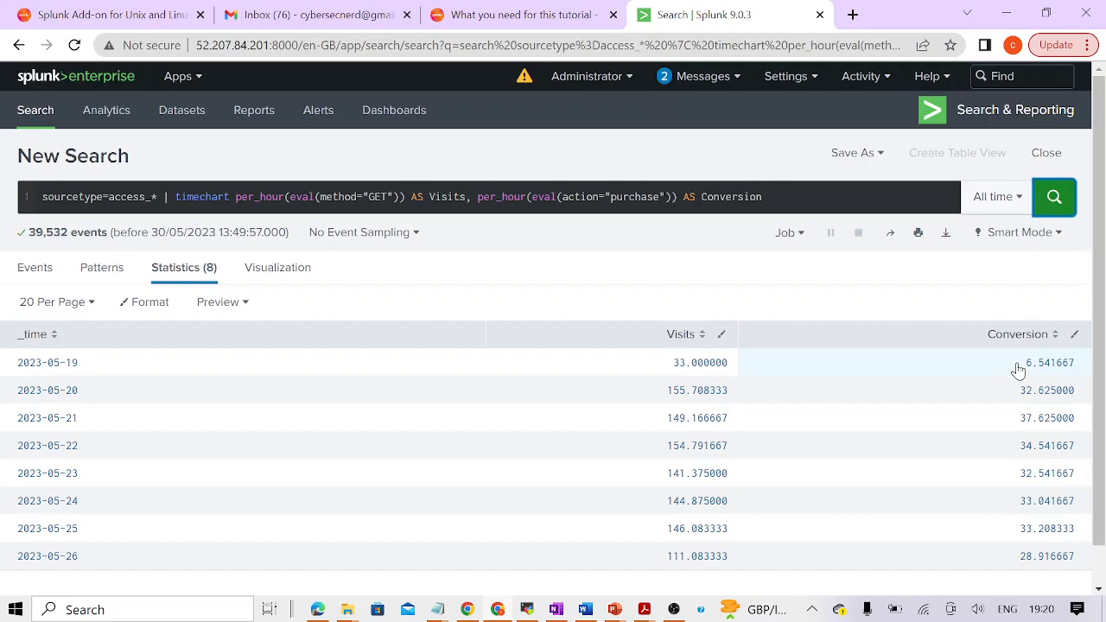
# Step: Set up a new dashboard from the search results, titled TestDasboard and built with Classic Dashboards
pyautogui.click(783, 203)
pyautogui.click(853, 153)
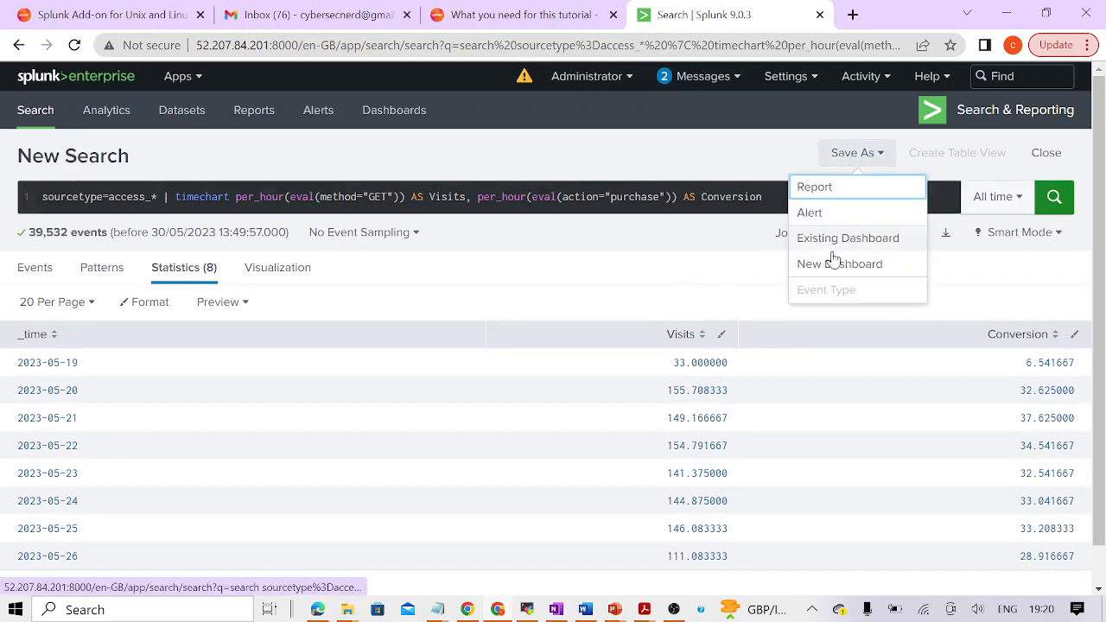
pyautogui.click(839, 266)
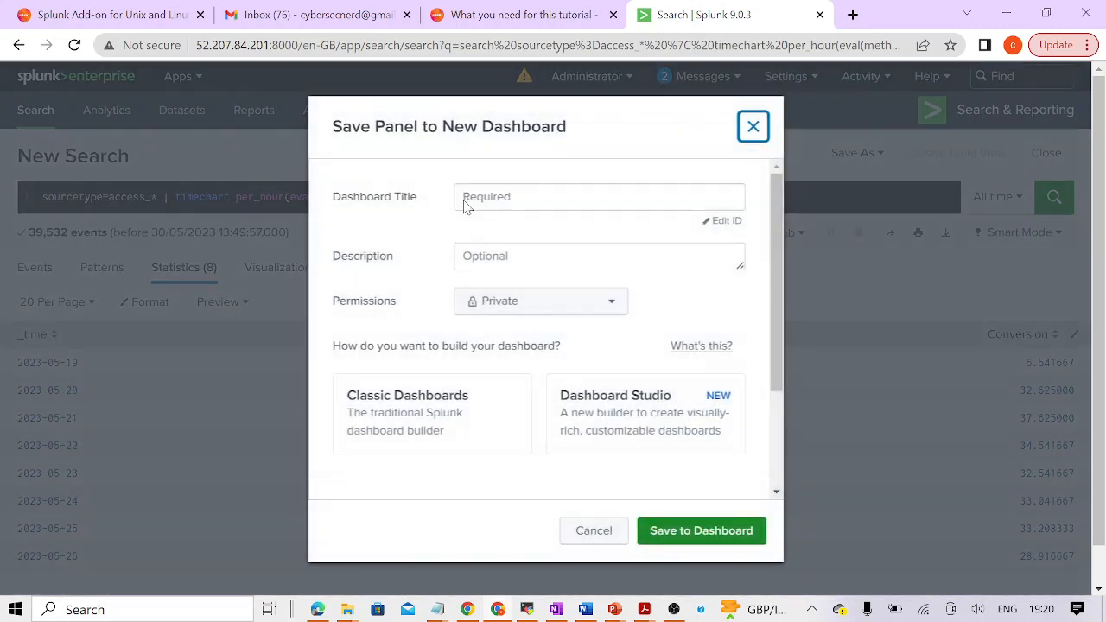
pyautogui.click(469, 198)
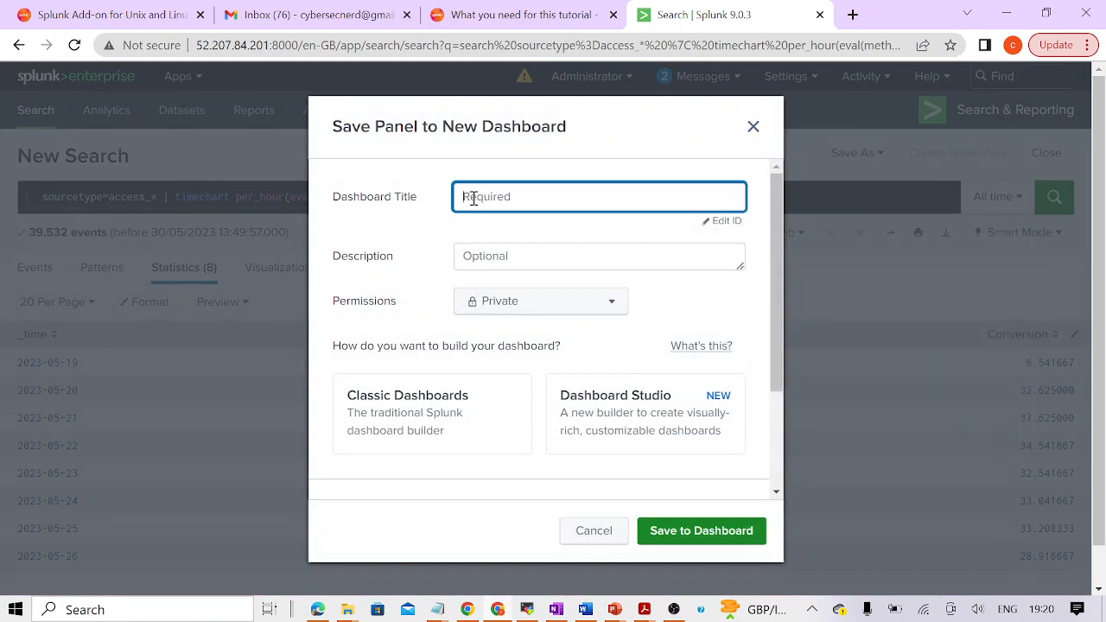
pyautogui.write('TestDasboard')
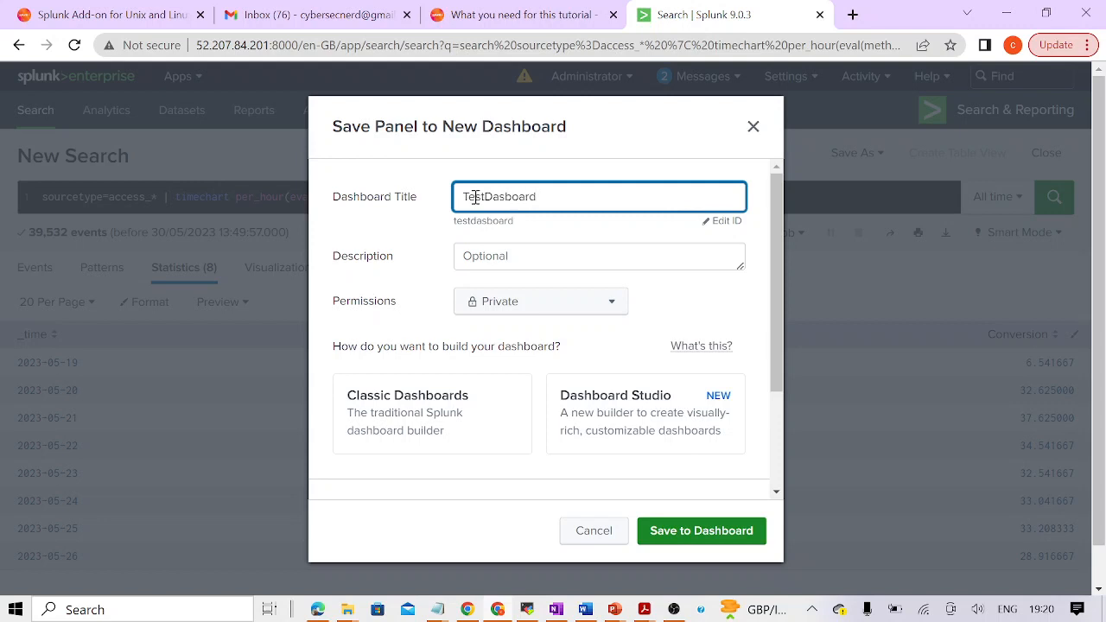
pyautogui.scroll(-2, 481, 306)
pyautogui.scroll(2, 477, 328)
pyautogui.scroll(-2, 459, 363)
pyautogui.click(426, 320)
pyautogui.scroll(-2, 443, 411)
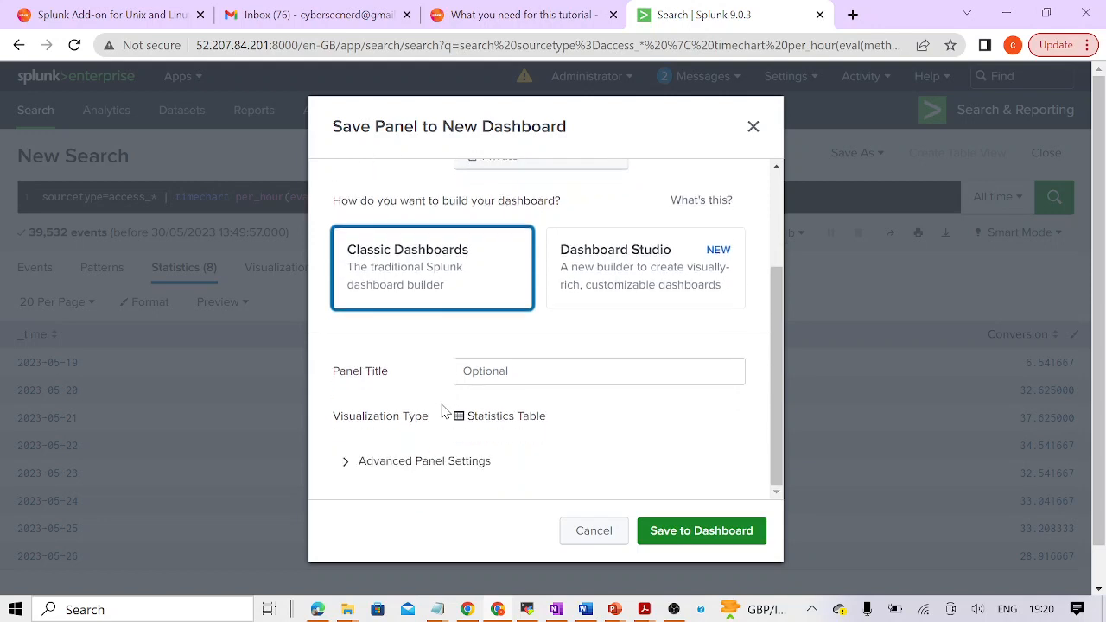
# Step: Title the panel PurchaseConversion, save it to the new dashboard, and view the dashboard
pyautogui.click(507, 372)
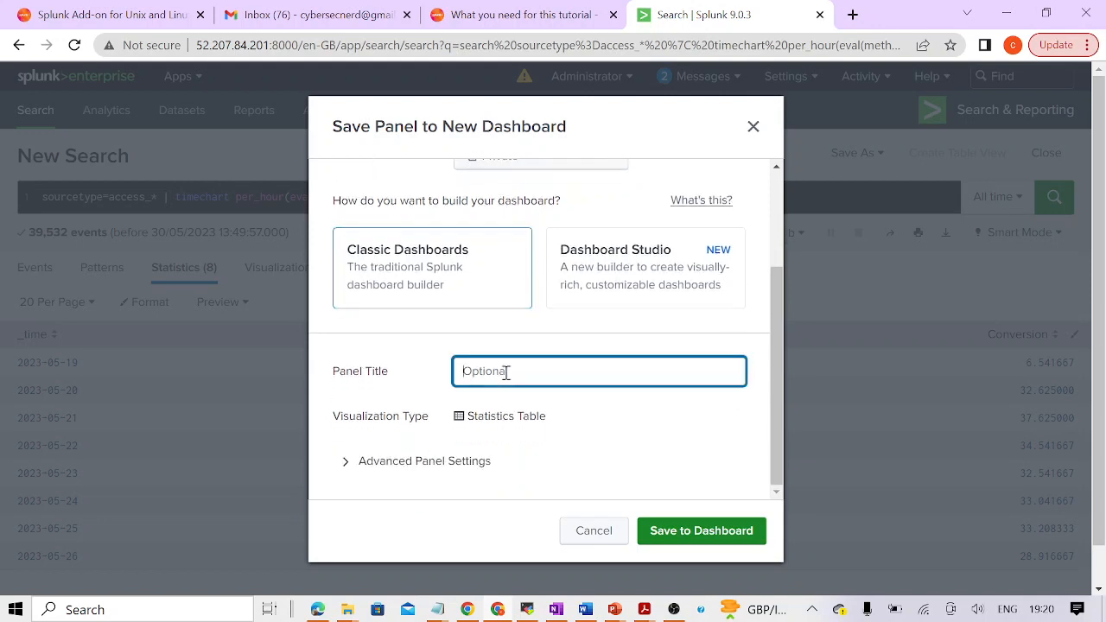
pyautogui.write('Conversion')
pyautogui.click(460, 370)
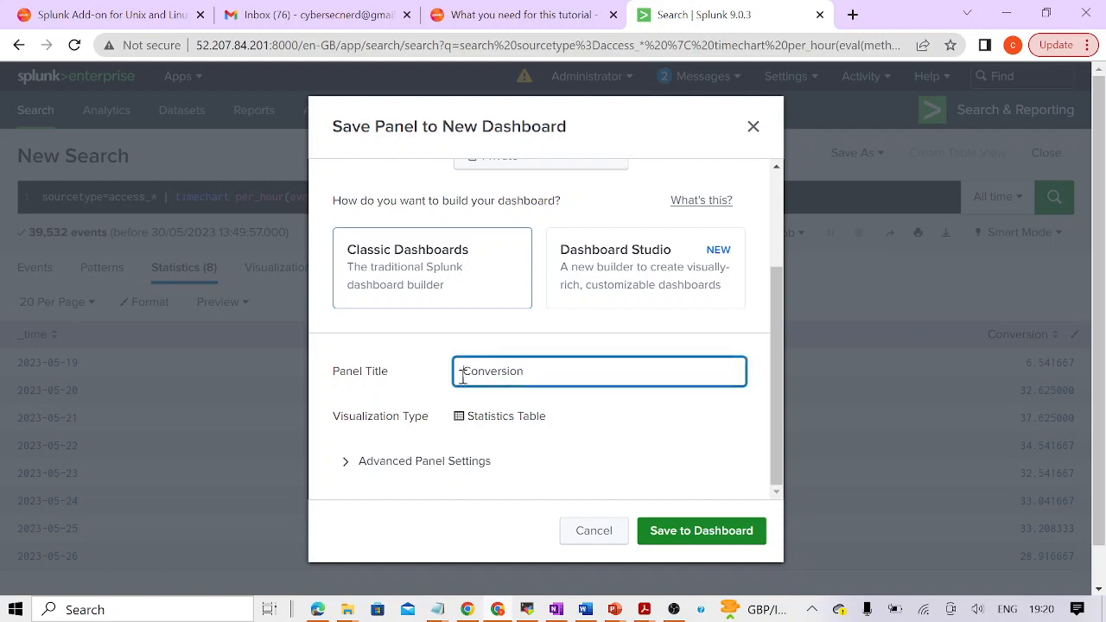
pyautogui.write('Purchase')
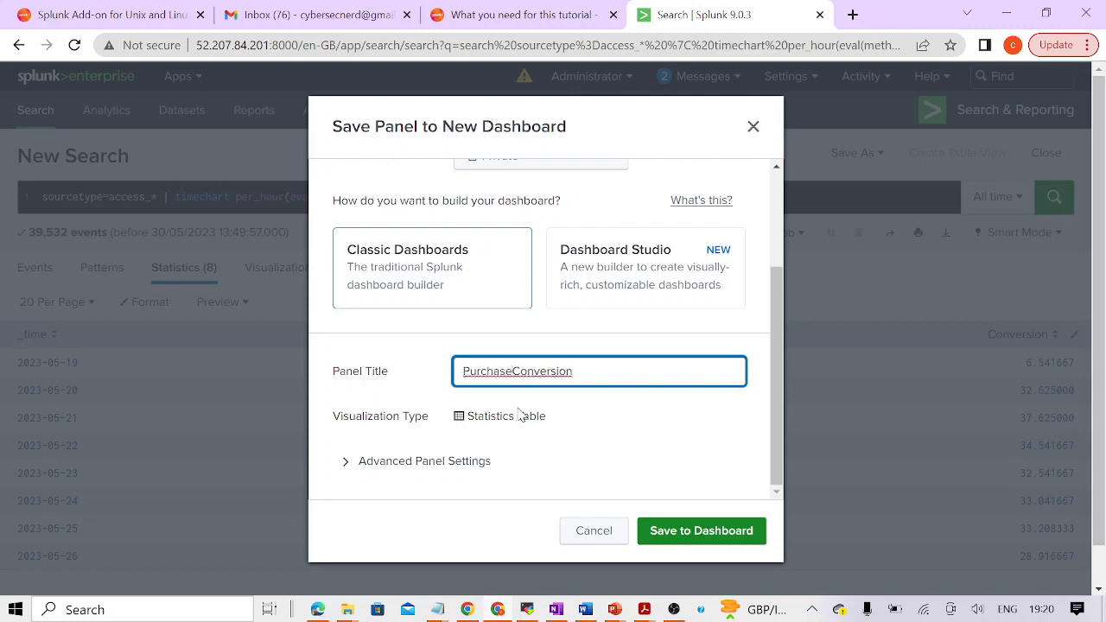
pyautogui.click(698, 529)
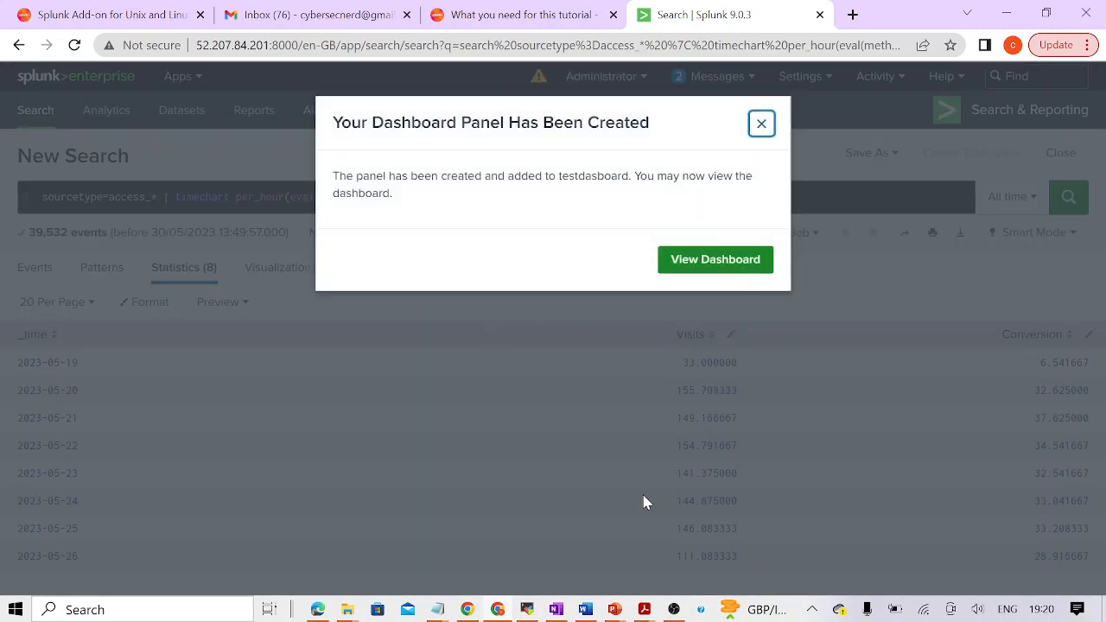
pyautogui.click(696, 262)
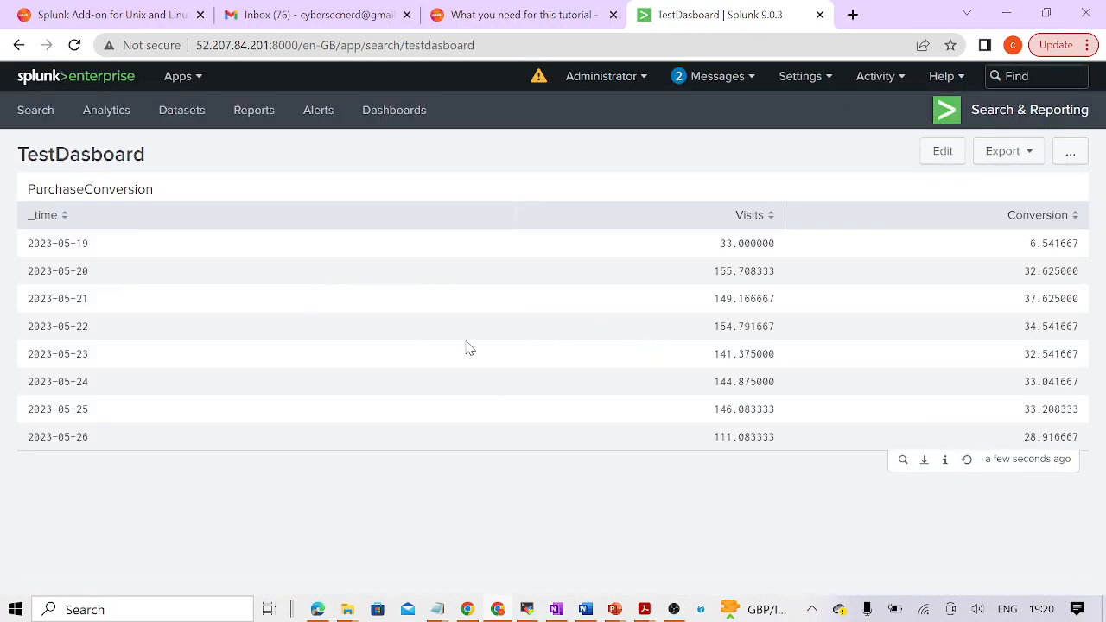
# Step: Return to the search page and enter sourcetype="vendor_sales" as a new search
pyautogui.click(50, 119)
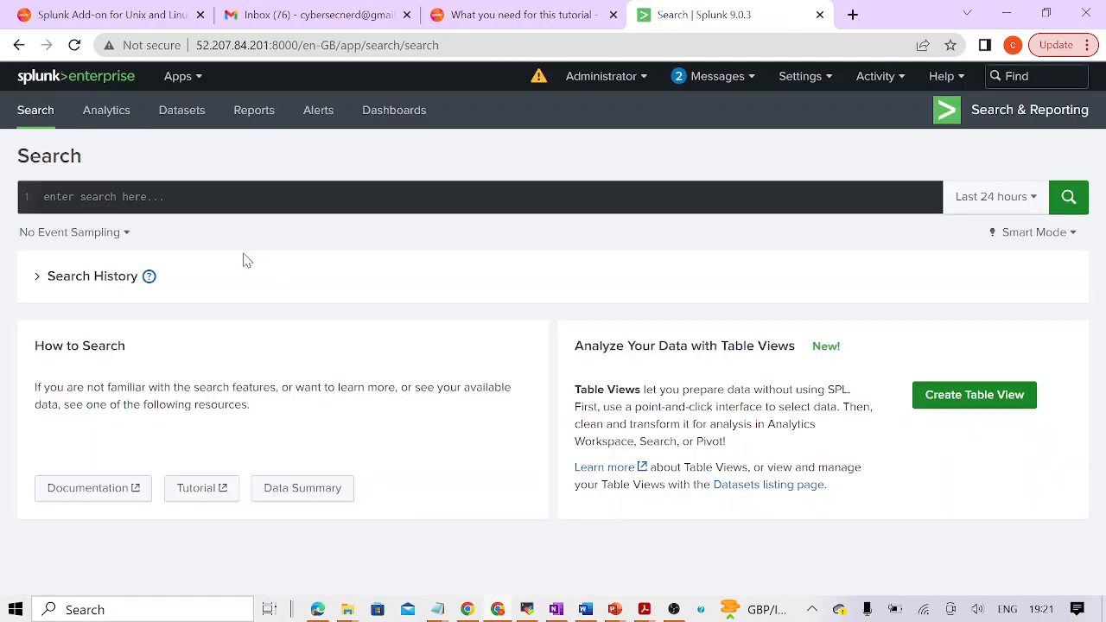
pyautogui.click(141, 197)
pyautogui.write('sourcetype')
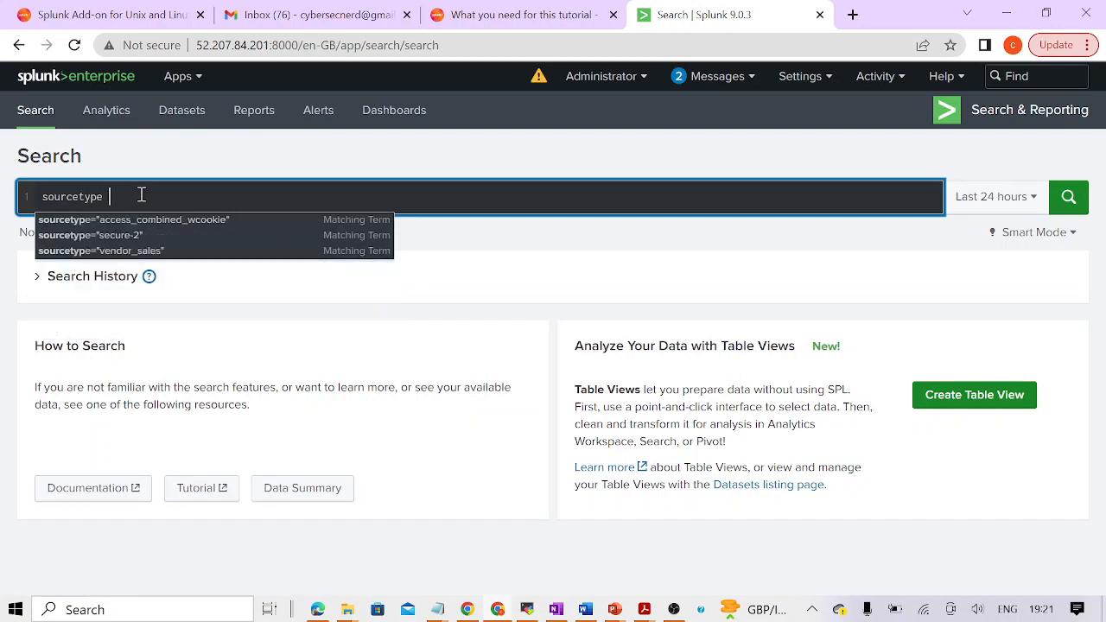
pyautogui.press('BackSpace')
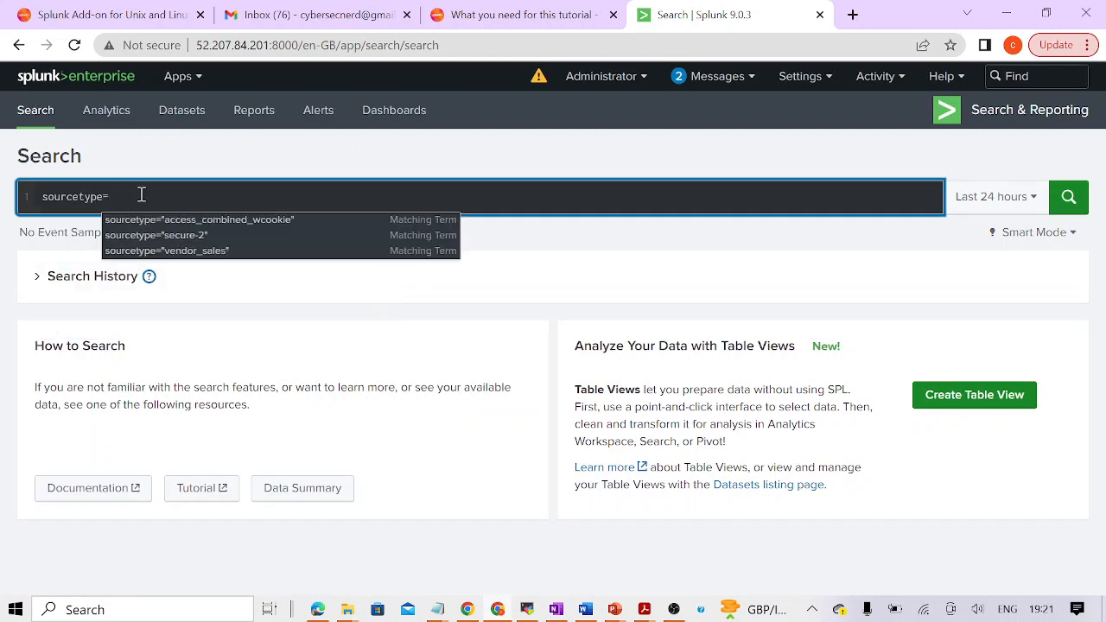
pyautogui.click(142, 195)
pyautogui.write('ac')
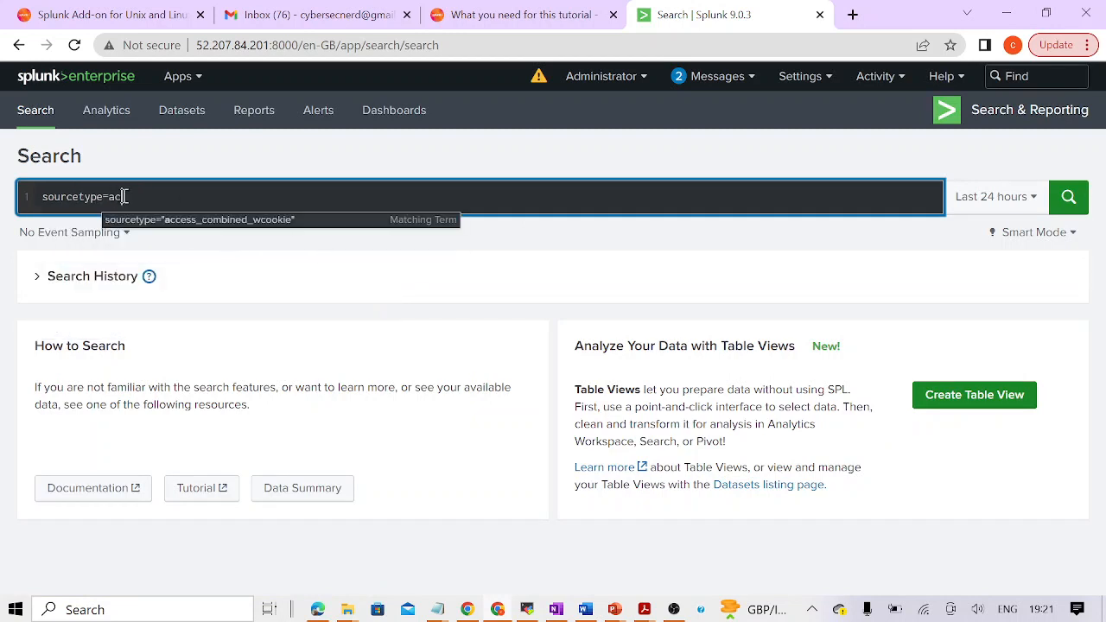
pyautogui.press('BackSpace')
pyautogui.press('BackSpace')
pyautogui.write('ve')
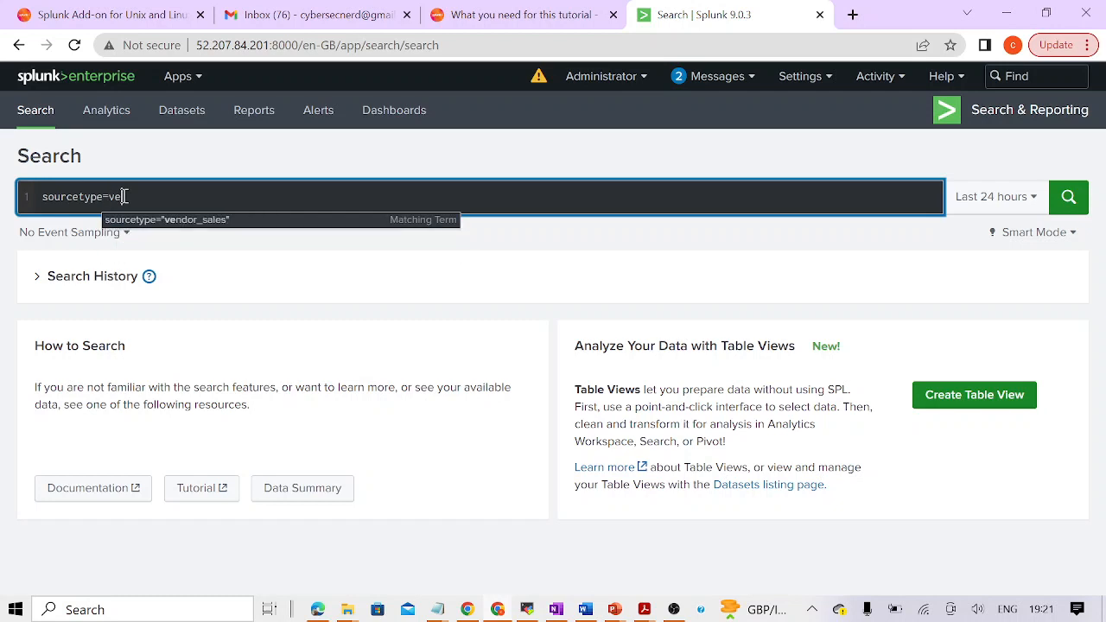
pyautogui.click(185, 221)
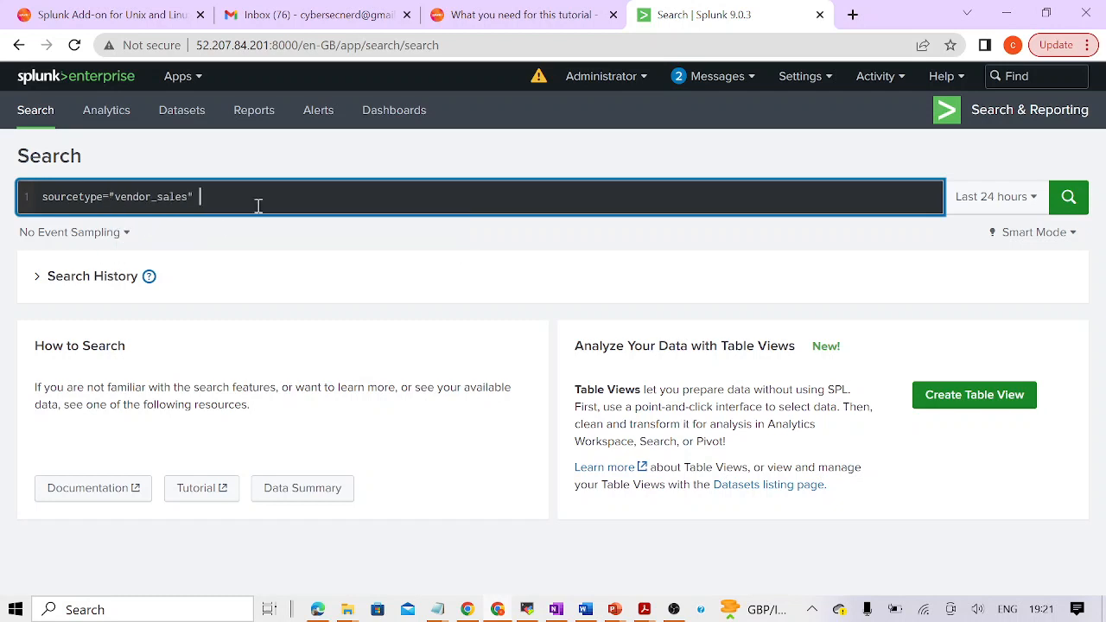
pyautogui.hotkey('shift', 'Return')
pyautogui.write('| ')
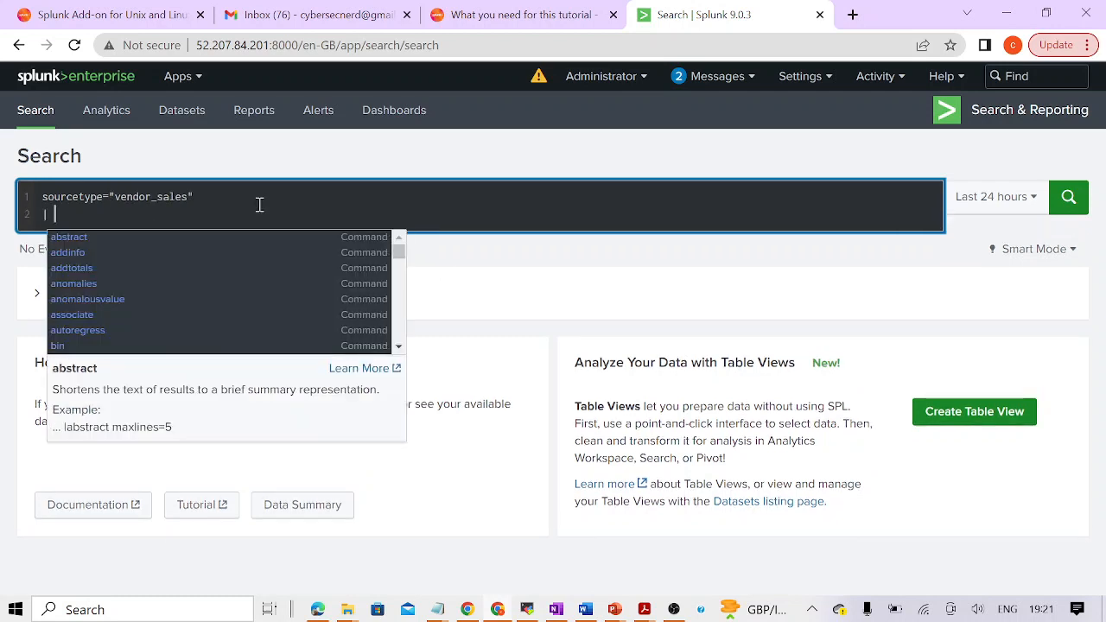
pyautogui.write('top ')
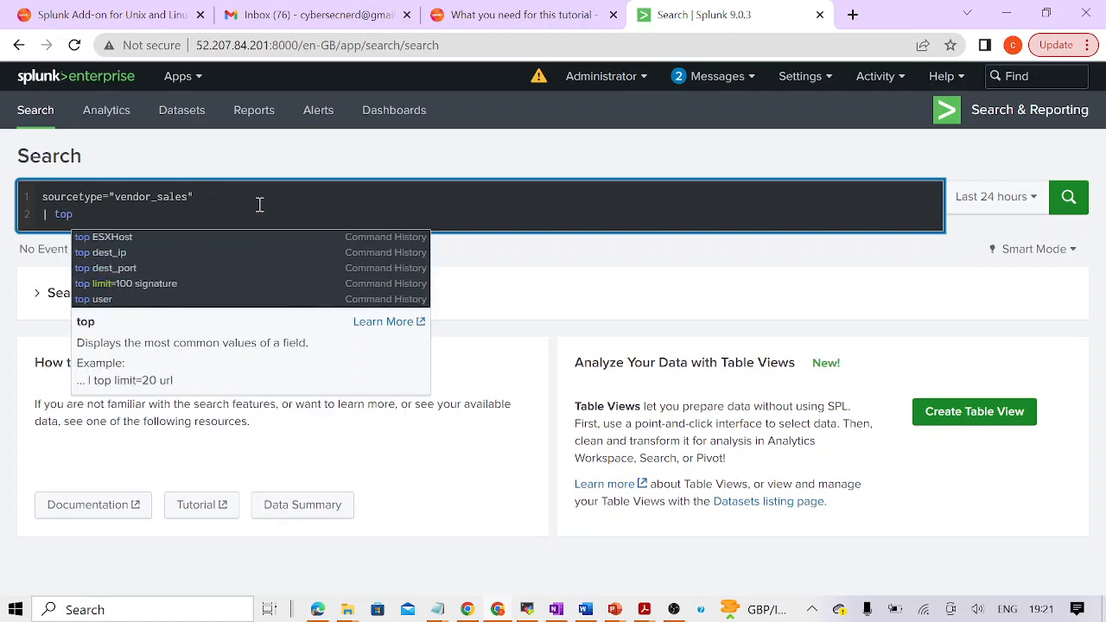
pyautogui.write('5')
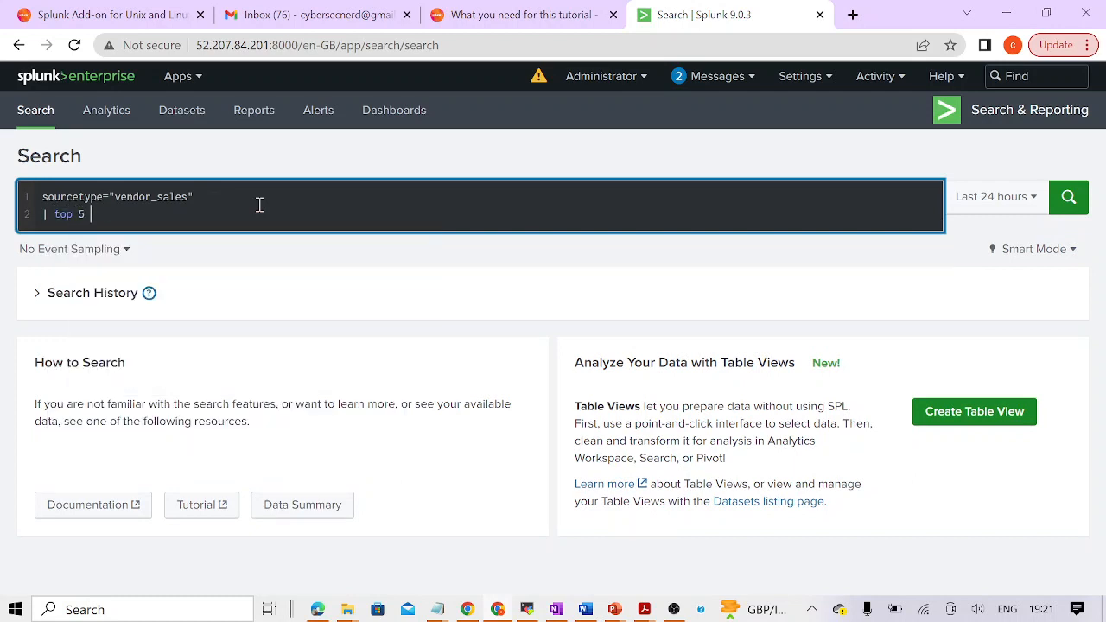
pyautogui.press('BackSpace')
pyautogui.press('BackSpace')
pyautogui.press('BackSpace')
pyautogui.press('BackSpace')
pyautogui.press('BackSpace')
# Step: Run the vendor_sales search over All time
pyautogui.press('Return')
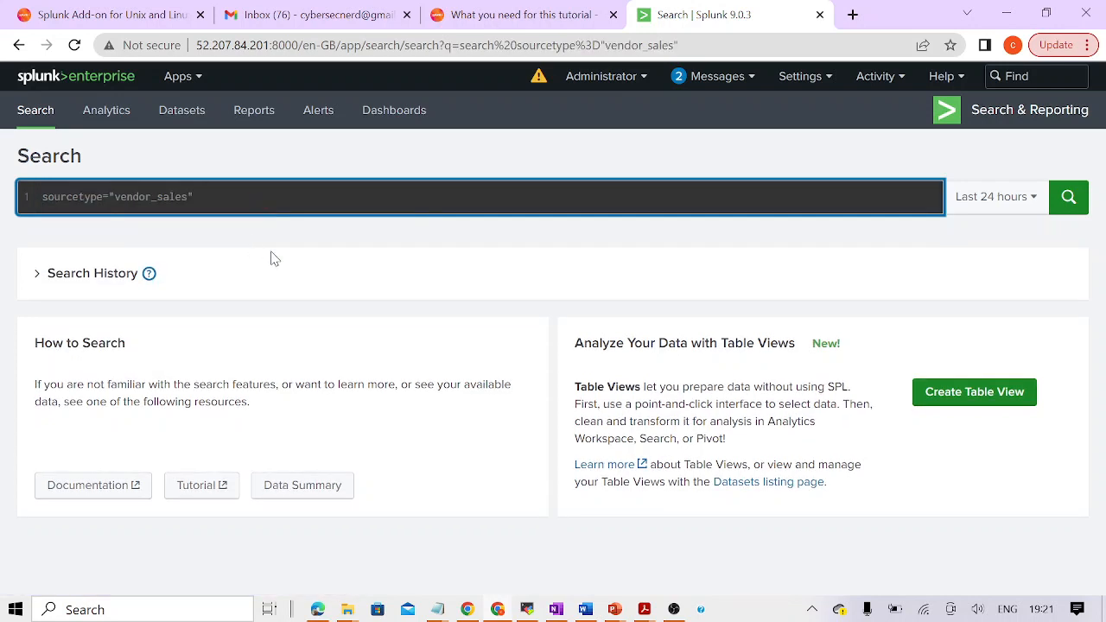
pyautogui.click(985, 196)
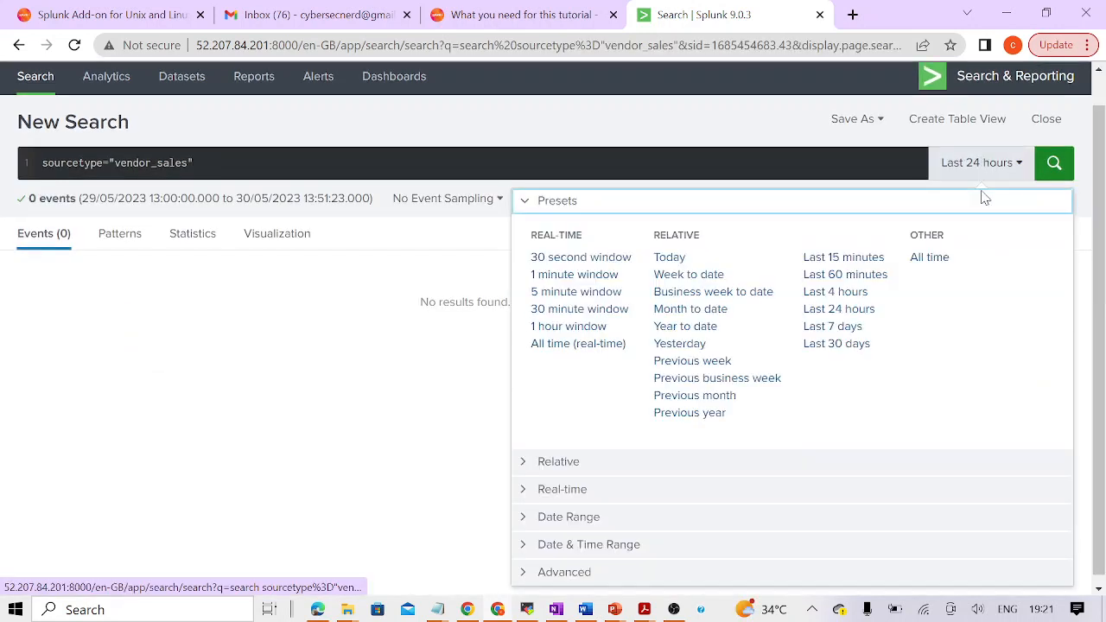
pyautogui.click(926, 259)
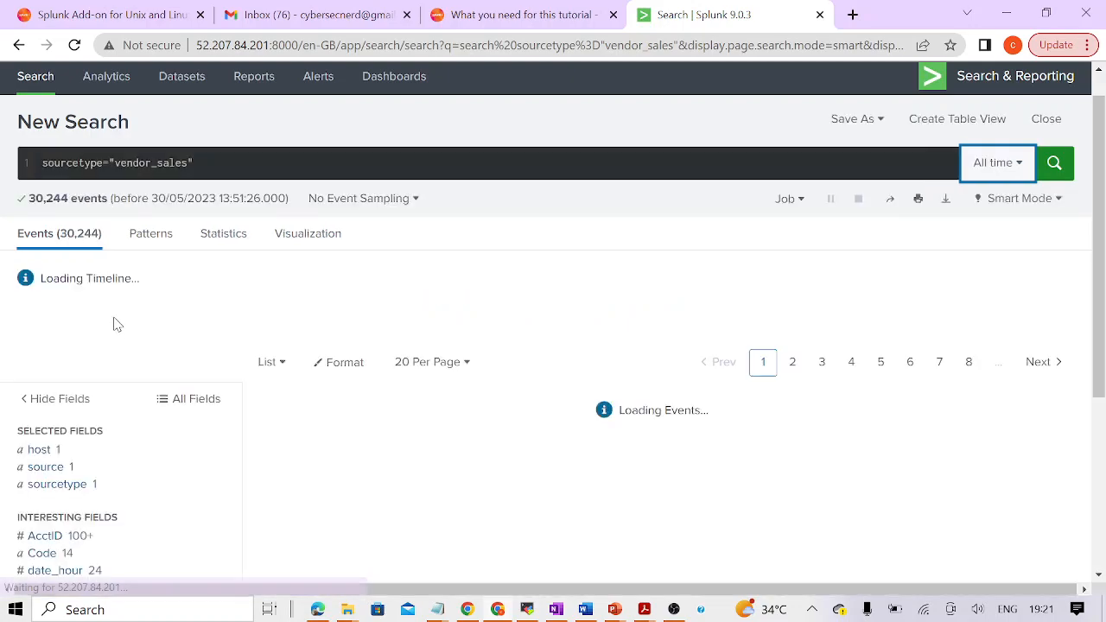
# Step: Examine the VendorID field's summary and most frequent values in the vendor_sales events
pyautogui.scroll(-5, 95, 384)
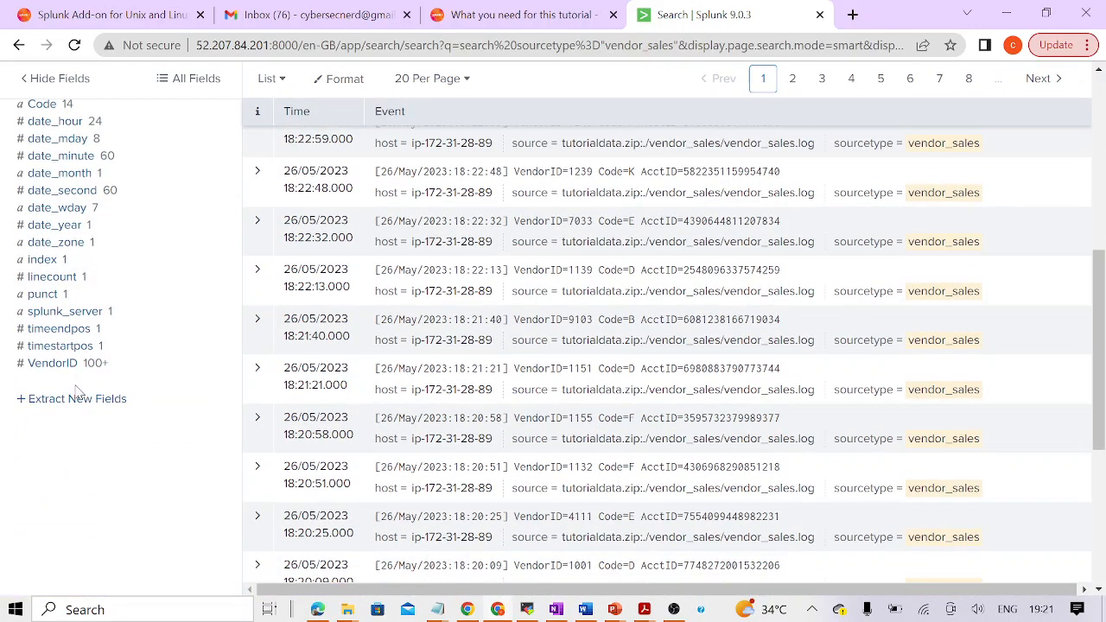
pyautogui.click(67, 363)
pyautogui.doubleClick(280, 130)
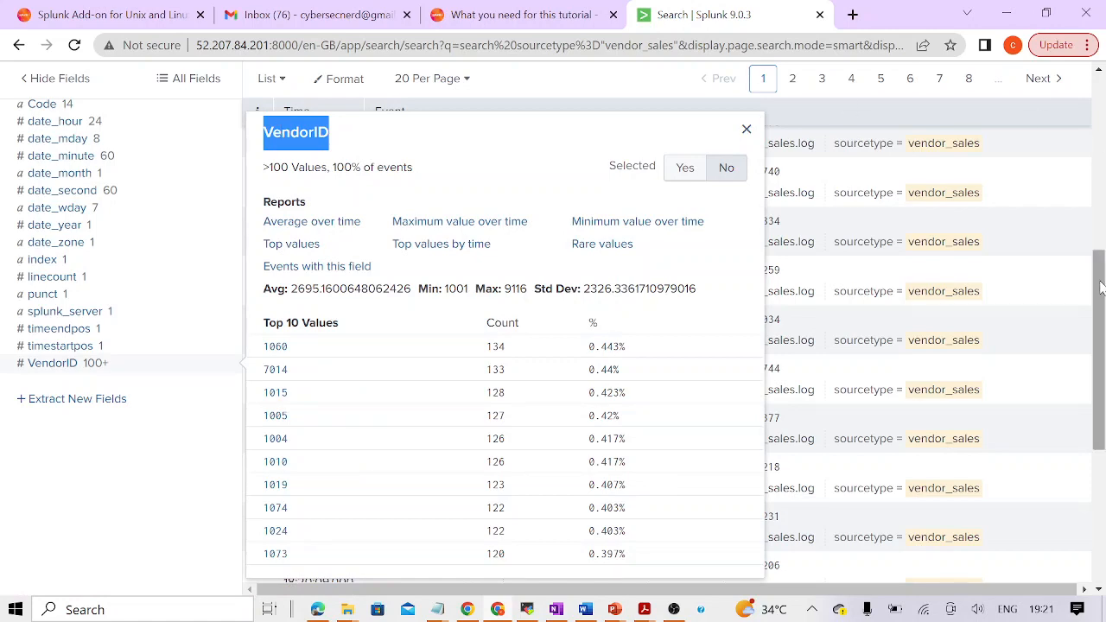
# Step: Extend the vendor_sales search with | top 5 VendorID showperc=f and run it
pyautogui.moveTo(1100, 287); pyautogui.dragTo(1100, 141)
pyautogui.click(215, 116)
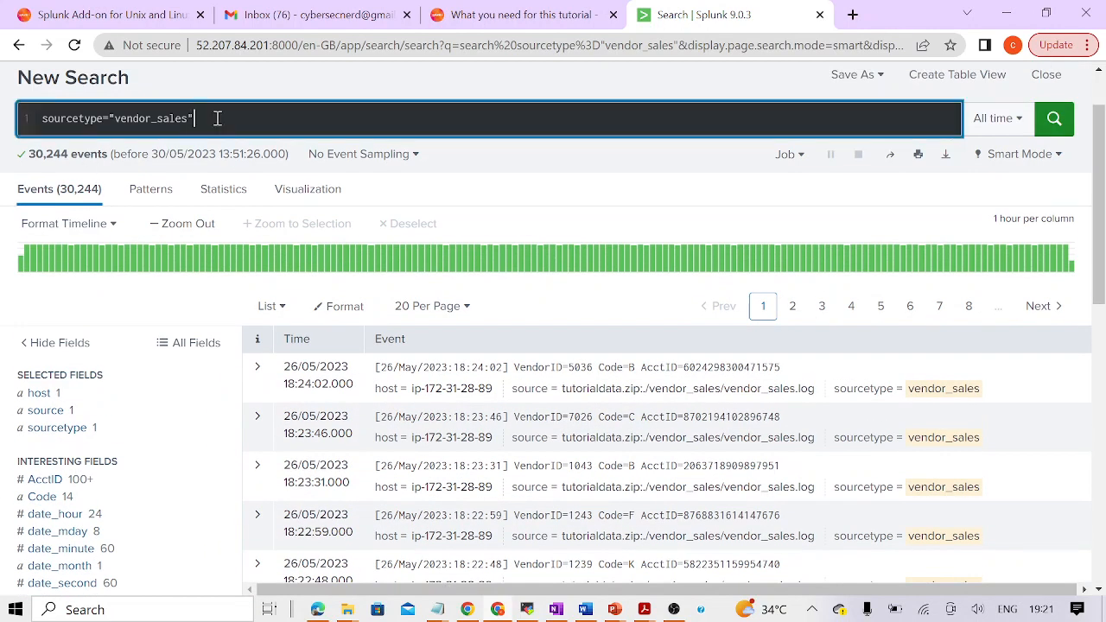
pyautogui.write('| top')
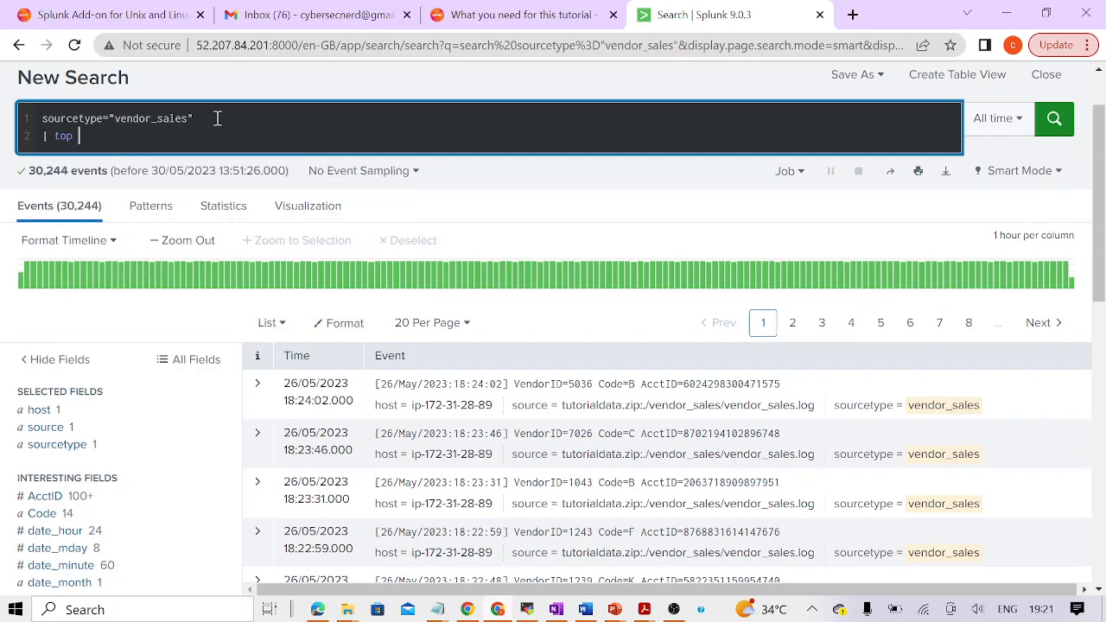
pyautogui.write(' 5 VendorID showperc')
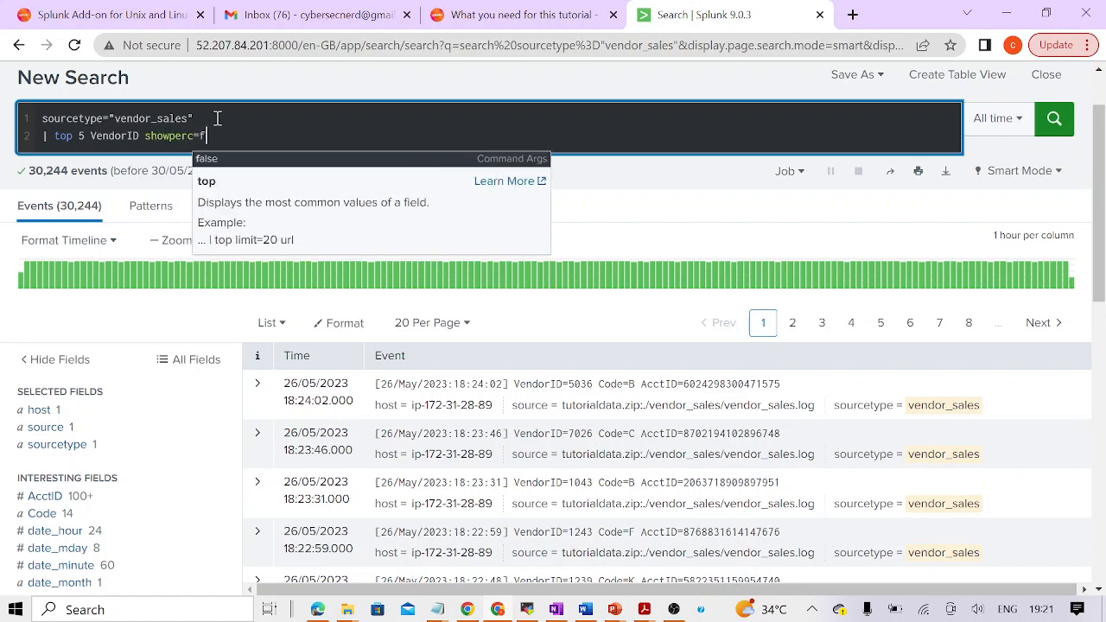
pyautogui.write('=f')
pyautogui.press('Return')
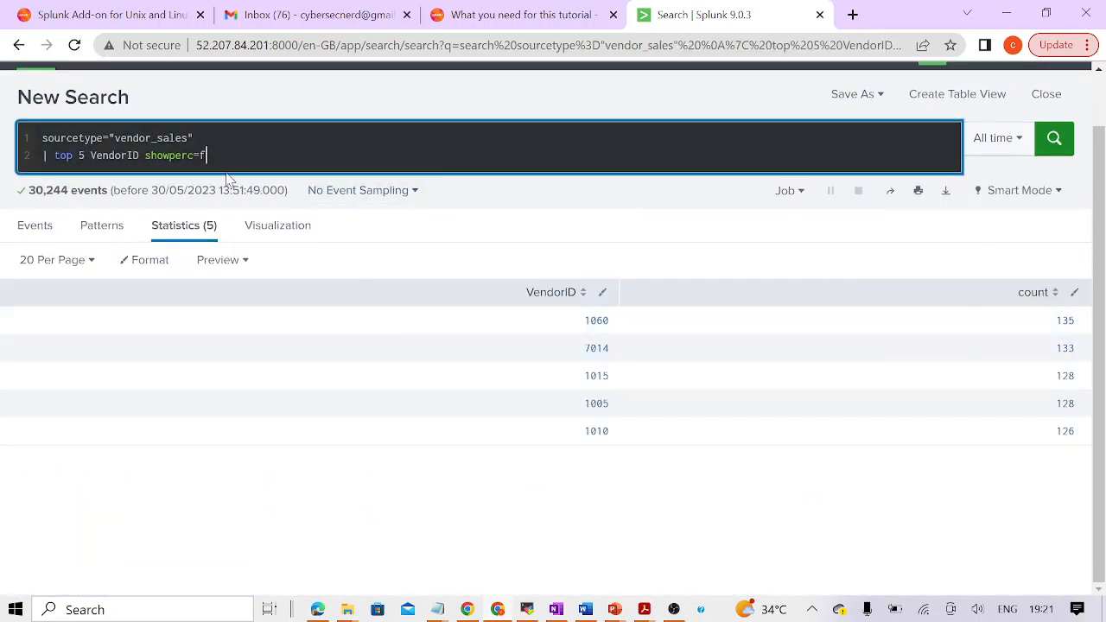
# Step: Run the top 5 VendorID search without showperc=f for comparison, and rerun it with showperc=f restored
pyautogui.moveTo(147, 155); pyautogui.dragTo(239, 153)
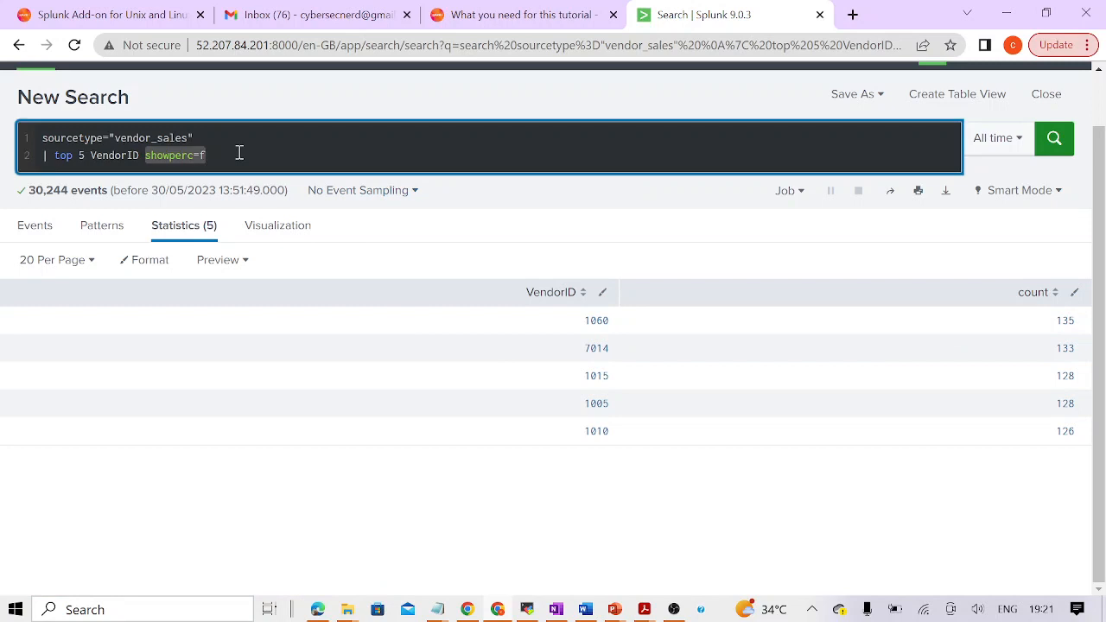
pyautogui.press('BackSpace')
pyautogui.press('Return')
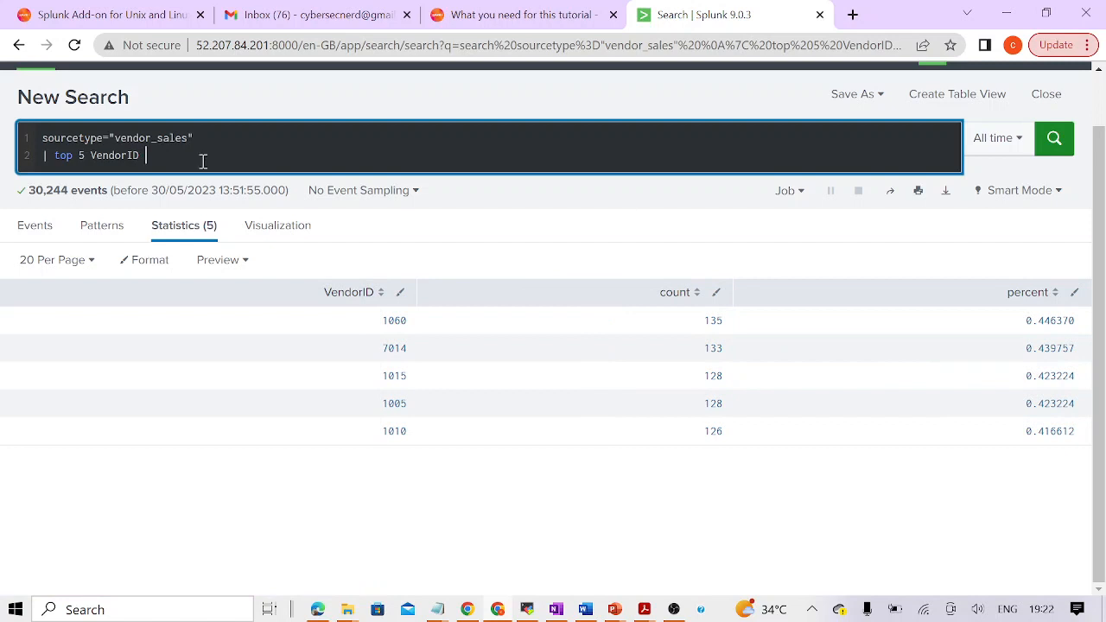
pyautogui.write('showperc=f')
pyautogui.press('Return')
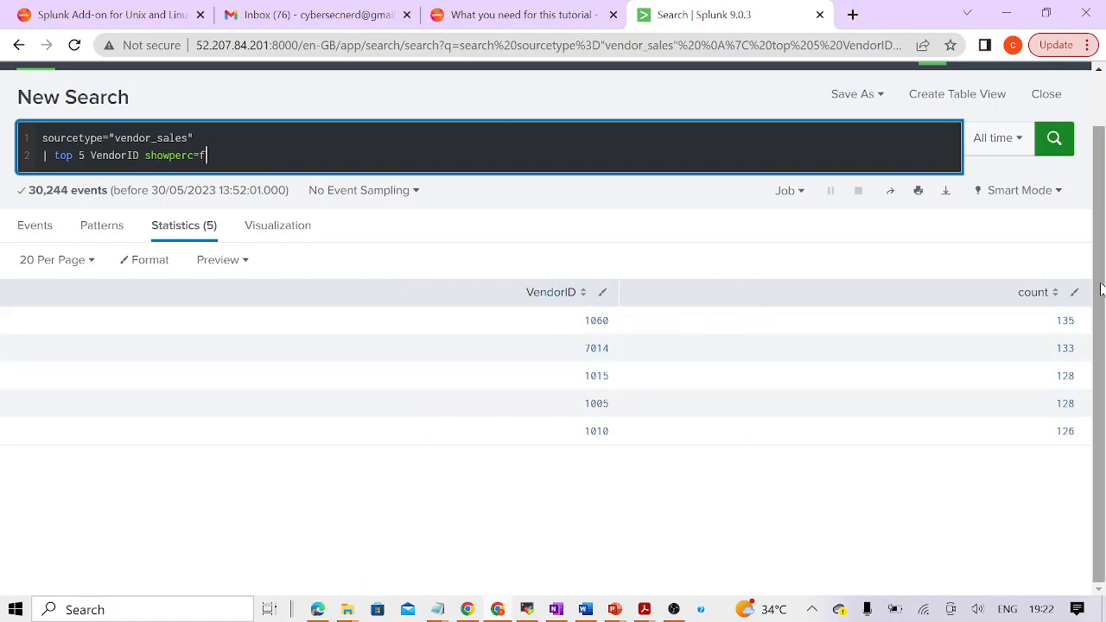
# Step: Visualize the top 5 VendorID results as a column chart and turn on its data values
pyautogui.click(261, 226)
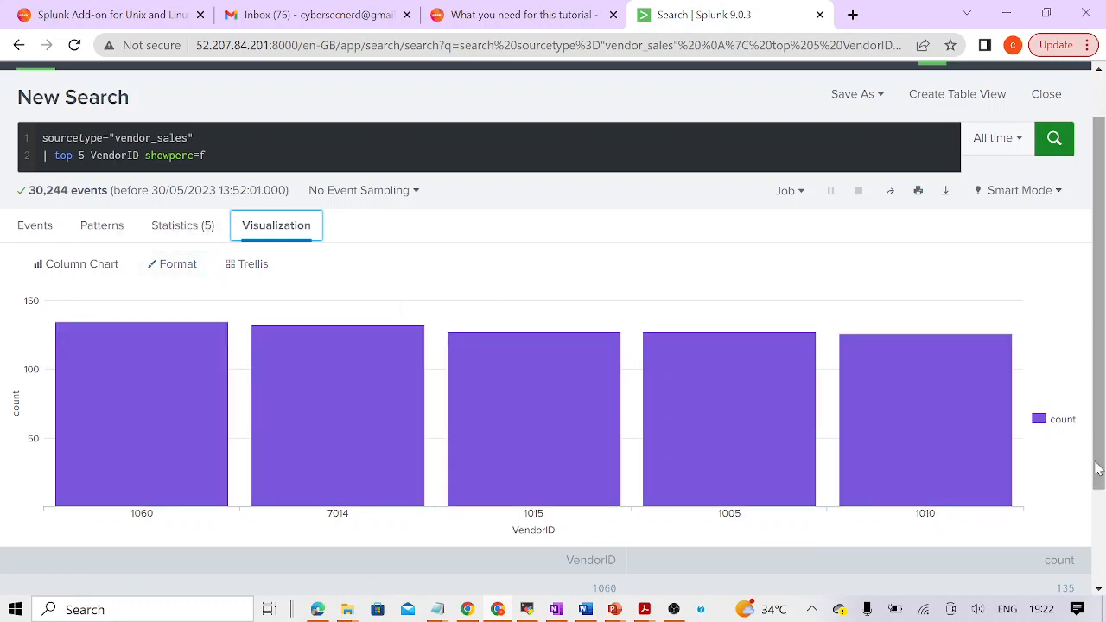
pyautogui.moveTo(1097, 468)
pyautogui.mouseDown()
pyautogui.moveTo(1101, 433)
pyautogui.moveTo(1103, 511)
pyautogui.moveTo(1104, 465)
pyautogui.mouseUp()
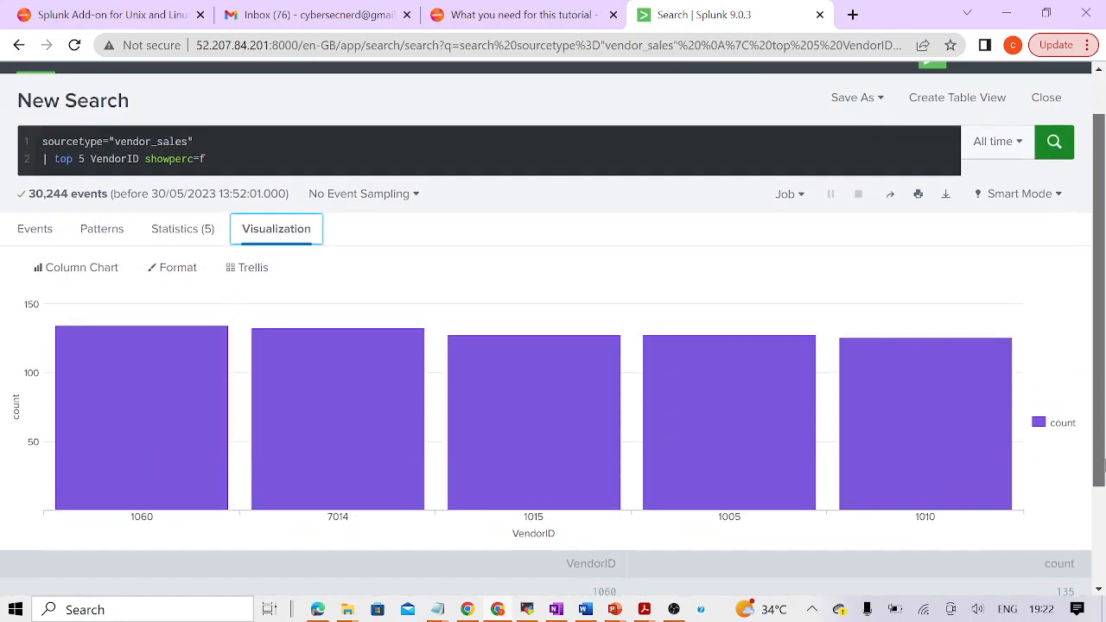
pyautogui.moveTo(212, 471)
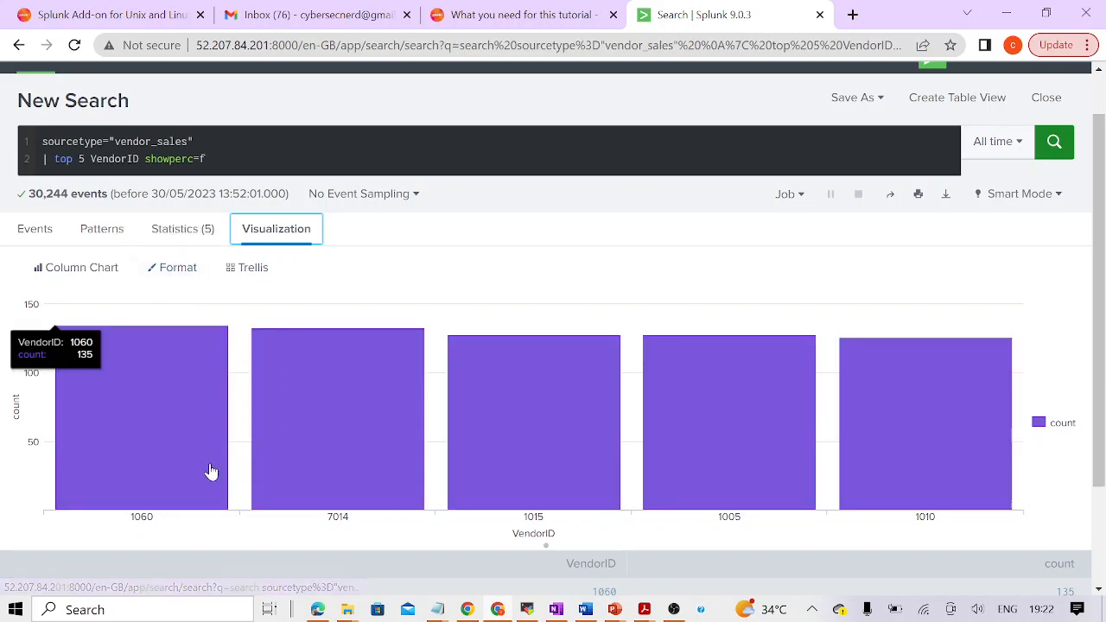
pyautogui.click(192, 270)
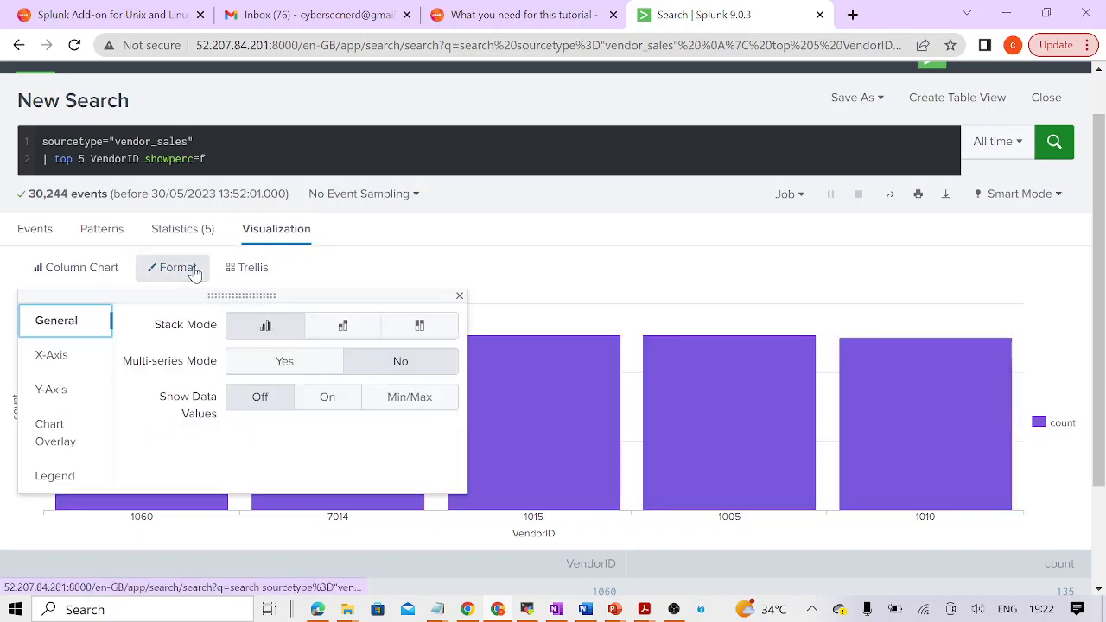
pyautogui.click(328, 397)
pyautogui.click(513, 277)
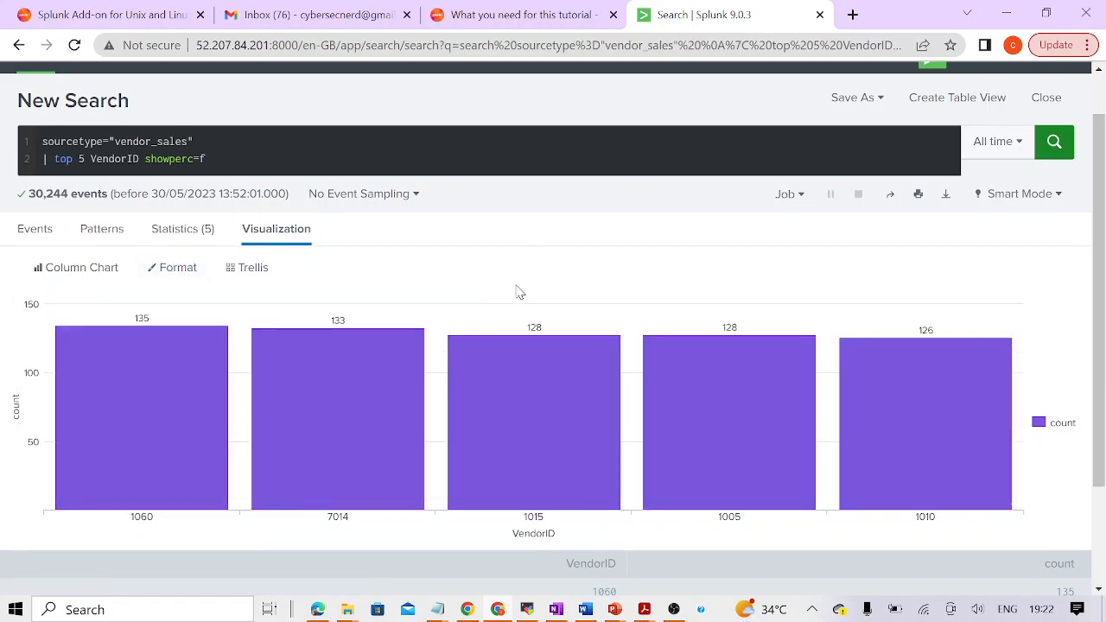
pyautogui.moveTo(152, 452)
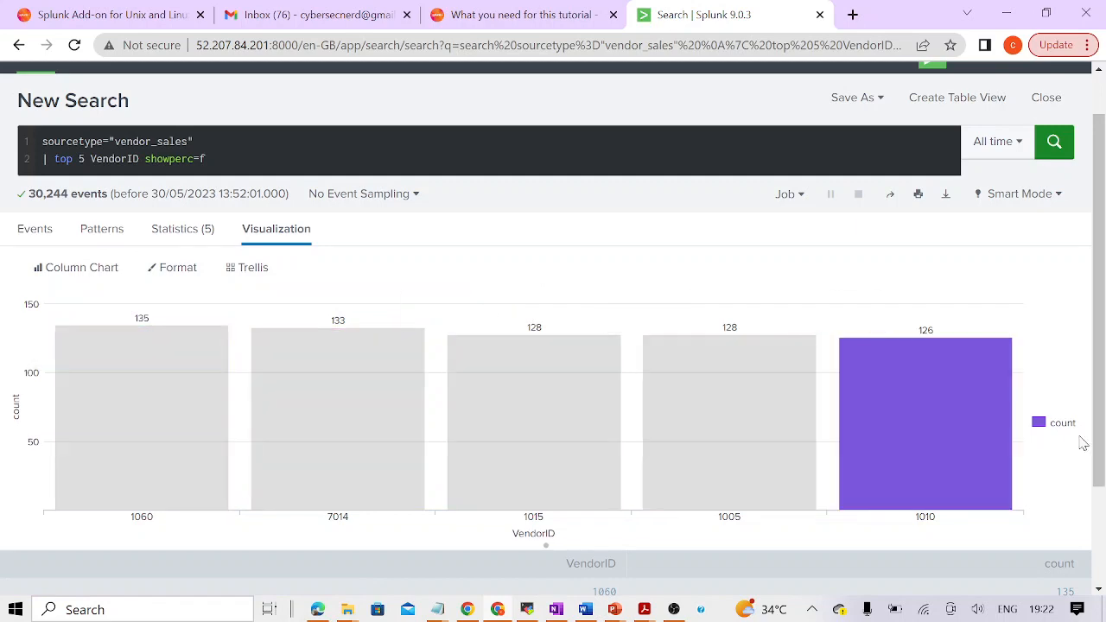
# Step: Save the column chart as a panel in the existing TestDasboard dashboard and view that dashboard
pyautogui.click(850, 99)
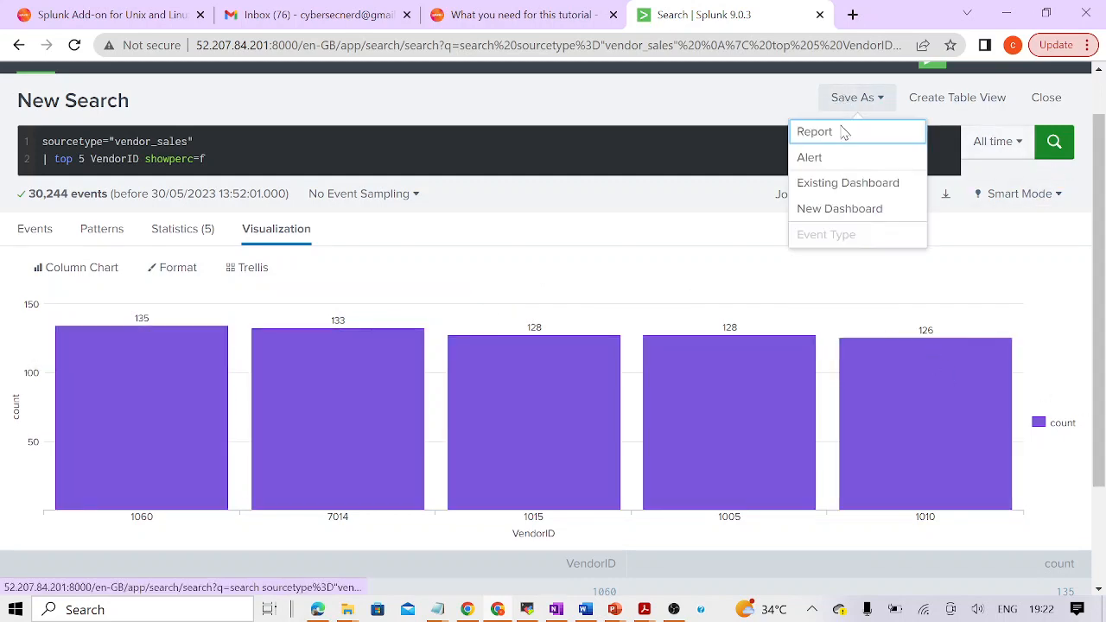
pyautogui.click(839, 184)
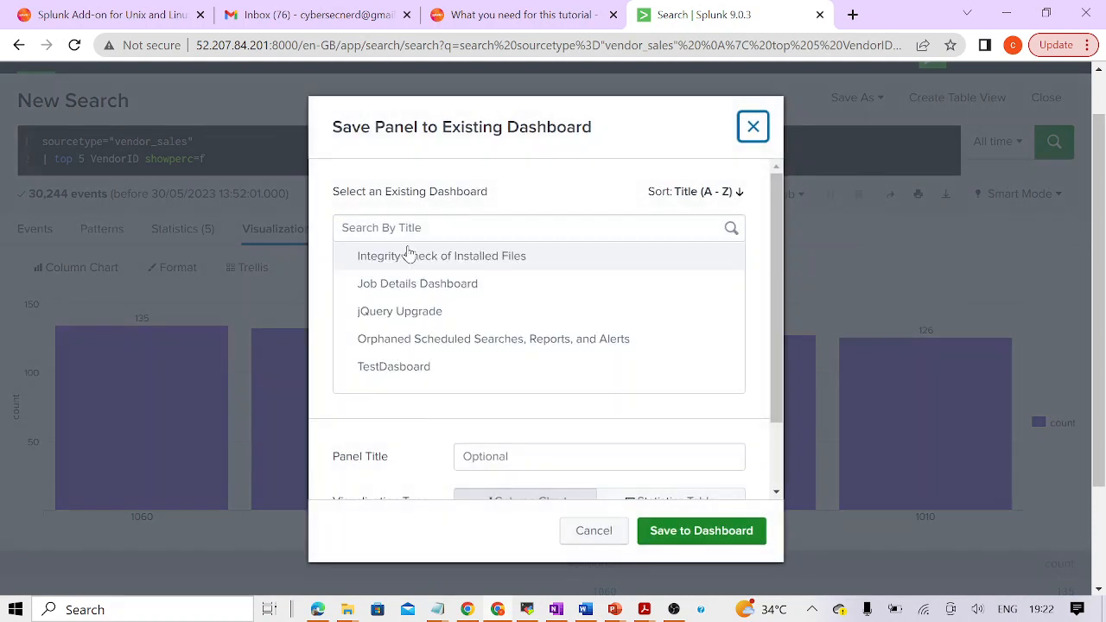
pyautogui.click(398, 226)
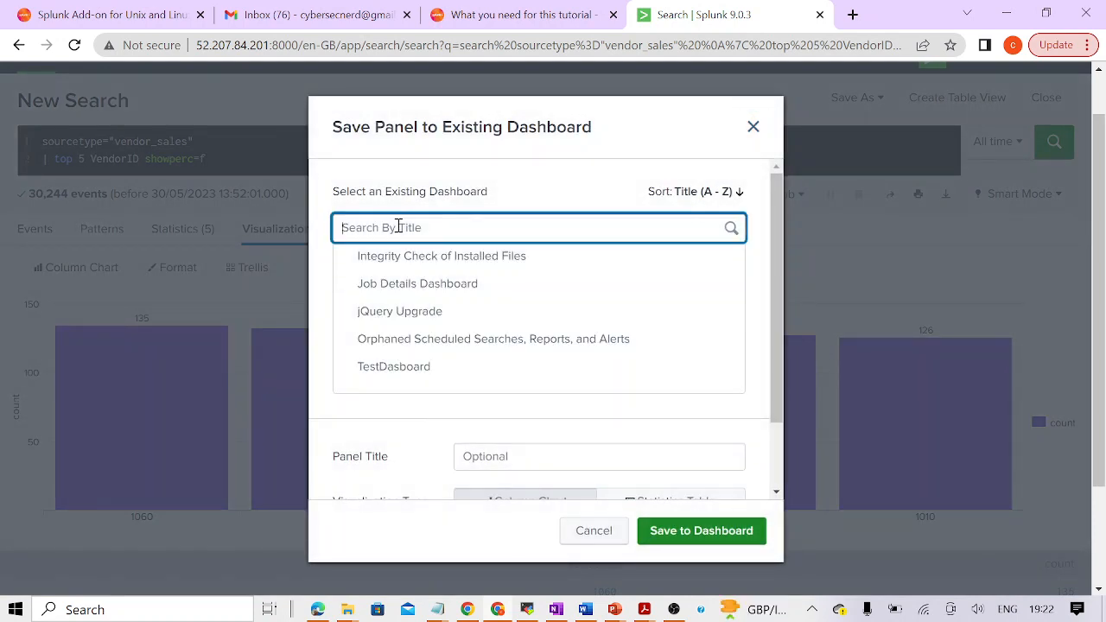
pyautogui.write('tes')
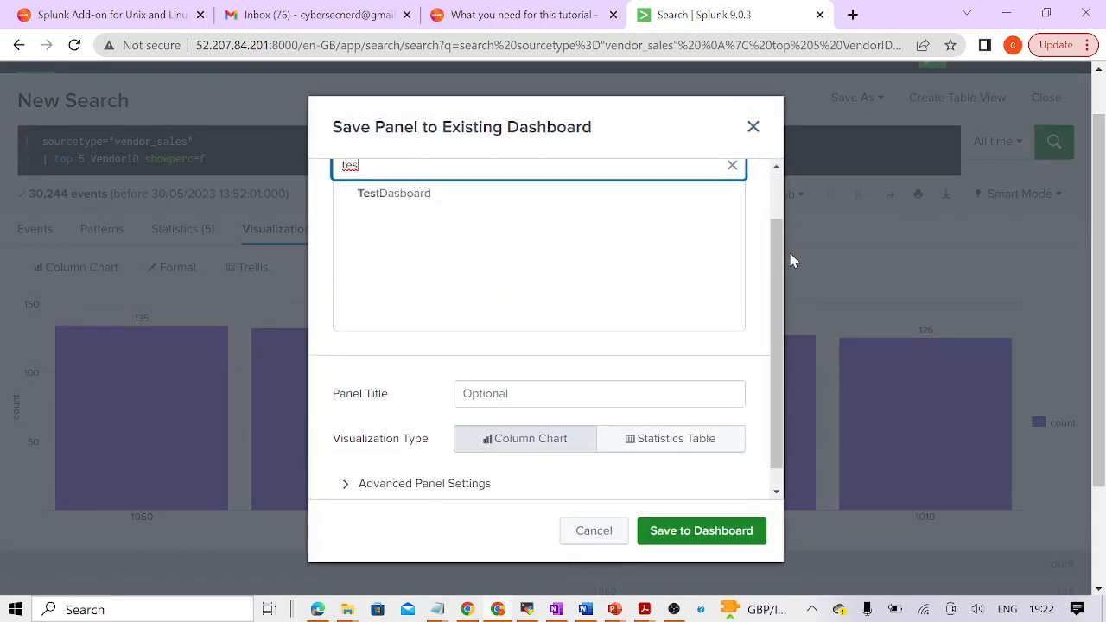
pyautogui.moveTo(776, 253); pyautogui.dragTo(774, 206)
pyautogui.click(427, 259)
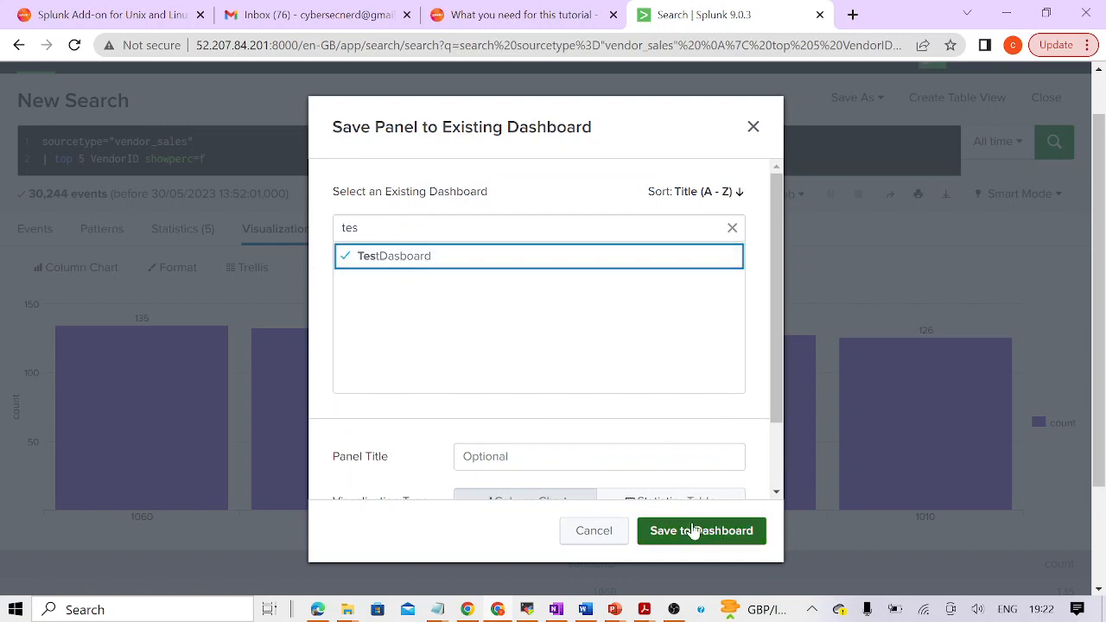
pyautogui.click(696, 536)
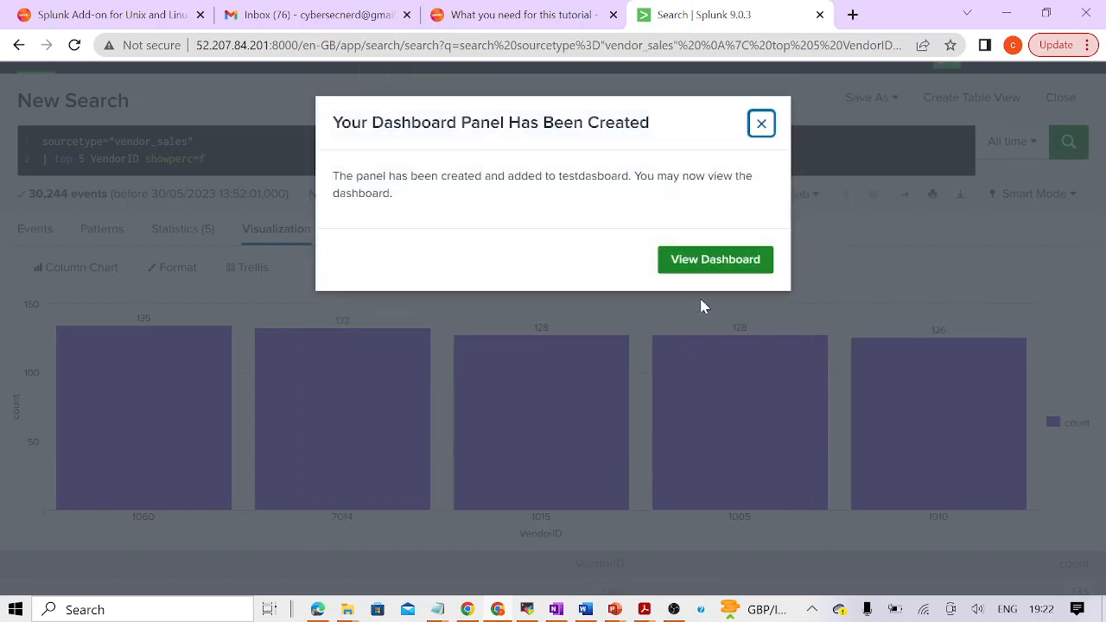
pyautogui.click(724, 260)
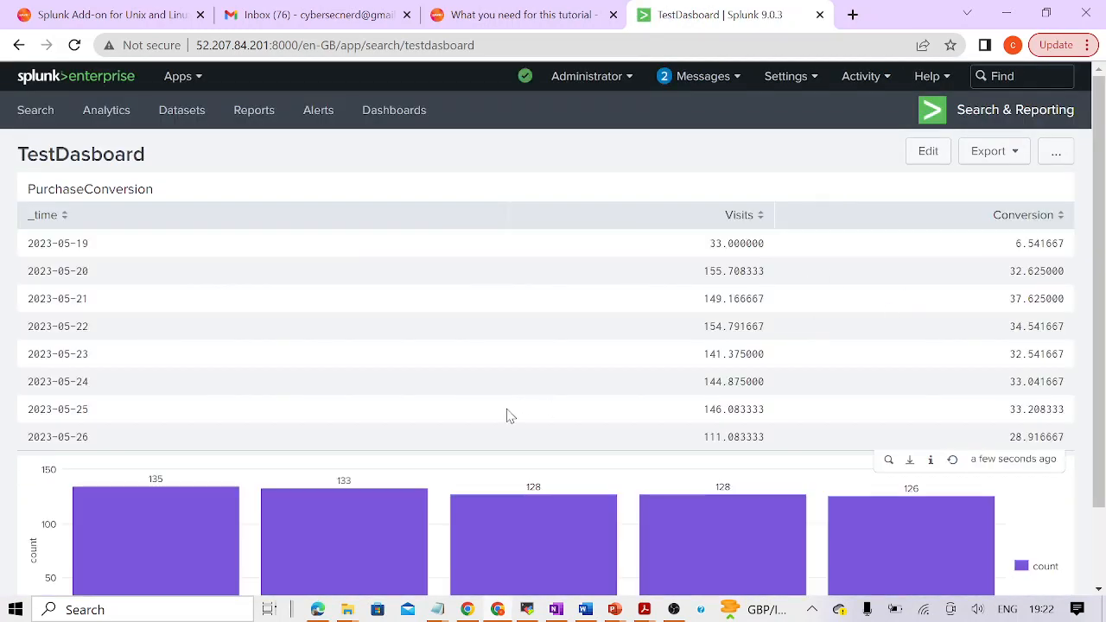
pyautogui.moveTo(1103, 331); pyautogui.dragTo(1103, 416)
pyautogui.scroll(2, 1102, 404)
# Step: Edit TestDasboard to show the PurchaseConversion panel as an area chart and save the dashboard
pyautogui.click(925, 152)
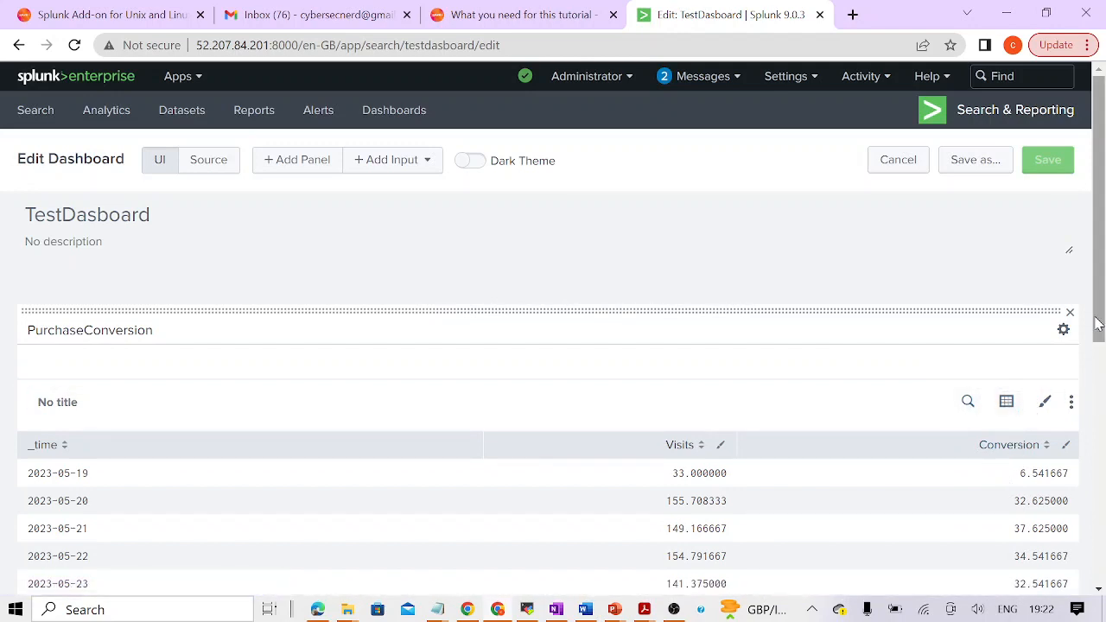
pyautogui.moveTo(1098, 323)
pyautogui.mouseDown()
pyautogui.moveTo(1097, 467)
pyautogui.moveTo(1097, 344)
pyautogui.mouseUp()
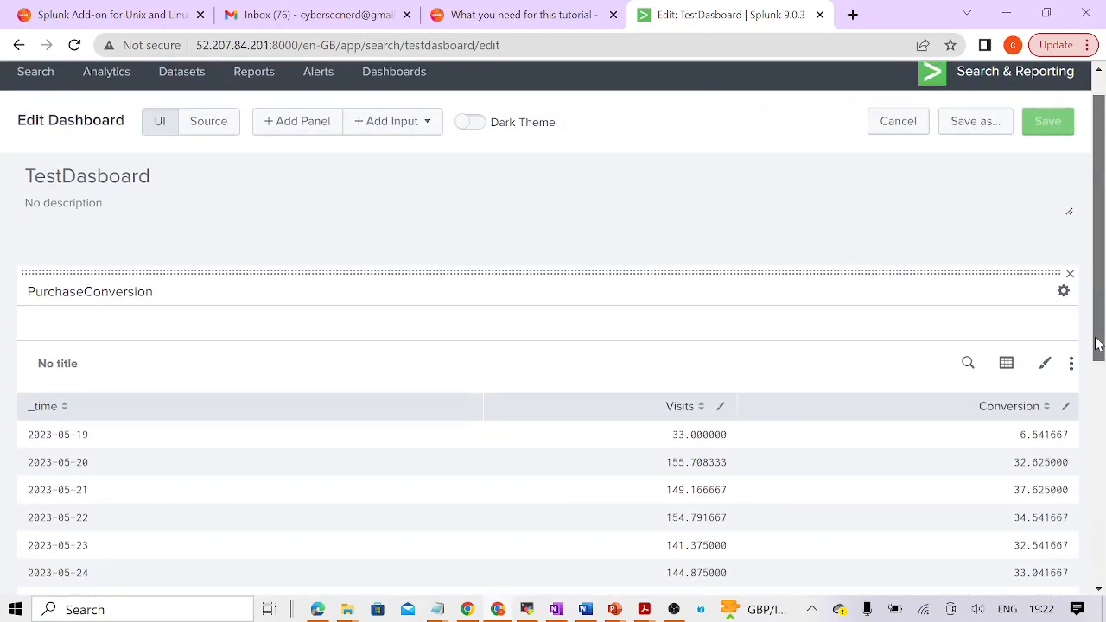
pyautogui.click(1006, 363)
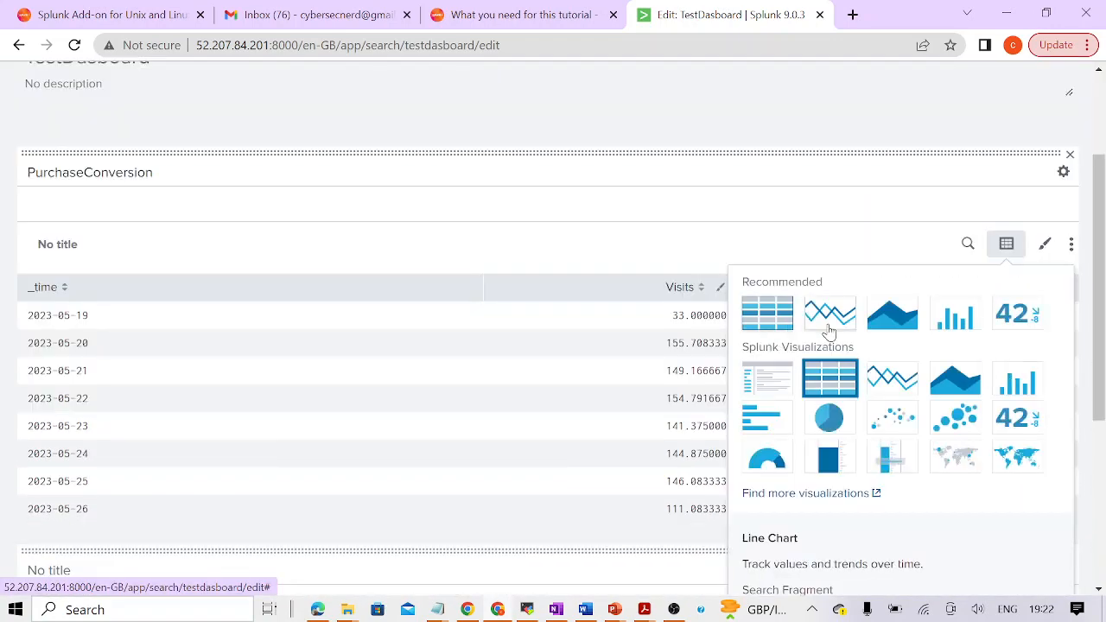
pyautogui.click(874, 304)
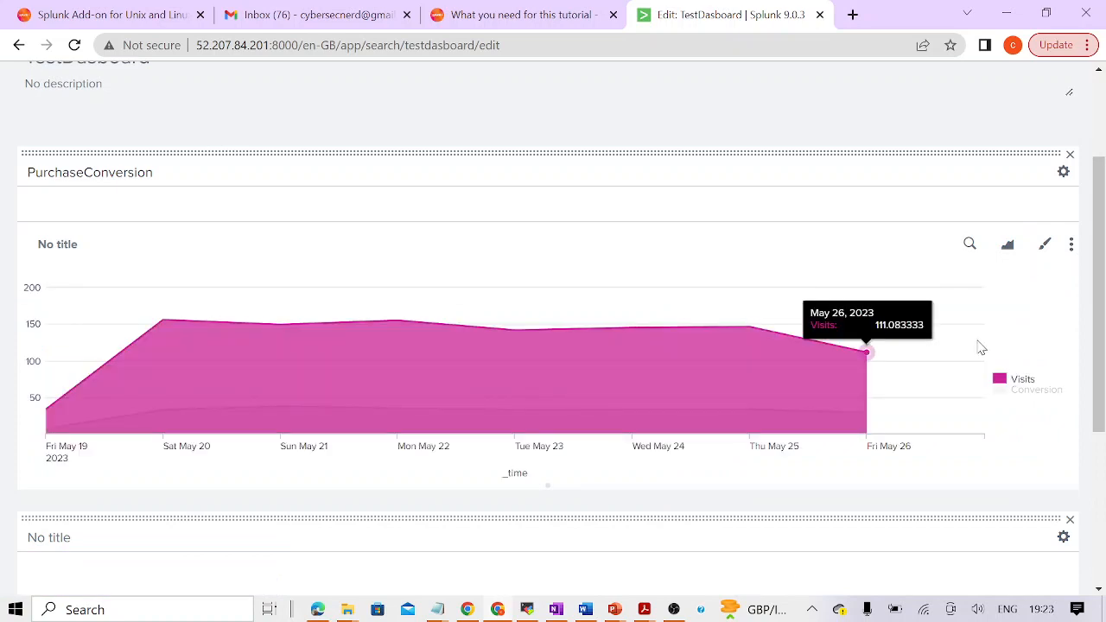
pyautogui.moveTo(1095, 335); pyautogui.dragTo(1095, 254)
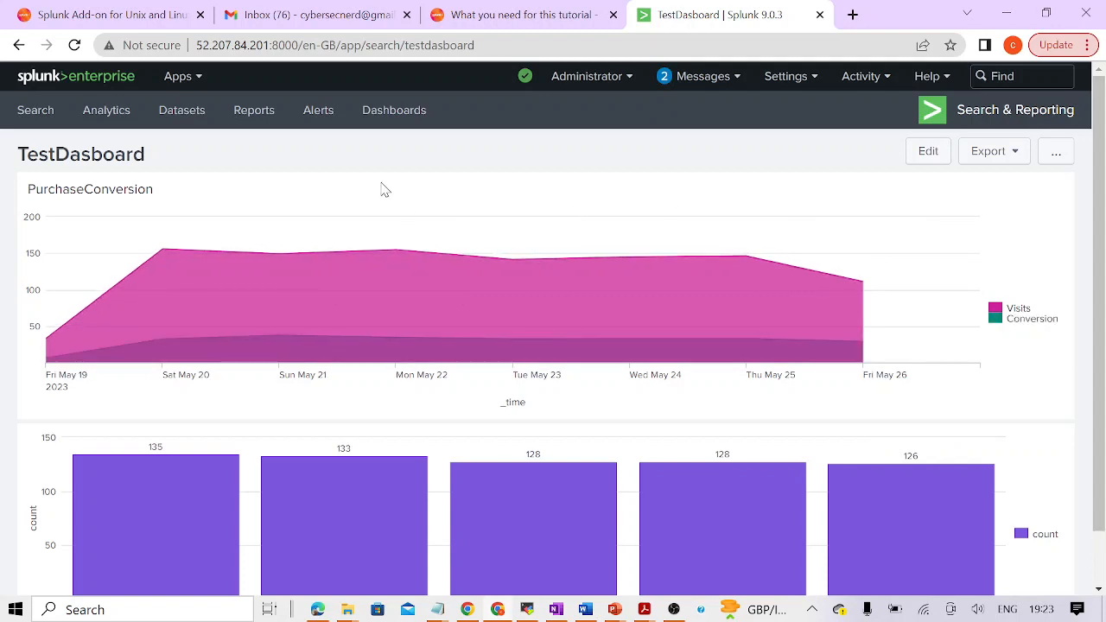
# Step: Start a new search filtered to sourcetype="vendor_sales"
pyautogui.click(50, 114)
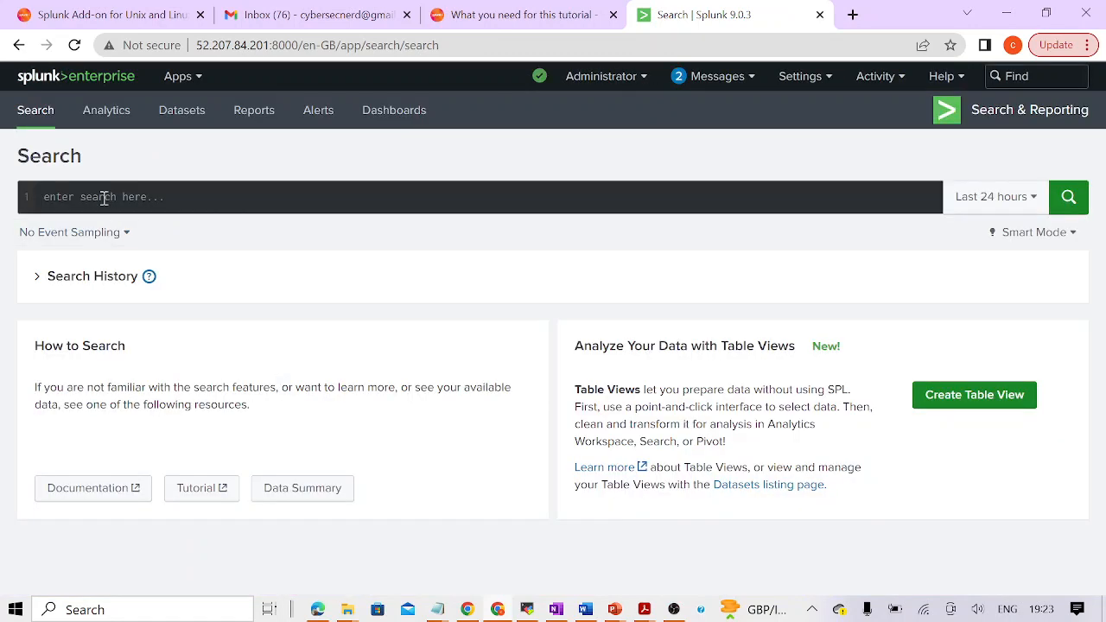
pyautogui.click(104, 197)
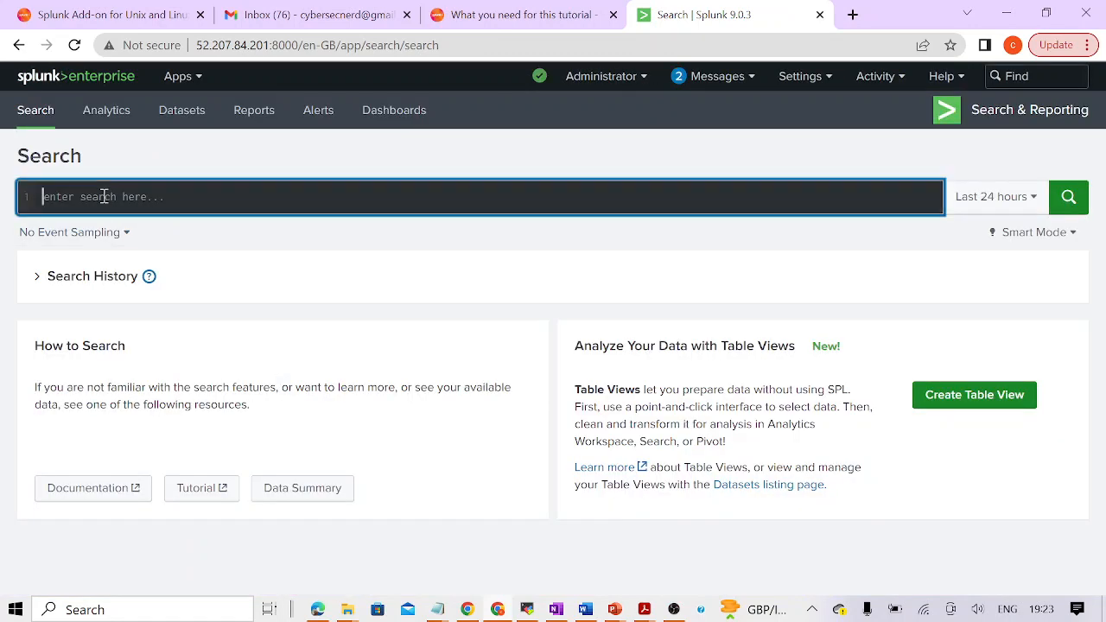
pyautogui.write('sourcetyp')
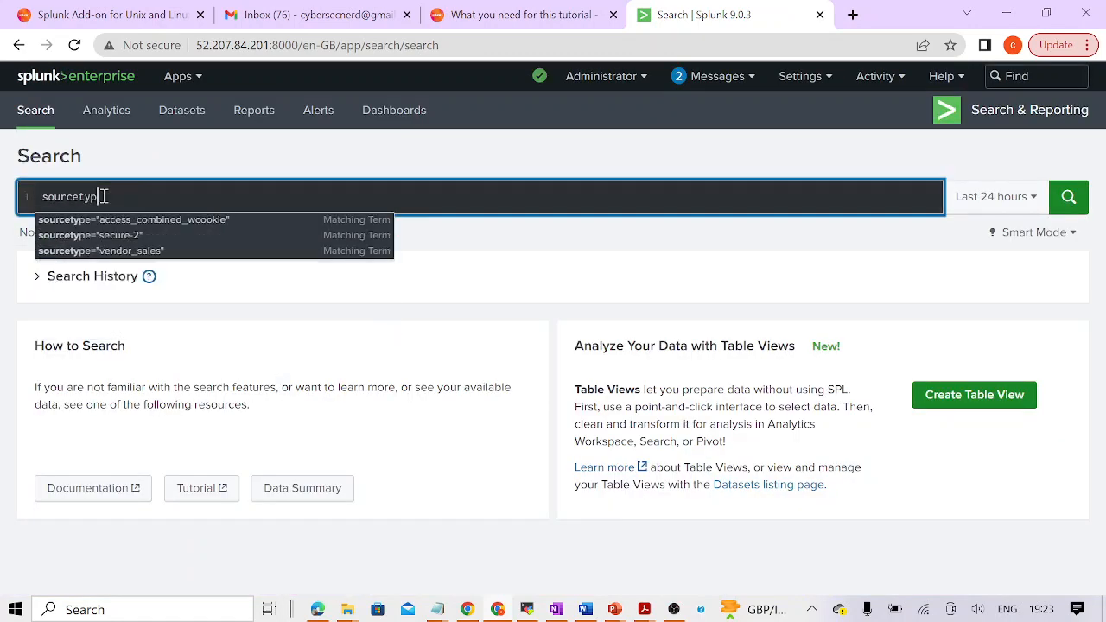
pyautogui.write('e=')
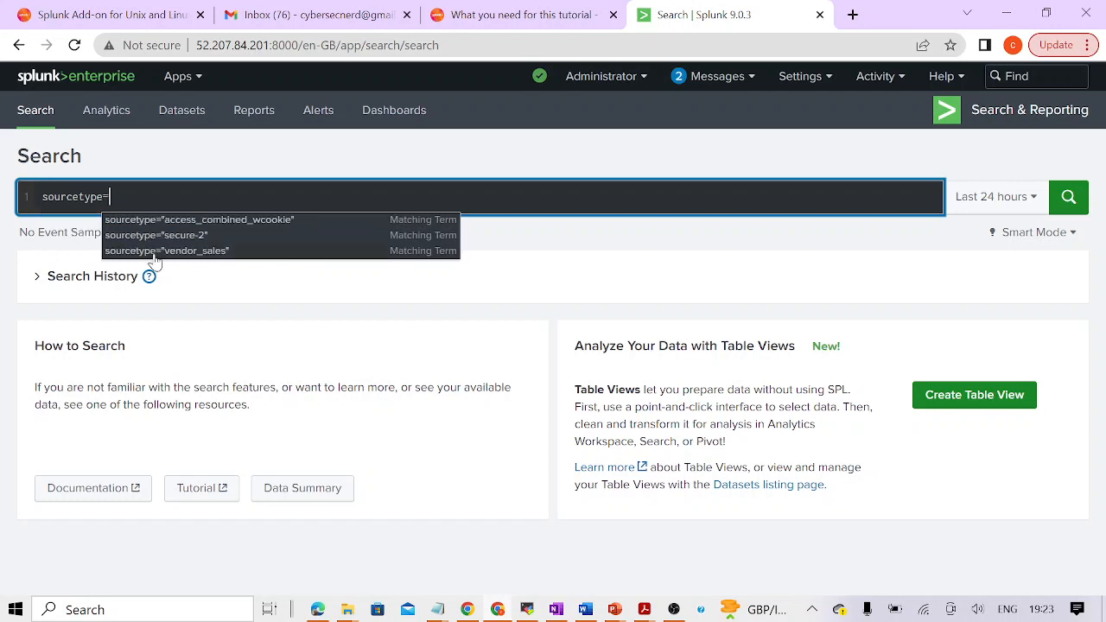
pyautogui.click(196, 250)
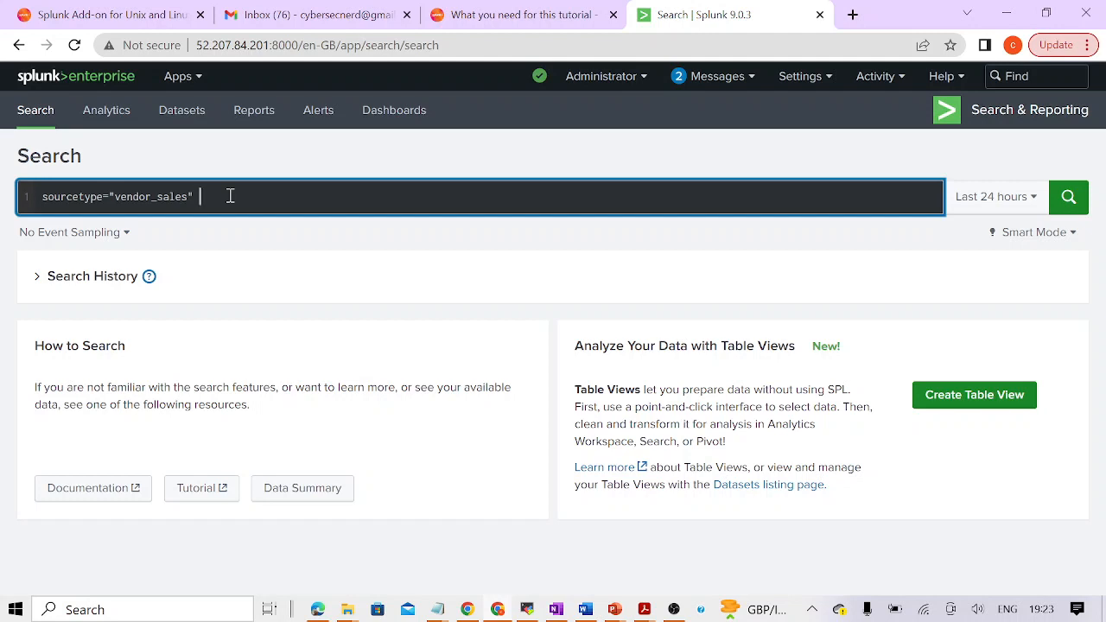
# Step: Add | rare VendorID on a second line of the vendor_sales search and run it
pyautogui.write('| rare')
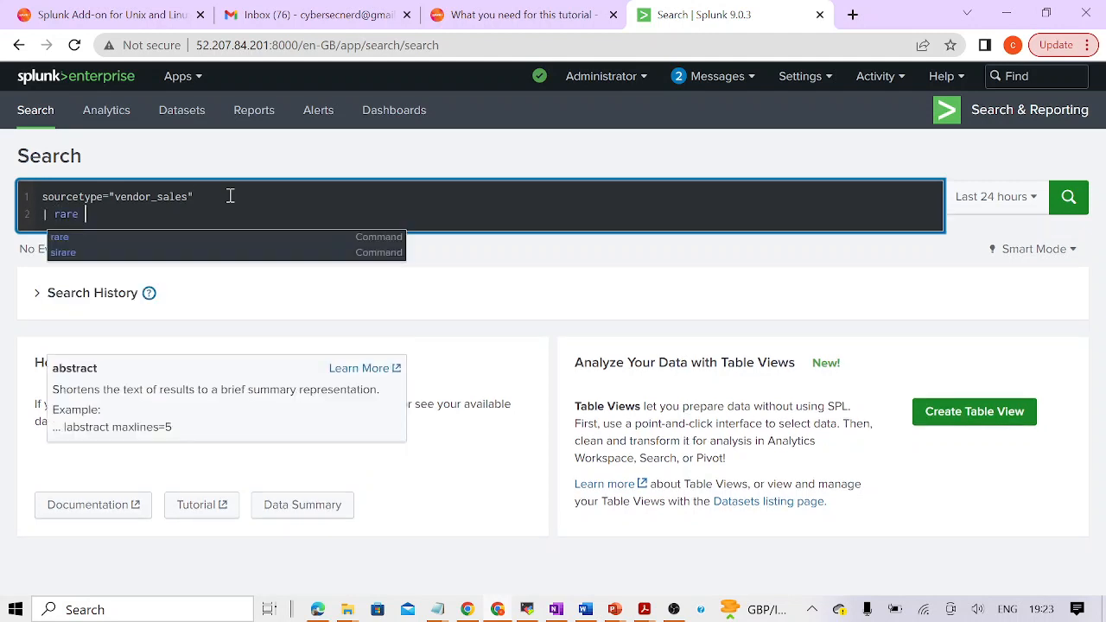
pyautogui.write(' Ve')
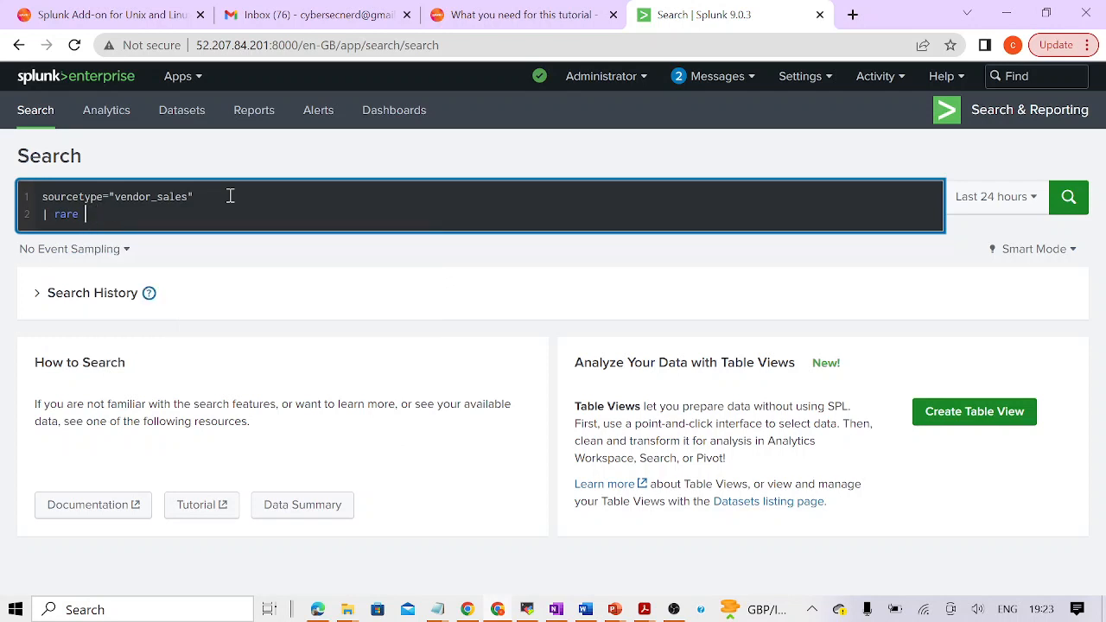
pyautogui.write('showperc=')
pyautogui.press('BackSpace')
pyautogui.press('BackSpace')
pyautogui.press('BackSpace')
pyautogui.press('BackSpace')
pyautogui.press('BackSpace')
pyautogui.press('BackSpace')
pyautogui.press('BackSpace')
pyautogui.press('BackSpace')
pyautogui.press('BackSpace')
pyautogui.write('VendorID')
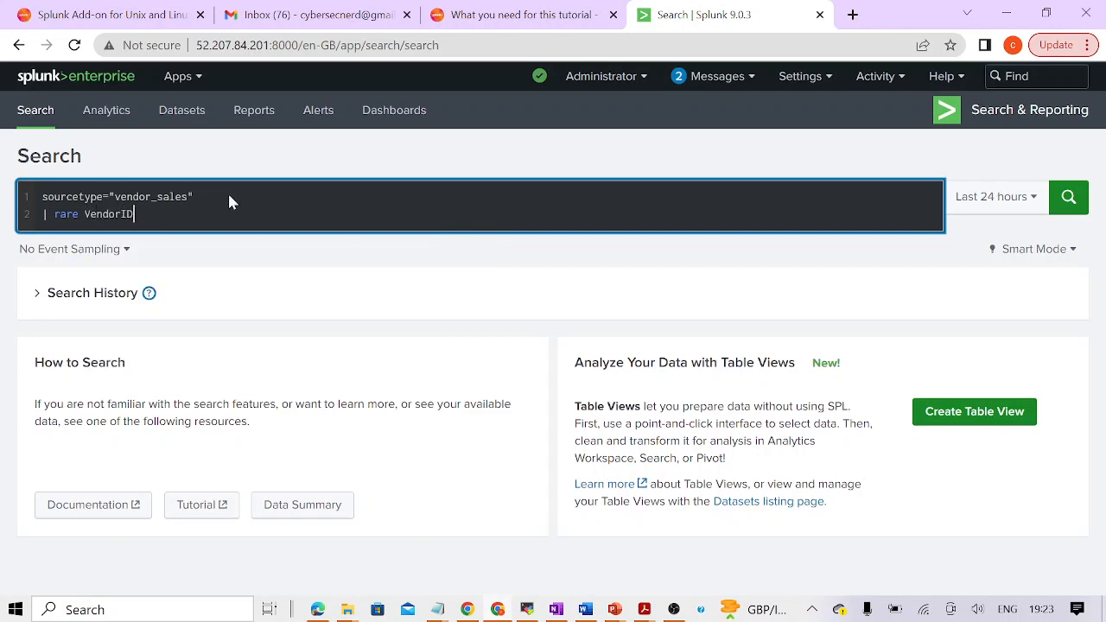
pyautogui.press('Return')
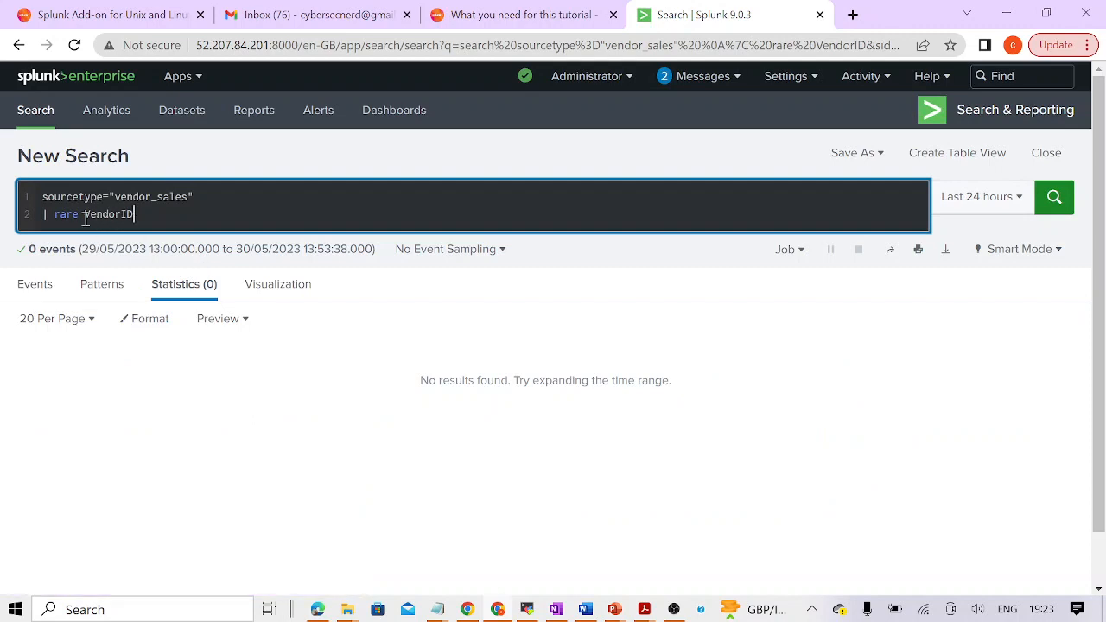
# Step: Try the rare search with the field name spelled VendorId
pyautogui.write('d')
pyautogui.press('Return')
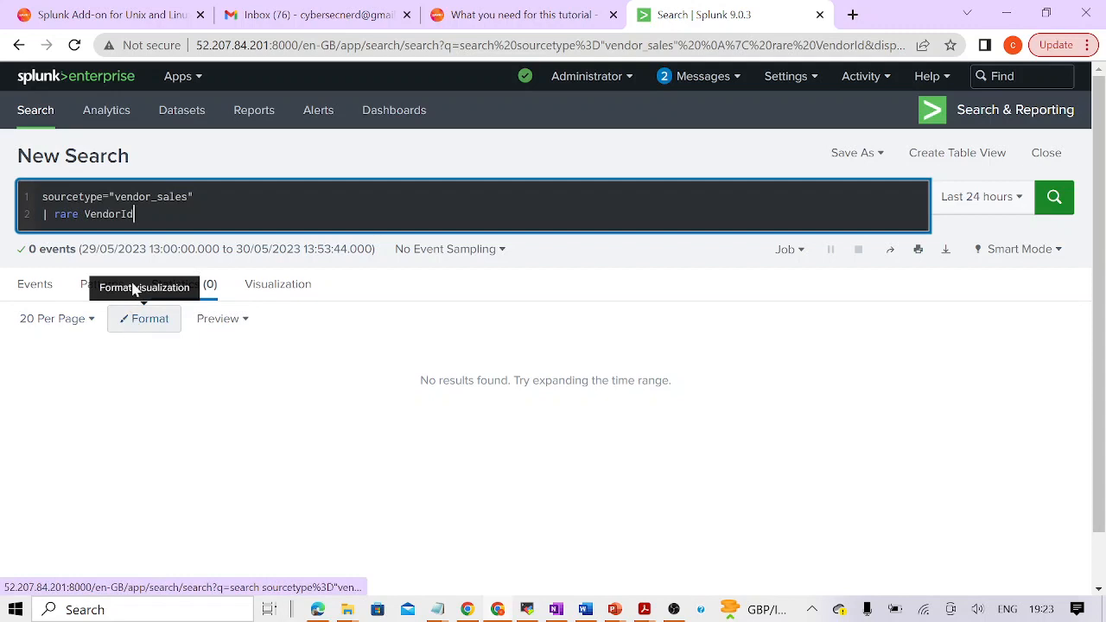
pyautogui.moveTo(42, 214); pyautogui.dragTo(150, 213)
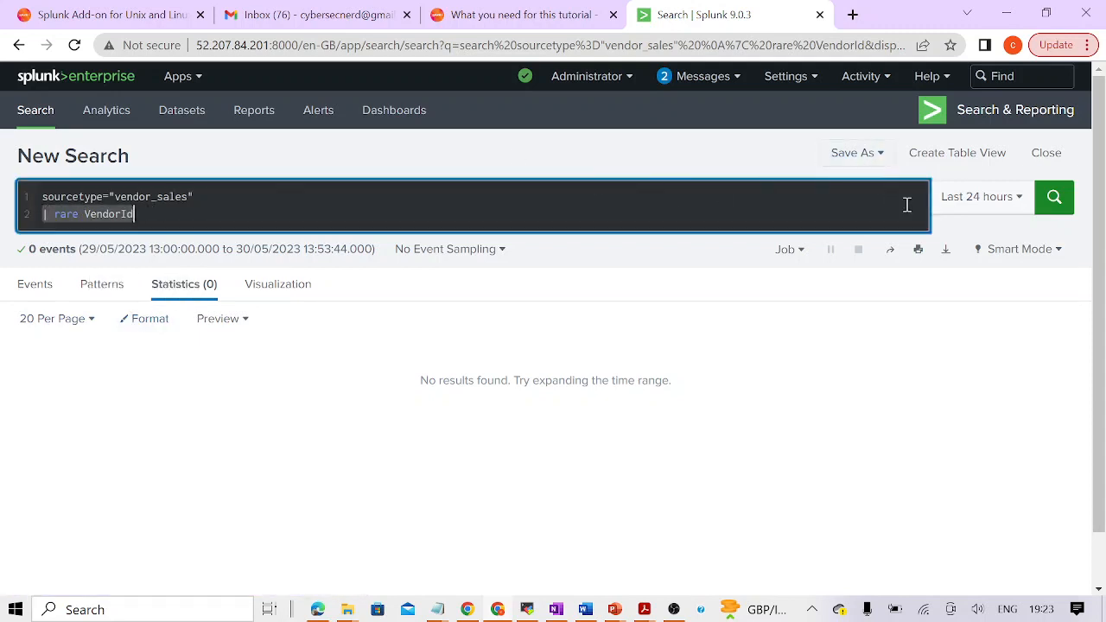
# Step: Set the time range to All time, correct the field name to VendorID, and rerun the rare search
pyautogui.click(981, 197)
pyautogui.press('Escape')
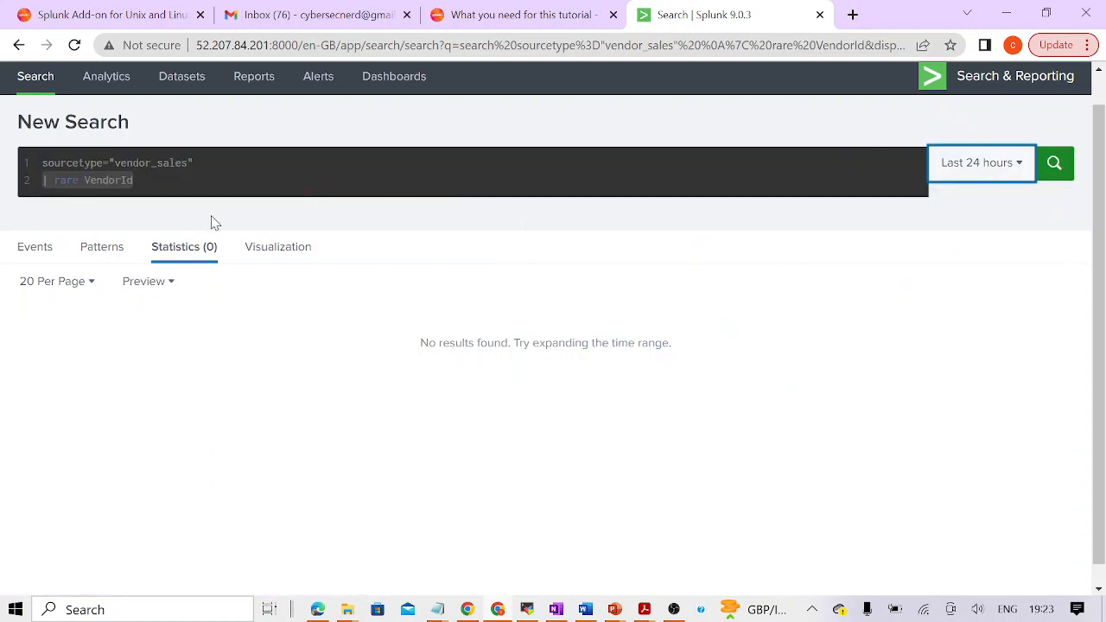
pyautogui.click(148, 180)
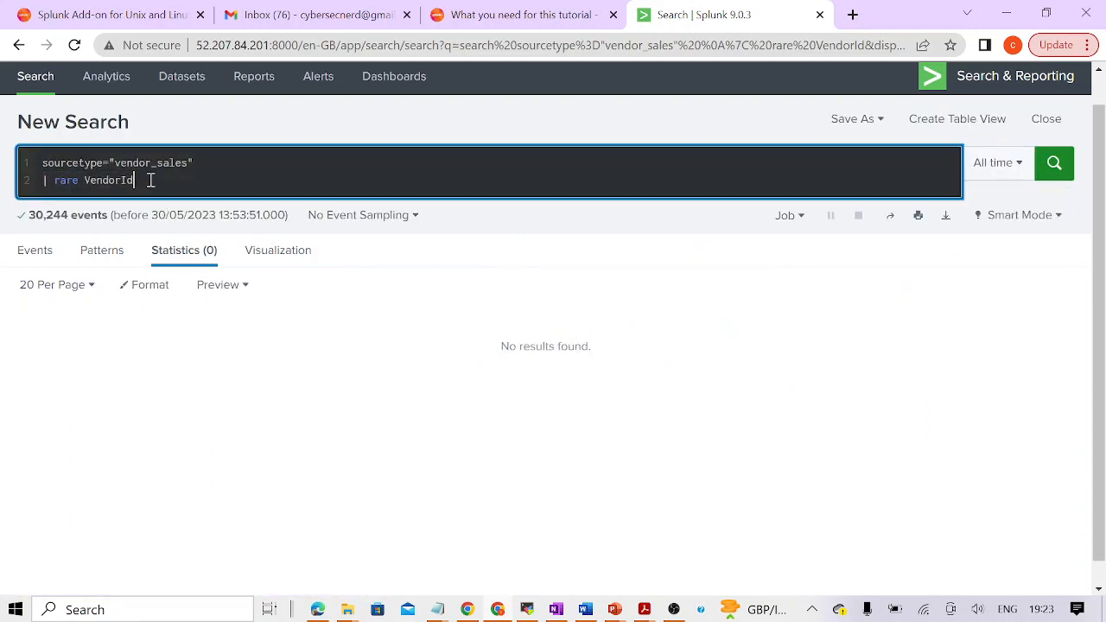
pyautogui.press('Return')
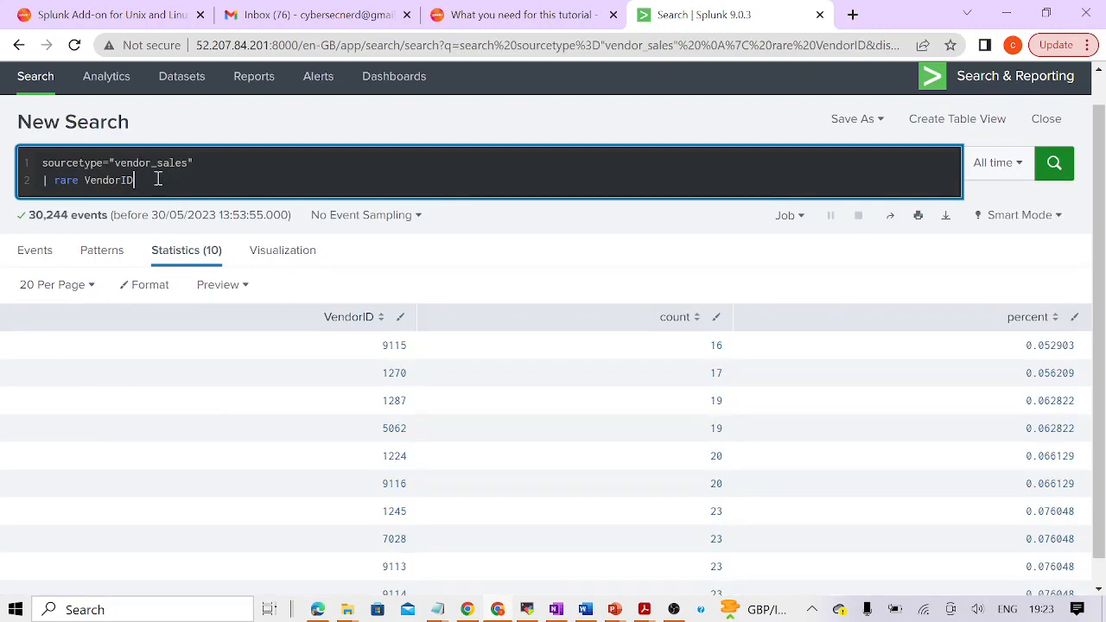
# Step: Append showperc=f to the rare VendorID command and run the search
pyautogui.write('showperc')
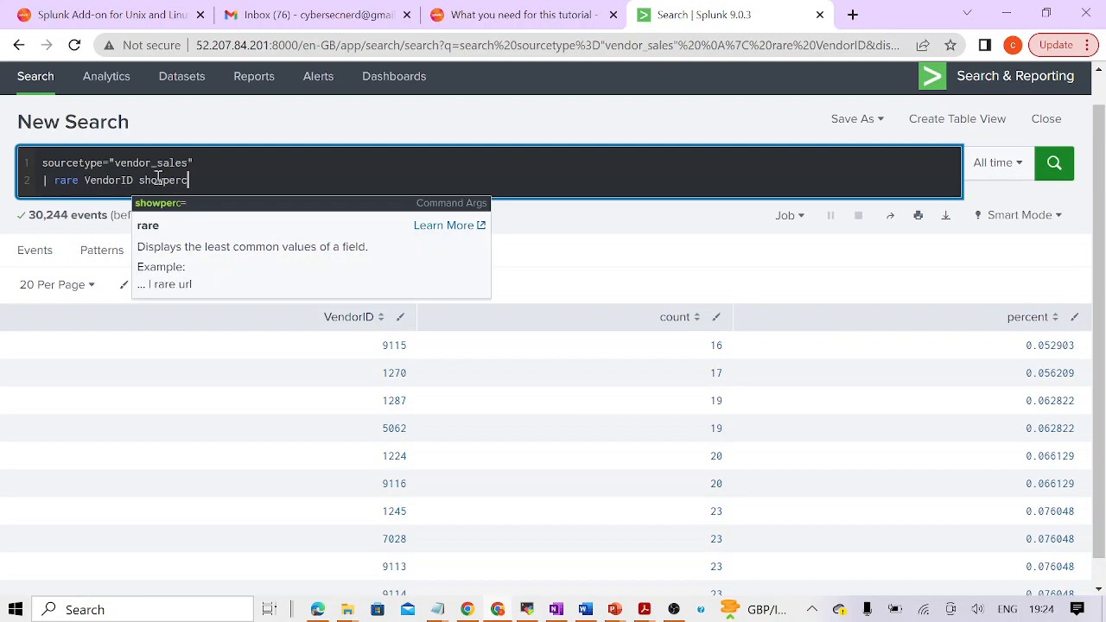
pyautogui.write('=f')
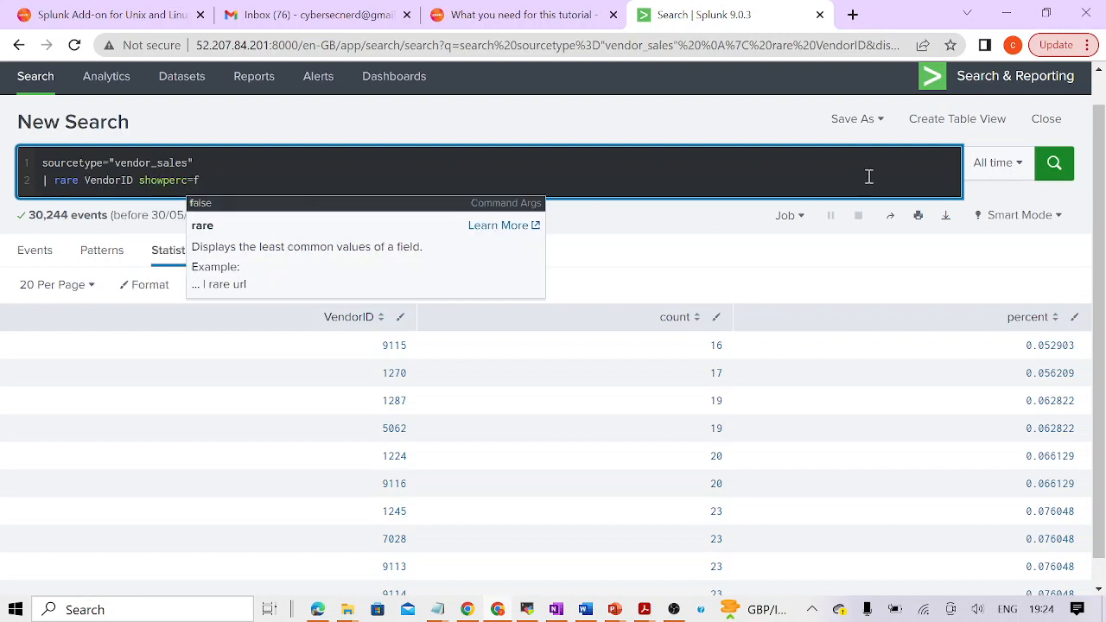
pyautogui.click(1056, 170)
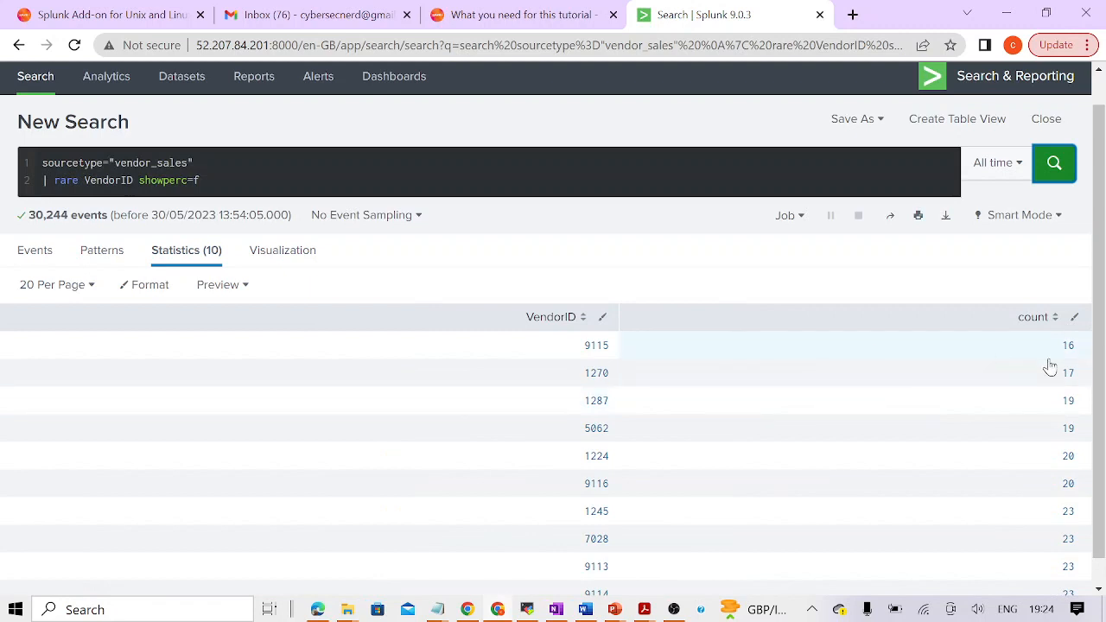
# Step: Show the rare VendorID results as a column chart with data values turned on
pyautogui.click(284, 252)
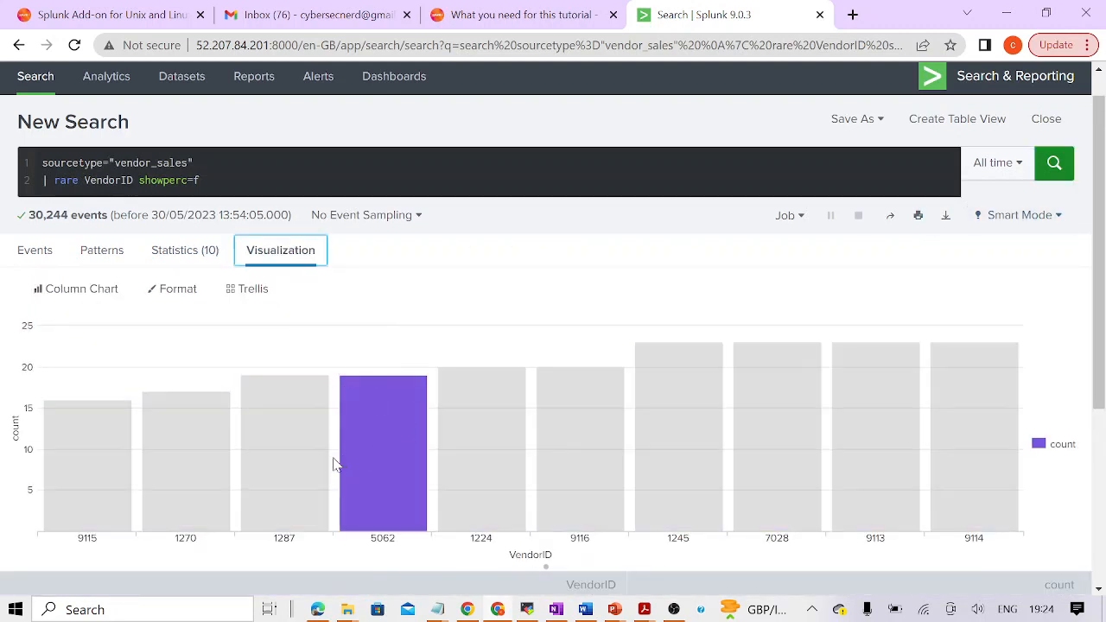
pyautogui.click(177, 289)
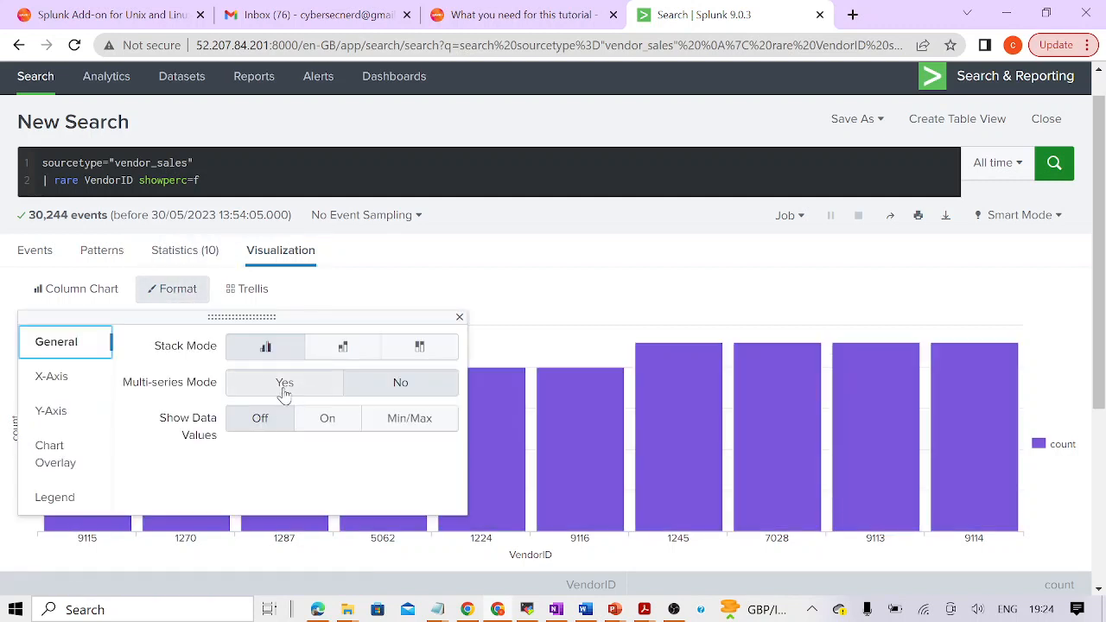
pyautogui.click(320, 419)
pyautogui.click(472, 292)
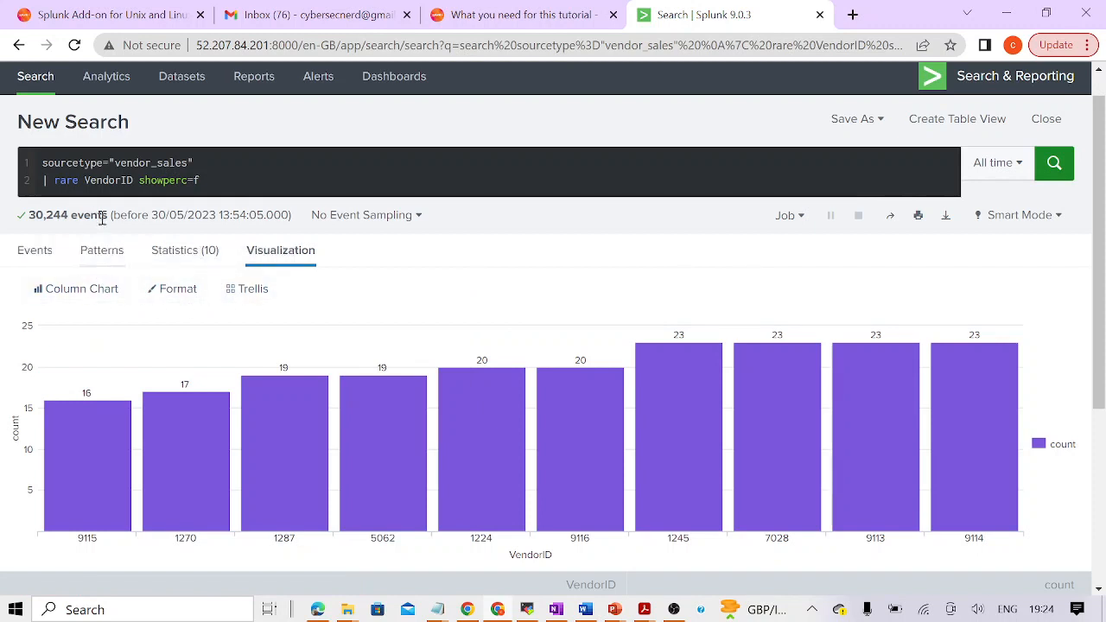
# Step: Limit the search to the 5 rarest vendors with rare 5 VendorID and run it
pyautogui.click(84, 179)
pyautogui.write('5')
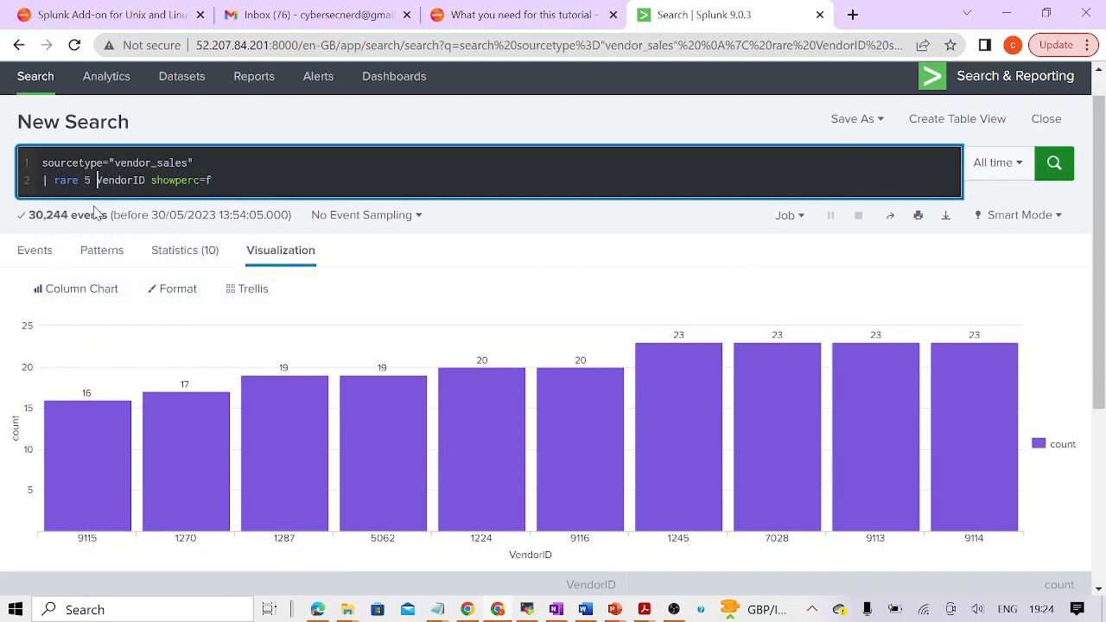
pyautogui.click(1051, 164)
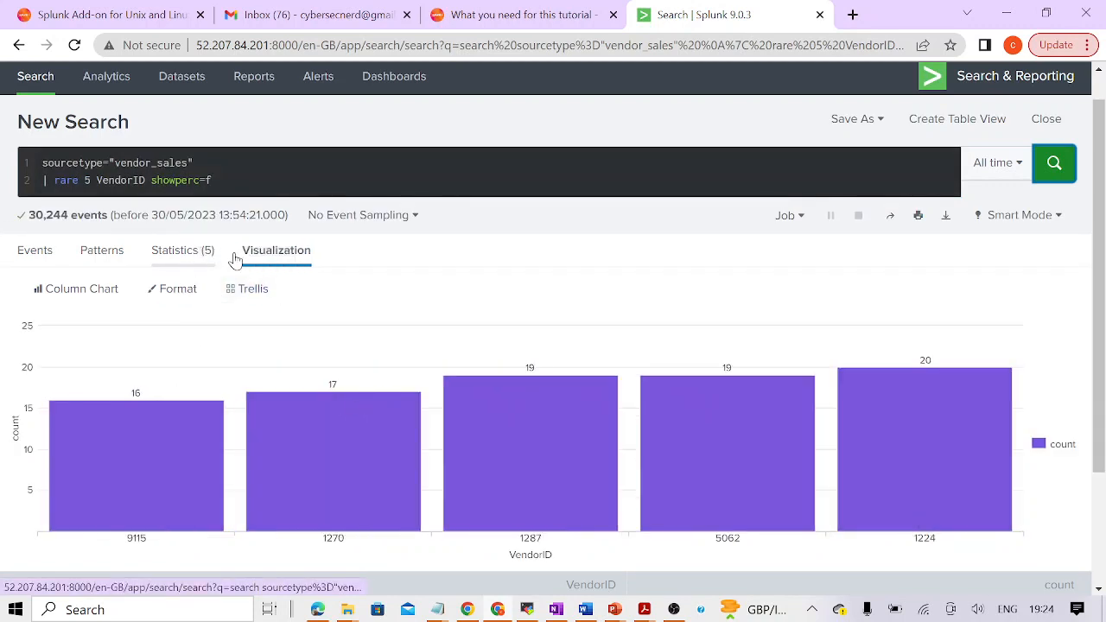
# Step: Save the rare-vendor column chart as a panel on the existing TestDasboard dashboard and dismiss the dialog
pyautogui.click(874, 122)
pyautogui.click(829, 213)
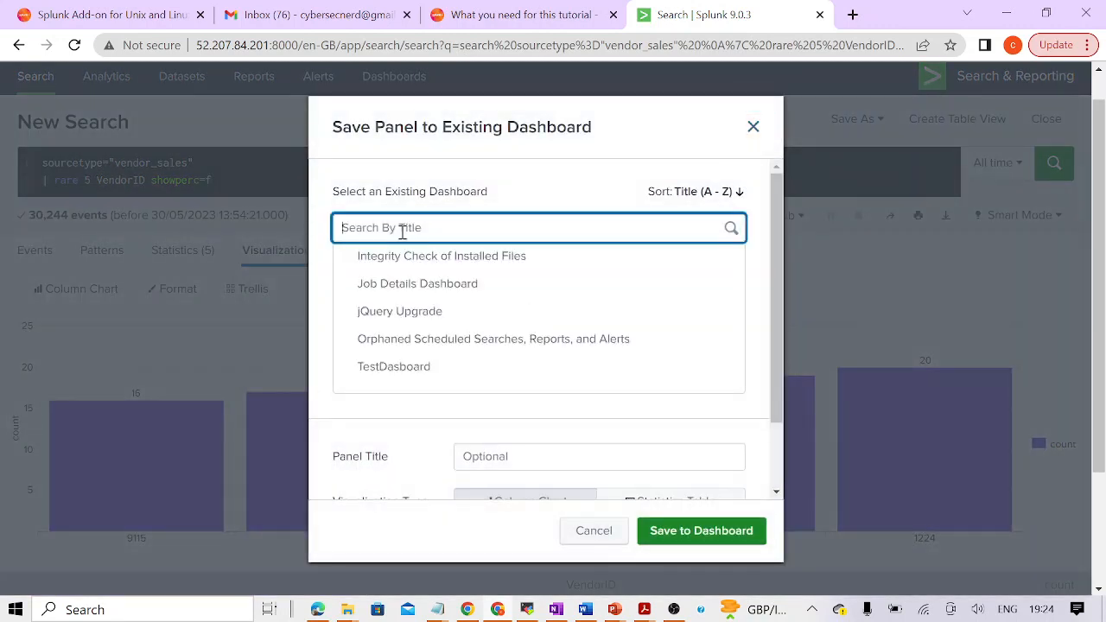
pyautogui.click(428, 377)
pyautogui.click(664, 537)
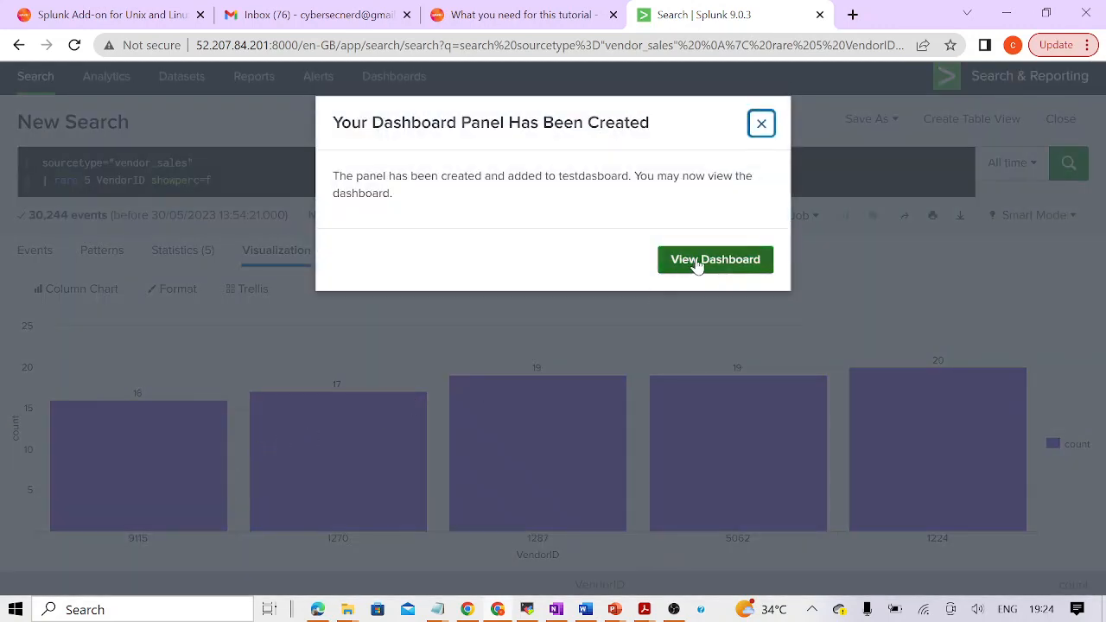
pyautogui.click(759, 123)
# Step: Clear the search, switch to the NotesAndLinks document in Word, and copy the Combined Sales by Category query
pyautogui.tripleClick(277, 175)
pyautogui.hotkey('ctrl', 'a')
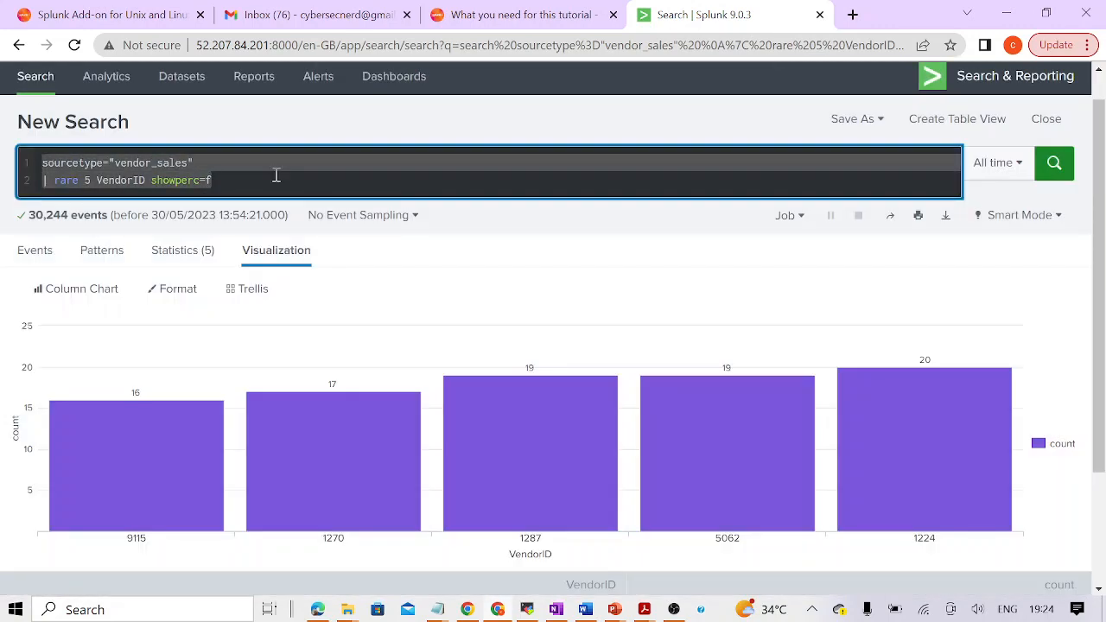
pyautogui.press('BackSpace')
pyautogui.hotkey('alt', 'Tab')
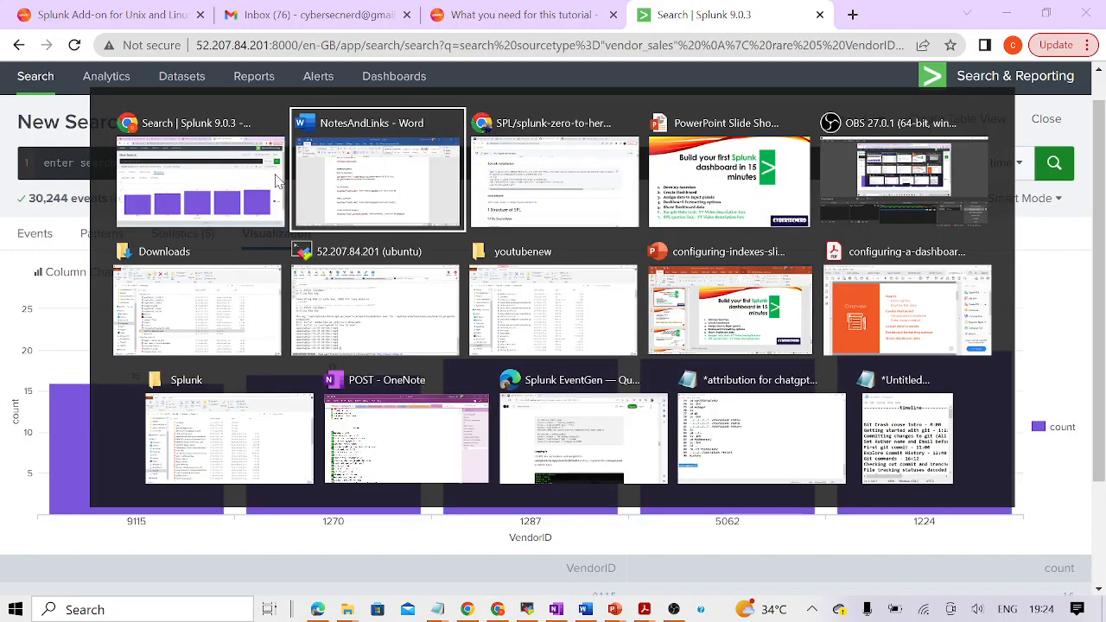
pyautogui.scroll(-1, 400, 410)
pyautogui.scroll(-1, 400, 410)
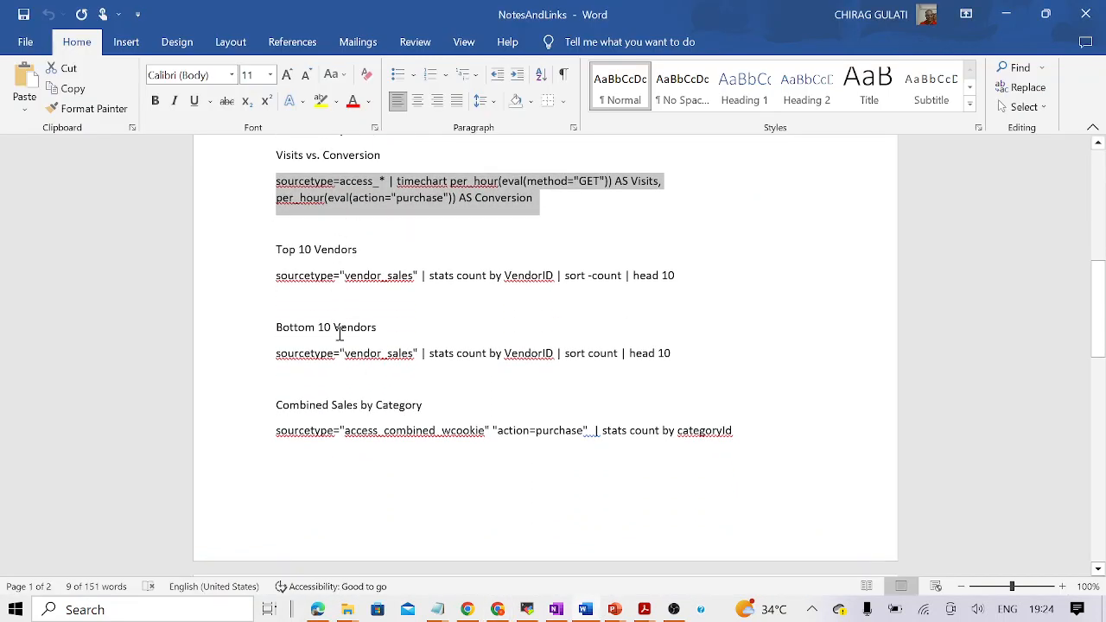
pyautogui.scroll(-3, 355, 372)
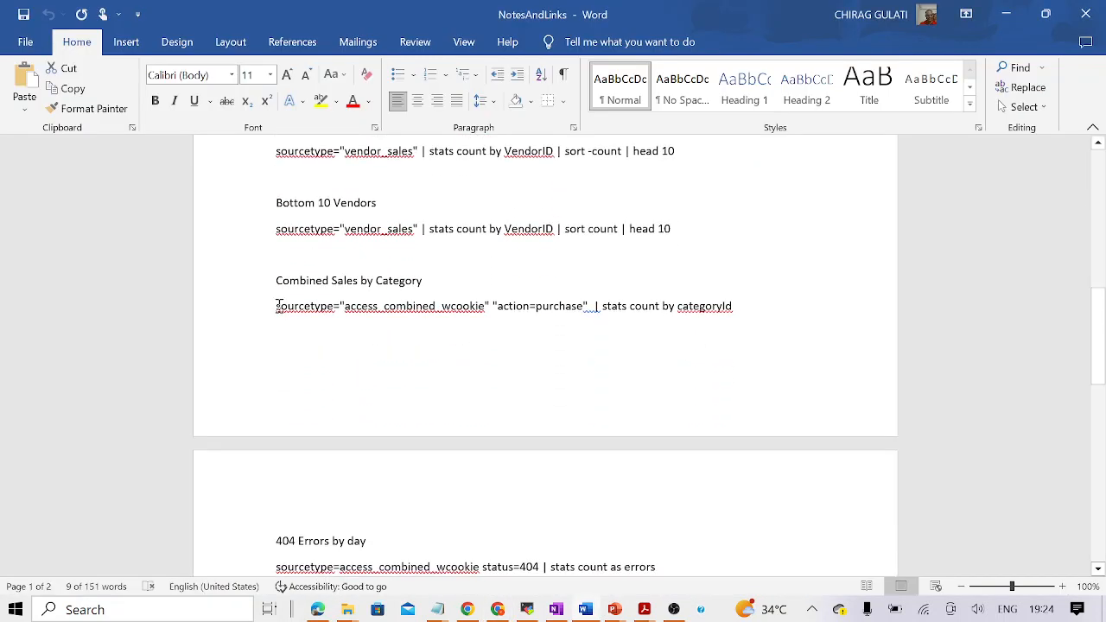
pyautogui.moveTo(757, 306); pyautogui.dragTo(288, 304)
pyautogui.hotkey('ctrl', 'c')
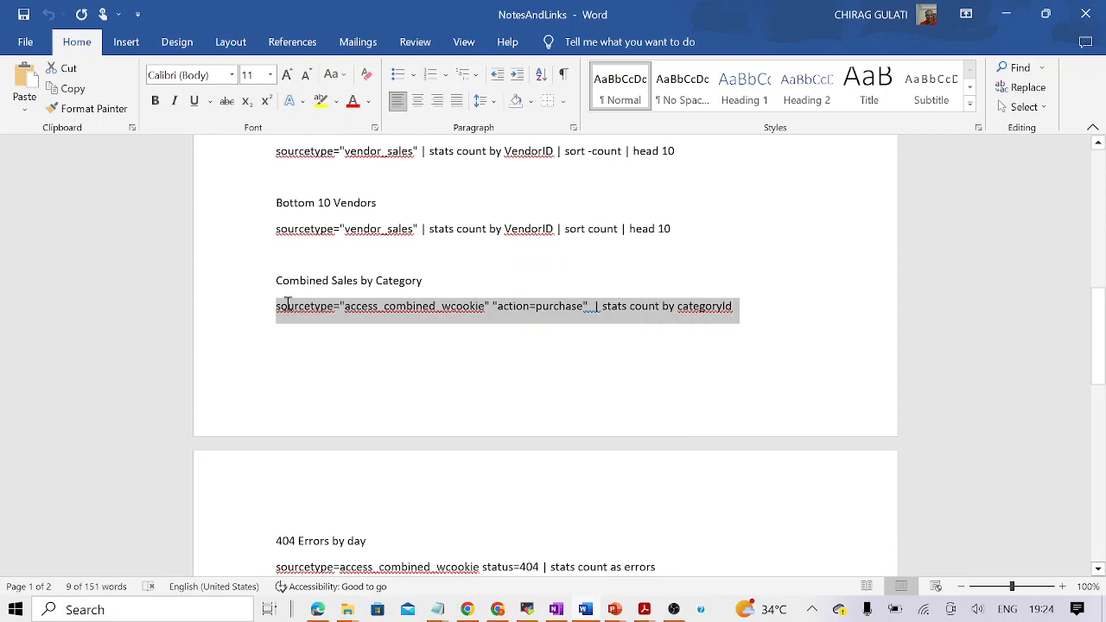
# Step: Return to Splunk and run the copied query sourcetype="access_combined_wcookie" "action=purchase" | stats count by categoryId
pyautogui.hotkey('alt', 'Tab')
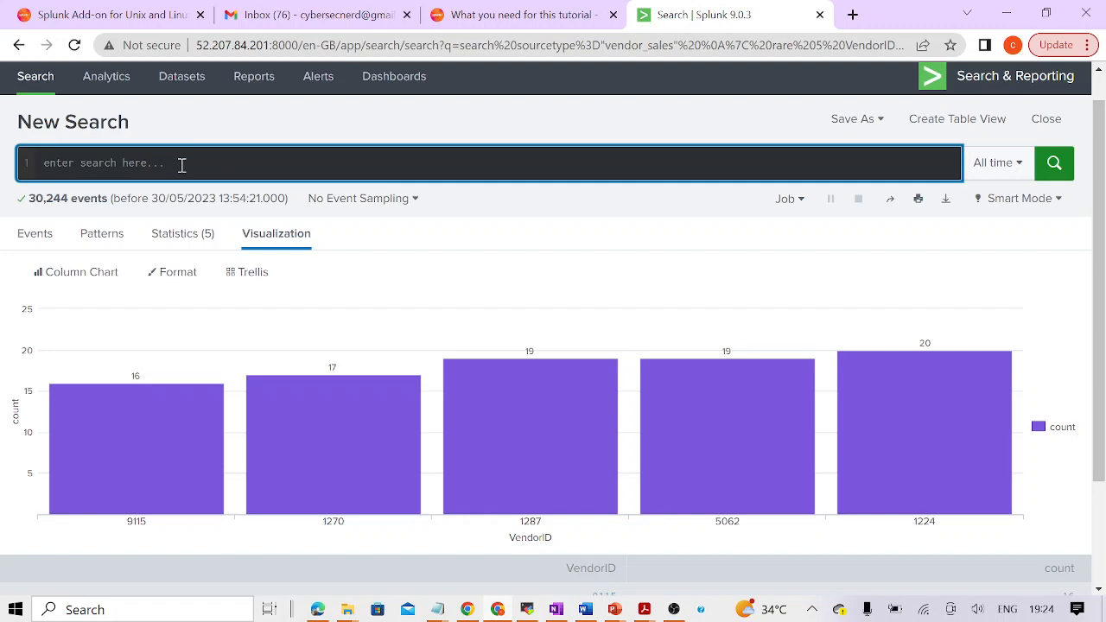
pyautogui.hotkey('alt', 'Tab')
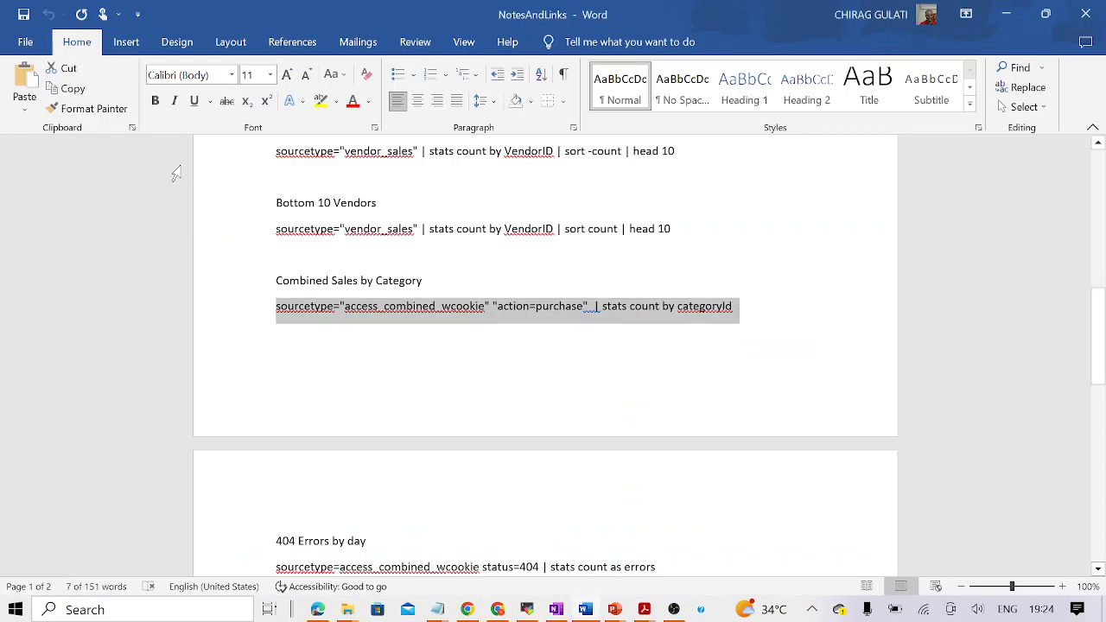
pyautogui.hotkey('alt', 'Tab')
pyautogui.hotkey('ctrl', 'v')
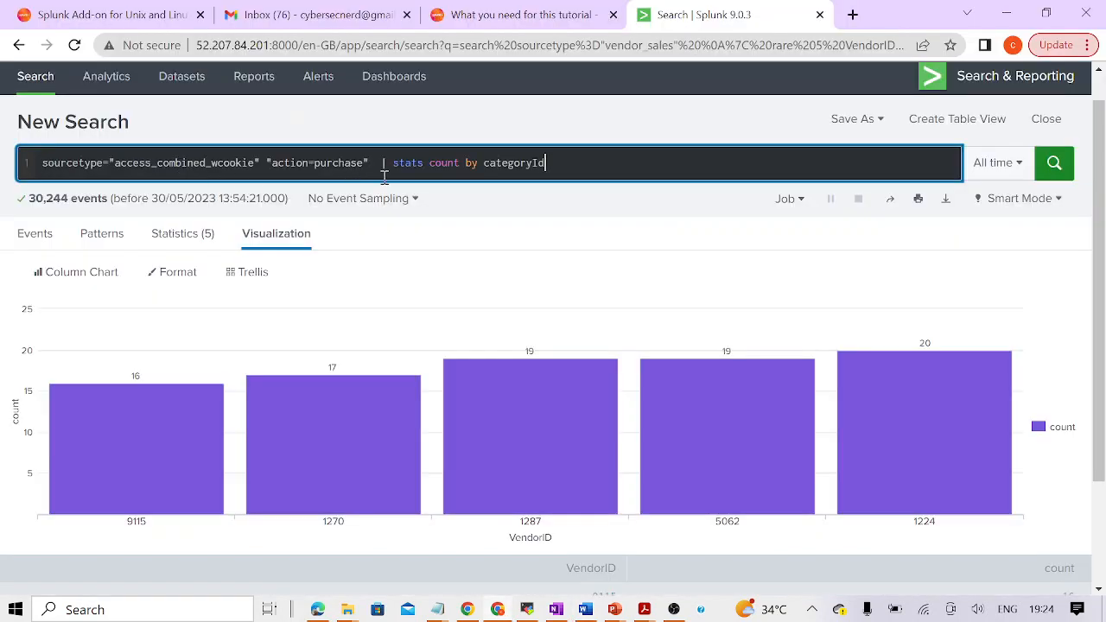
pyautogui.click(1054, 164)
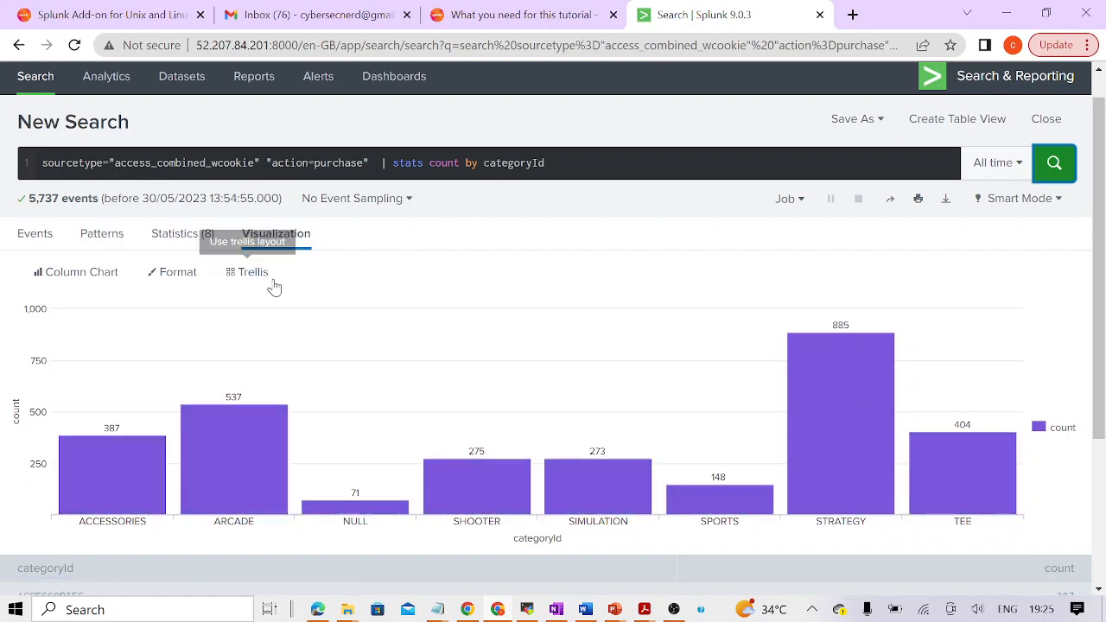
# Step: Change the purchases by categoryId visualization to a pie chart
pyautogui.click(273, 243)
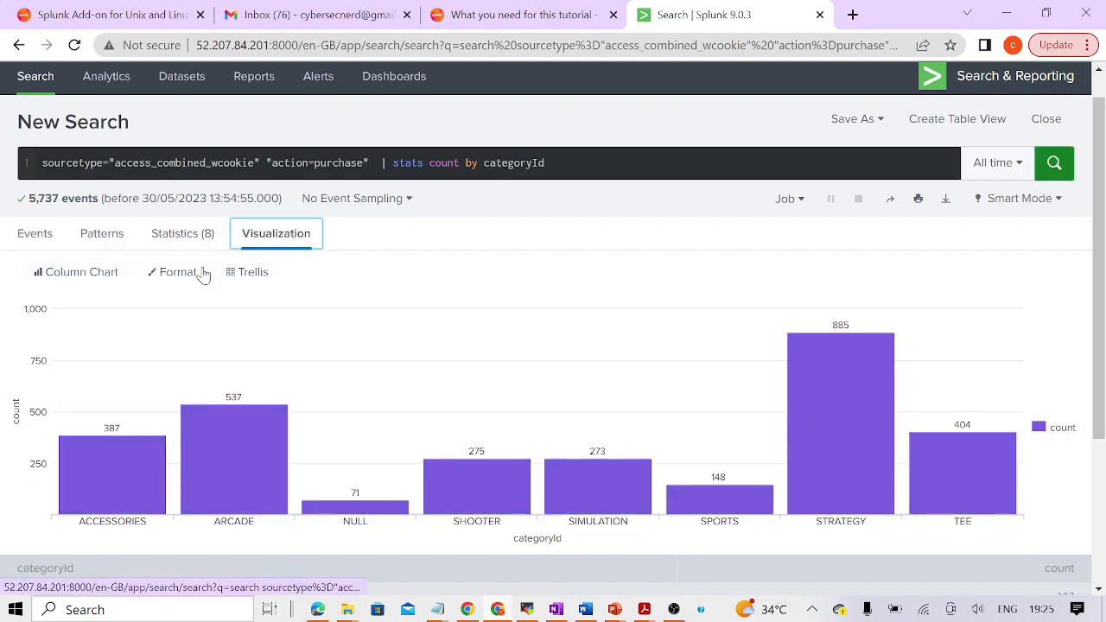
pyautogui.click(86, 275)
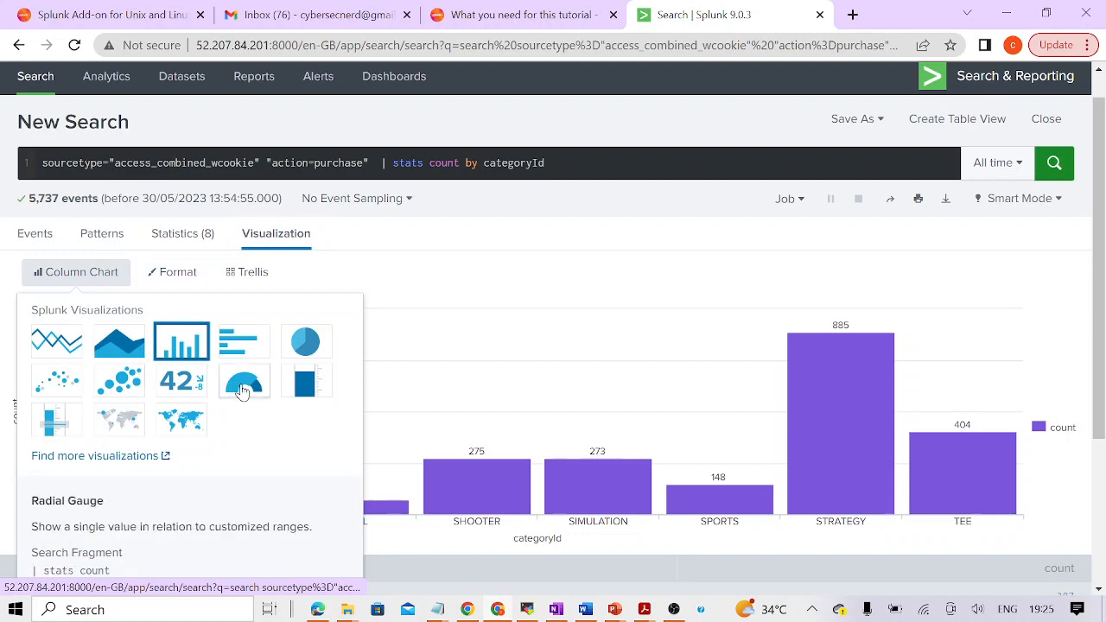
pyautogui.click(306, 348)
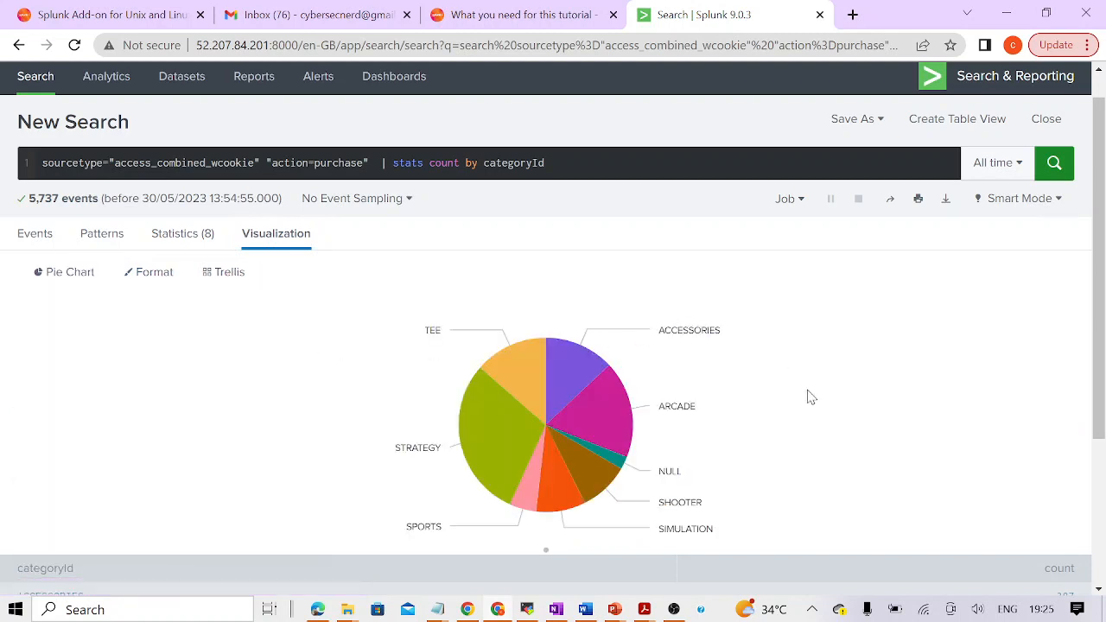
# Step: Save the categoryId pie chart as a panel on the existing TestDasboard dashboard
pyautogui.scroll(1, 1098, 321)
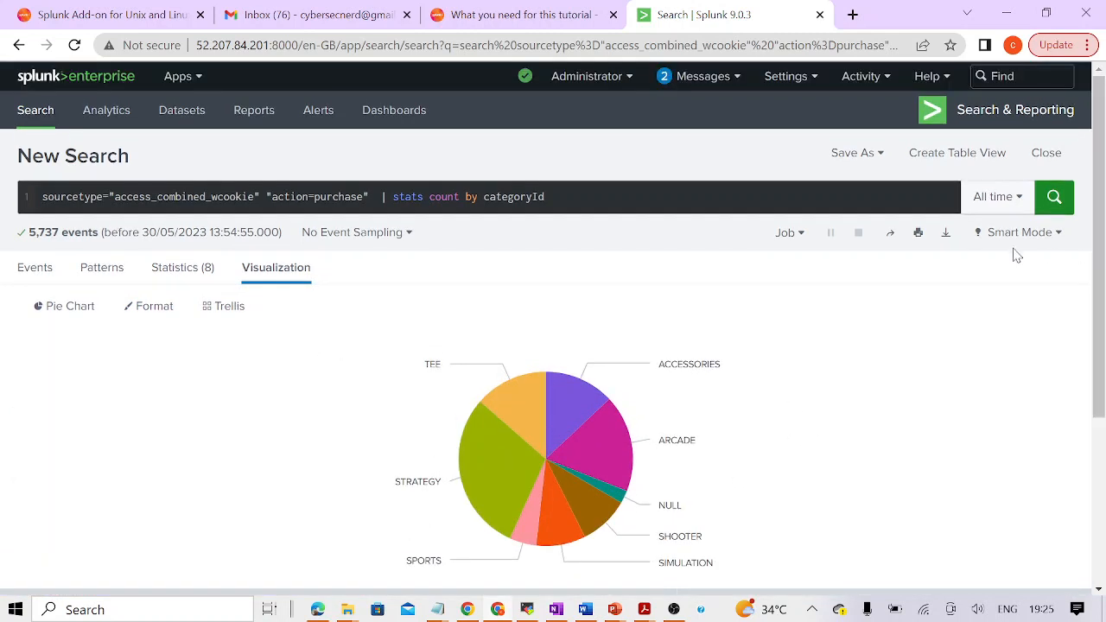
pyautogui.click(854, 153)
pyautogui.click(828, 237)
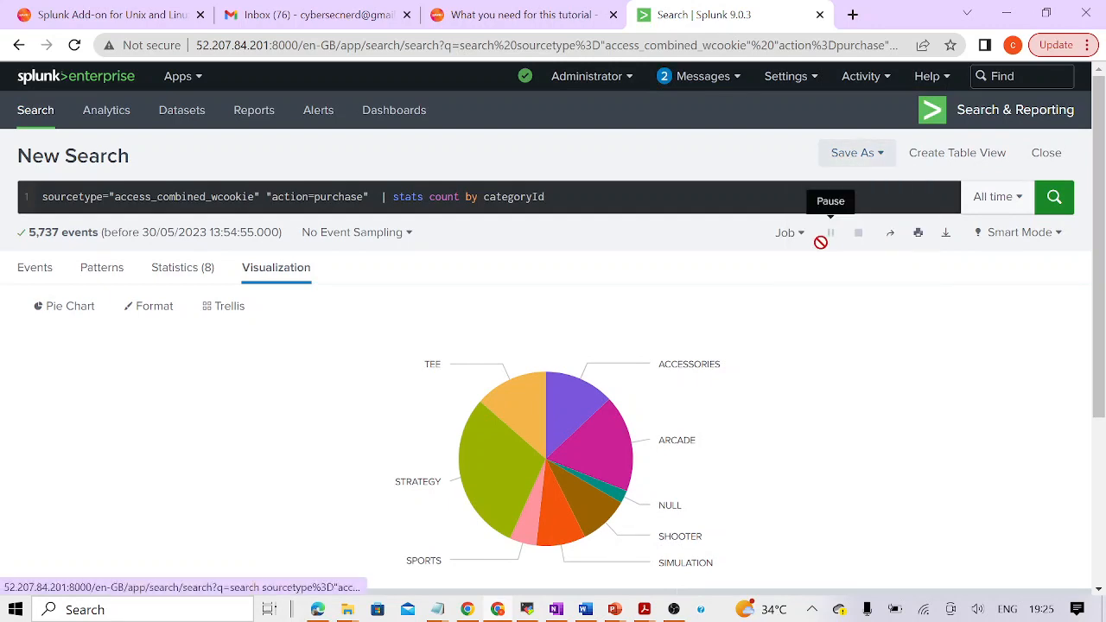
pyautogui.click(395, 366)
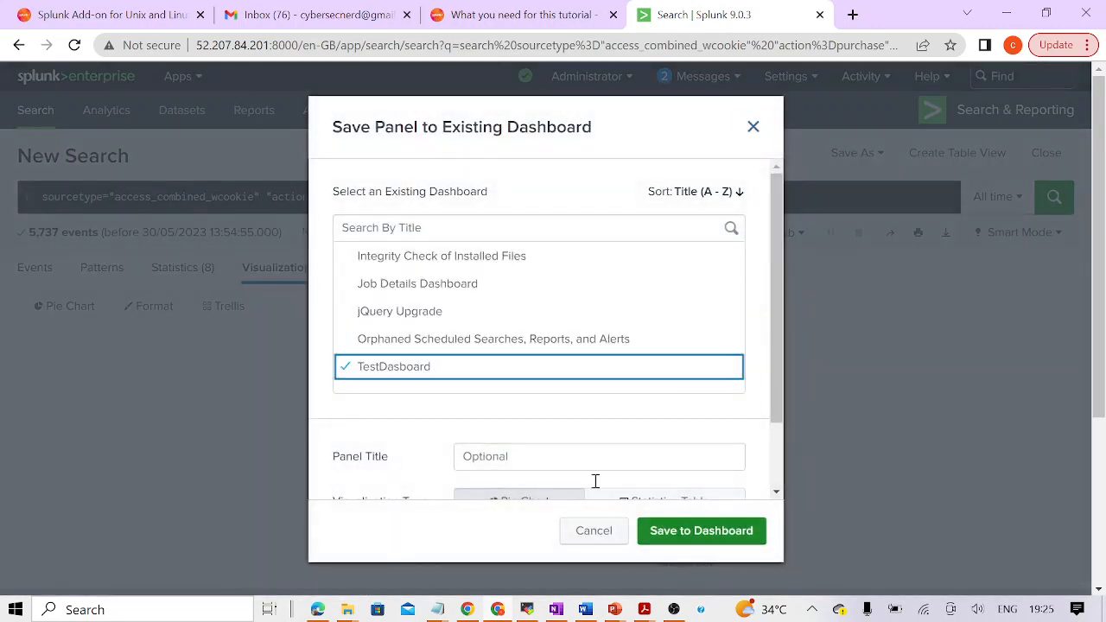
pyautogui.click(713, 546)
# Step: Switch to the NotesAndLinks document in Word and copy the 404 errors timechart query
pyautogui.hotkey('alt', 'Tab')
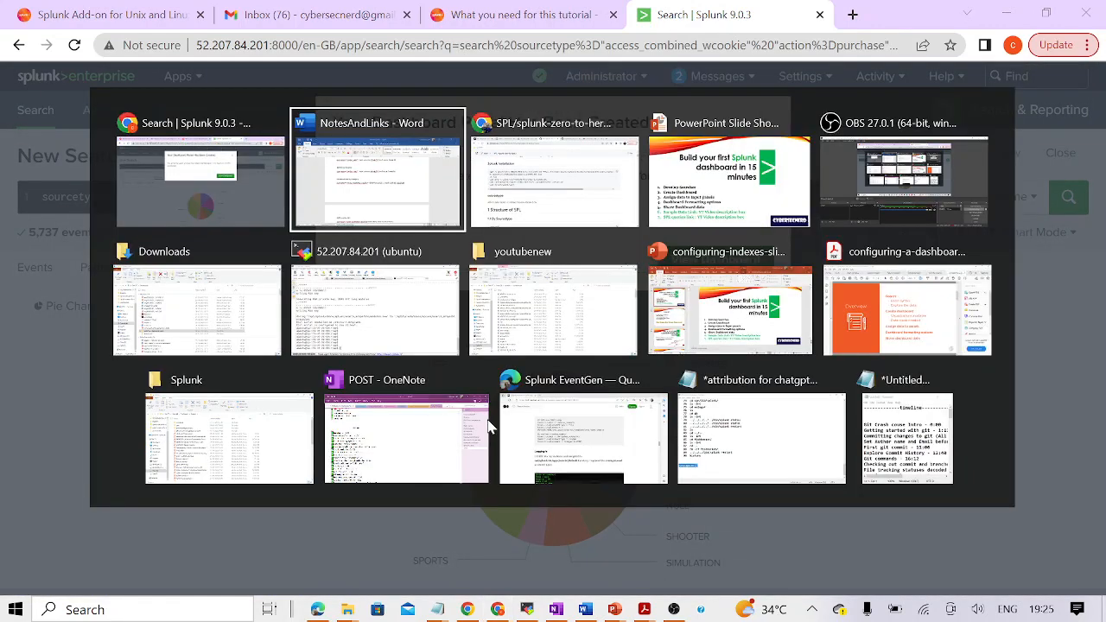
pyautogui.scroll(-4, 346, 421)
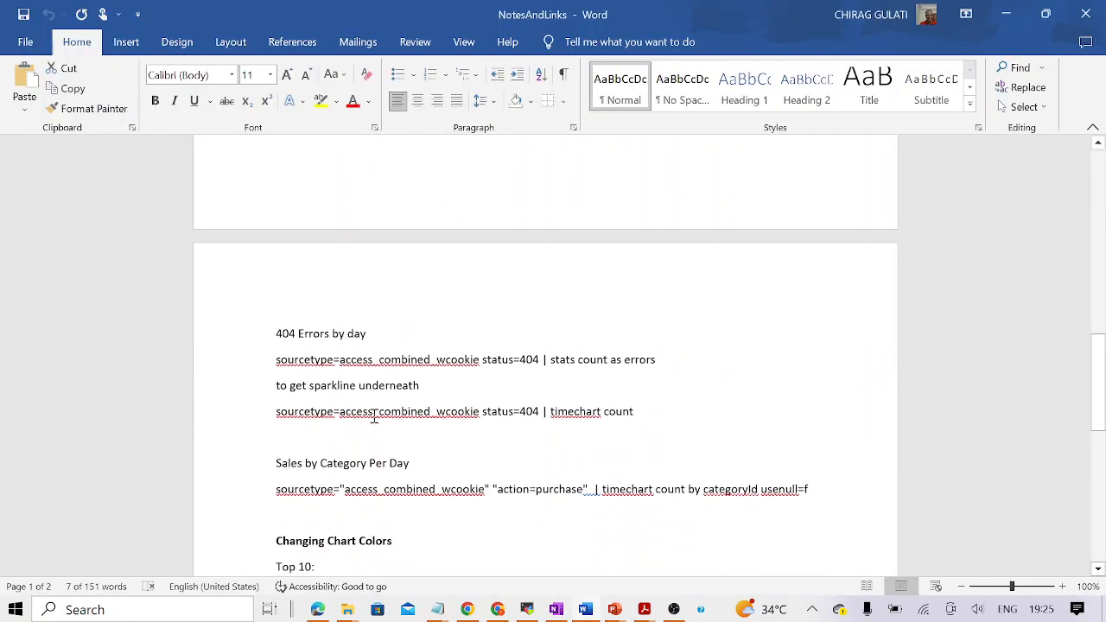
pyautogui.moveTo(656, 410); pyautogui.dragTo(270, 413)
pyautogui.hotkey('ctrl', 'c')
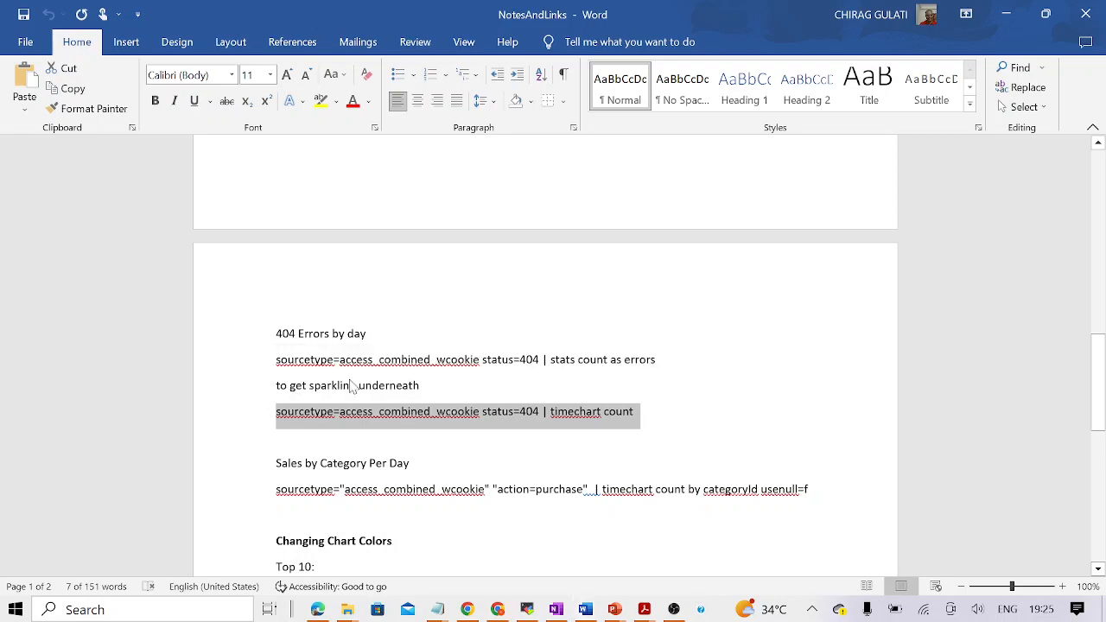
# Step: Return to Splunk, replace the search with sourcetype=access_combined_wcookie status=404 | timechart count, and run it
pyautogui.hotkey('alt', 'Tab')
pyautogui.click(761, 124)
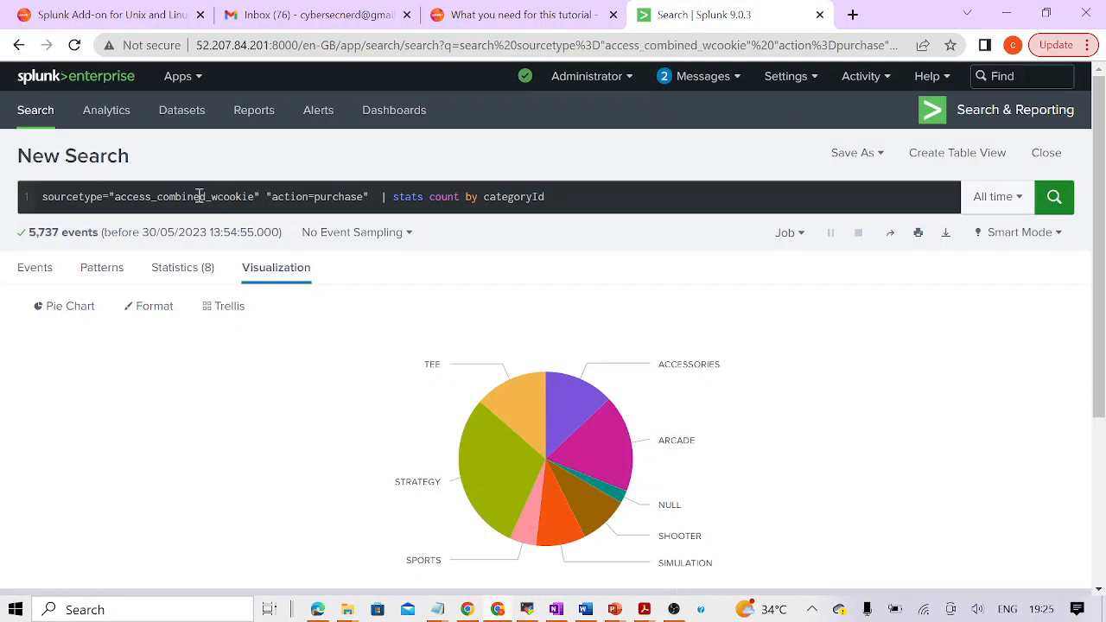
pyautogui.tripleClick(198, 196)
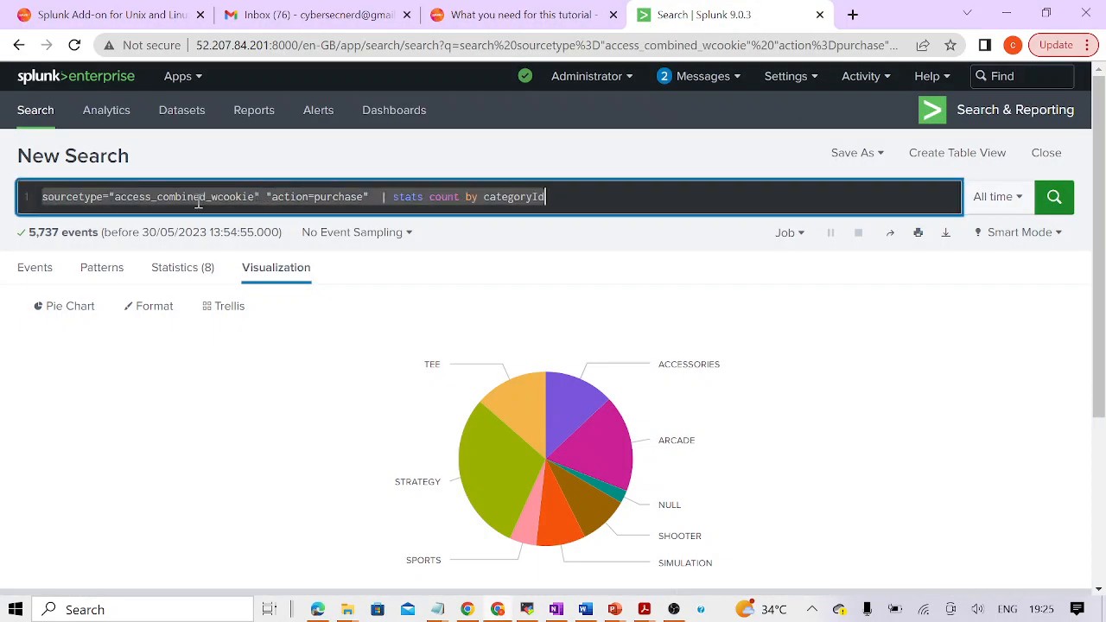
pyautogui.write('sourcetype="access_combined_wcookie" "action=purchase"  | stats count by categoryId')
pyautogui.hotkey('alt', 'Tab')
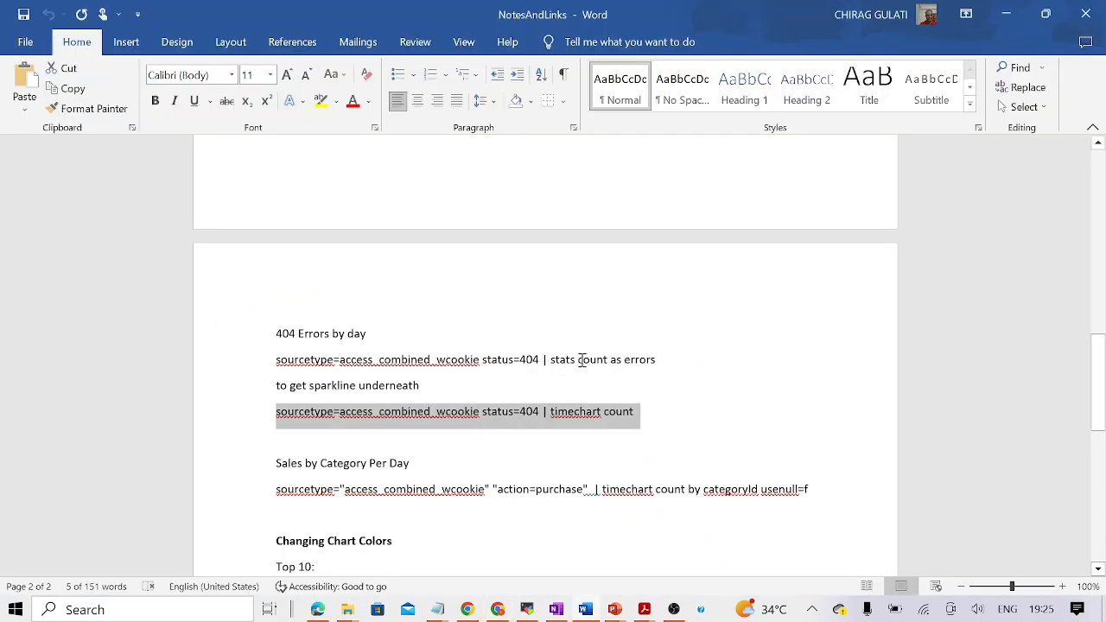
pyautogui.hotkey('alt', 'Tab')
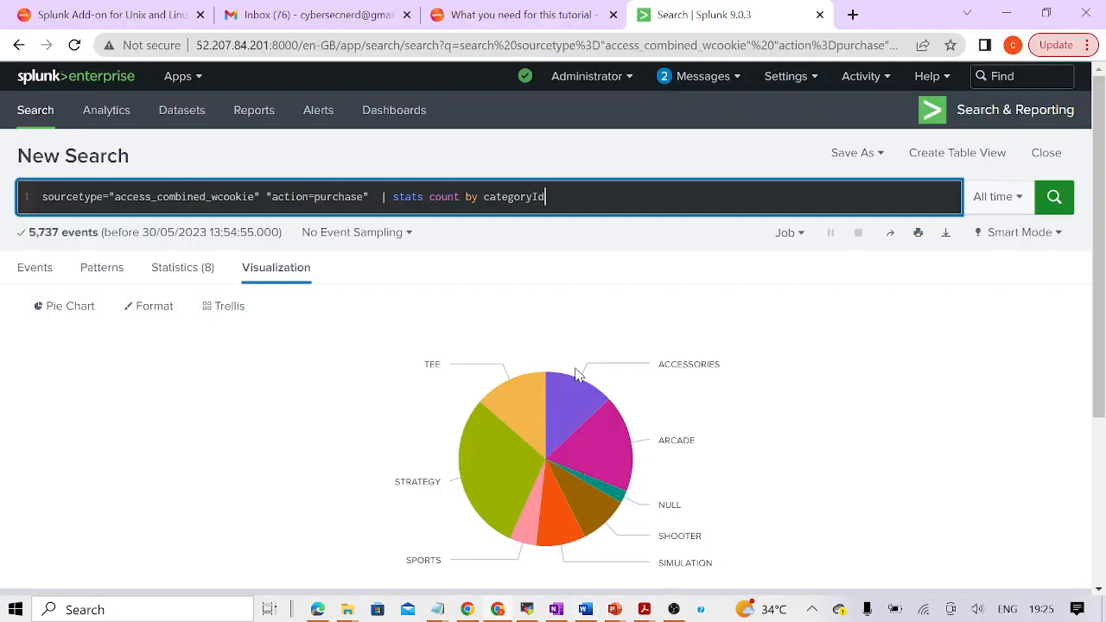
pyautogui.hotkey('ctrl', 'a')
pyautogui.hotkey('ctrl', 'v')
pyautogui.press('Return')
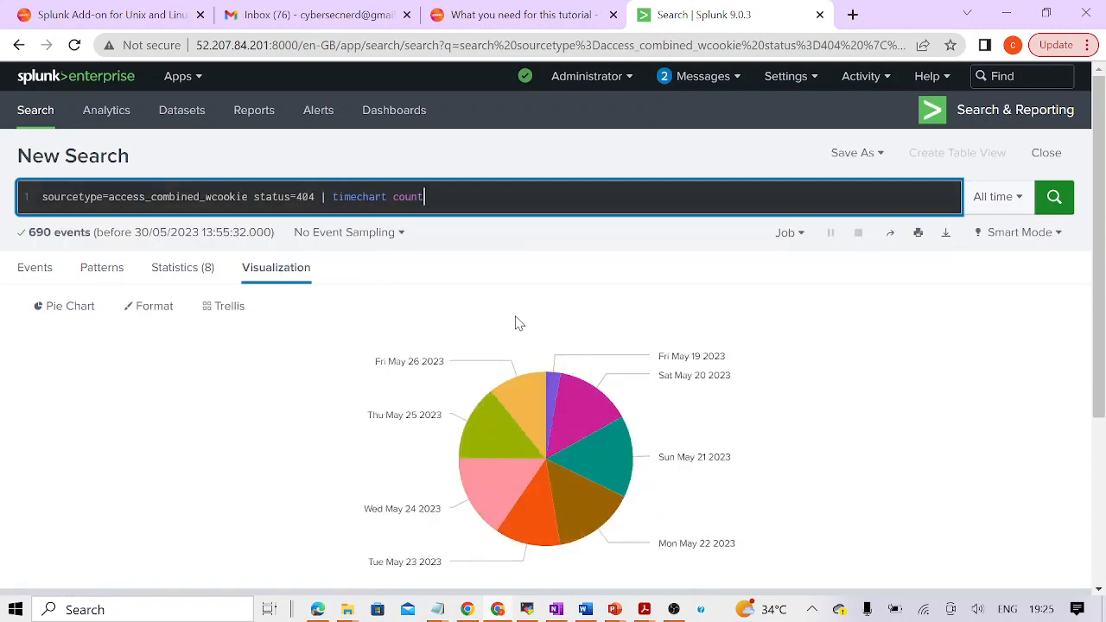
# Step: View the daily 404 statistics, replace timechart with stats in the search, and run it
pyautogui.click(177, 270)
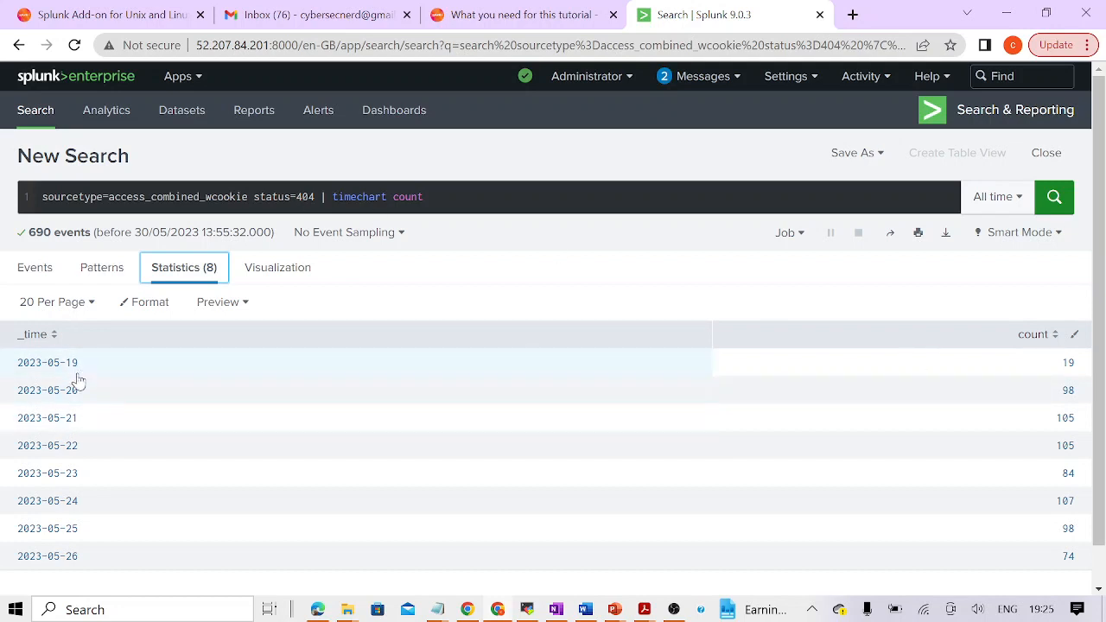
pyautogui.click(442, 198)
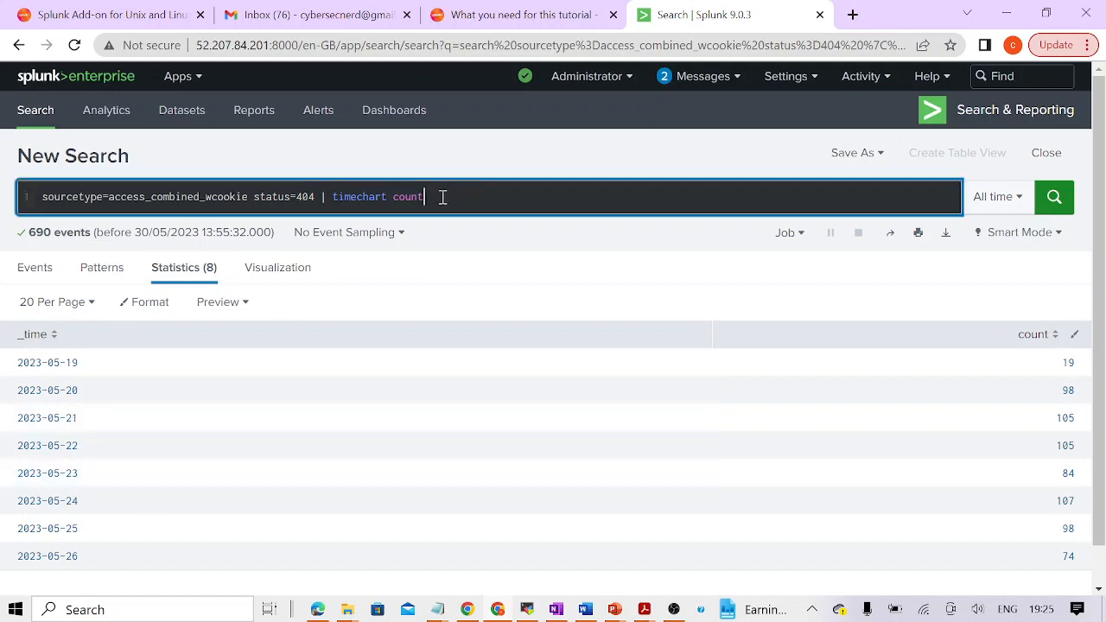
pyautogui.write('stats')
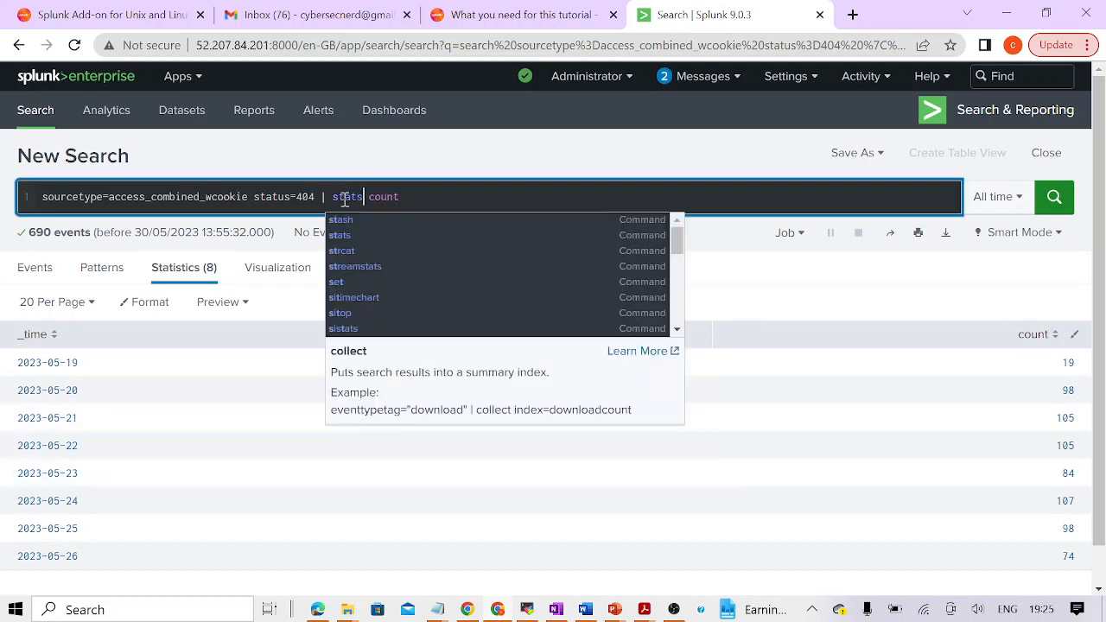
pyautogui.press('Return')
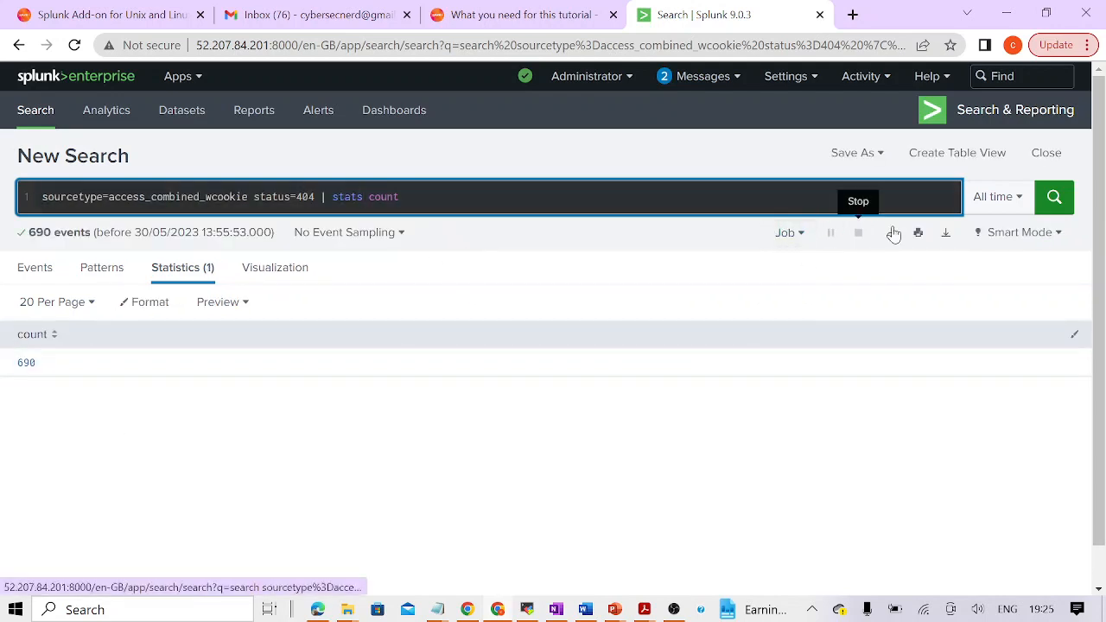
# Step: Display the 404 error count as a Single Value visualization
pyautogui.click(863, 155)
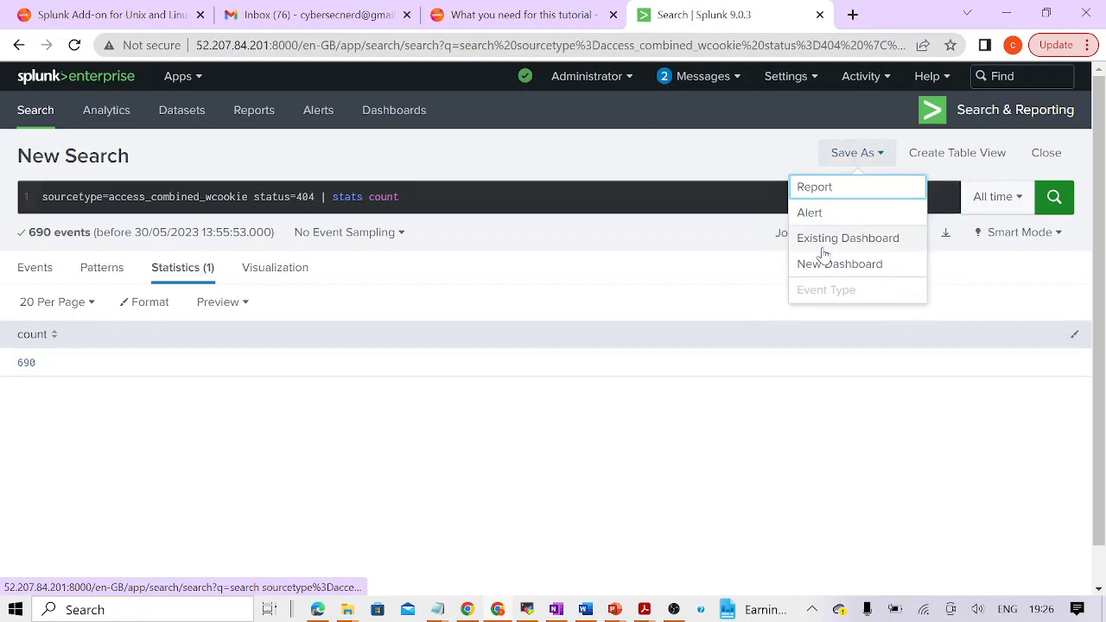
pyautogui.click(286, 277)
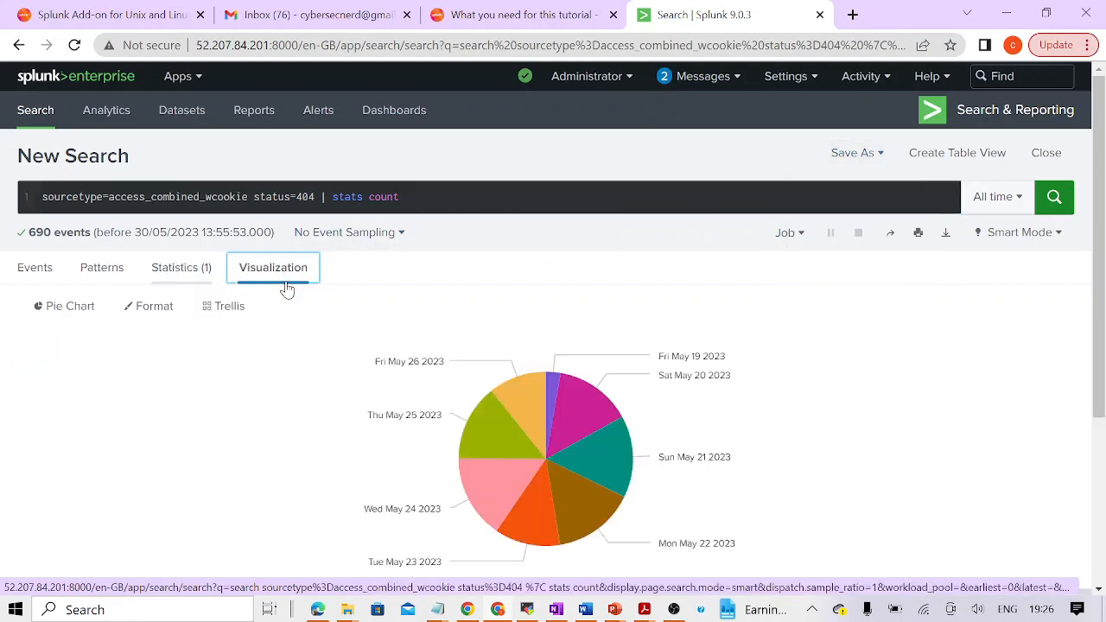
pyautogui.click(87, 307)
pyautogui.click(182, 415)
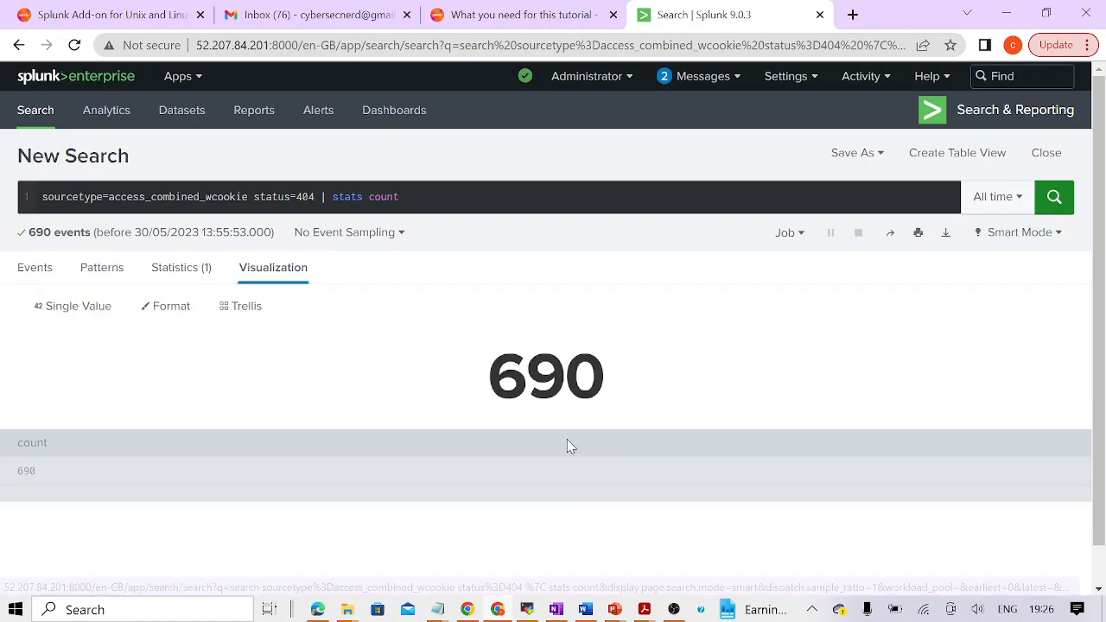
# Step: Save the single value visualization as a panel on the existing TestDasboard dashboard and dismiss the confirmation
pyautogui.click(867, 153)
pyautogui.click(812, 240)
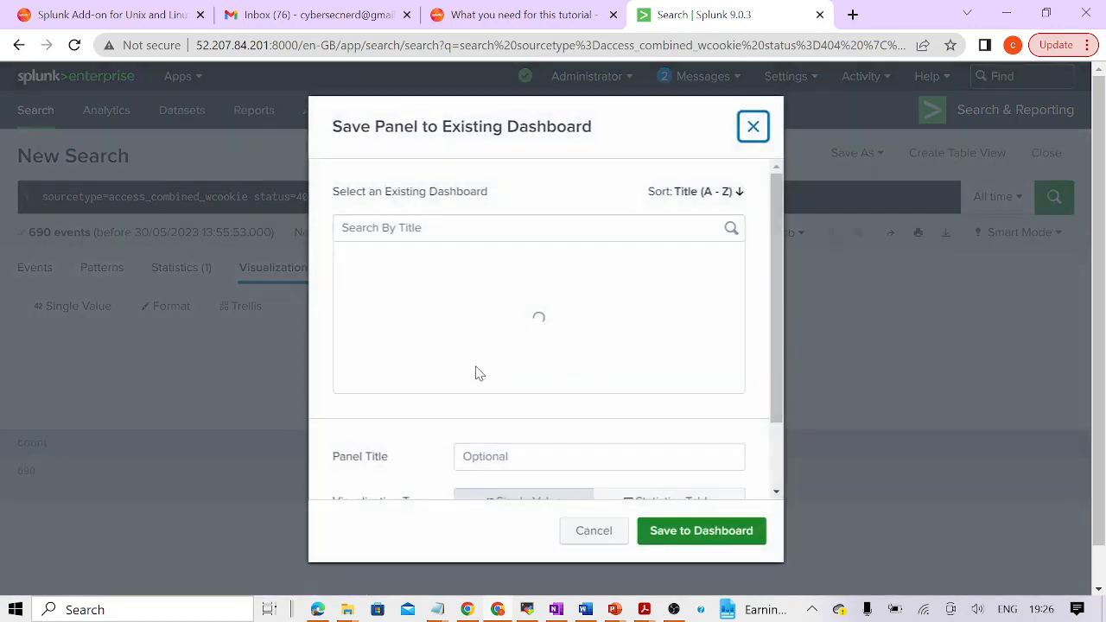
pyautogui.click(413, 370)
pyautogui.click(737, 536)
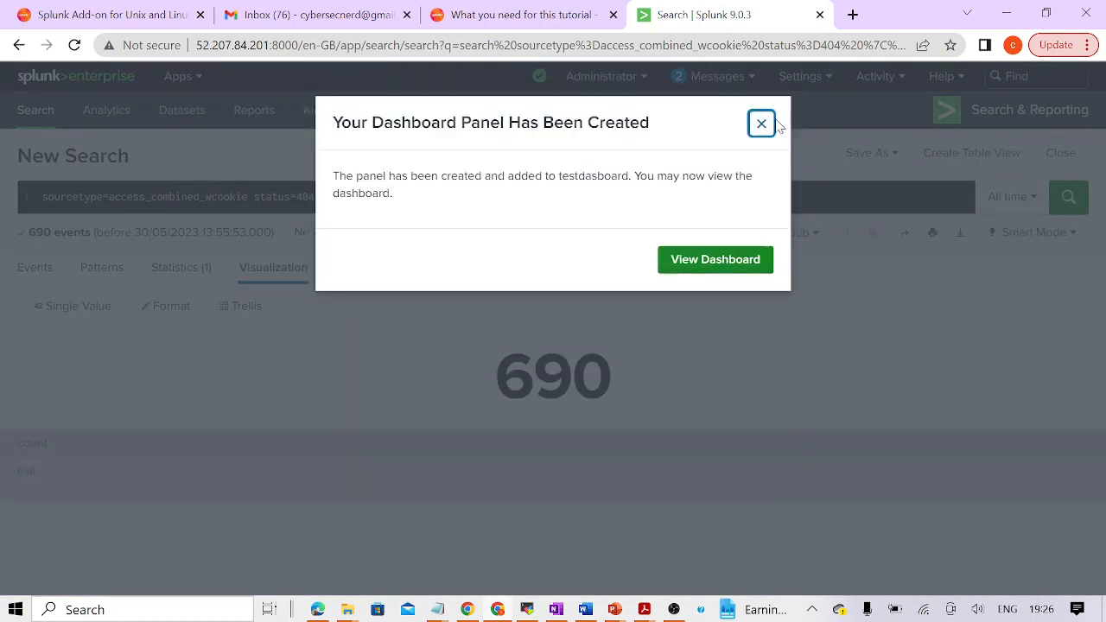
pyautogui.click(761, 126)
# Step: Switch to the NotesAndLinks document in Word, review the remaining queries and chart color options, and return to Splunk
pyautogui.hotkey('alt', 'Tab')
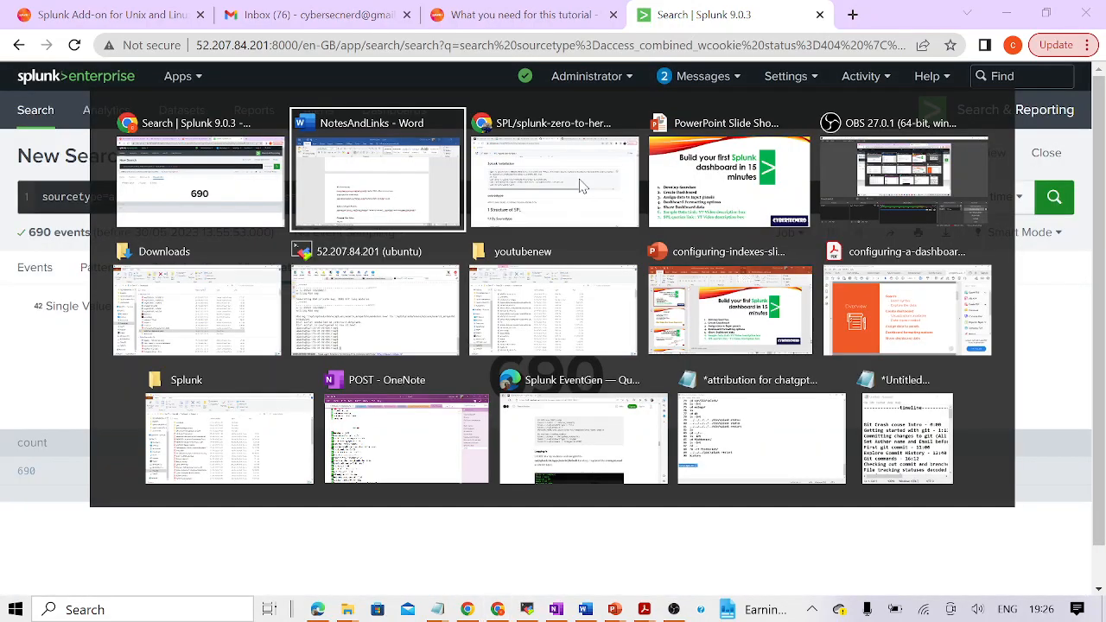
pyautogui.tripleClick(474, 404)
pyautogui.scroll(-3, 470, 403)
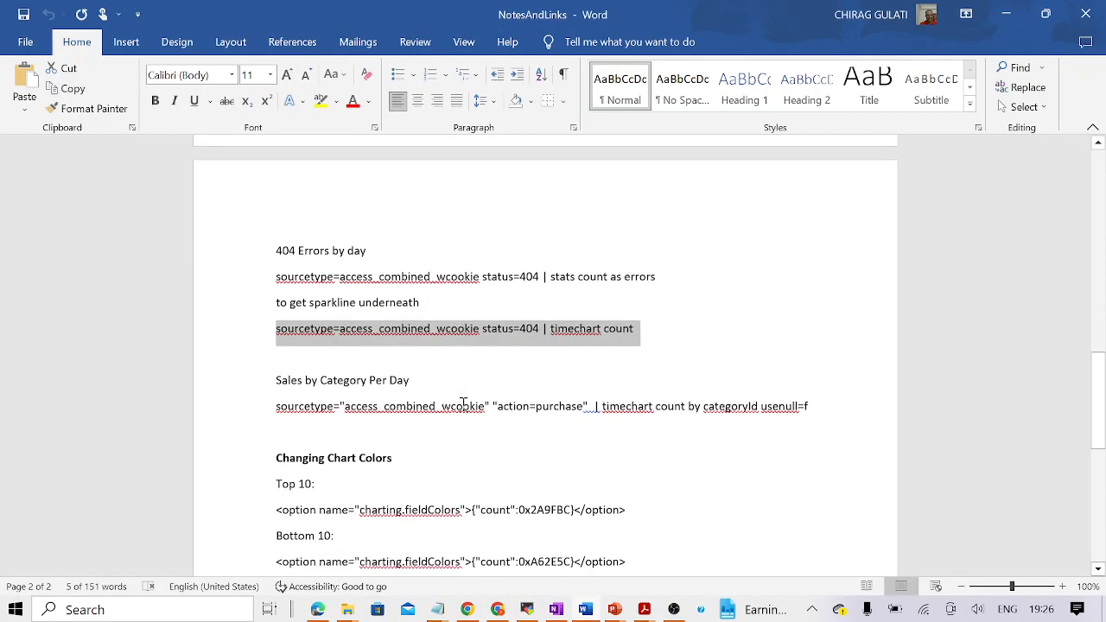
pyautogui.scroll(-3, 463, 404)
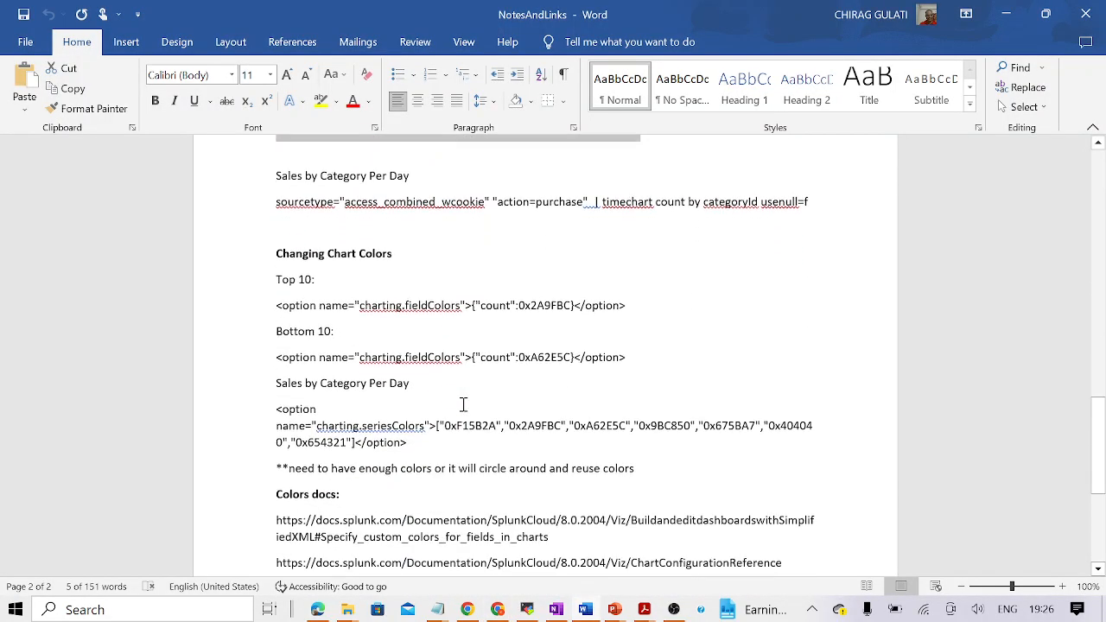
pyautogui.scroll(2, 463, 405)
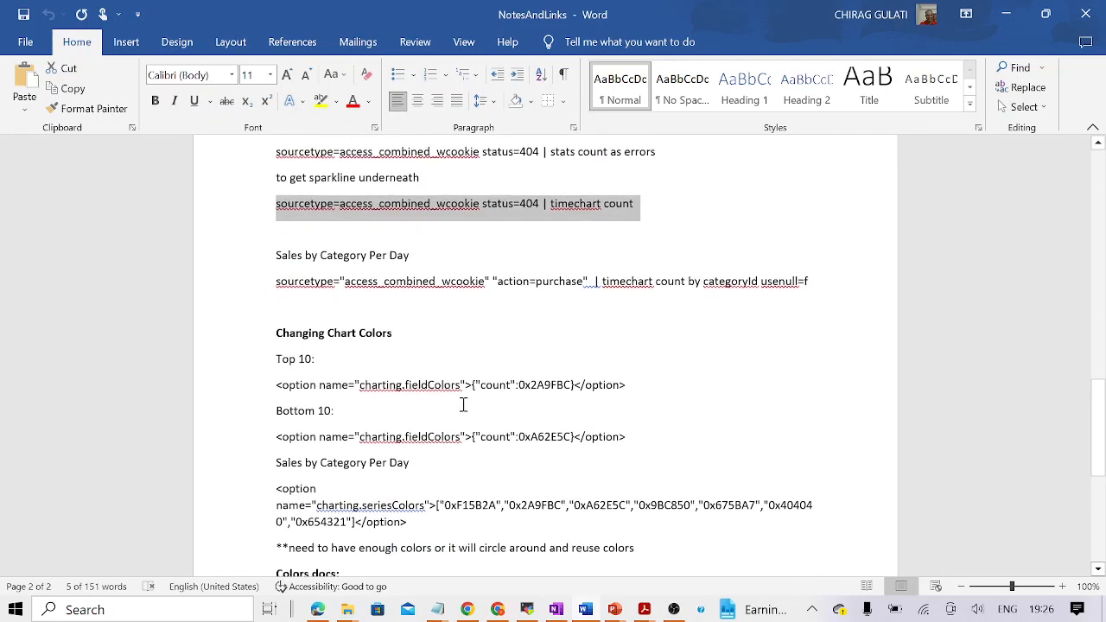
pyautogui.hotkey('alt', 'Tab')
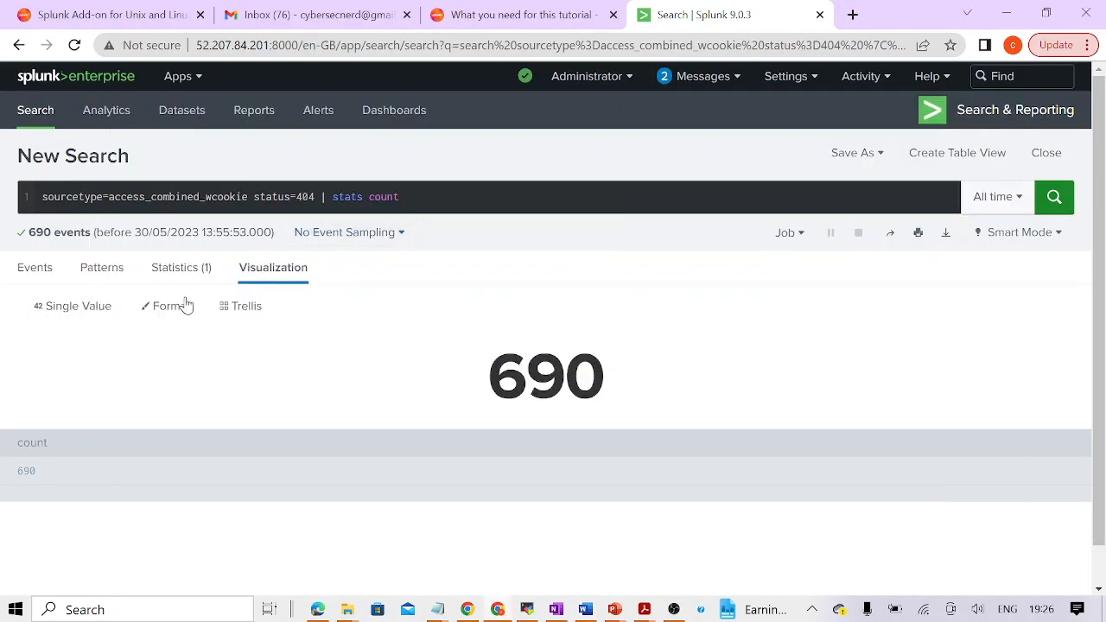
# Step: Go to the dashboards list, skip the tour, and open TestDasboard for editing
pyautogui.click(388, 113)
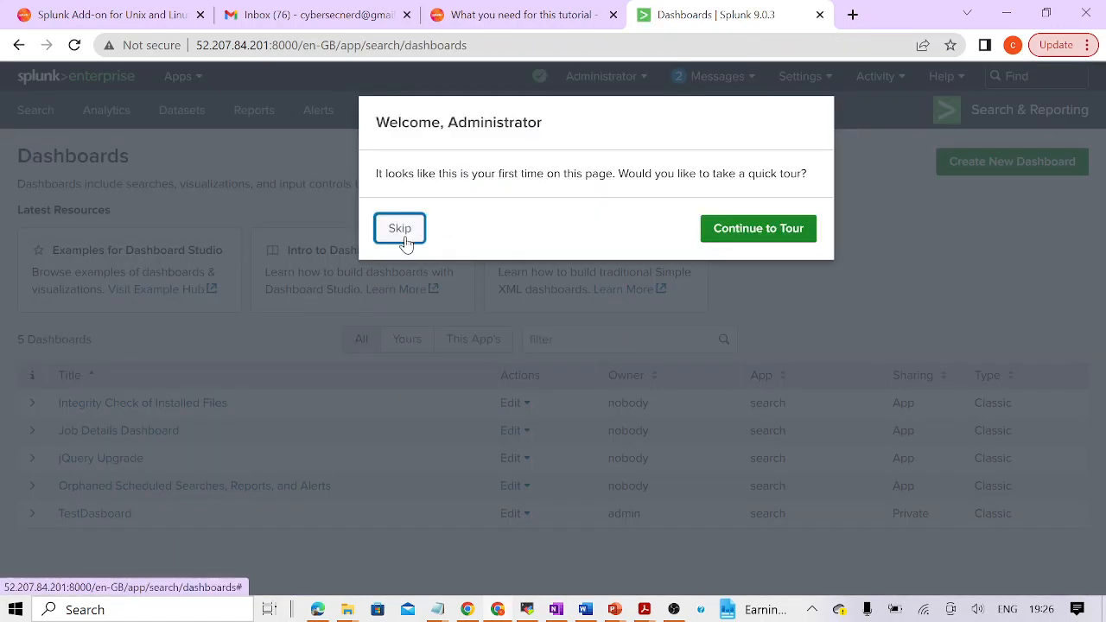
pyautogui.click(400, 230)
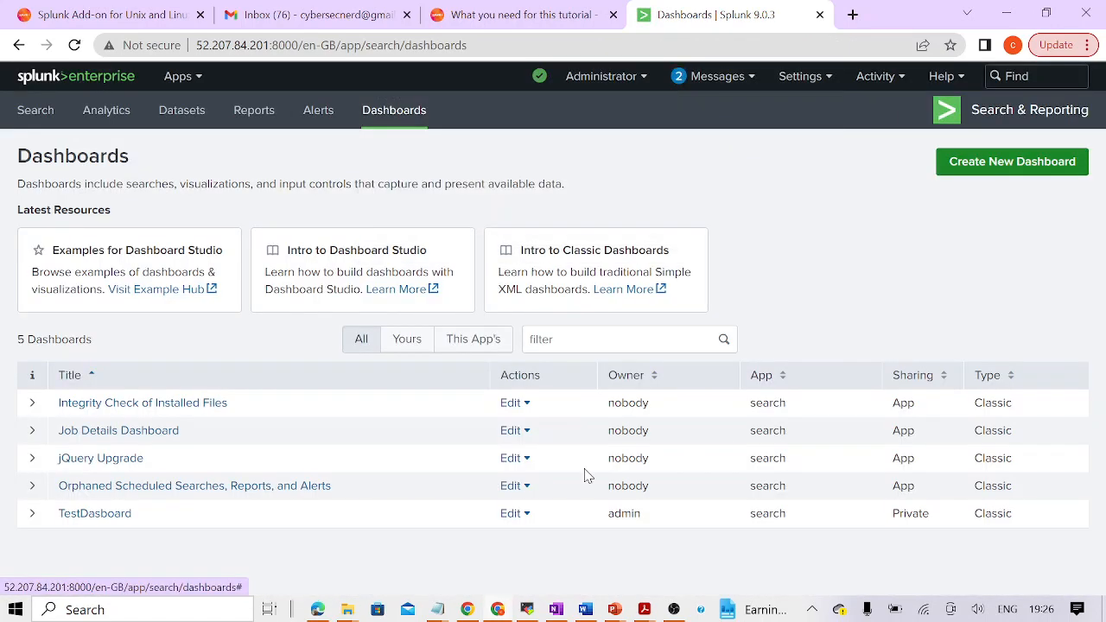
pyautogui.click(111, 517)
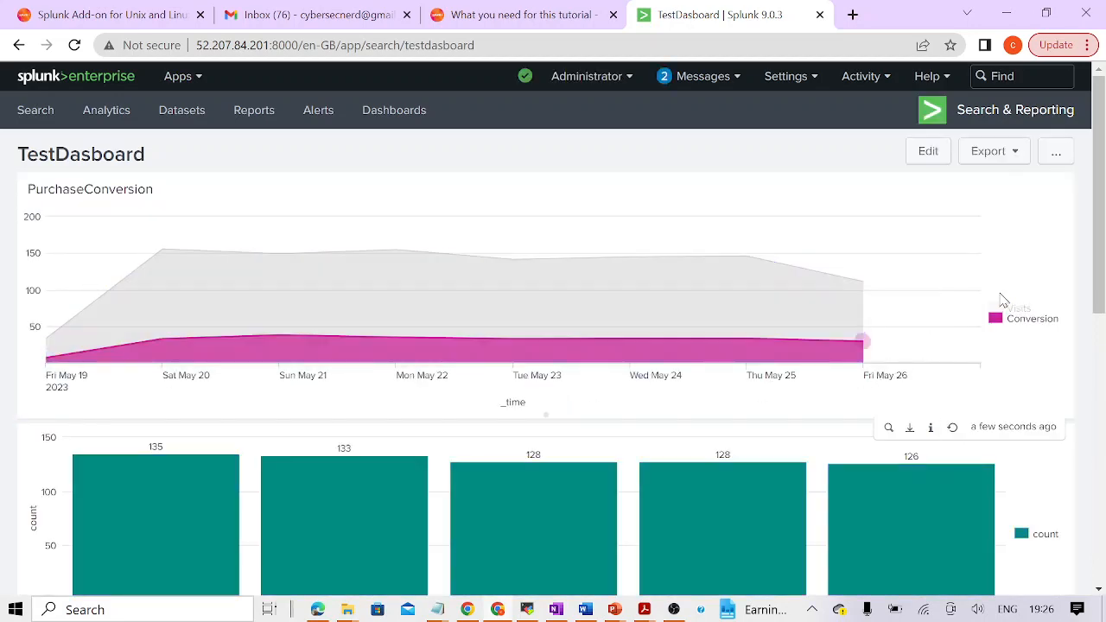
pyautogui.moveTo(1099, 254); pyautogui.dragTo(1104, 164)
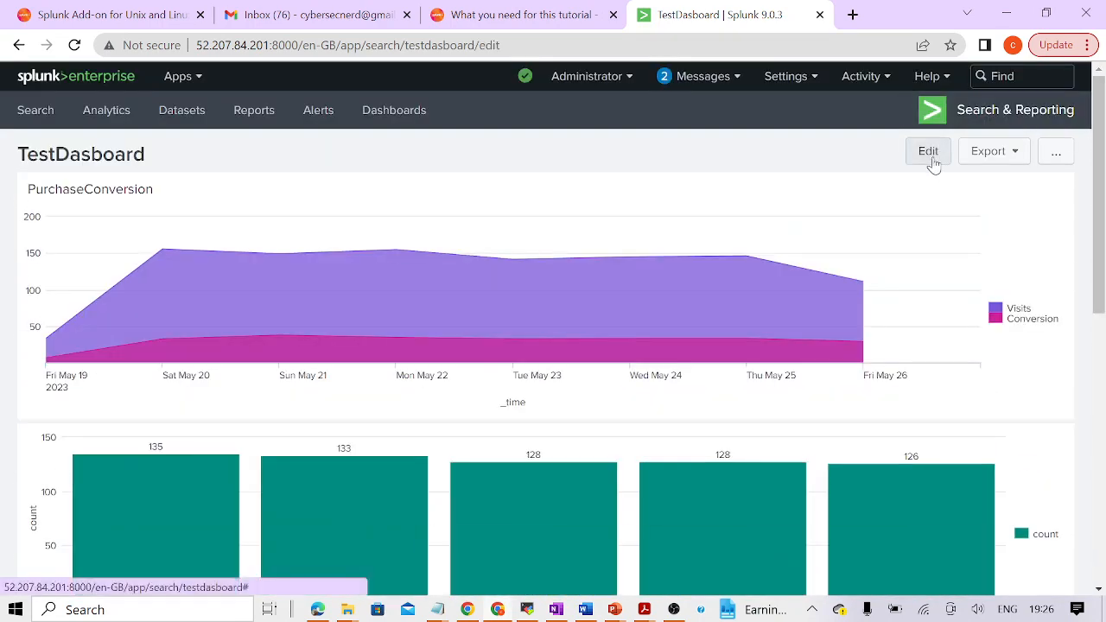
pyautogui.click(929, 152)
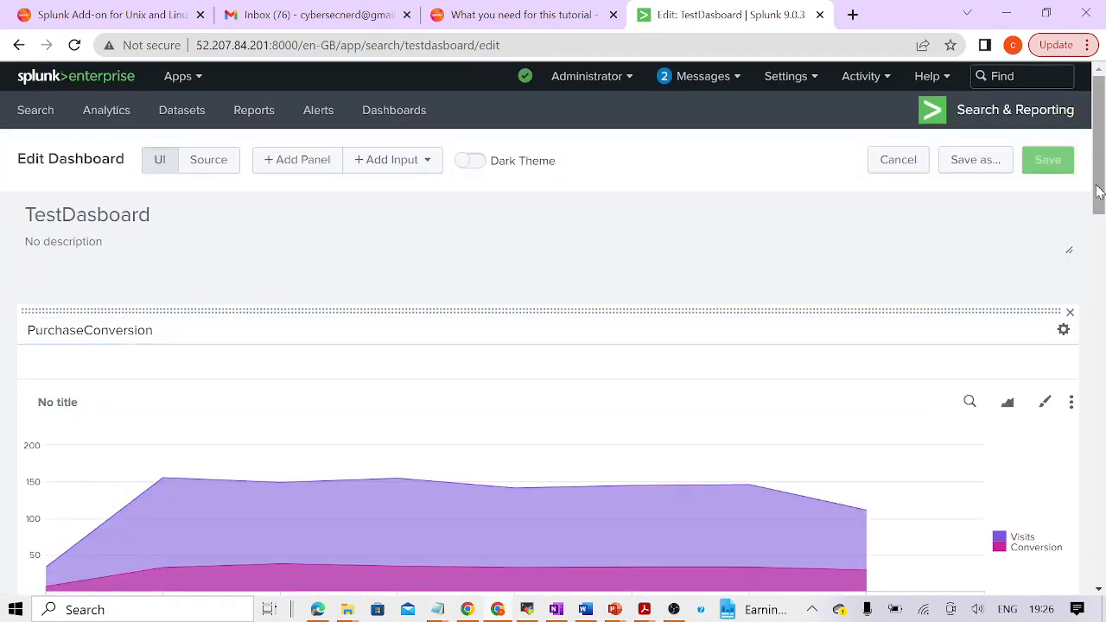
# Step: Move the rare vendor chart beside the top vendor chart and the category pie chart beside the PurchaseConversion panel
pyautogui.moveTo(1100, 191); pyautogui.dragTo(1103, 345)
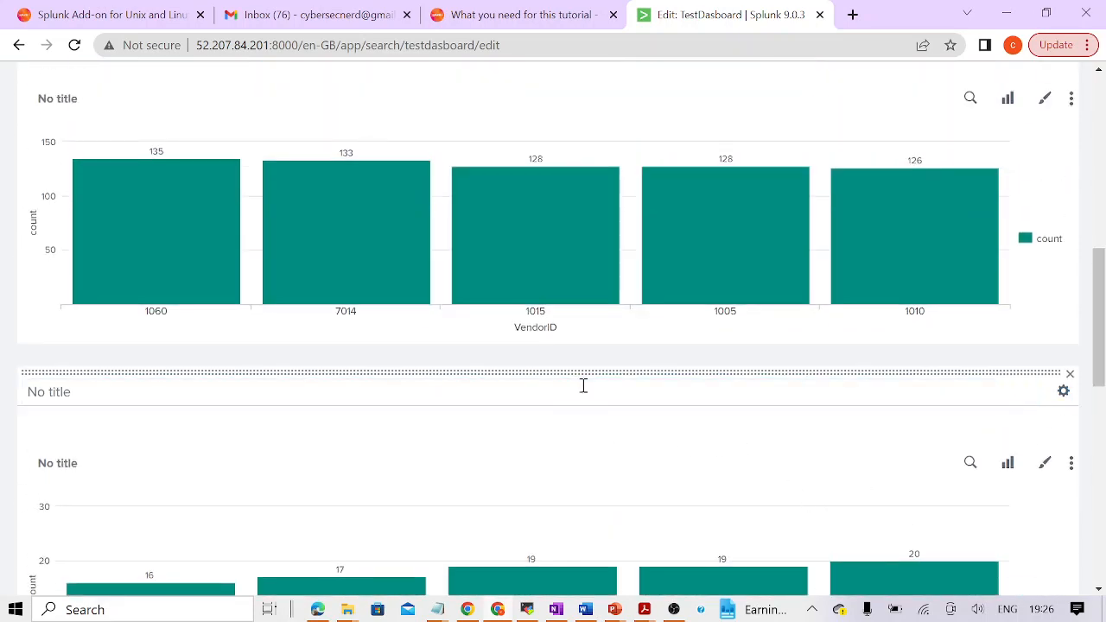
pyautogui.moveTo(591, 370); pyautogui.dragTo(775, 95)
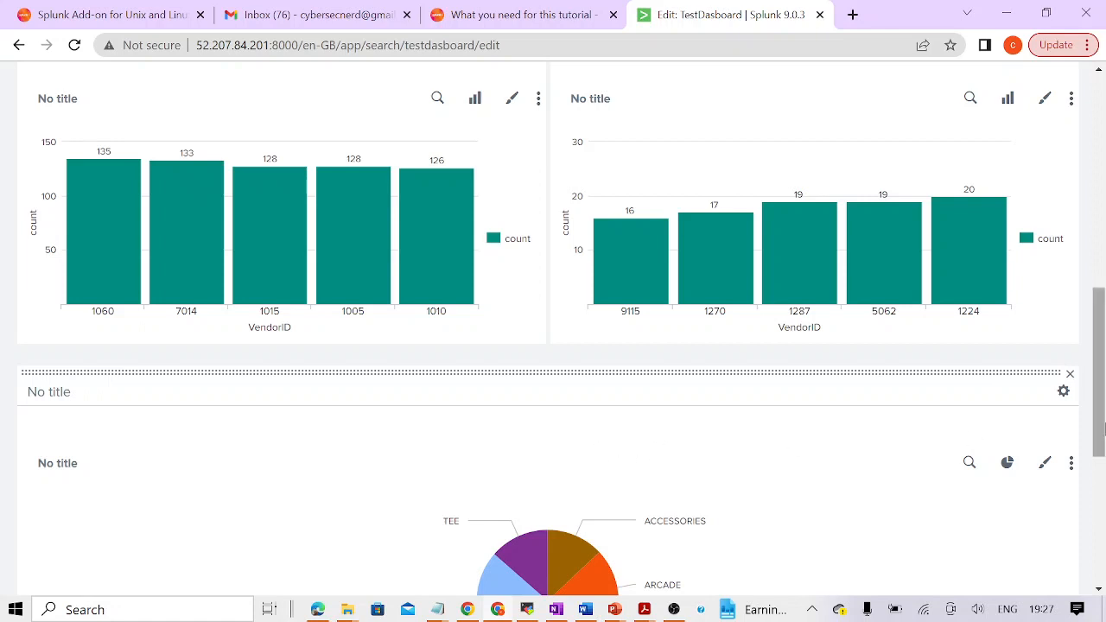
pyautogui.moveTo(1097, 418); pyautogui.dragTo(1098, 493)
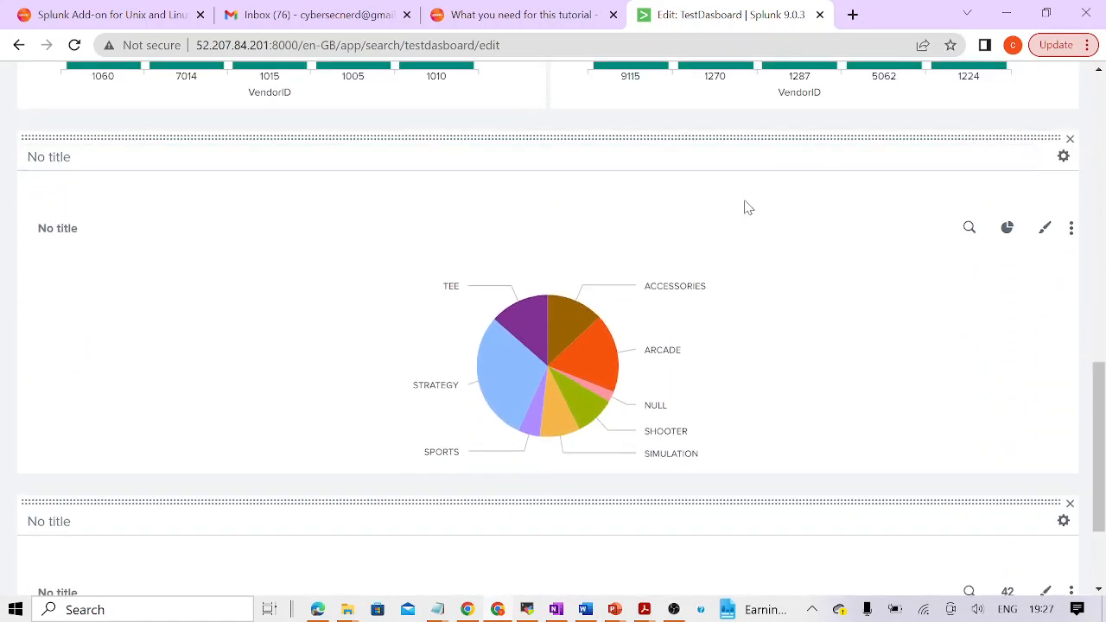
pyautogui.moveTo(734, 137); pyautogui.dragTo(812, 258)
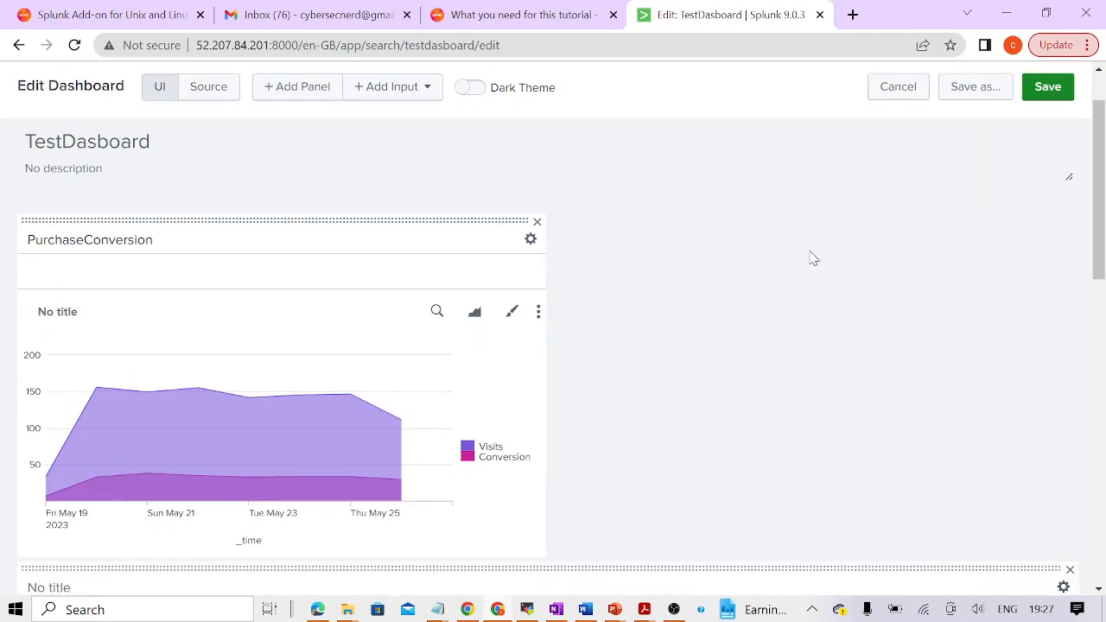
# Step: Move the 404 count panel to the start of the top row and PurchaseConversion into its own row below the vendor charts
pyautogui.moveTo(1095, 216); pyautogui.dragTo(1098, 471)
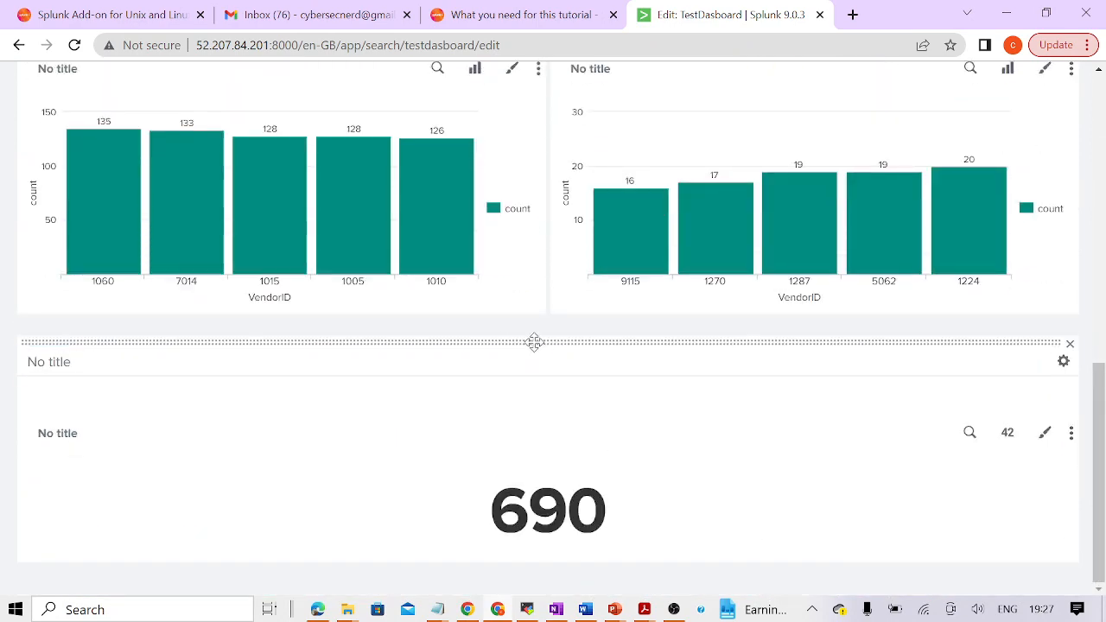
pyautogui.moveTo(530, 342); pyautogui.dragTo(493, 271)
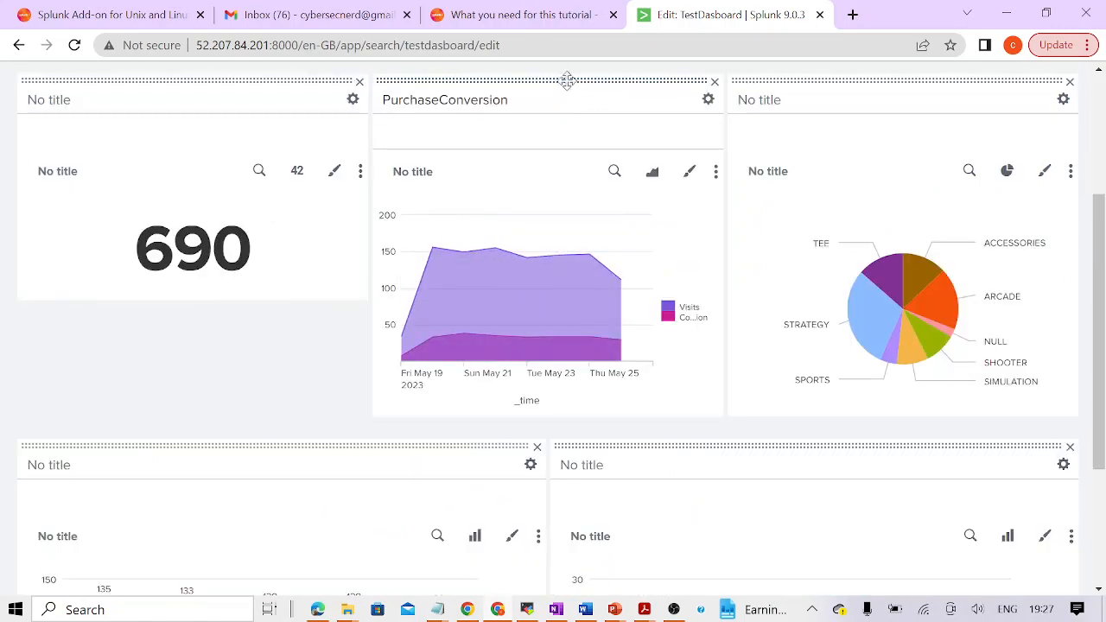
pyautogui.moveTo(566, 79); pyautogui.dragTo(290, 393)
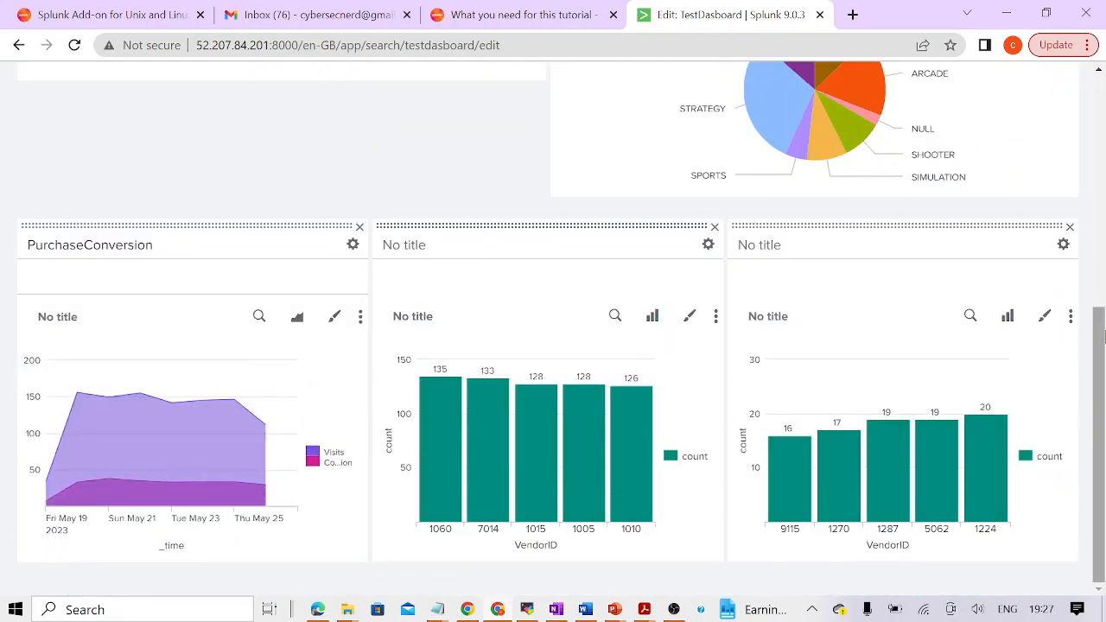
pyautogui.moveTo(1099, 359)
pyautogui.mouseDown()
pyautogui.moveTo(1079, 80)
pyautogui.moveTo(1087, 440)
pyautogui.moveTo(1100, 216)
pyautogui.moveTo(1101, 368)
pyautogui.moveTo(1101, 207)
pyautogui.moveTo(1102, 368)
pyautogui.mouseUp()
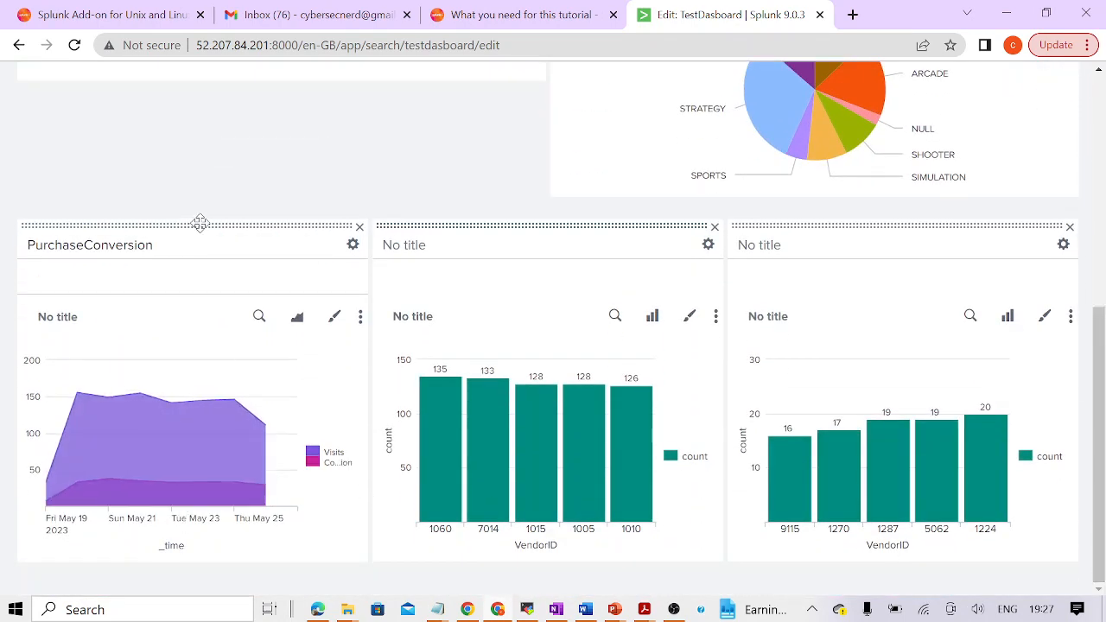
pyautogui.moveTo(199, 223); pyautogui.dragTo(399, 488)
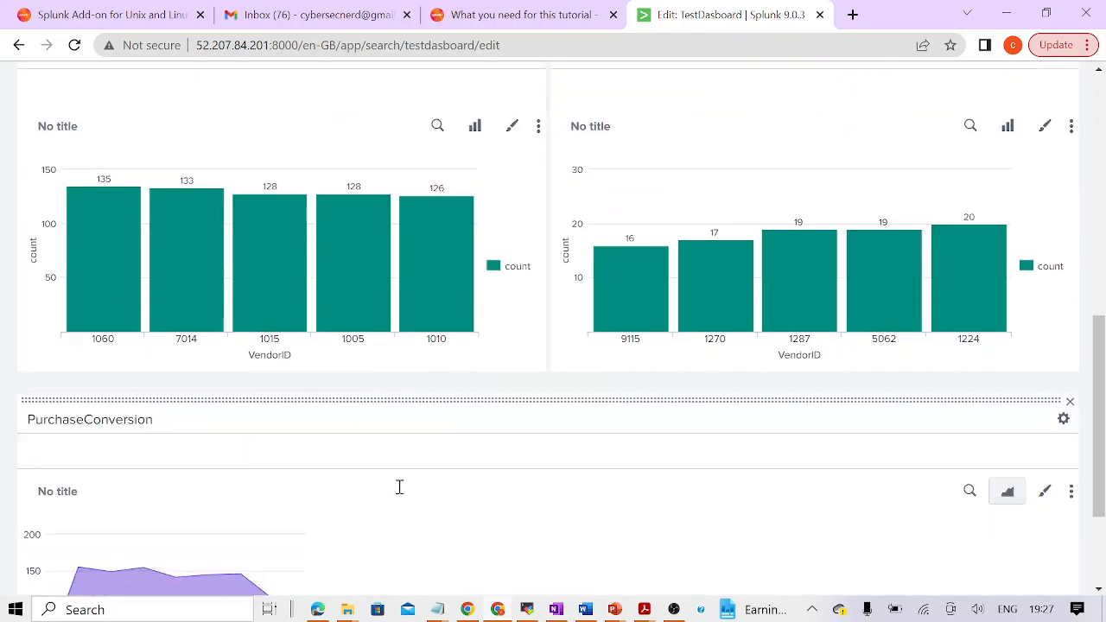
# Step: Edit the 404 count panel's search, replace stats with timechart, and apply it
pyautogui.moveTo(1097, 456); pyautogui.dragTo(1097, 216)
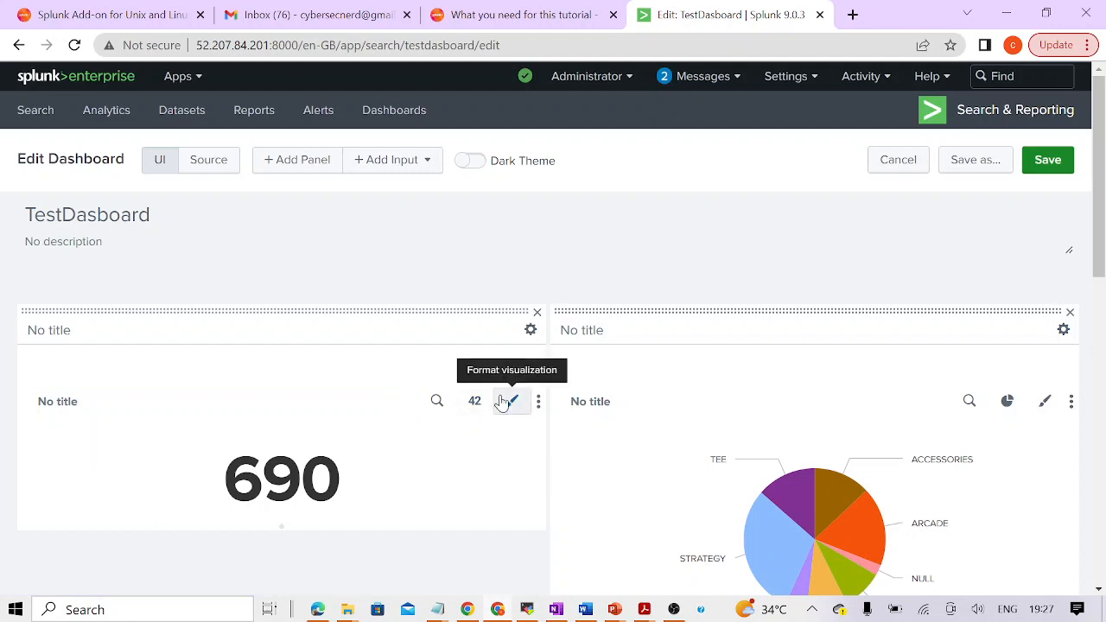
pyautogui.click(437, 403)
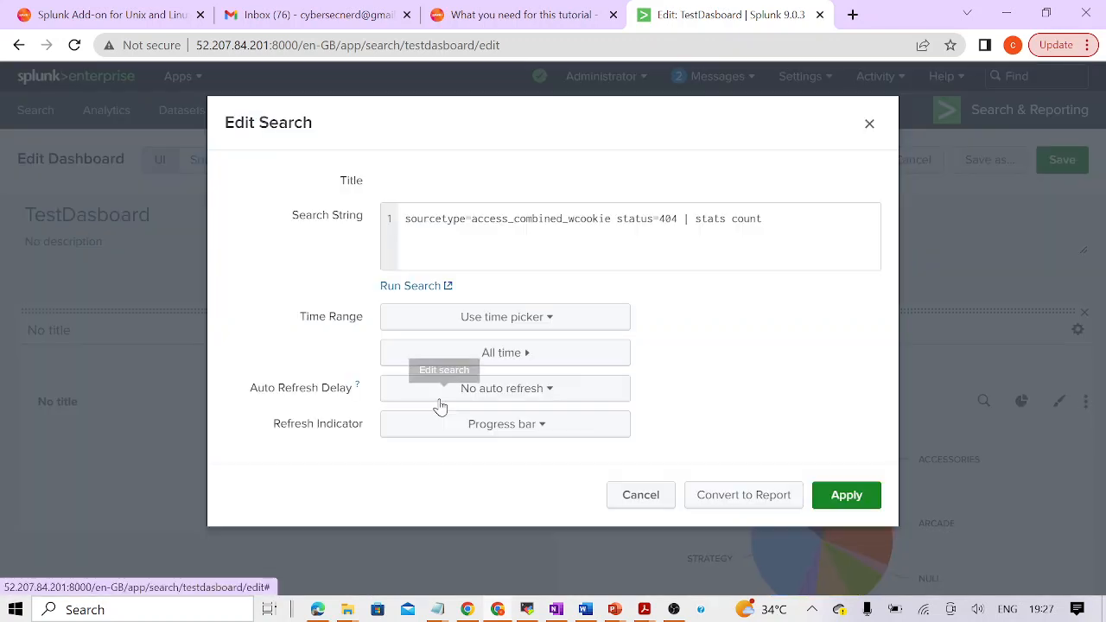
pyautogui.doubleClick(707, 218)
pyautogui.write('timechart')
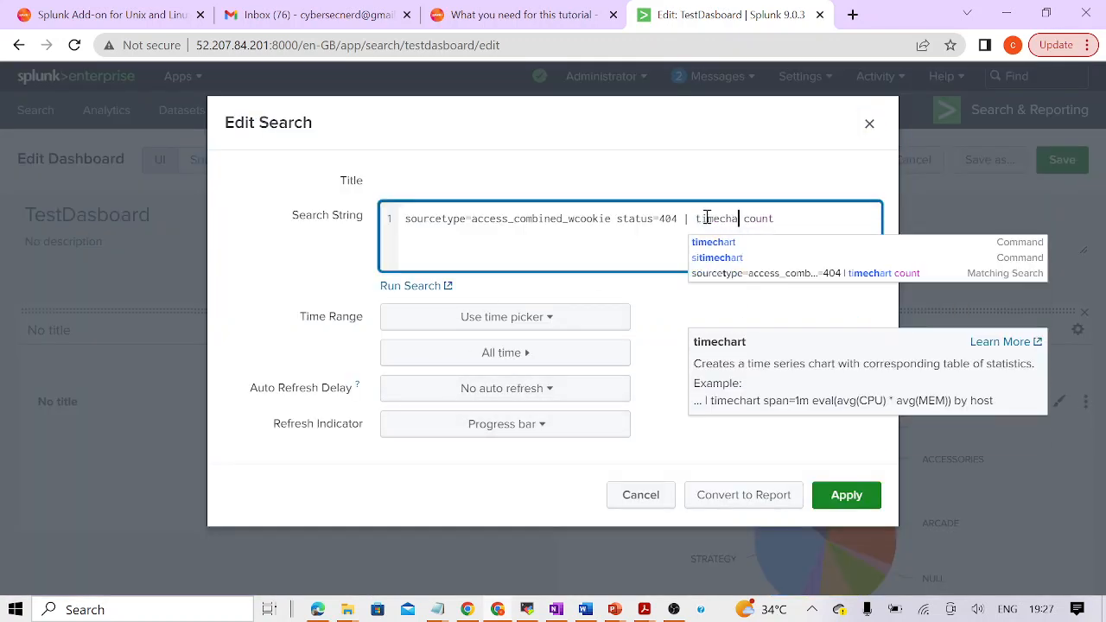
pyautogui.click(846, 502)
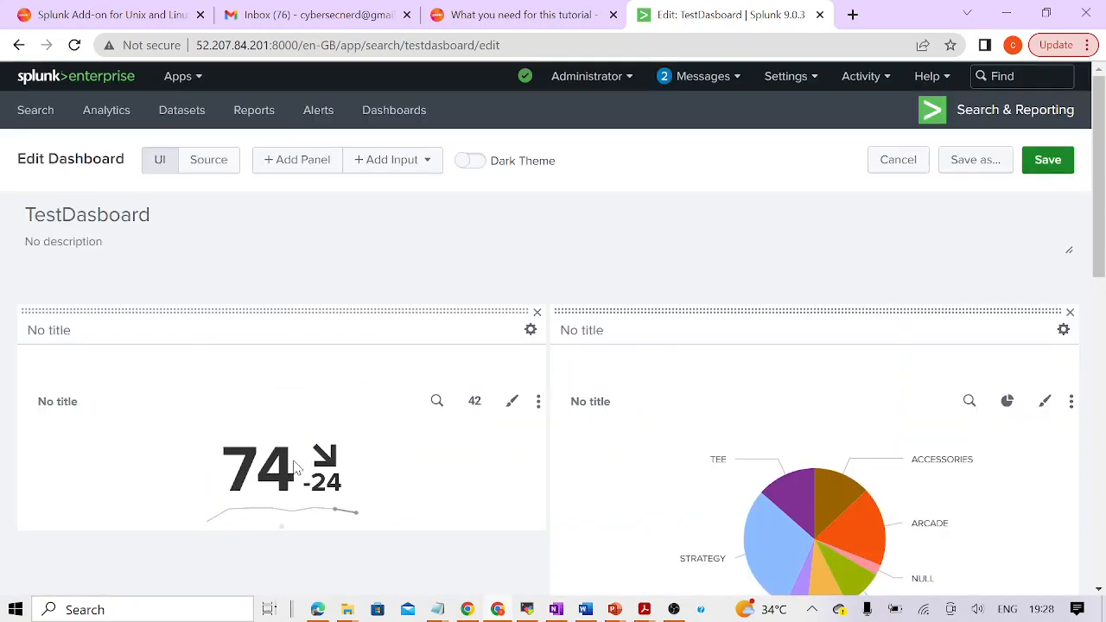
# Step: Check the rearranged panels and save the TestDasboard dashboard
pyautogui.scroll(-3, 346, 457)
pyautogui.scroll(2, 378, 453)
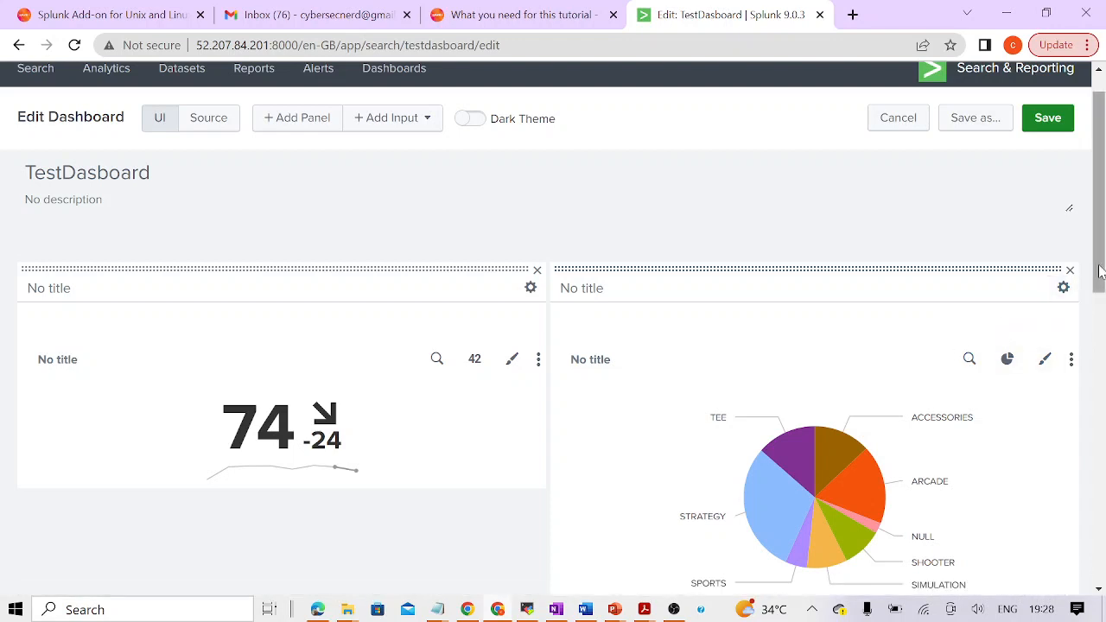
pyautogui.moveTo(1099, 271); pyautogui.dragTo(994, 249)
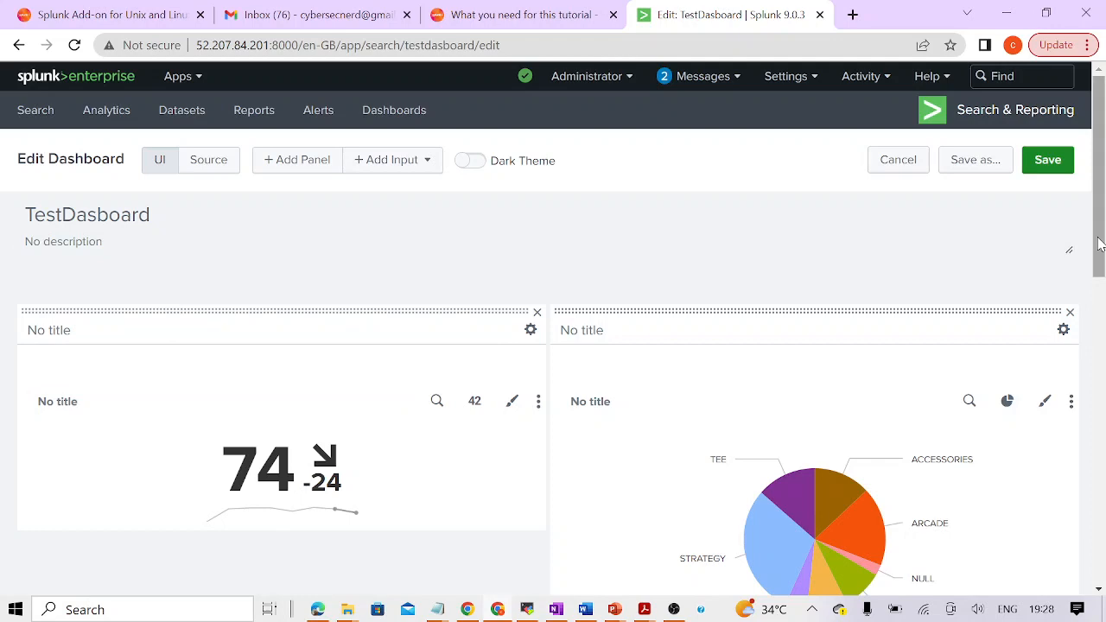
pyautogui.moveTo(1099, 244); pyautogui.dragTo(1049, 161)
pyautogui.click(169, 228)
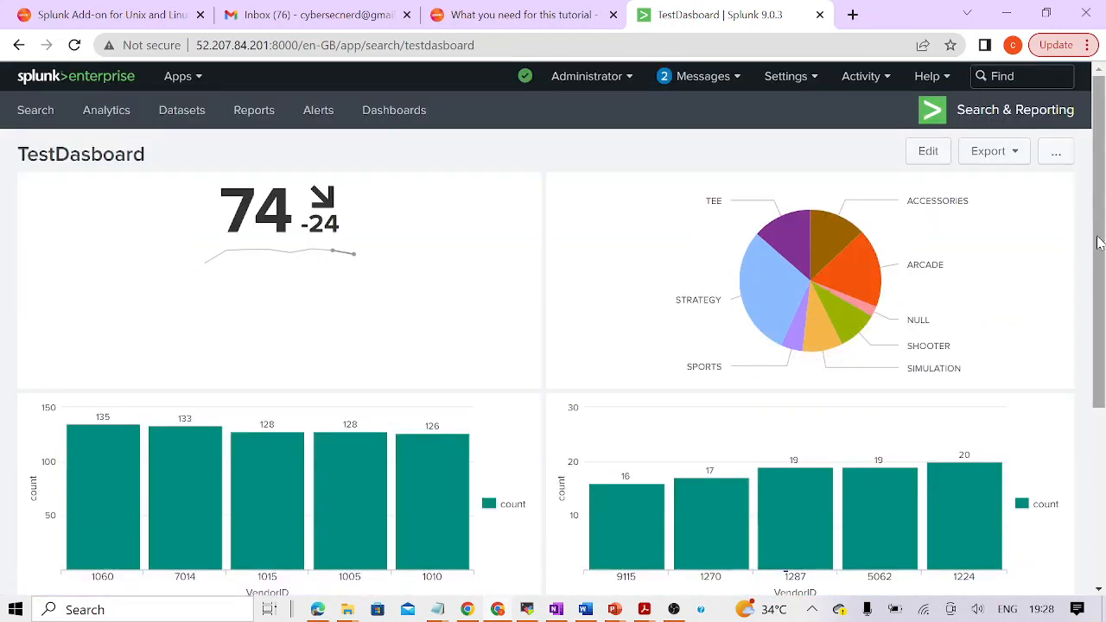
# Step: Reopen TestDasboard for editing, enable the dark theme, save it, and refresh the dashboard
pyautogui.moveTo(1099, 245); pyautogui.dragTo(1071, 173)
pyautogui.click(924, 152)
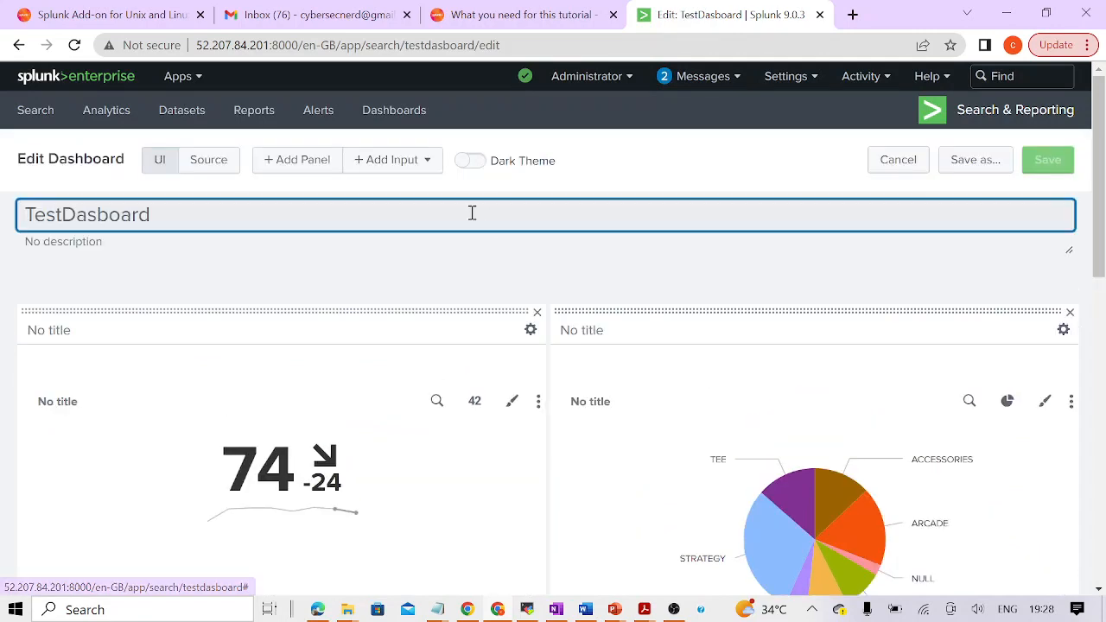
pyautogui.click(481, 162)
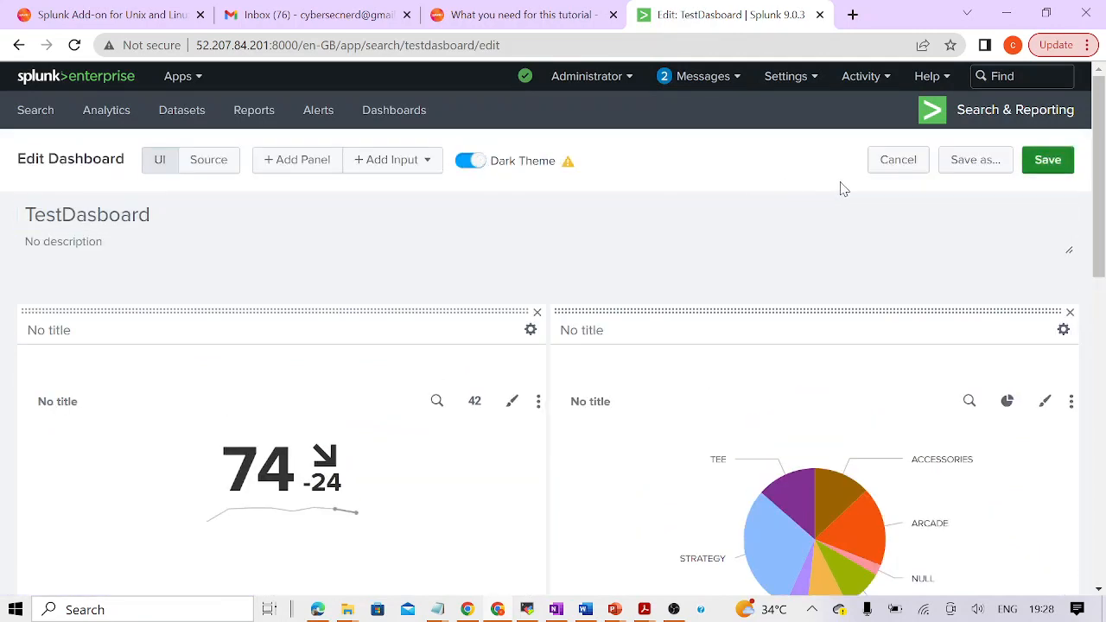
pyautogui.click(1047, 161)
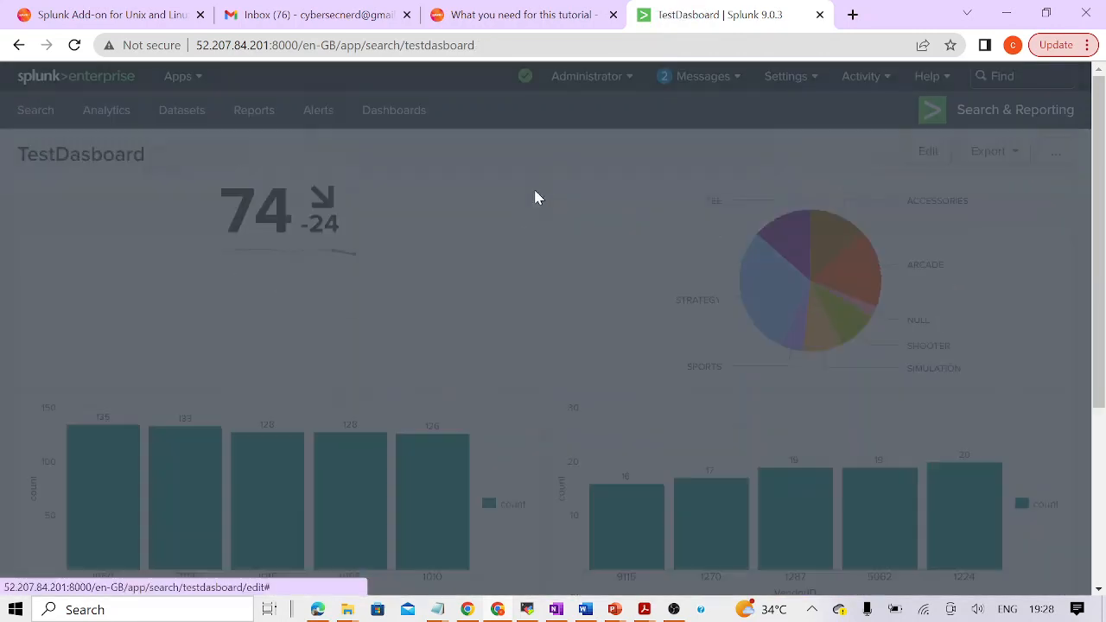
pyautogui.click(718, 250)
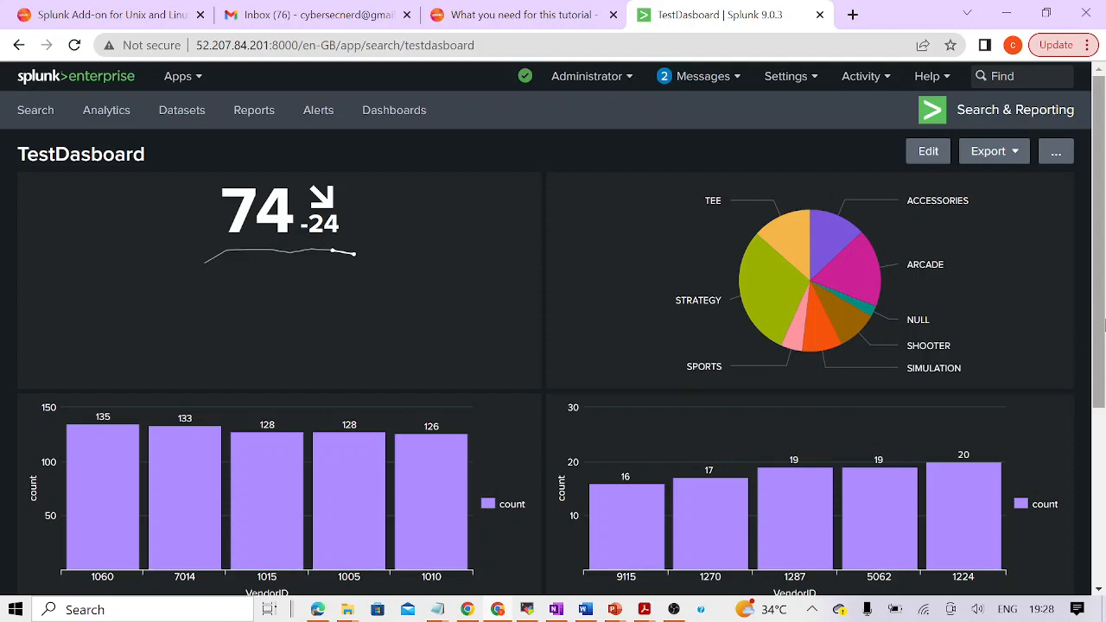
# Step: Reopen TestDasboard for editing, turn the dark theme off, save it, and refresh the page
pyautogui.moveTo(1097, 313); pyautogui.dragTo(1100, 216)
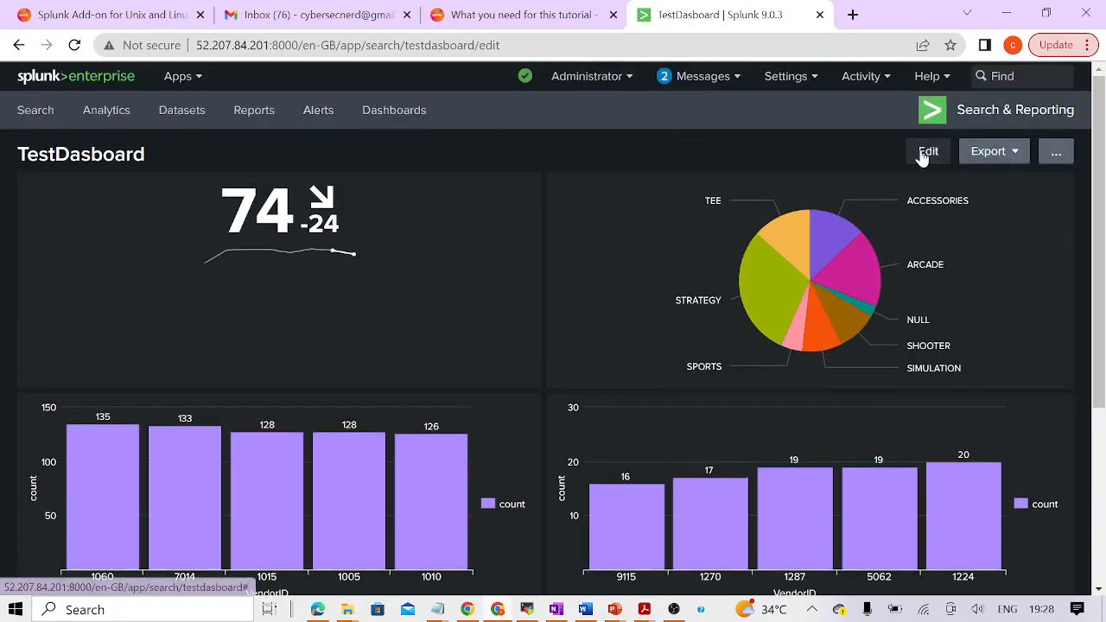
pyautogui.click(928, 152)
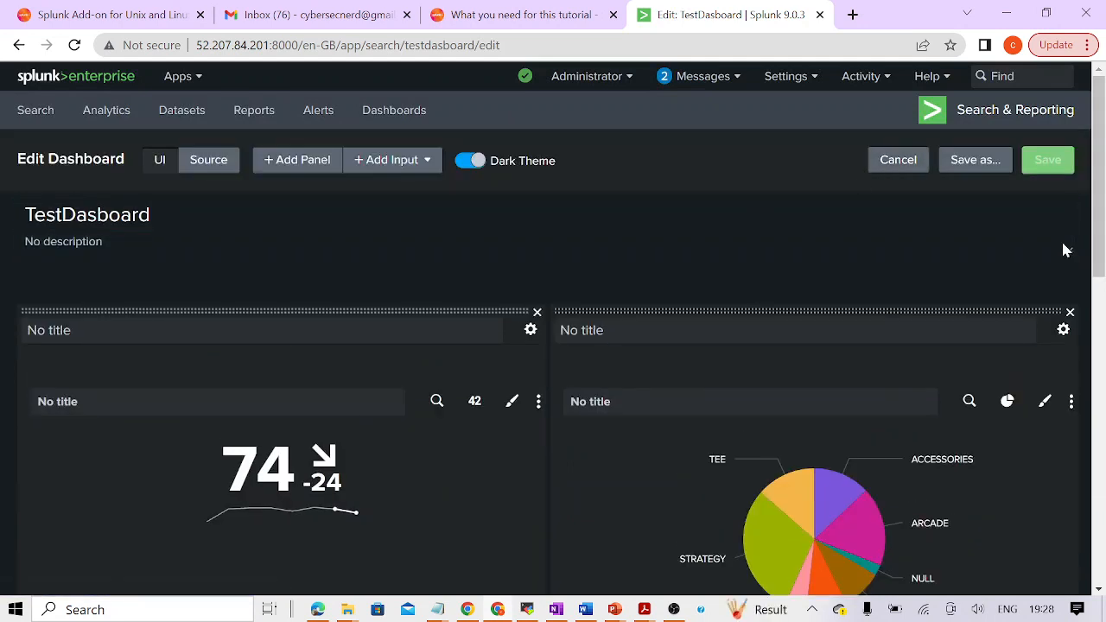
pyautogui.click(477, 164)
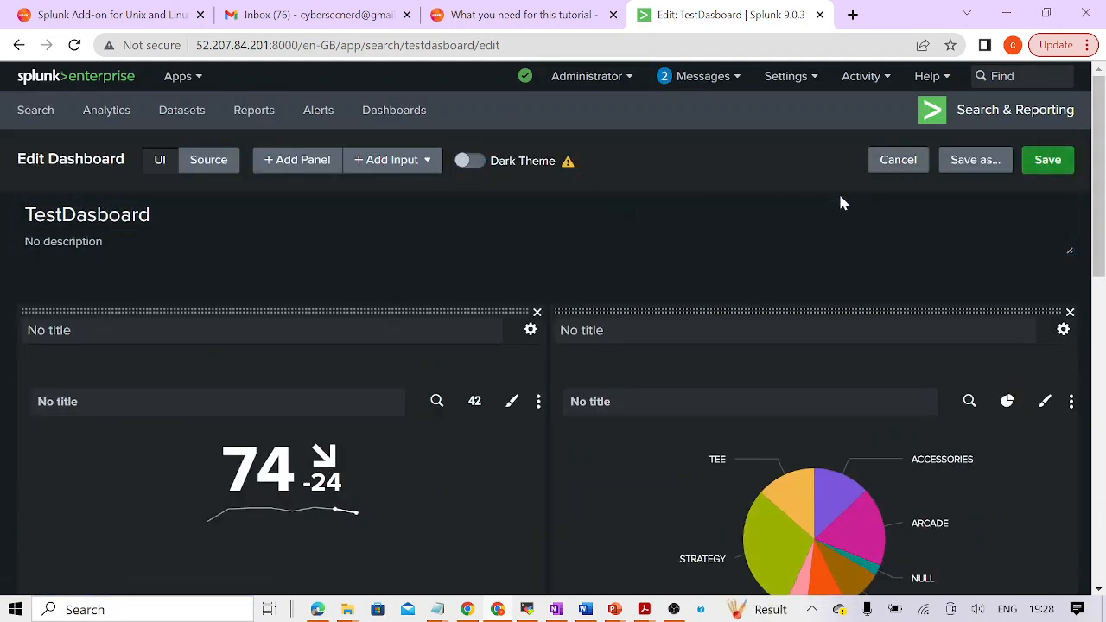
pyautogui.click(1027, 161)
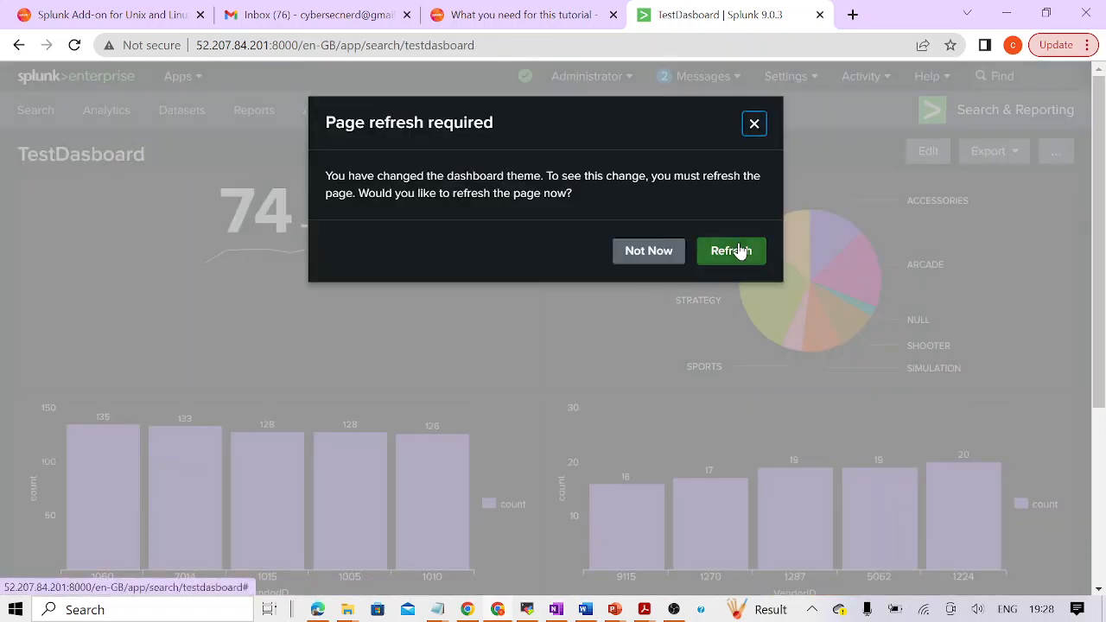
pyautogui.click(735, 249)
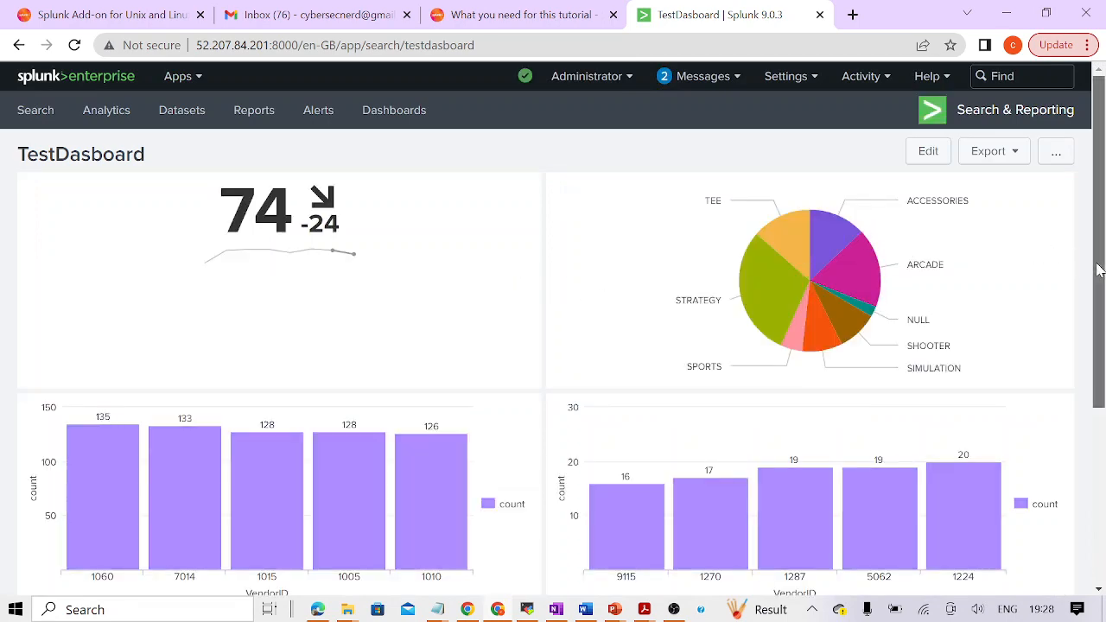
# Step: Review the light-themed dashboard panels and read the chart color notes in the Word document NotesAndLinks
pyautogui.scroll(-3, 1095, 268)
pyautogui.scroll(3, 1061, 357)
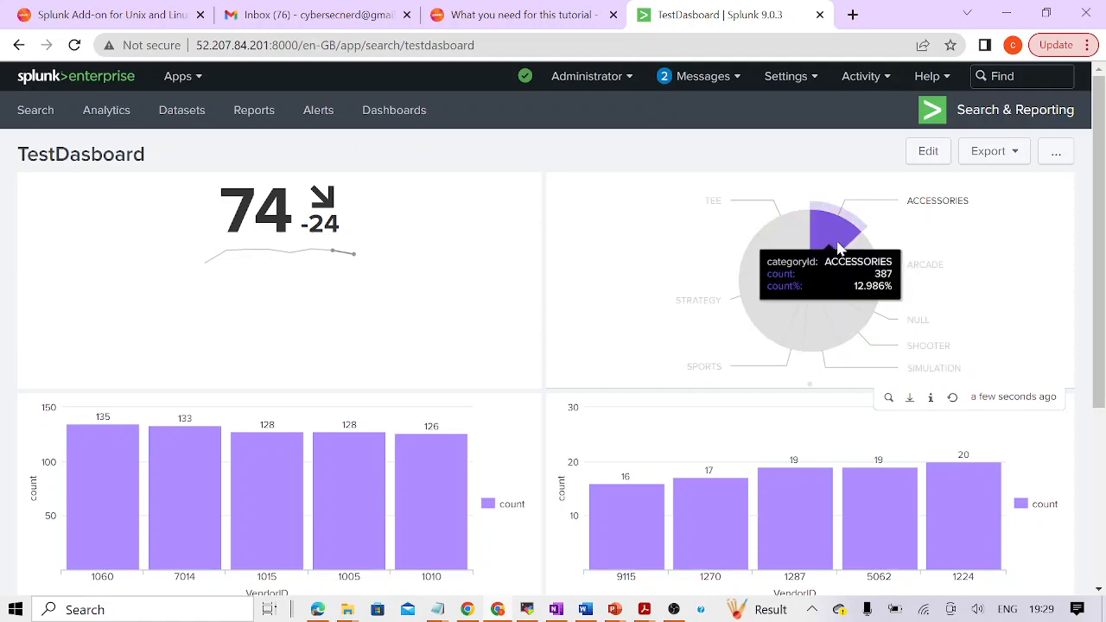
pyautogui.hotkey('alt', 'Tab')
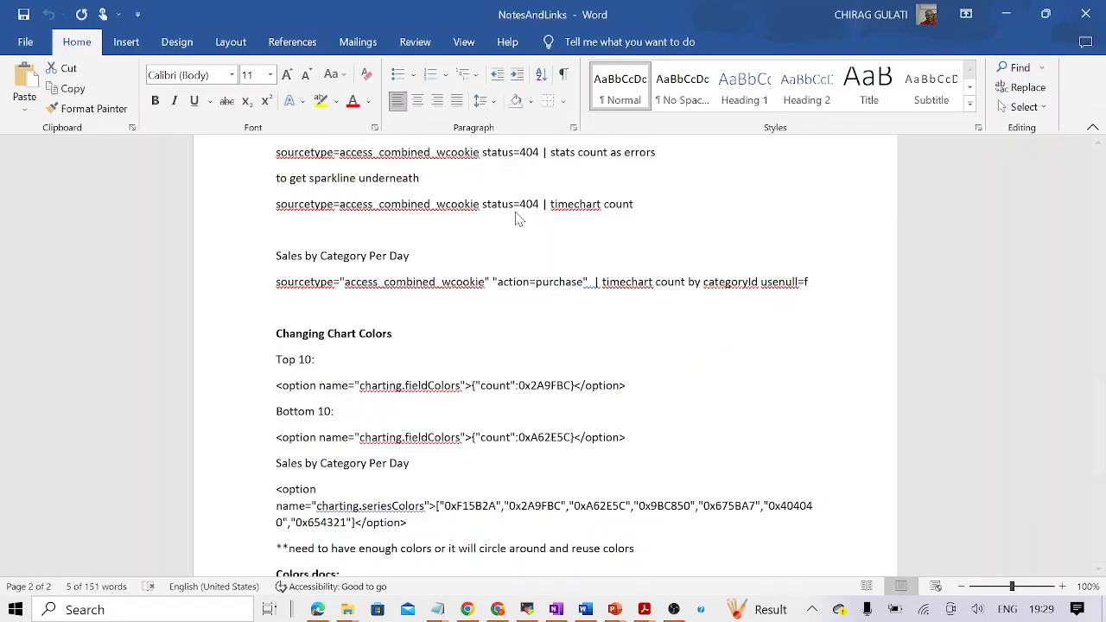
pyautogui.scroll(-2, 415, 377)
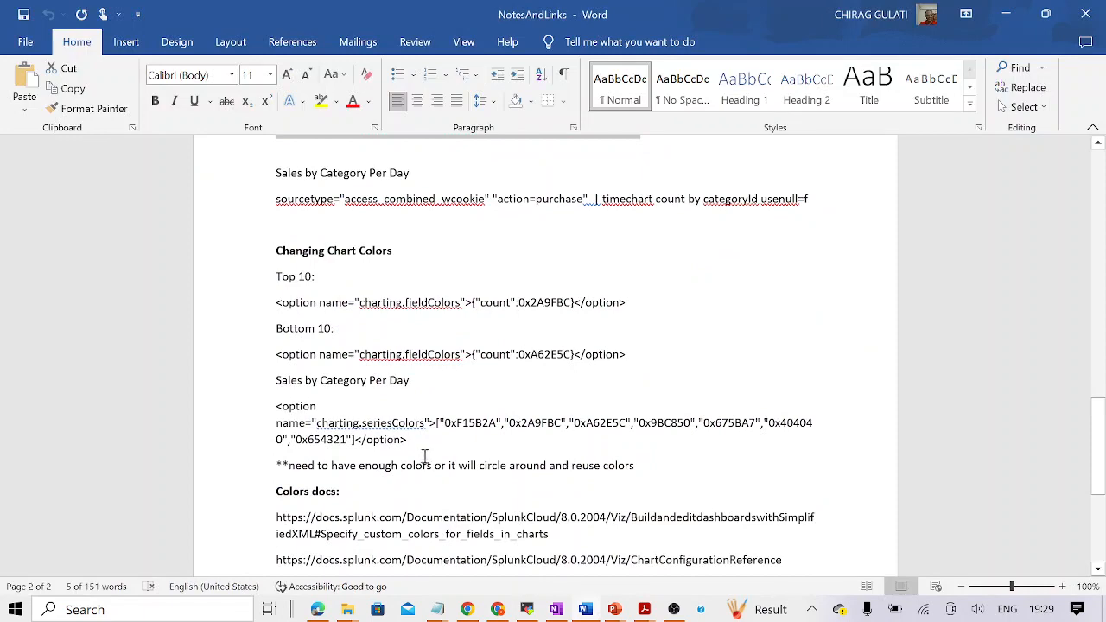
pyautogui.scroll(2, 429, 460)
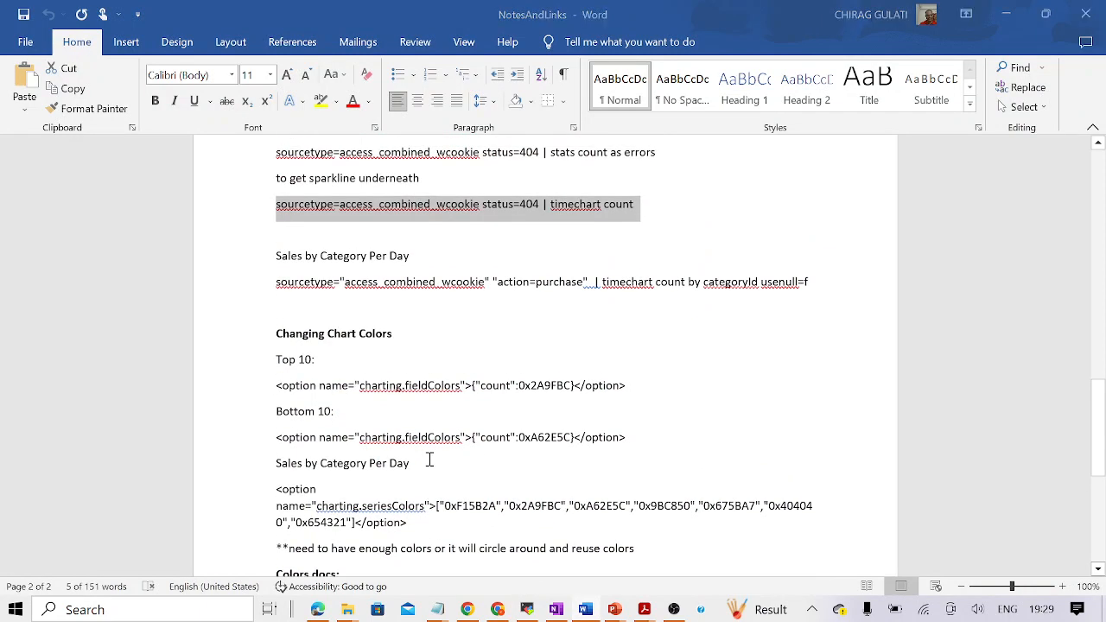
pyautogui.hotkey('alt', 'Tab')
pyautogui.scroll(-2, 1096, 376)
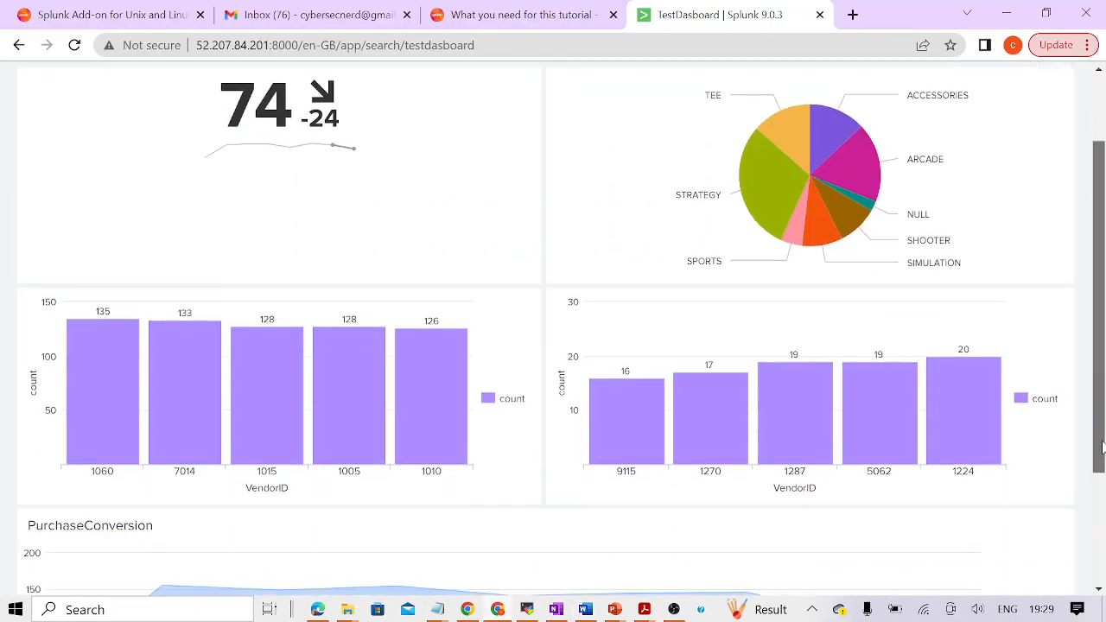
pyautogui.scroll(2, 1095, 376)
# Step: Open the dashboard for editing and set the top vendors column chart's legend position to None
pyautogui.click(928, 141)
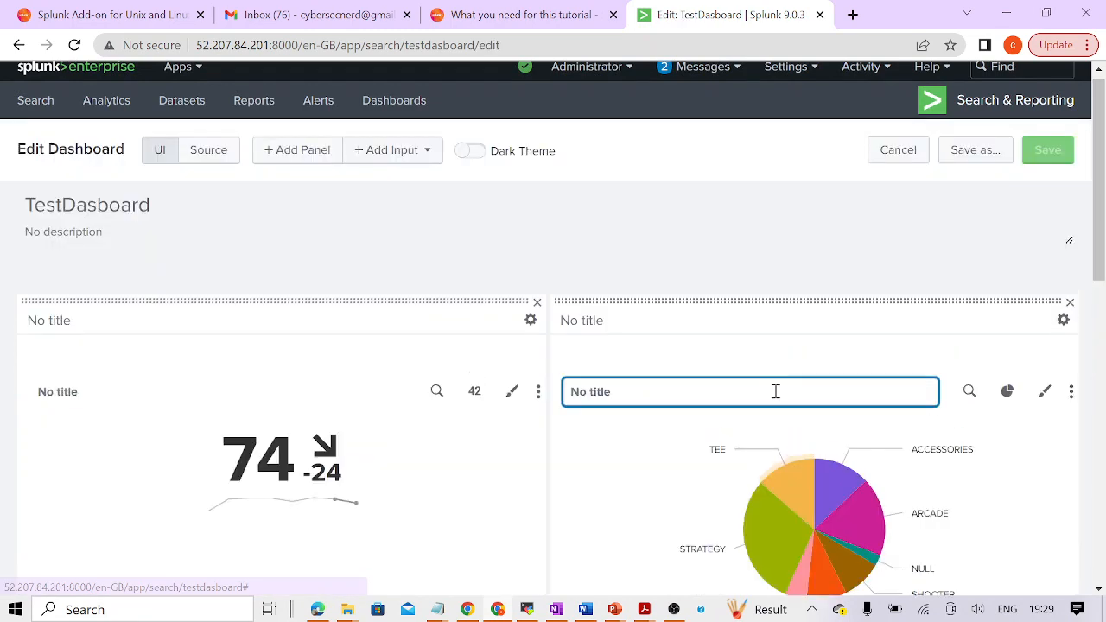
pyautogui.moveTo(1101, 268); pyautogui.dragTo(1099, 318)
pyautogui.scroll(-5, 1099, 317)
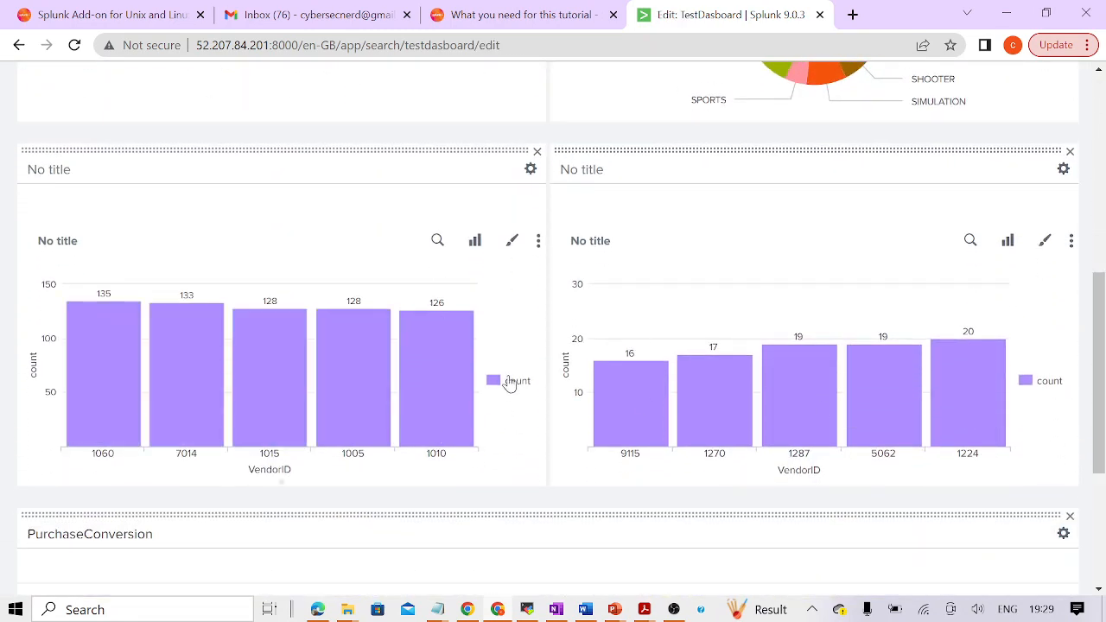
pyautogui.click(512, 244)
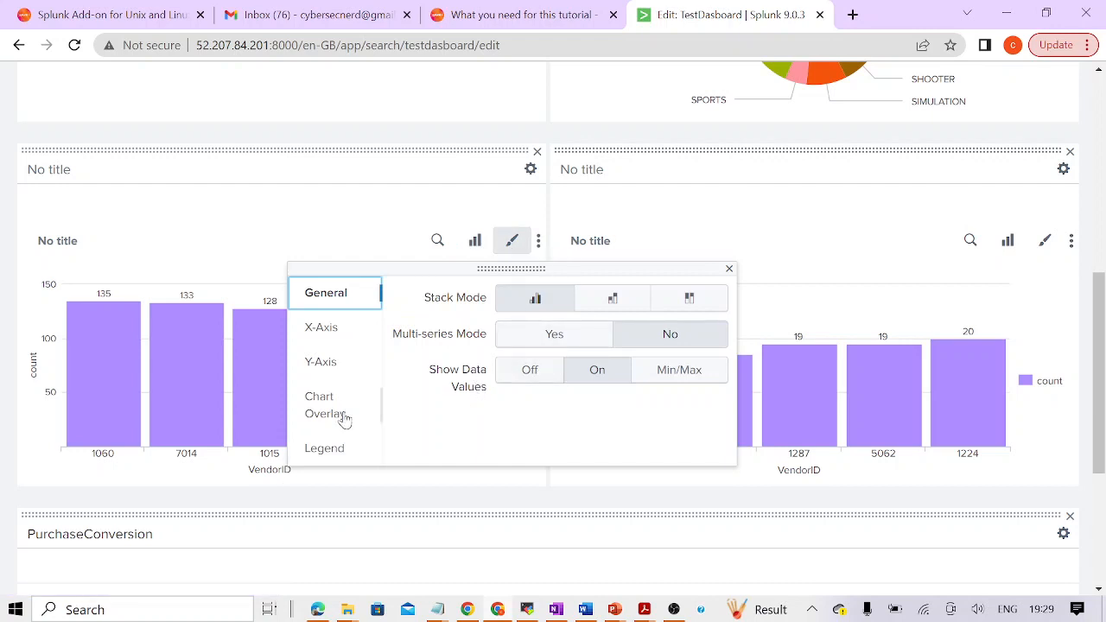
pyautogui.click(326, 453)
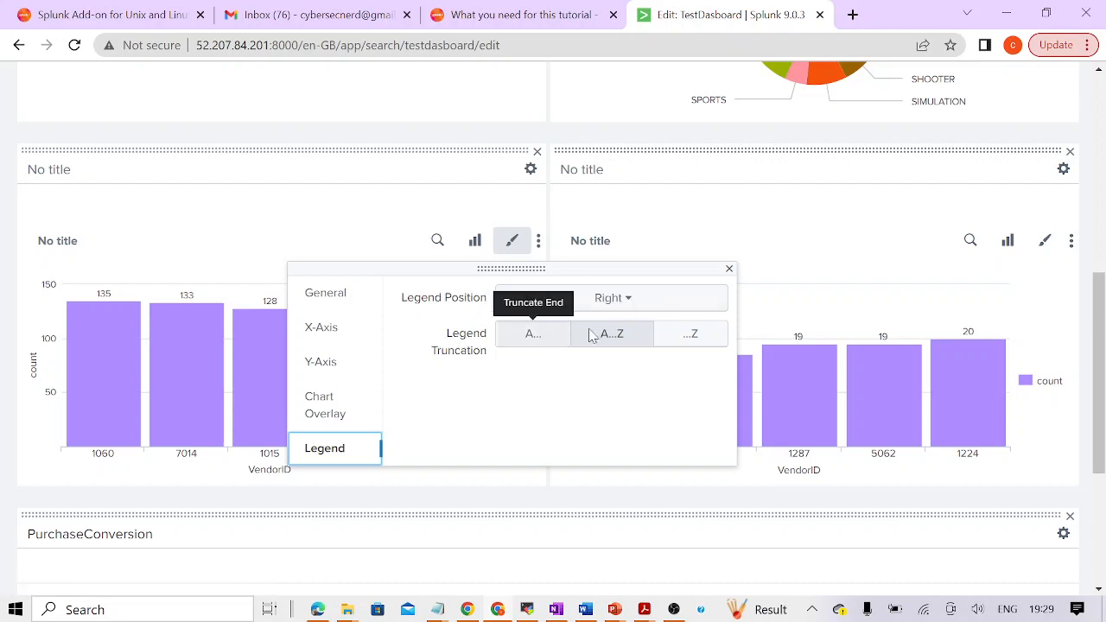
pyautogui.click(618, 302)
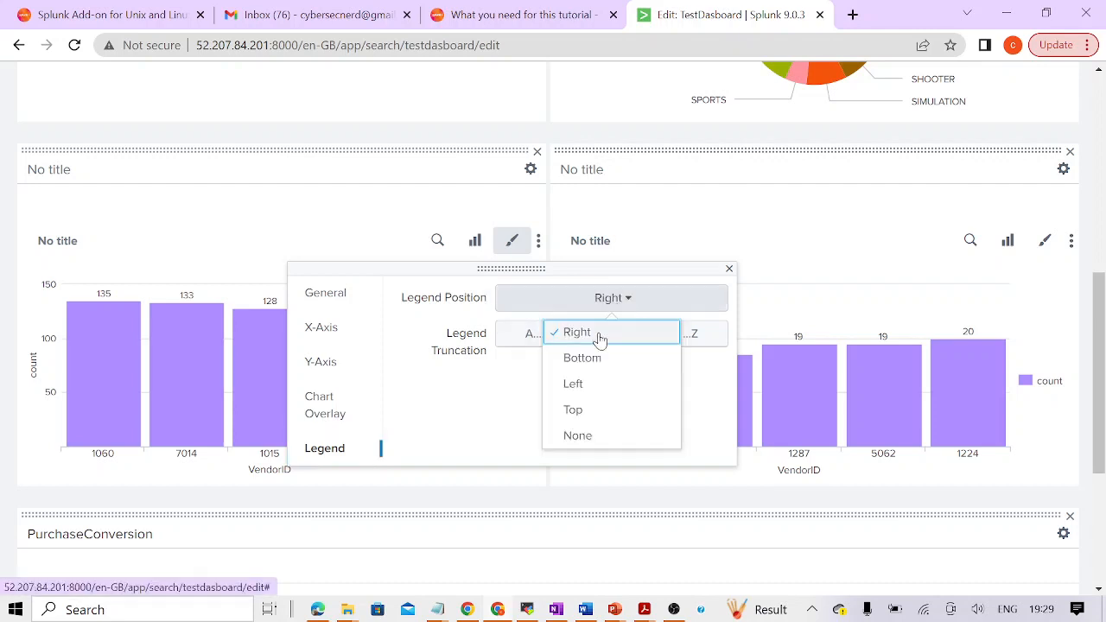
pyautogui.click(575, 437)
pyautogui.click(335, 205)
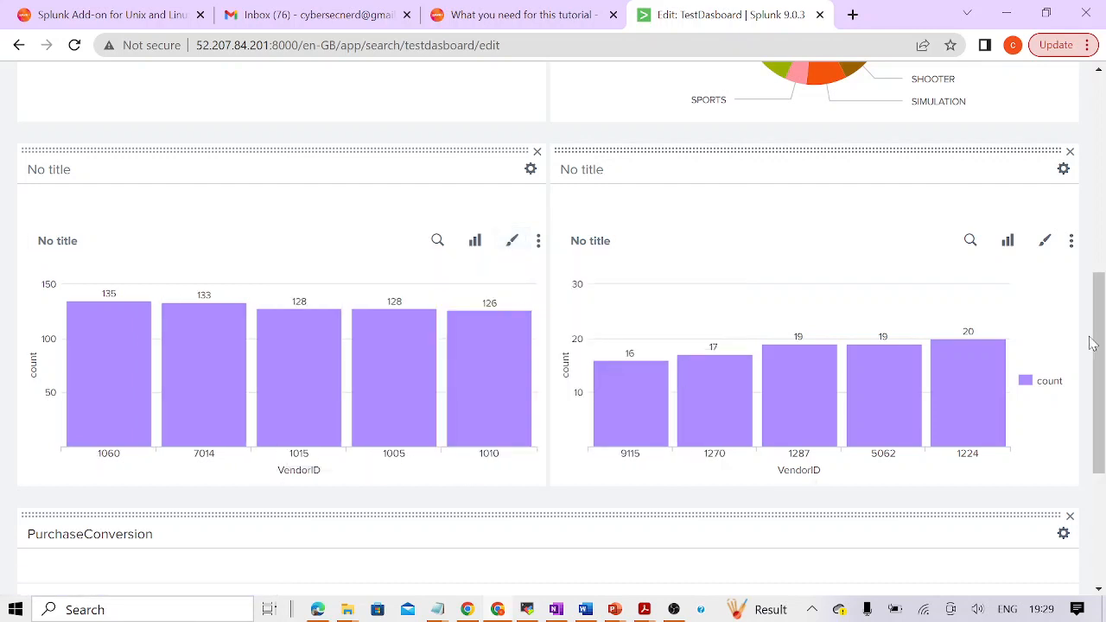
# Step: Set the rare vendors column chart's legend position to None and save the dashboard
pyautogui.click(1070, 240)
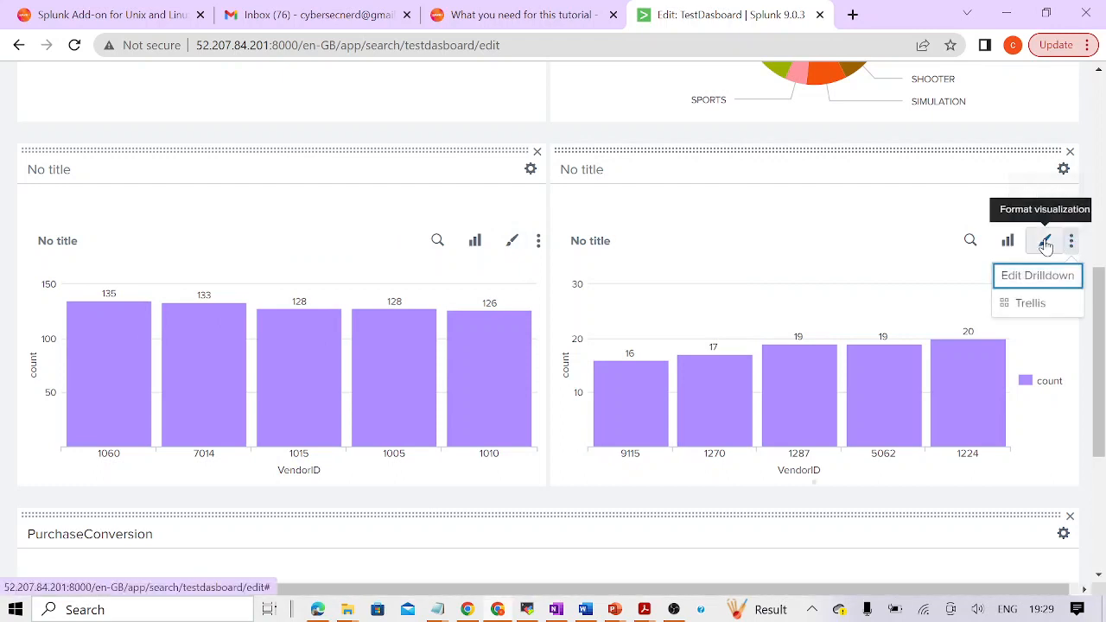
pyautogui.click(1046, 245)
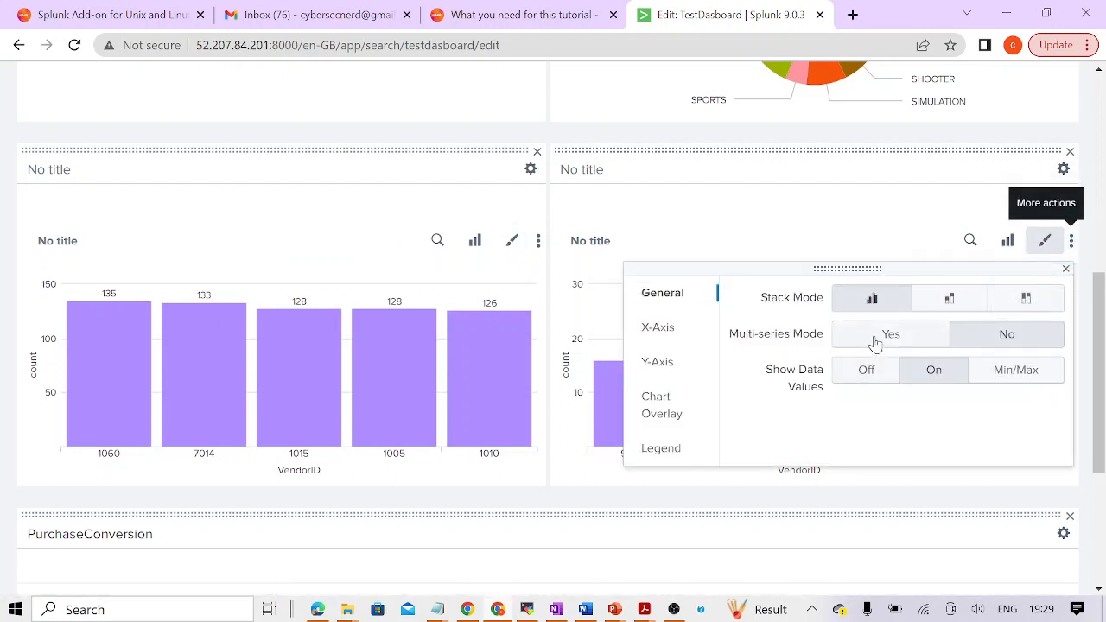
pyautogui.click(657, 447)
pyautogui.click(943, 299)
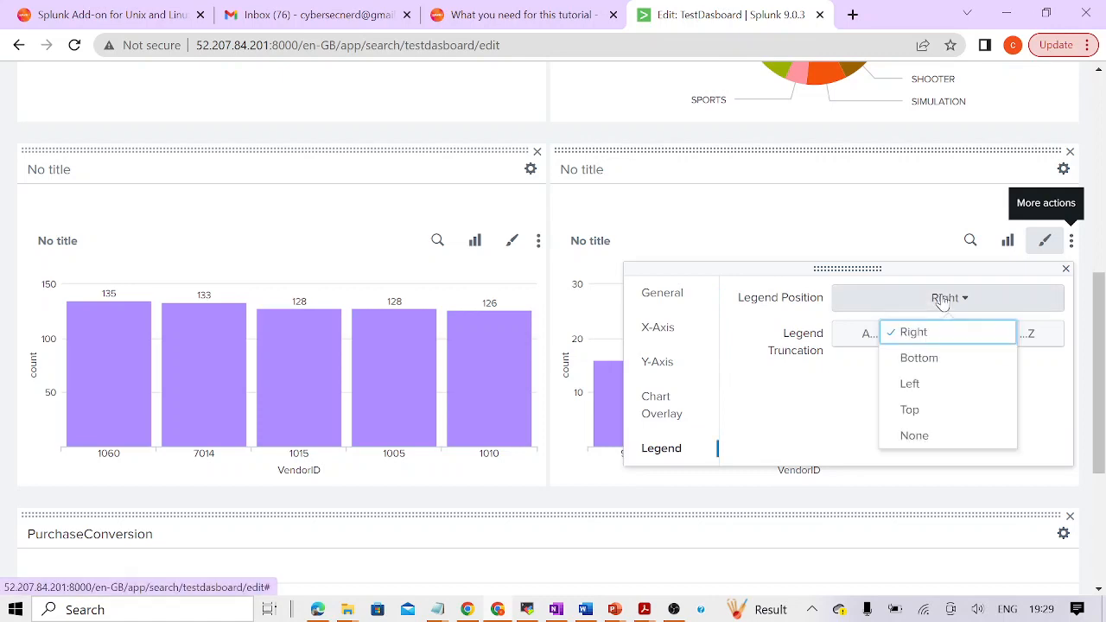
pyautogui.click(913, 435)
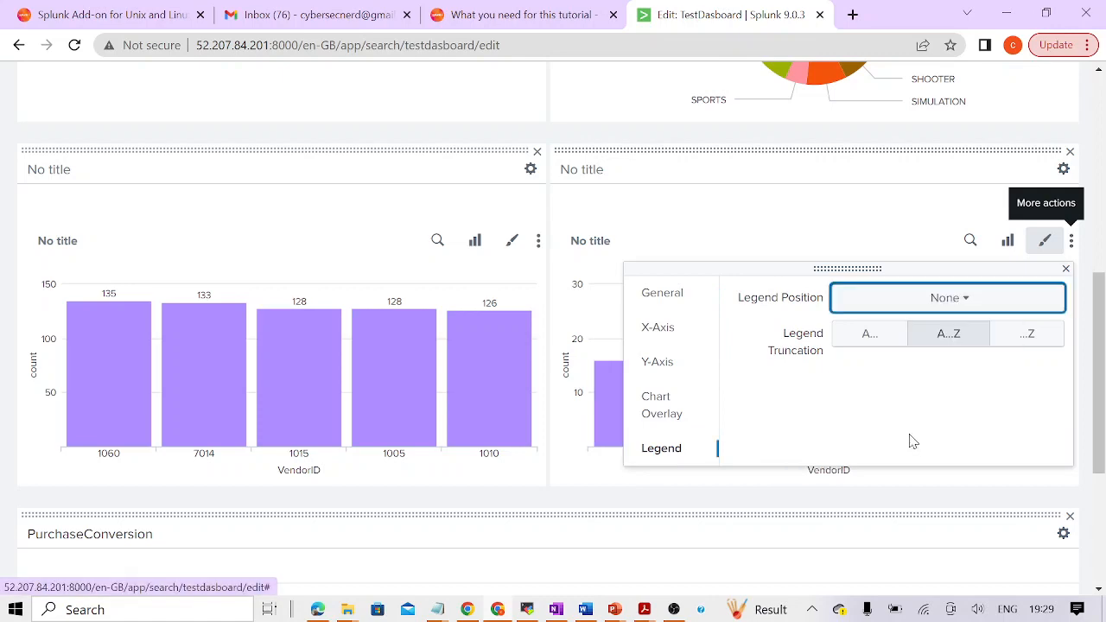
pyautogui.click(917, 220)
pyautogui.scroll(5, 994, 303)
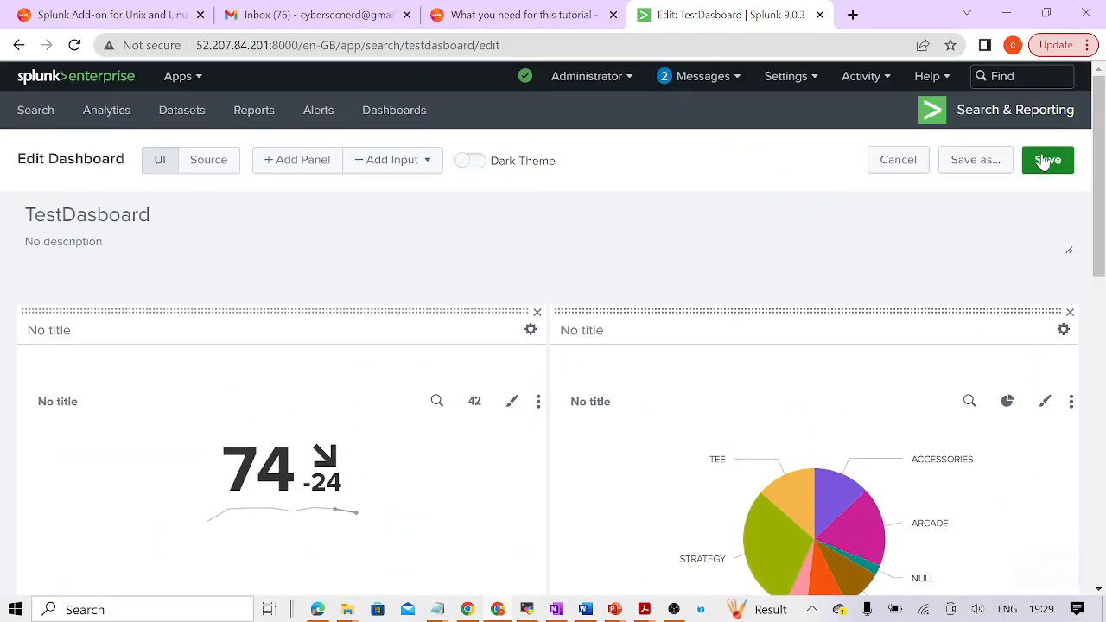
pyautogui.click(1044, 163)
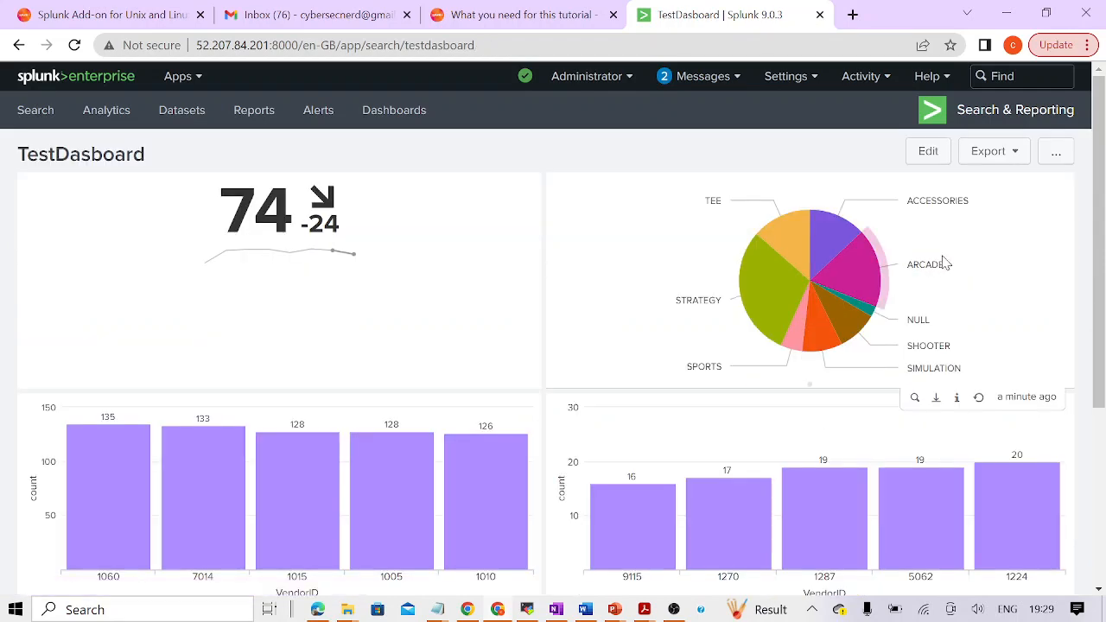
pyautogui.moveTo(1101, 280)
pyautogui.mouseDown()
pyautogui.moveTo(1101, 494)
pyautogui.moveTo(1100, 259)
pyautogui.mouseUp()
# Step: Open TestDasboard's XML source for editing and locate the end of the "top 5 VendorID" chart's options
pyautogui.click(921, 155)
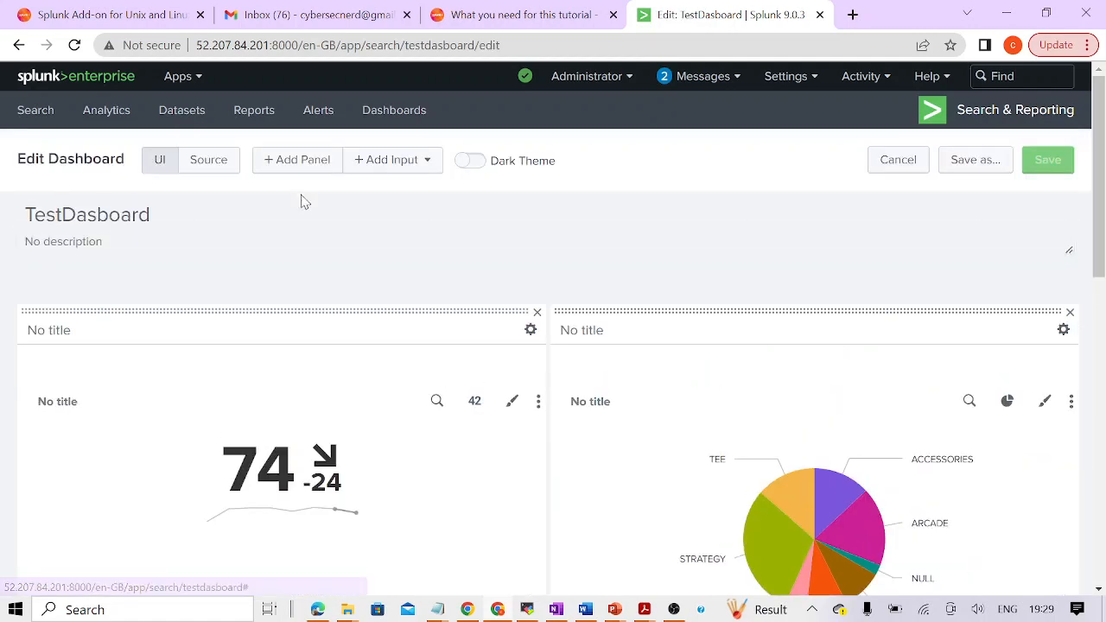
pyautogui.click(209, 163)
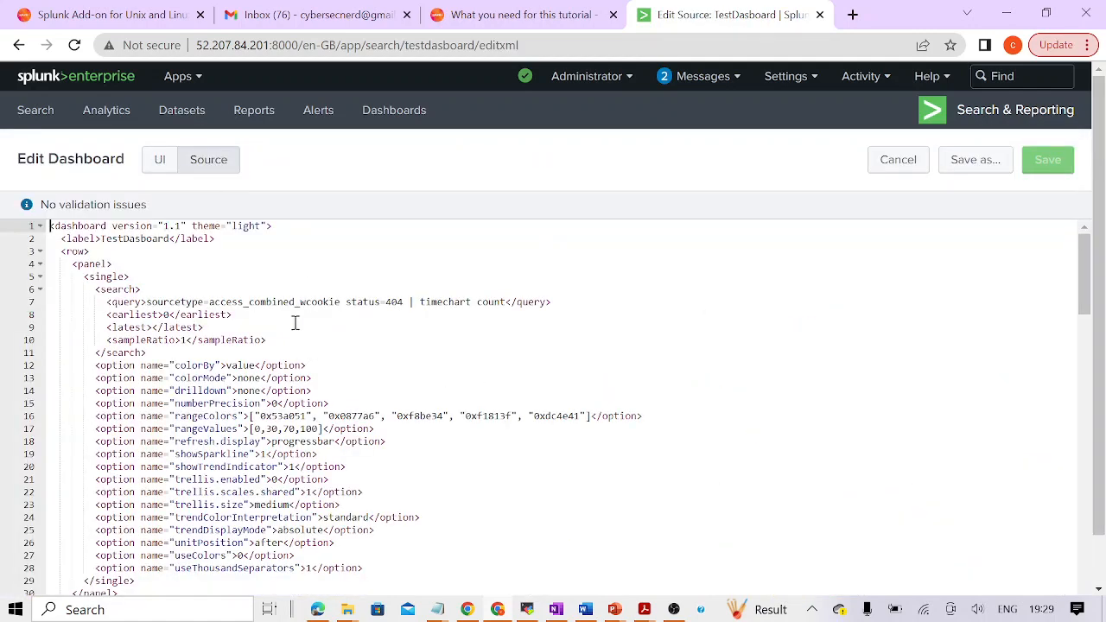
pyautogui.moveTo(1083, 285)
pyautogui.mouseDown()
pyautogui.moveTo(1084, 324)
pyautogui.moveTo(1082, 287)
pyautogui.mouseUp()
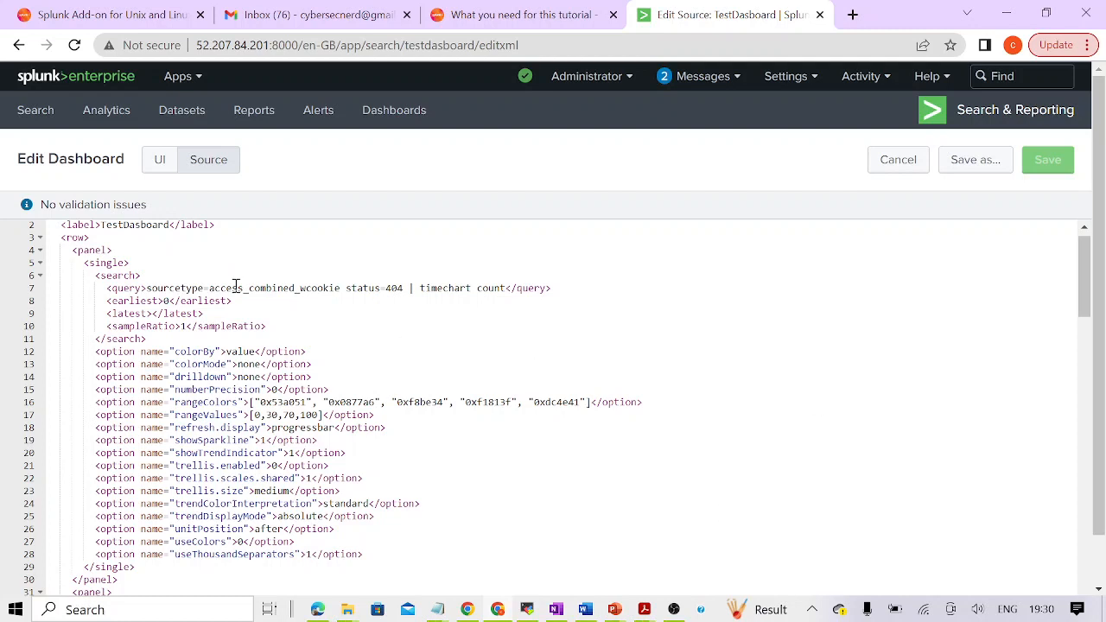
pyautogui.moveTo(149, 288); pyautogui.dragTo(456, 288)
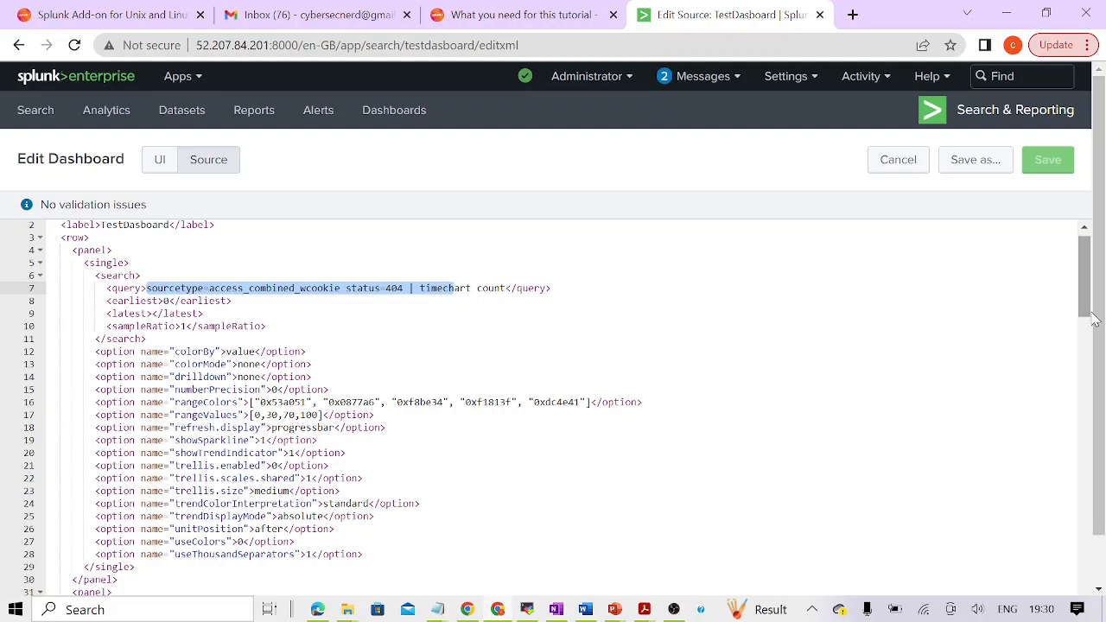
pyautogui.moveTo(1084, 307); pyautogui.dragTo(1097, 471)
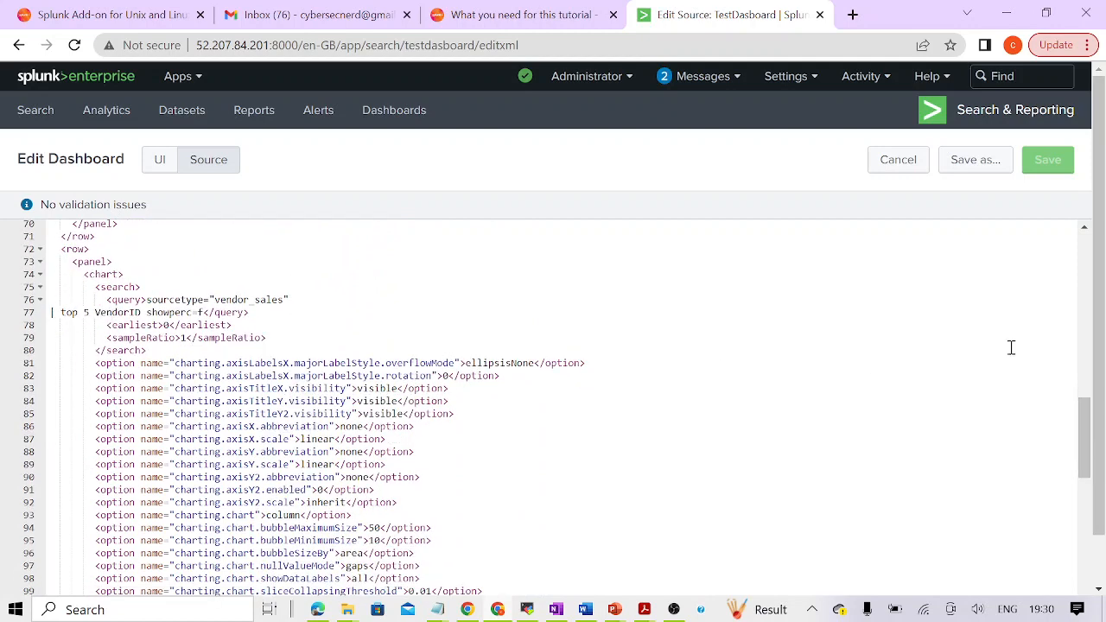
pyautogui.moveTo(1082, 422); pyautogui.dragTo(1085, 470)
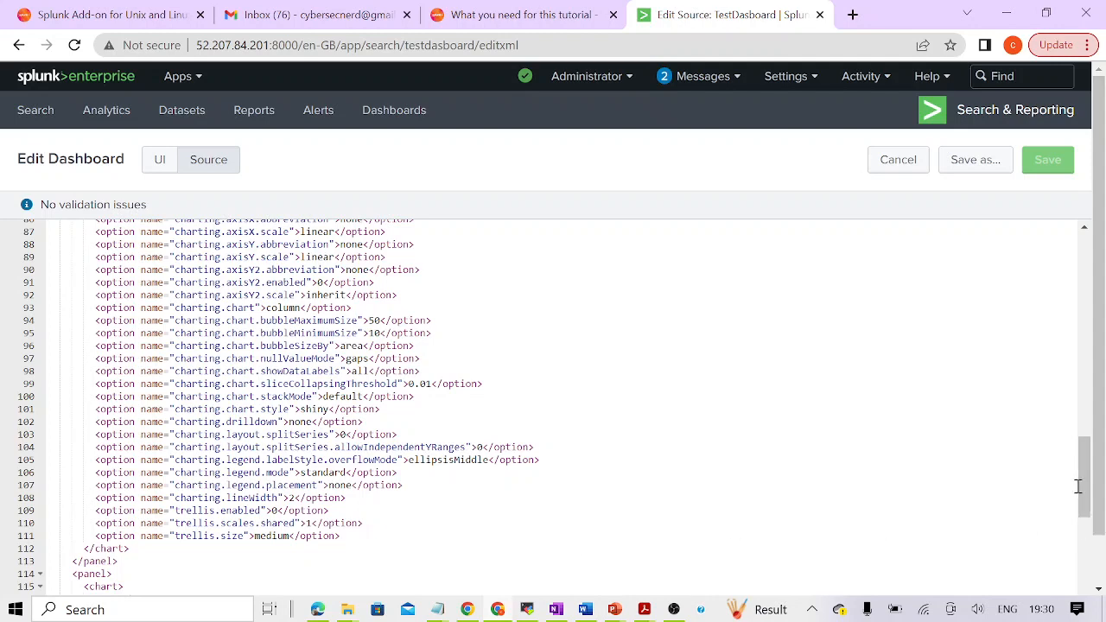
pyautogui.moveTo(1086, 503); pyautogui.dragTo(1086, 511)
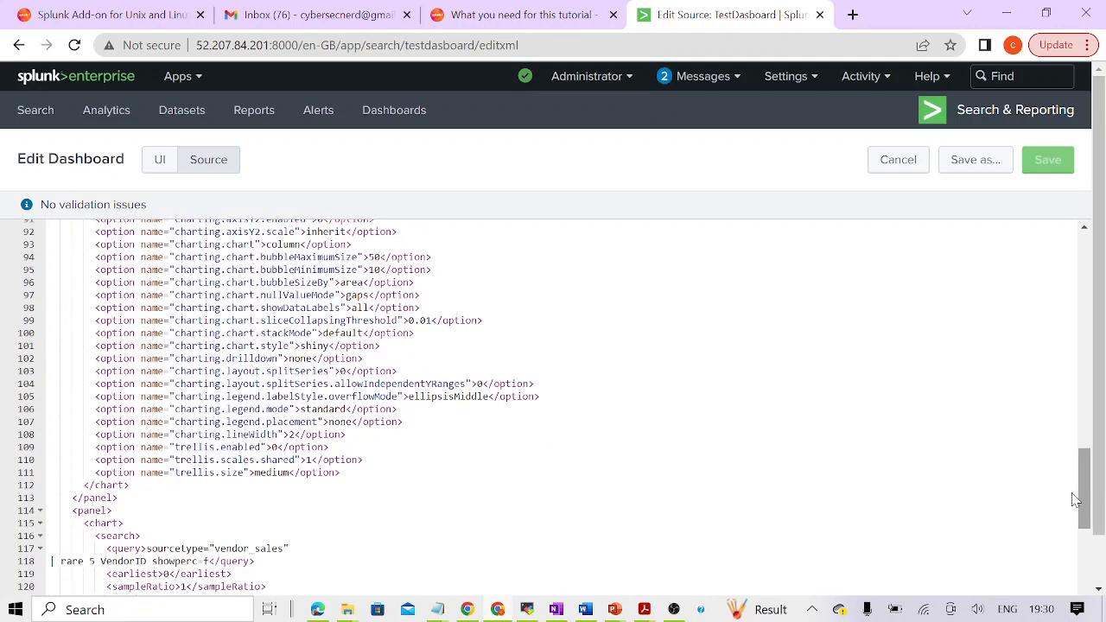
# Step: Switch to the NotesAndLinks Word document and copy the Top 10 charting.fieldColors option line with color 0x2A9FBC
pyautogui.hotkey('alt', 'Tab')
pyautogui.scroll(-3, 387, 525)
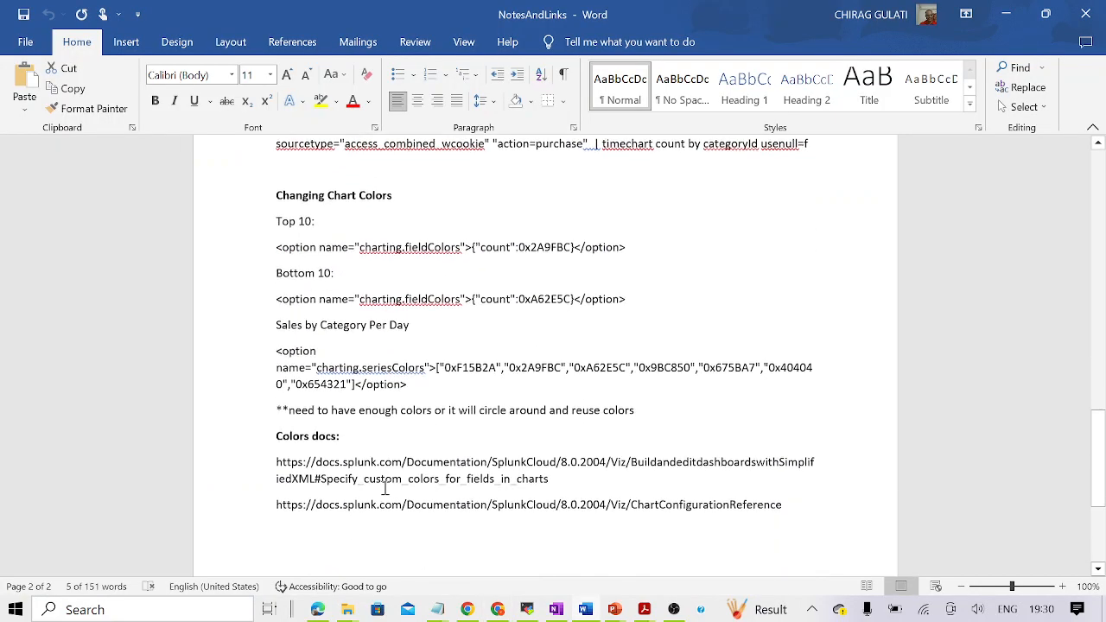
pyautogui.scroll(2, 388, 471)
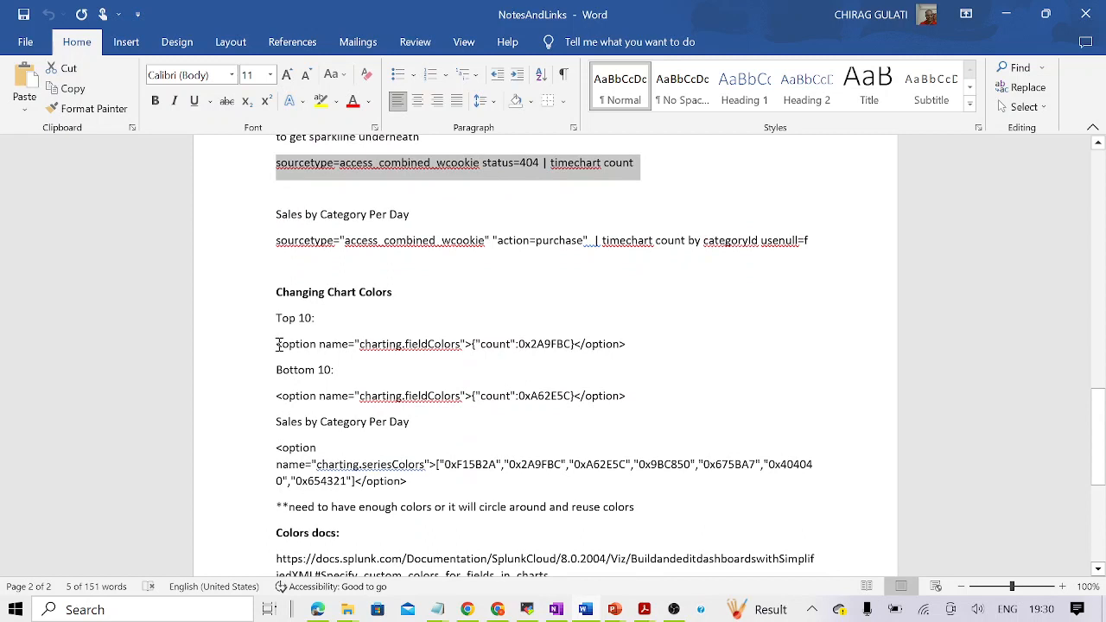
pyautogui.moveTo(279, 344); pyautogui.dragTo(624, 341)
pyautogui.hotkey('ctrl', 'c')
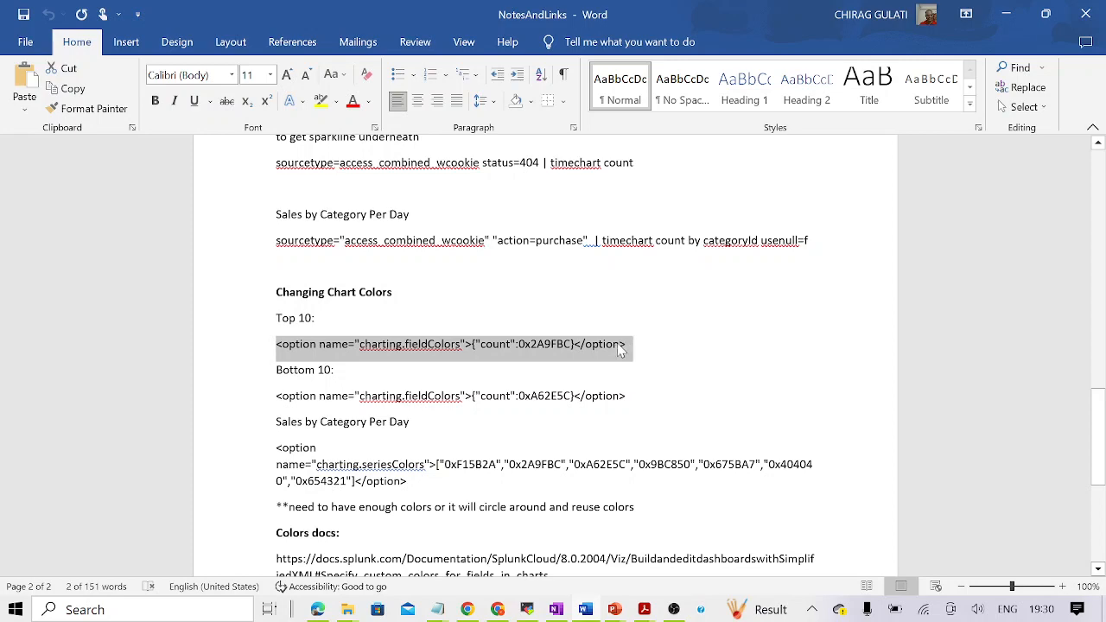
# Step: Back in the Splunk source, paste the copied charting.fieldColors option on a new line after trellis.size in the "top 5 VendorID" chart
pyautogui.hotkey('alt', 'Tab')
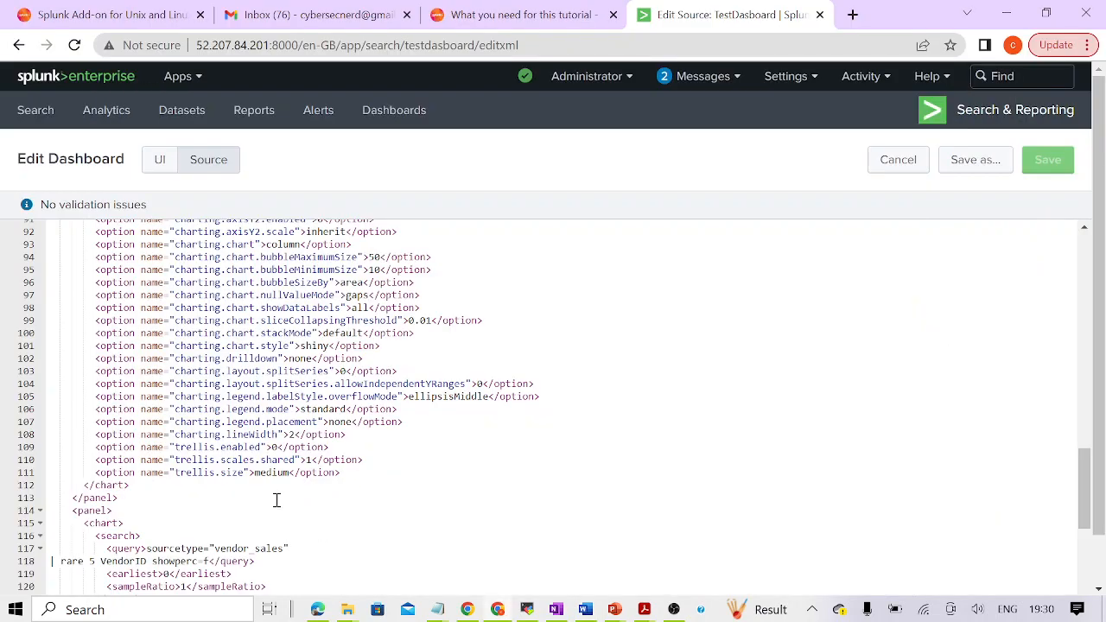
pyautogui.click(377, 472)
pyautogui.press('Return')
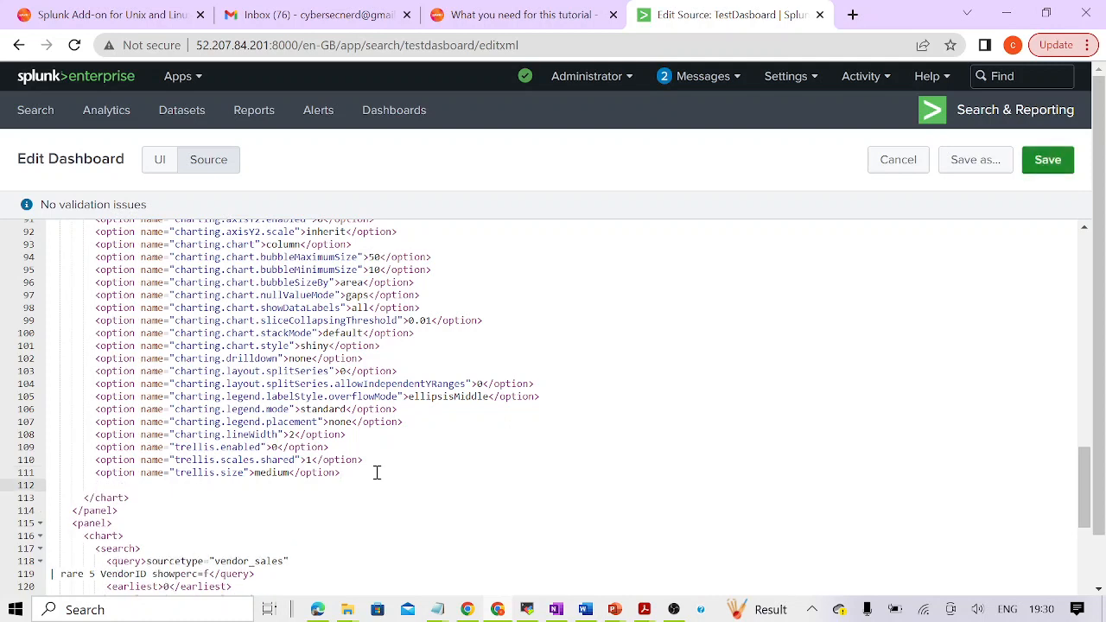
pyautogui.hotkey('ctrl', 'v')
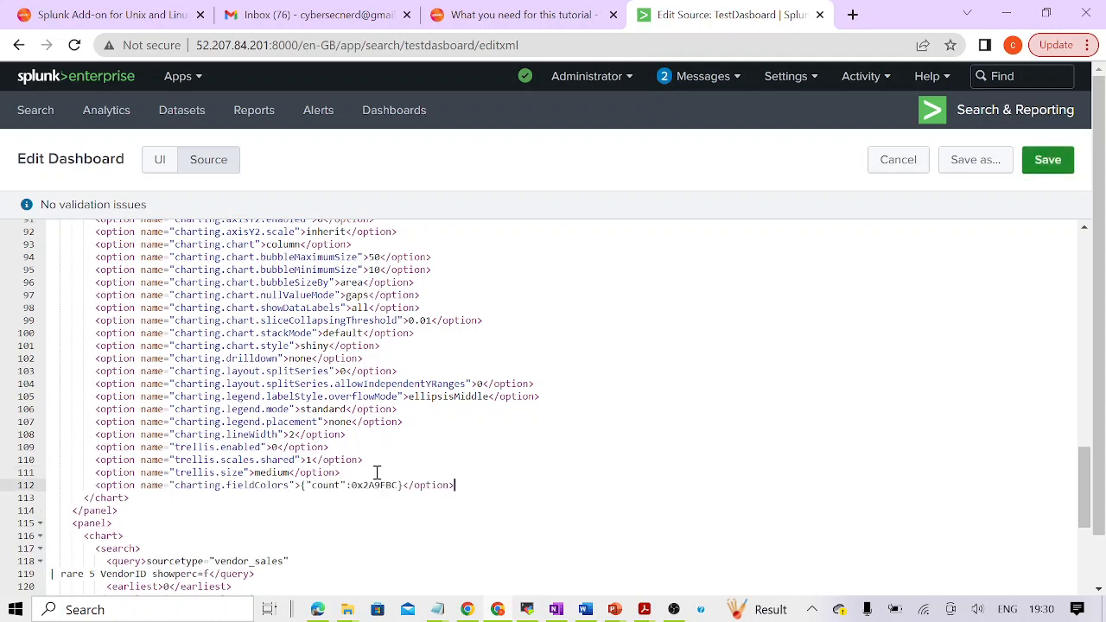
# Step: Save the edited dashboard source and review the recolored vendor charts on TestDasboard
pyautogui.click(1058, 166)
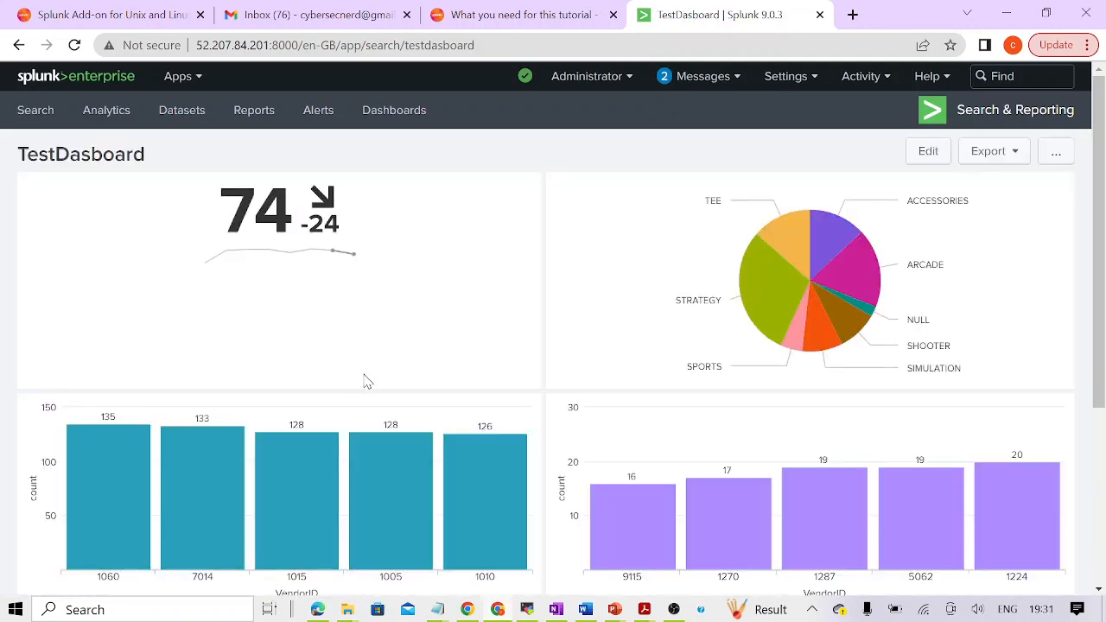
pyautogui.moveTo(1101, 359); pyautogui.dragTo(1098, 424)
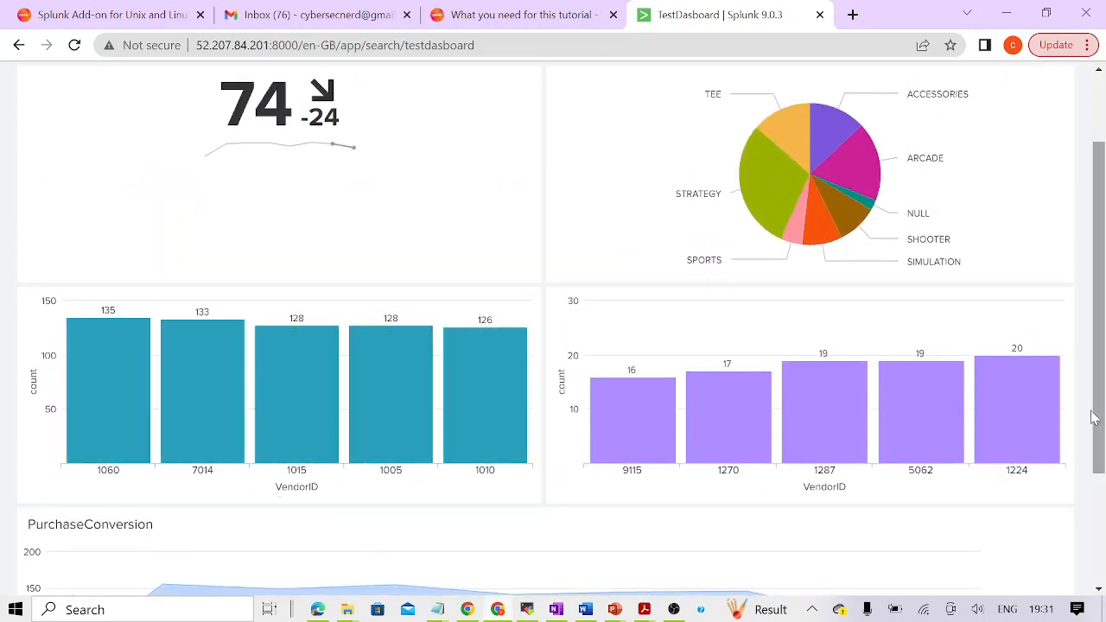
pyautogui.moveTo(1095, 420); pyautogui.dragTo(1057, 264)
# Step: Edit the dashboard and title the 404 single-value panel "Status Errors" and the category pie chart panel "By CategoryId"
pyautogui.click(923, 151)
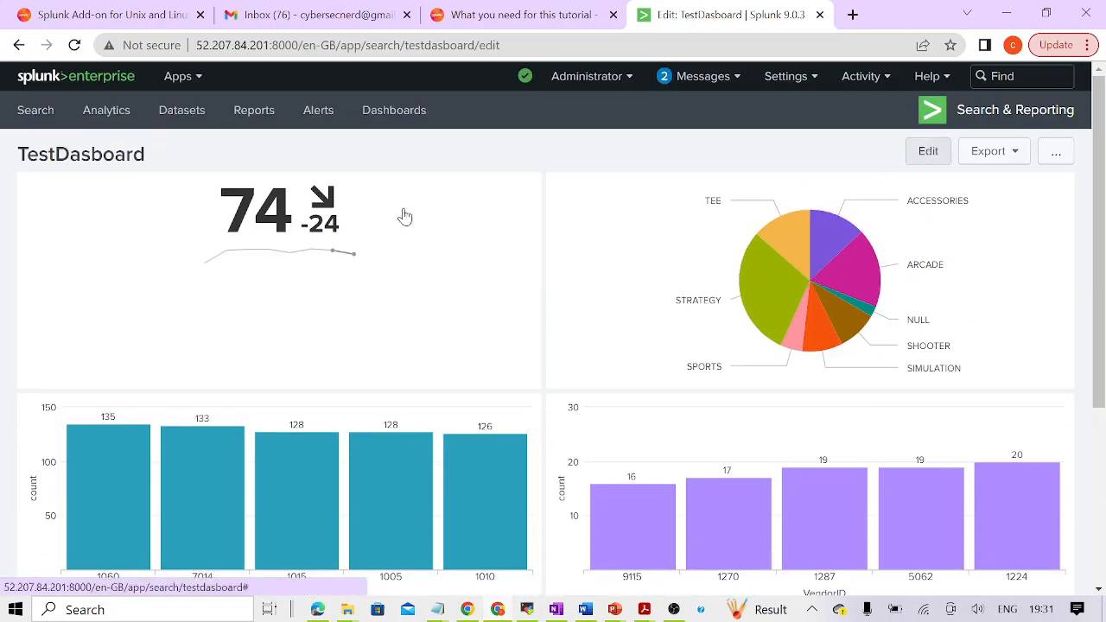
pyautogui.click(38, 327)
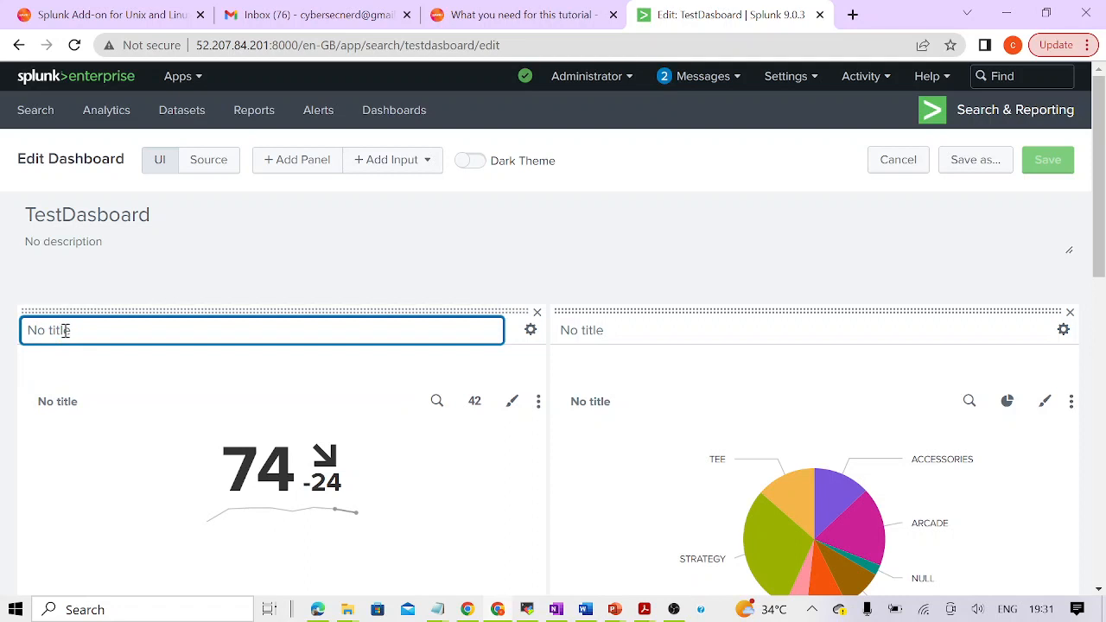
pyautogui.write('Status Errors')
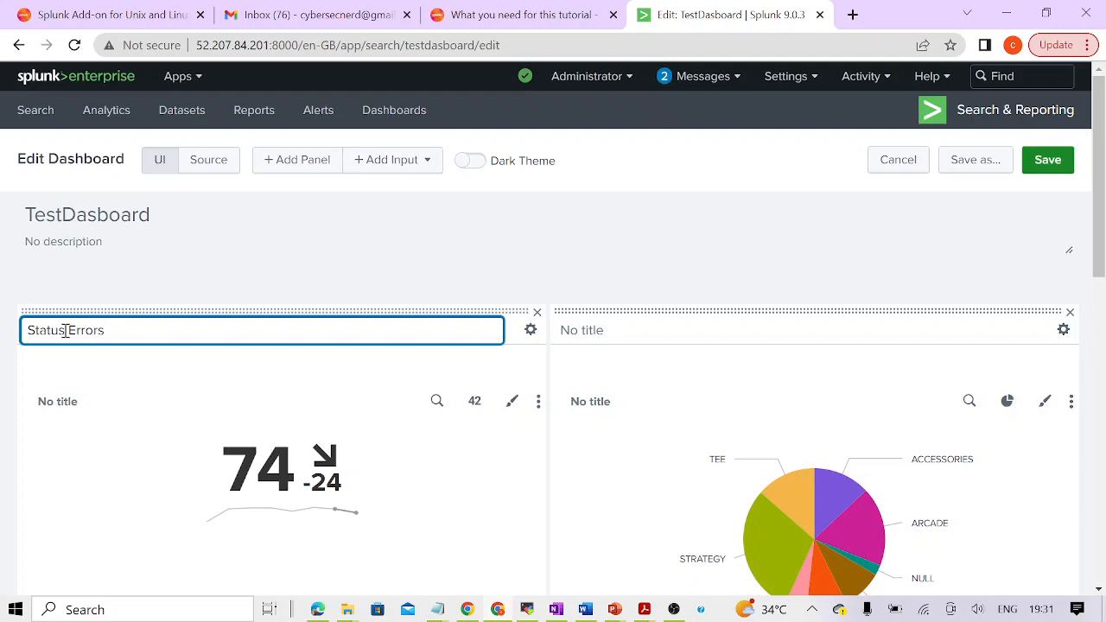
pyautogui.click(683, 333)
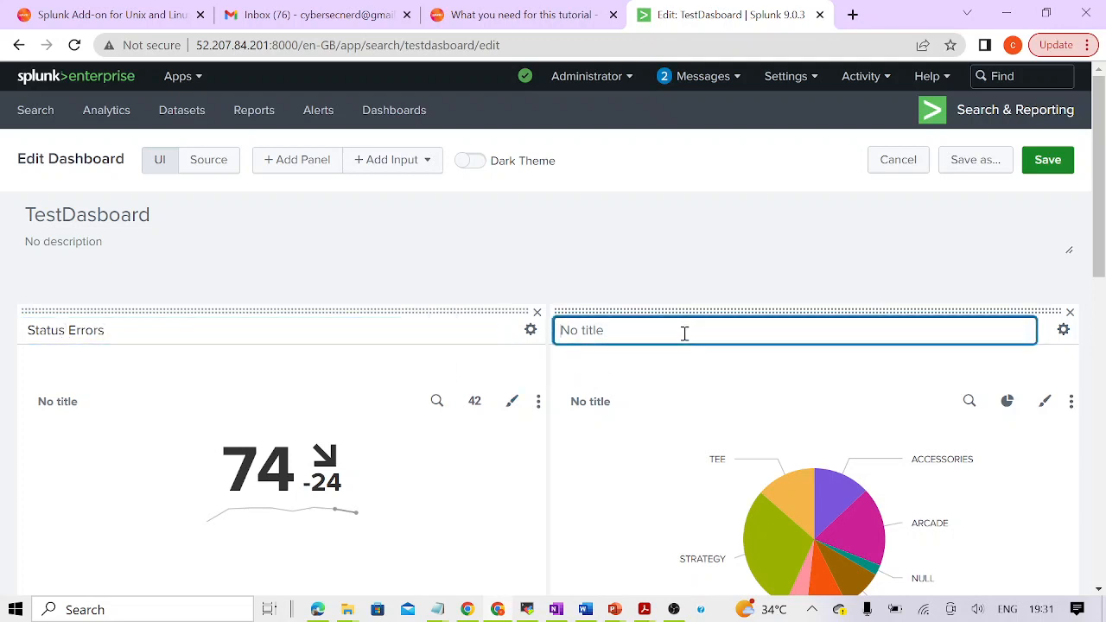
pyautogui.write('By CategoryId')
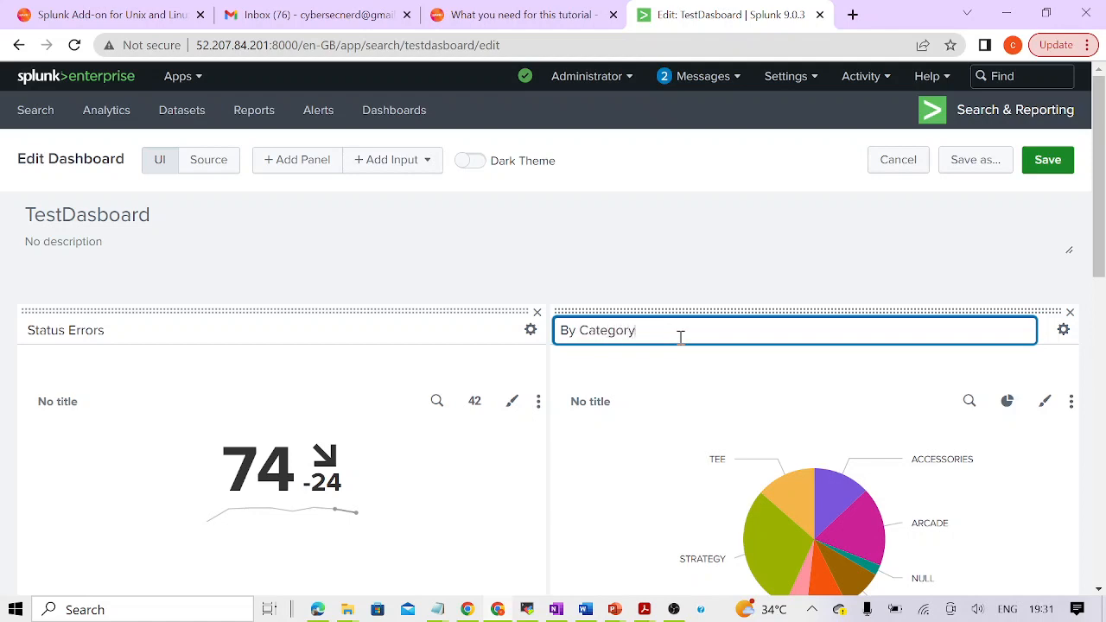
pyautogui.click(681, 278)
# Step: Title the top vendors chart panel "Top % Vendors" and the rare vendors chart panel "Bottom Vendors"
pyautogui.scroll(-5, 682, 279)
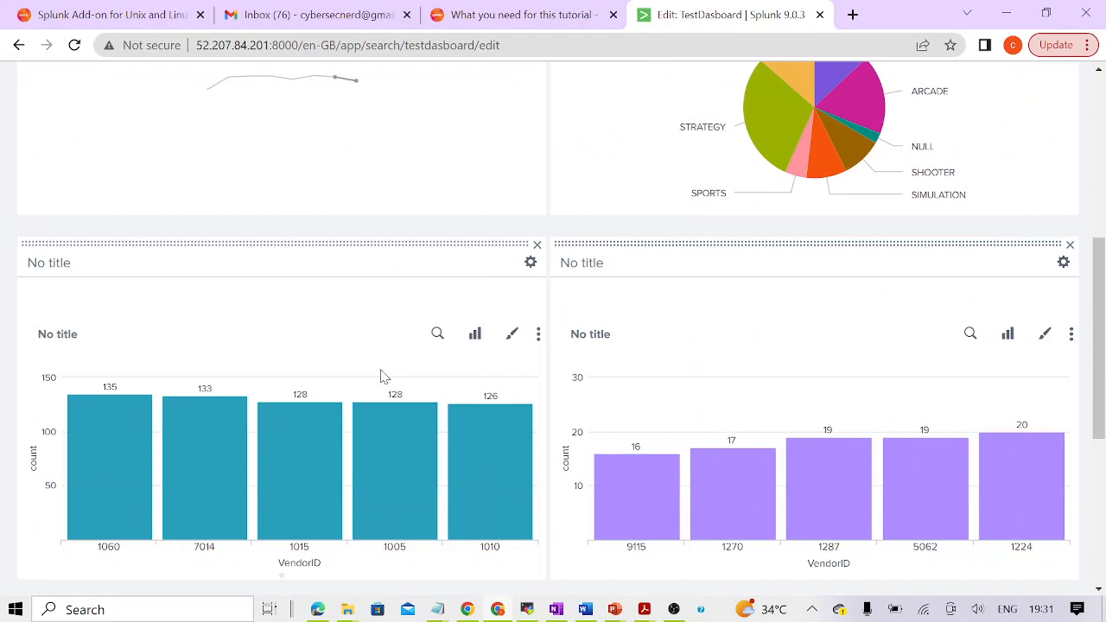
pyautogui.click(85, 263)
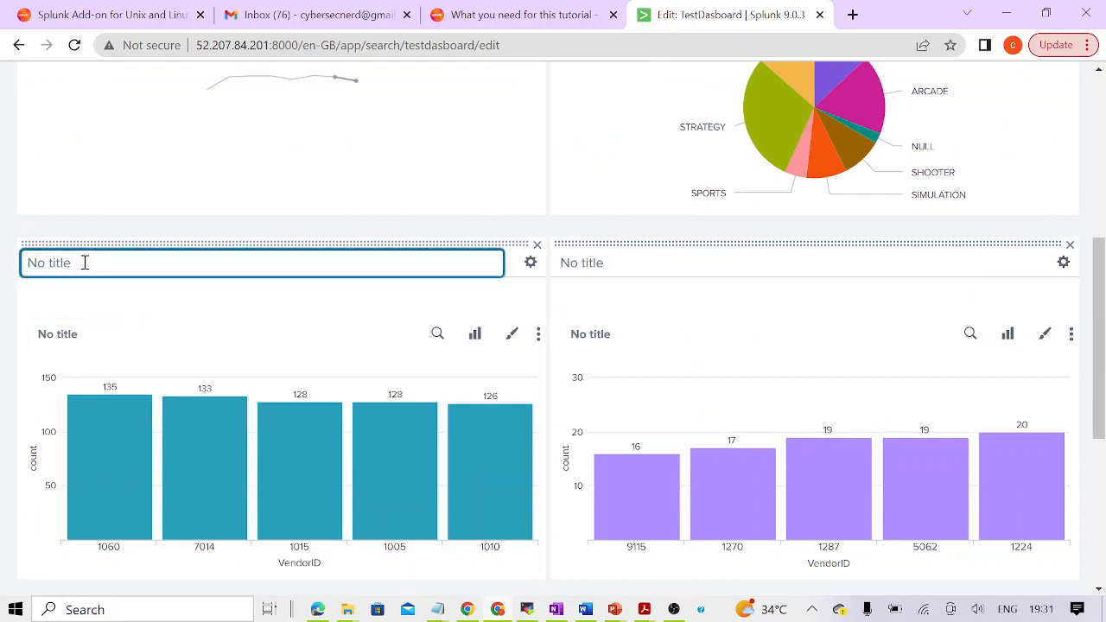
pyautogui.write('Top % Vendors')
pyautogui.click(567, 262)
pyautogui.write('Bottom Vendors')
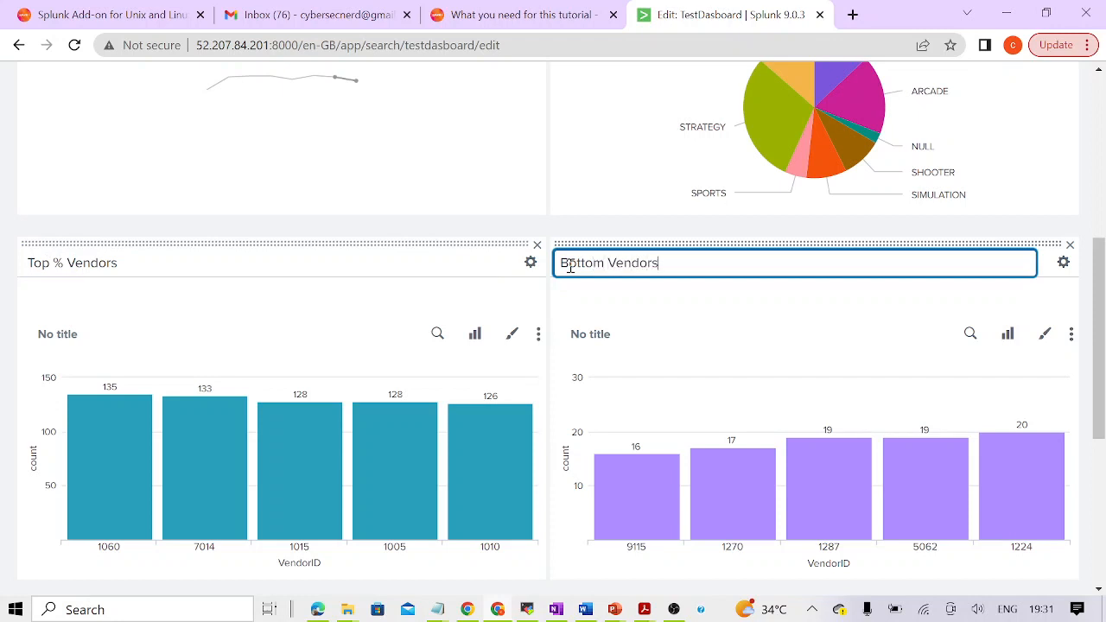
pyautogui.click(451, 178)
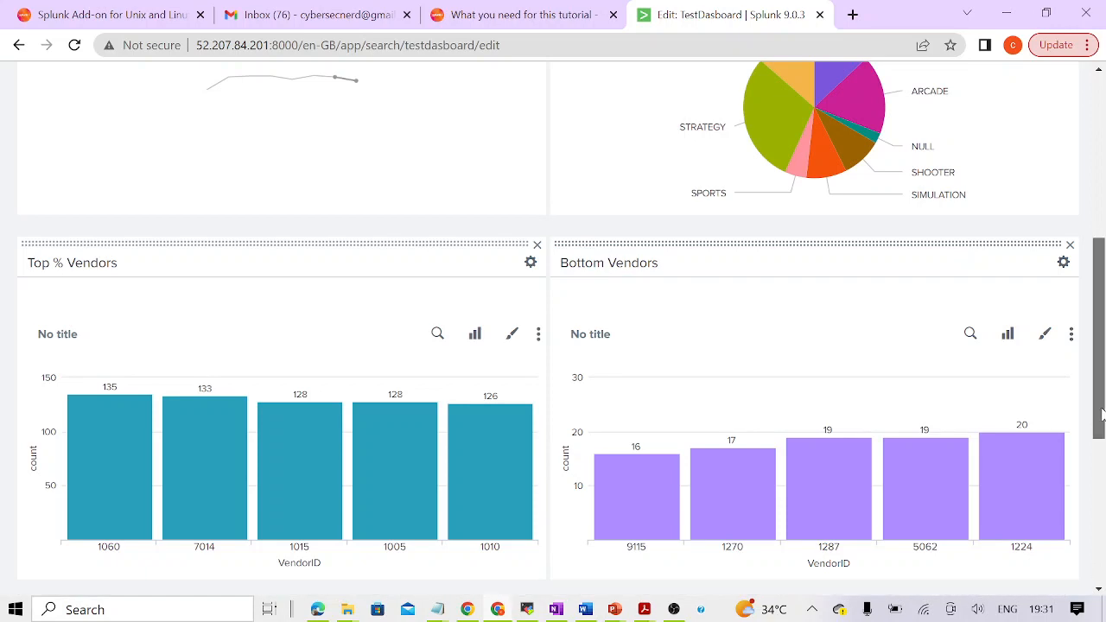
# Step: Review all panel titles down to PurchaseConversion and save the dashboard
pyautogui.moveTo(1099, 424); pyautogui.dragTo(1104, 563)
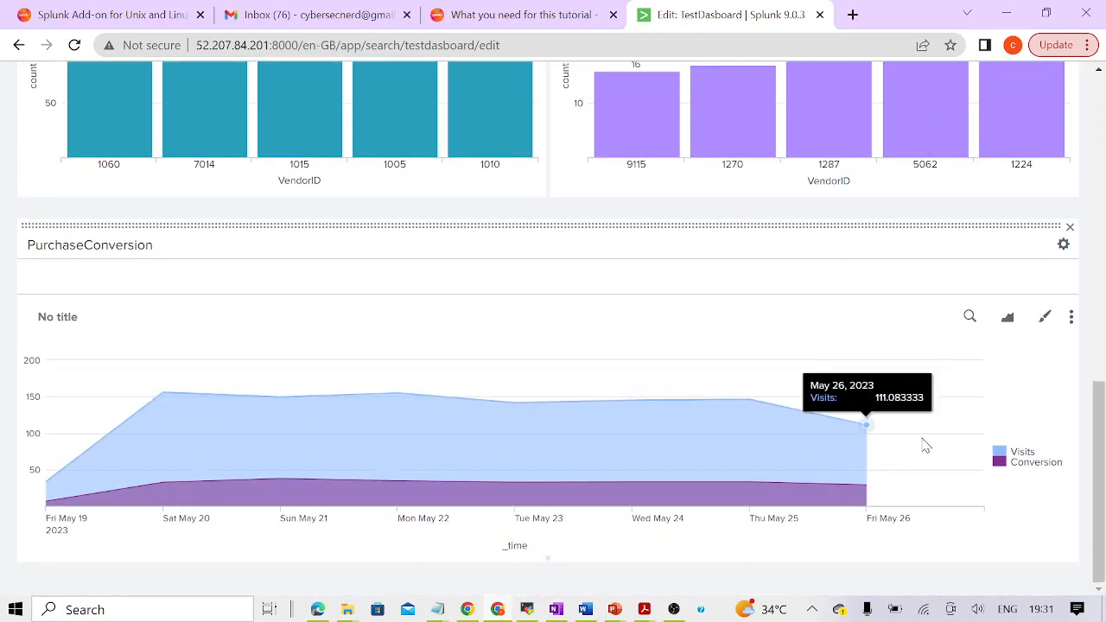
pyautogui.moveTo(1098, 495); pyautogui.dragTo(1080, 226)
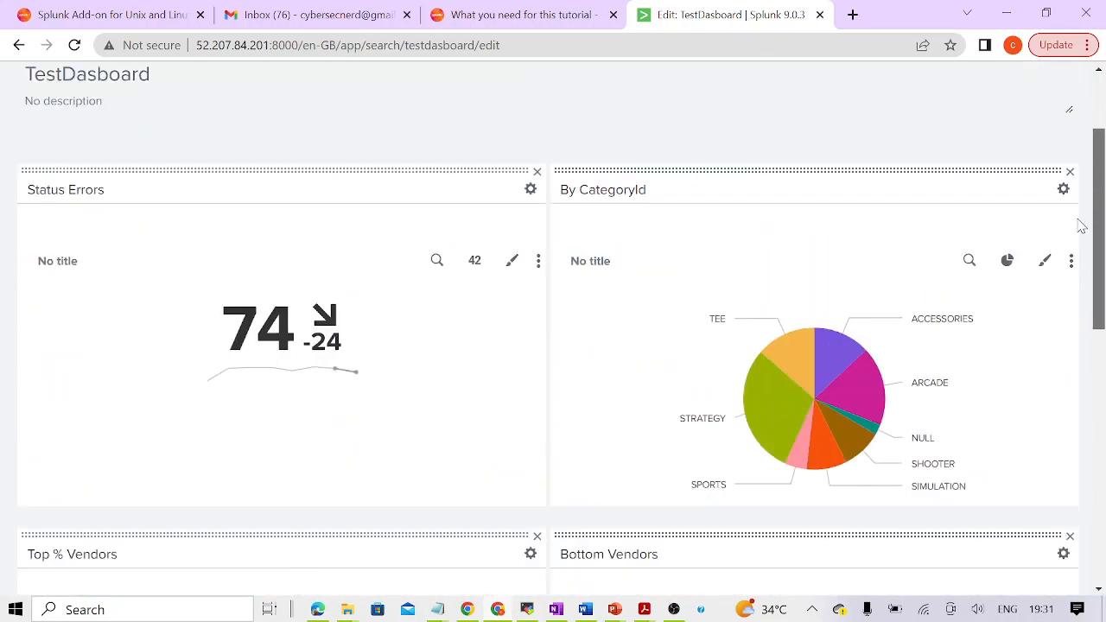
pyautogui.moveTo(843, 382)
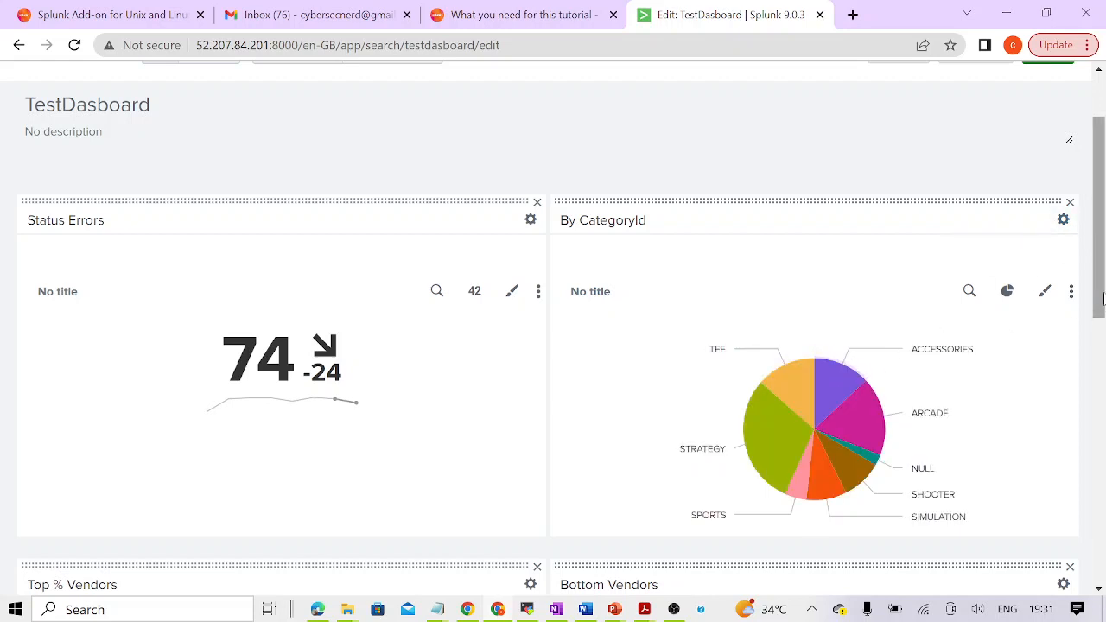
pyautogui.scroll(2, 1043, 171)
pyautogui.click(1043, 171)
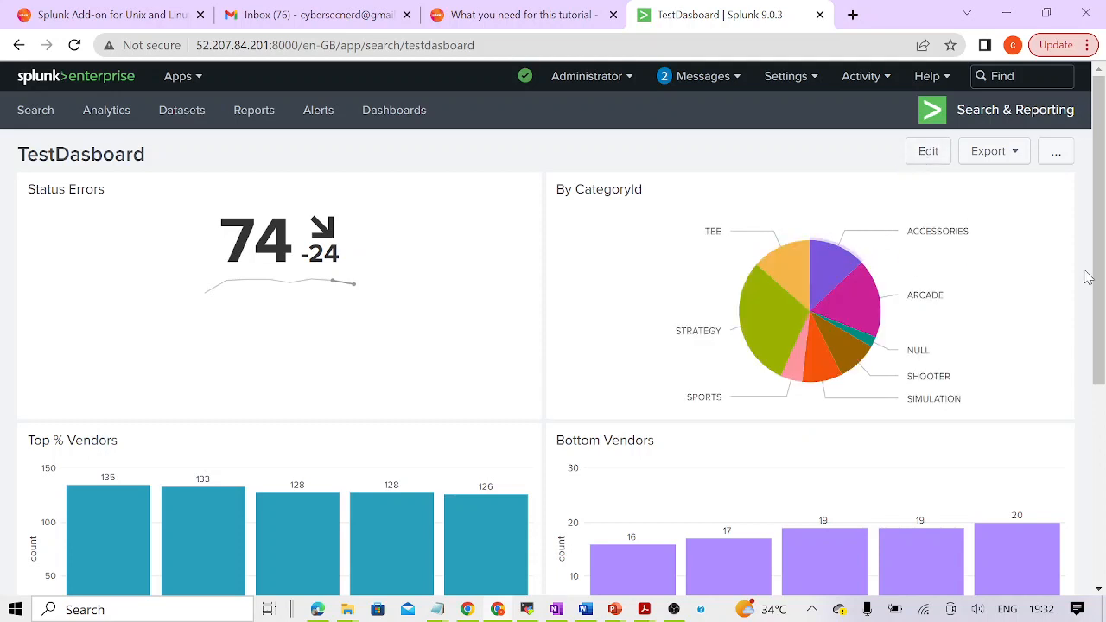
# Step: Reopen TestDasboard for editing and add a Time input
pyautogui.moveTo(1101, 297)
pyautogui.mouseDown()
pyautogui.moveTo(1102, 322)
pyautogui.moveTo(1100, 290)
pyautogui.mouseUp()
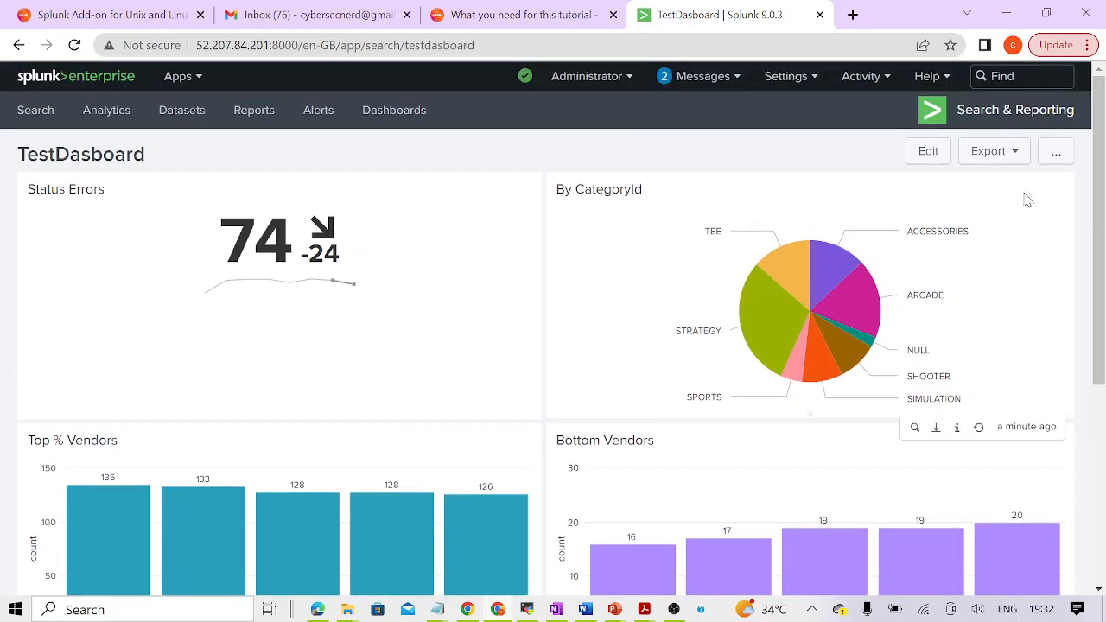
pyautogui.click(927, 152)
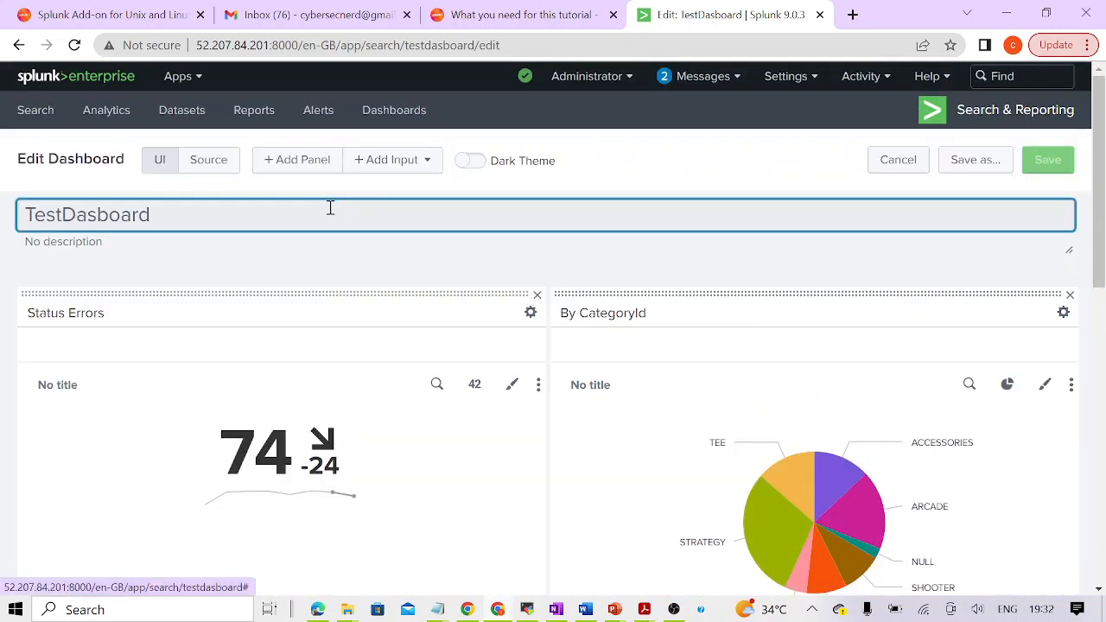
pyautogui.click(388, 164)
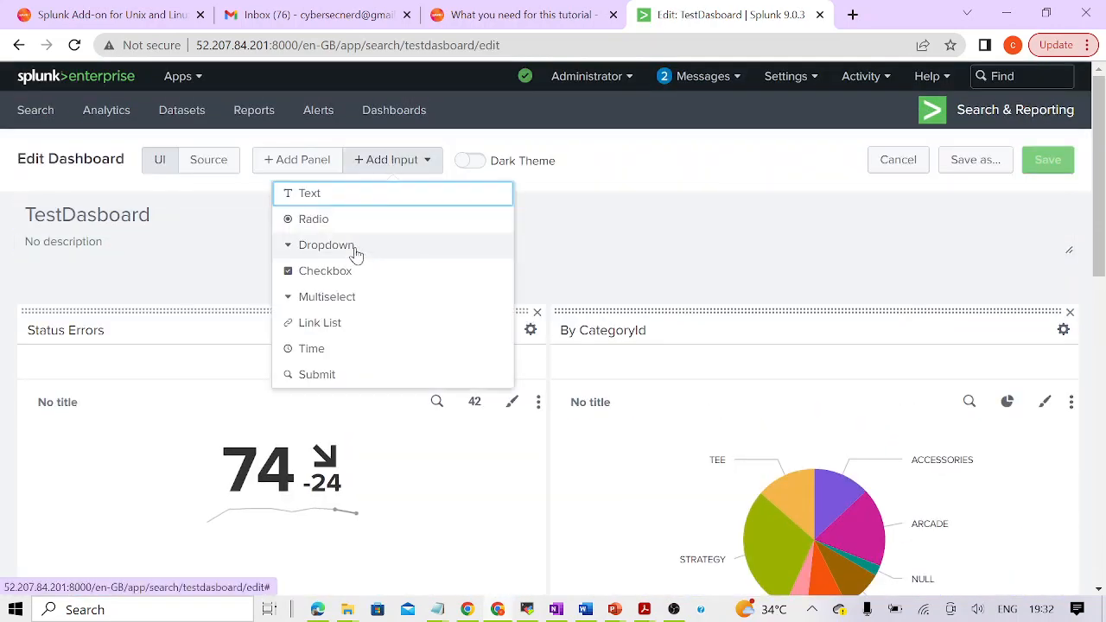
pyautogui.click(320, 355)
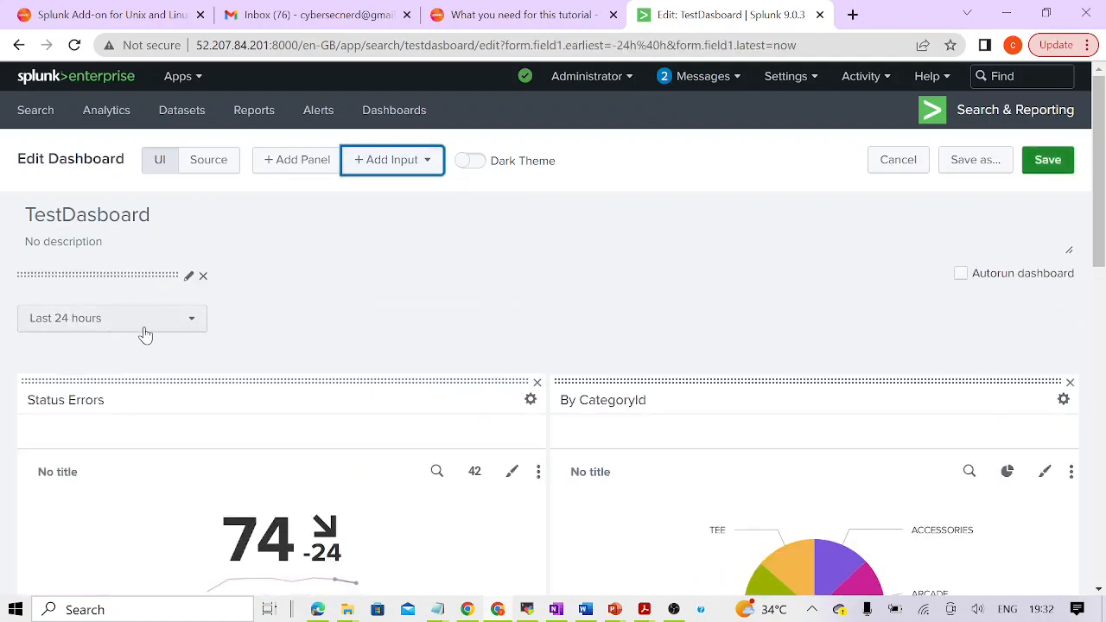
# Step: Label the time input "Select Time", enable Search on Change, clear its token name and apply the settings
pyautogui.click(188, 276)
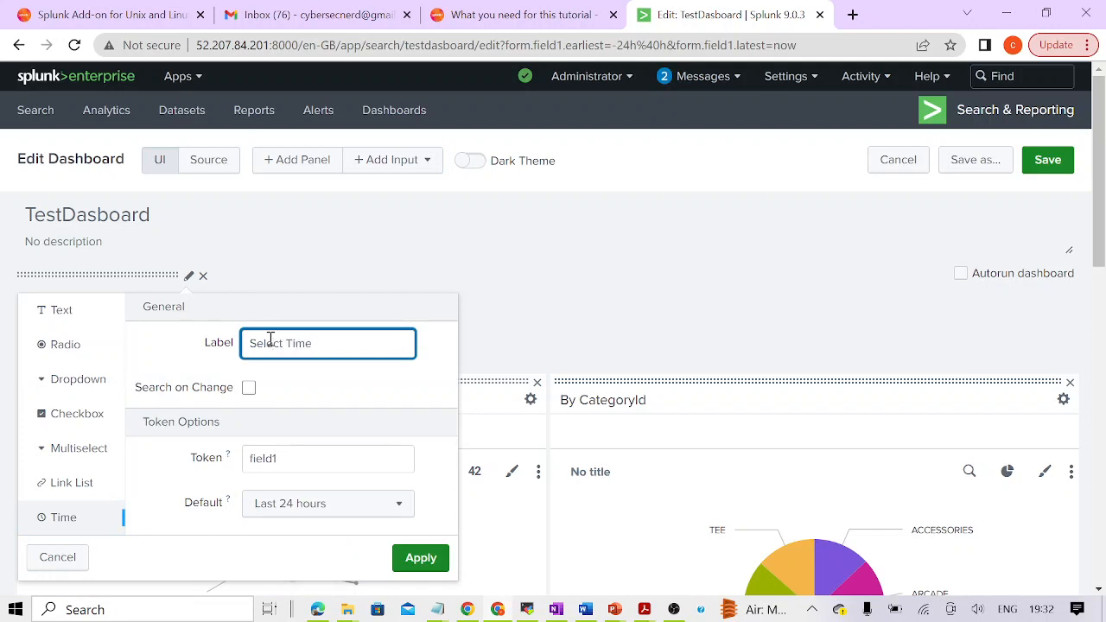
pyautogui.click(249, 388)
pyautogui.doubleClick(263, 465)
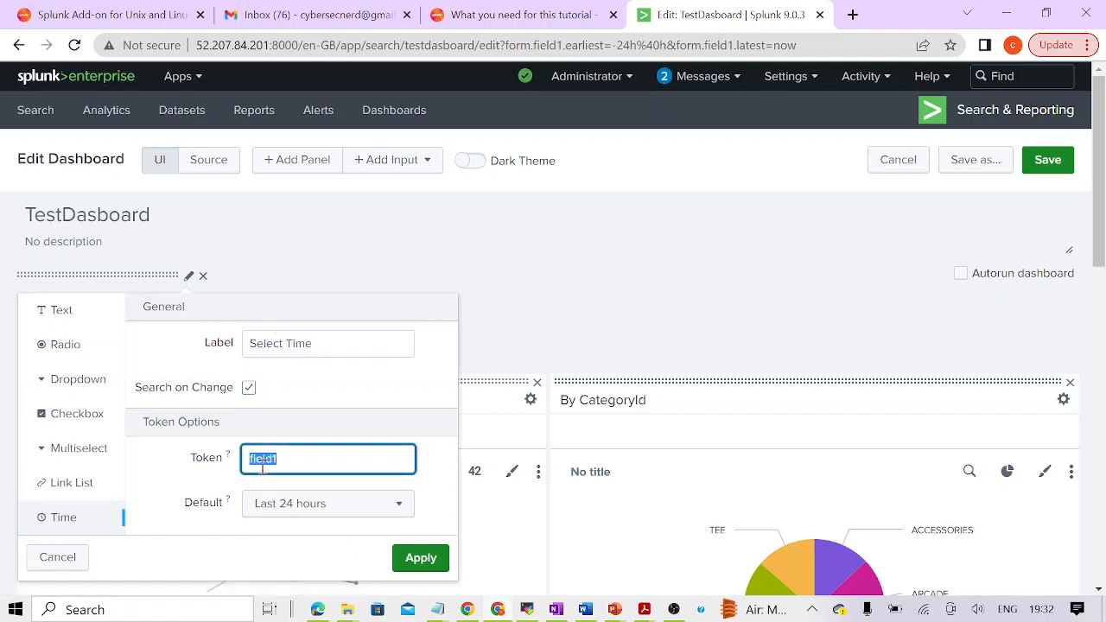
pyautogui.scroll(-1, 374, 537)
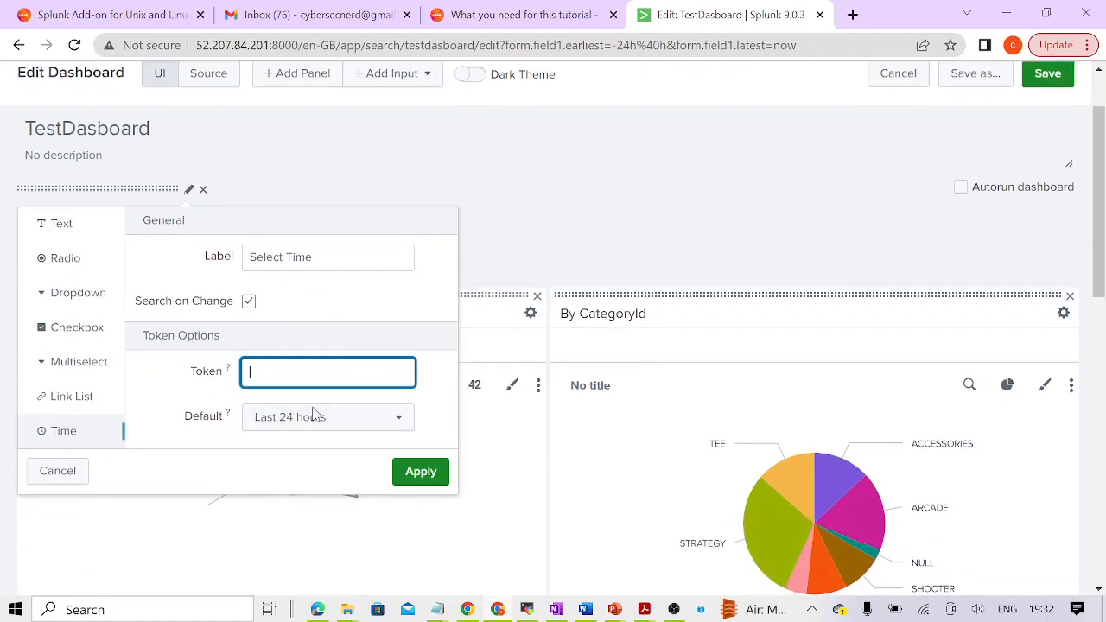
pyautogui.click(417, 473)
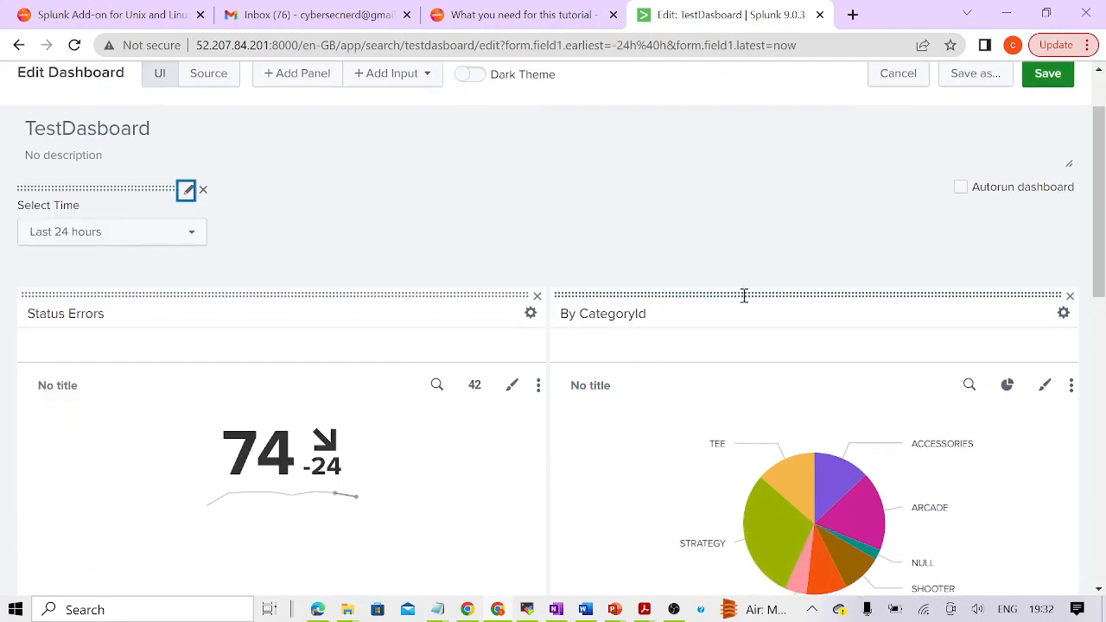
# Step: Set the Status Errors panel's search time range to Shared Time Picker (global) and apply it
pyautogui.scroll(-1, 691, 300)
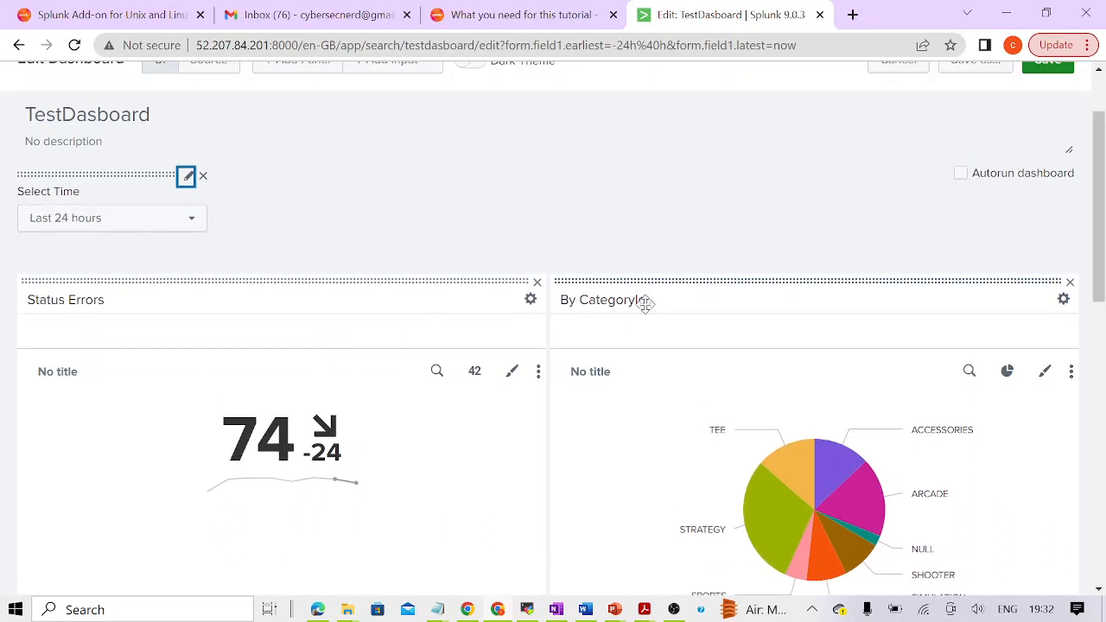
pyautogui.click(436, 372)
pyautogui.click(489, 318)
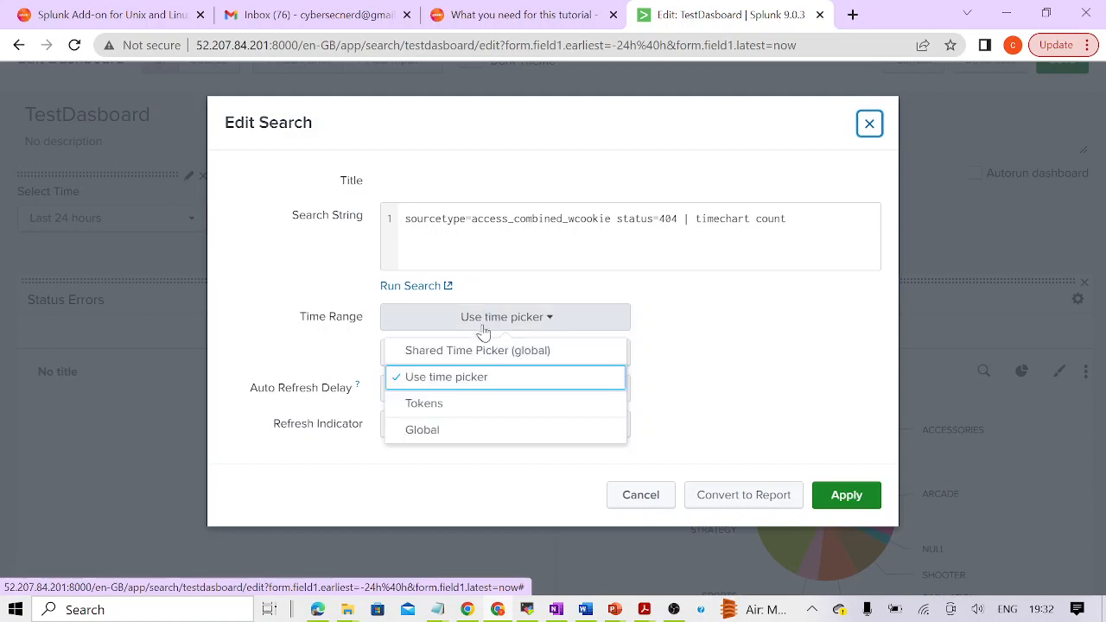
pyautogui.click(467, 351)
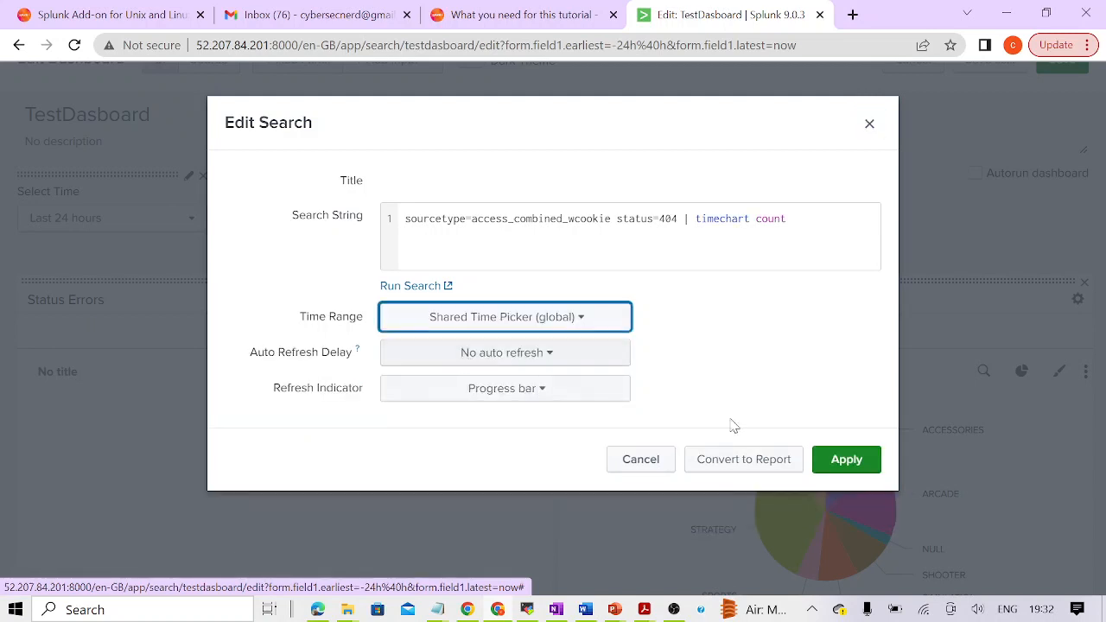
pyautogui.click(847, 494)
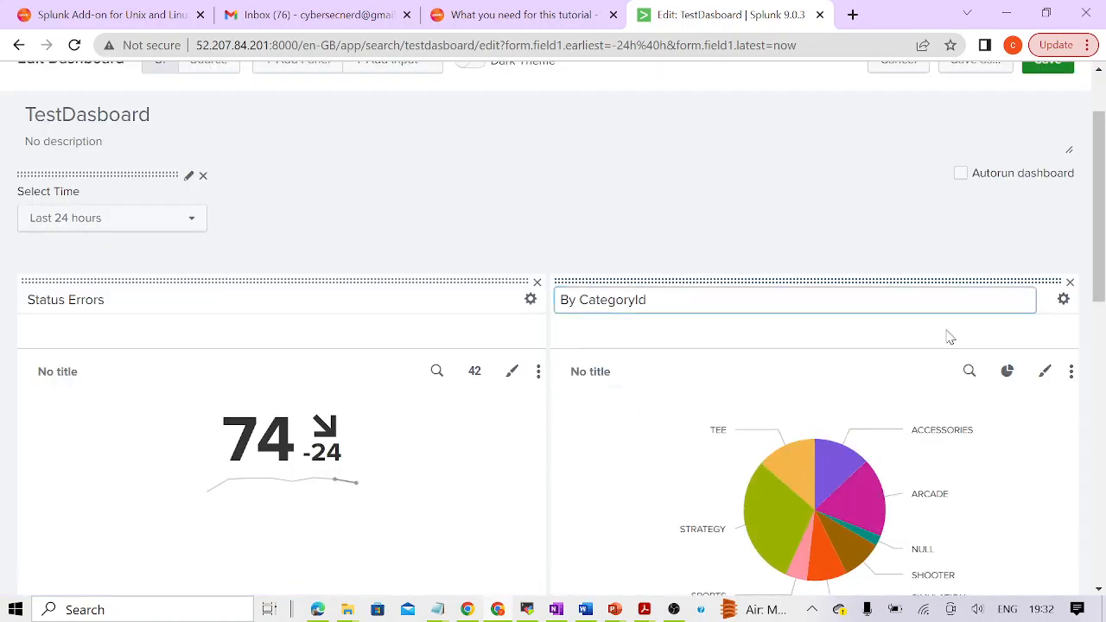
# Step: Set the By CategoryId panel's search time range to Shared Time Picker (global) and apply it
pyautogui.click(970, 373)
pyautogui.click(521, 323)
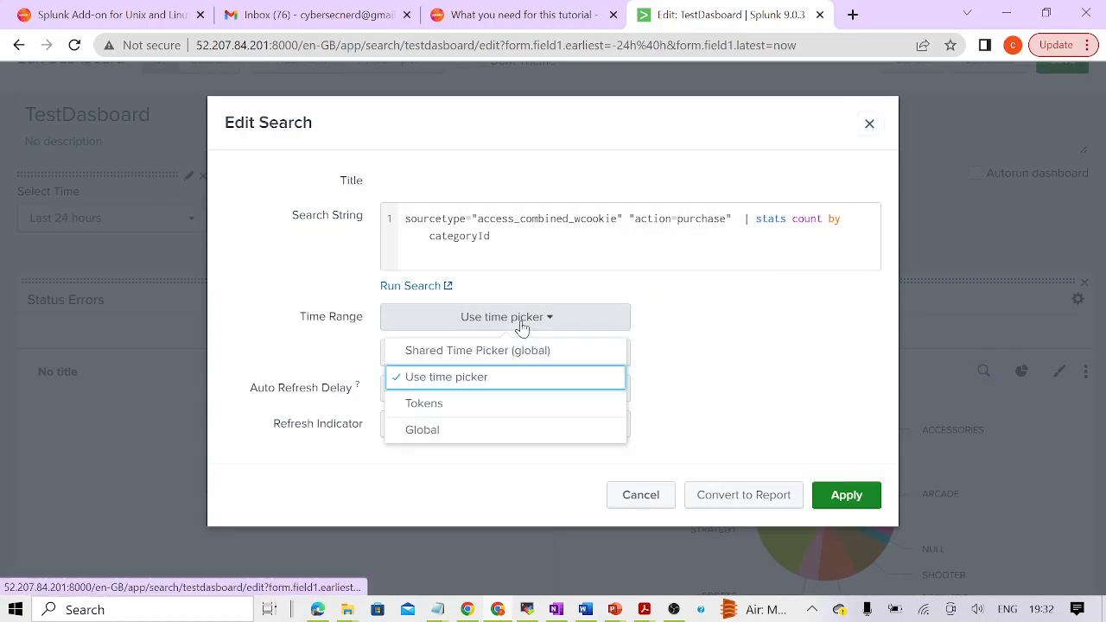
pyautogui.click(470, 351)
pyautogui.click(842, 467)
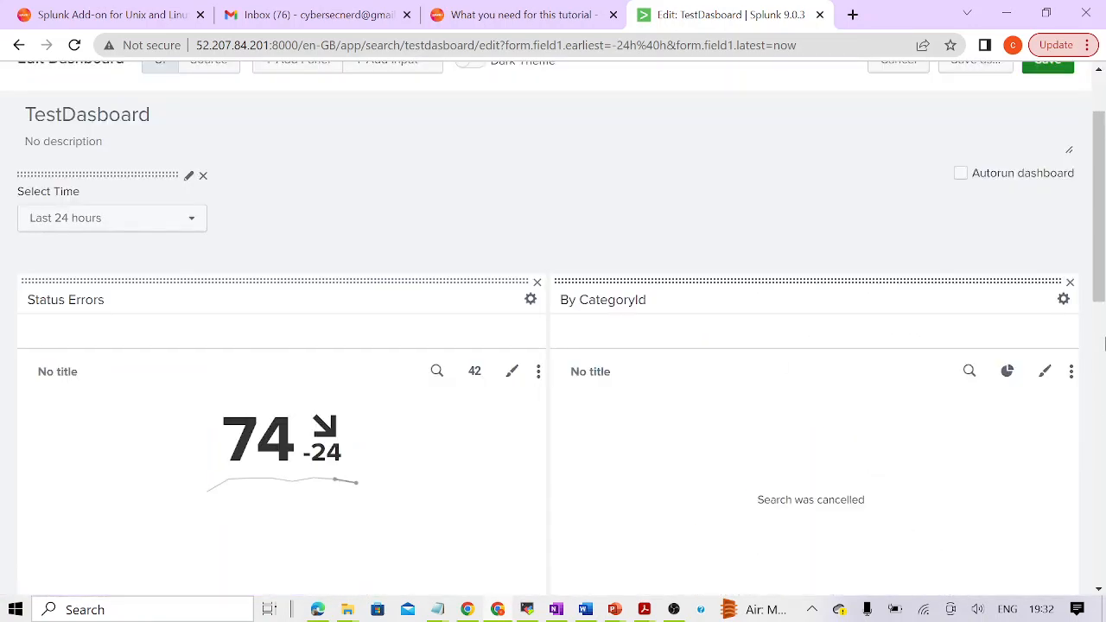
# Step: Set the Bottom Vendors panel's search time range to Shared Time Picker (global) and apply it
pyautogui.moveTo(1099, 293); pyautogui.dragTo(1100, 436)
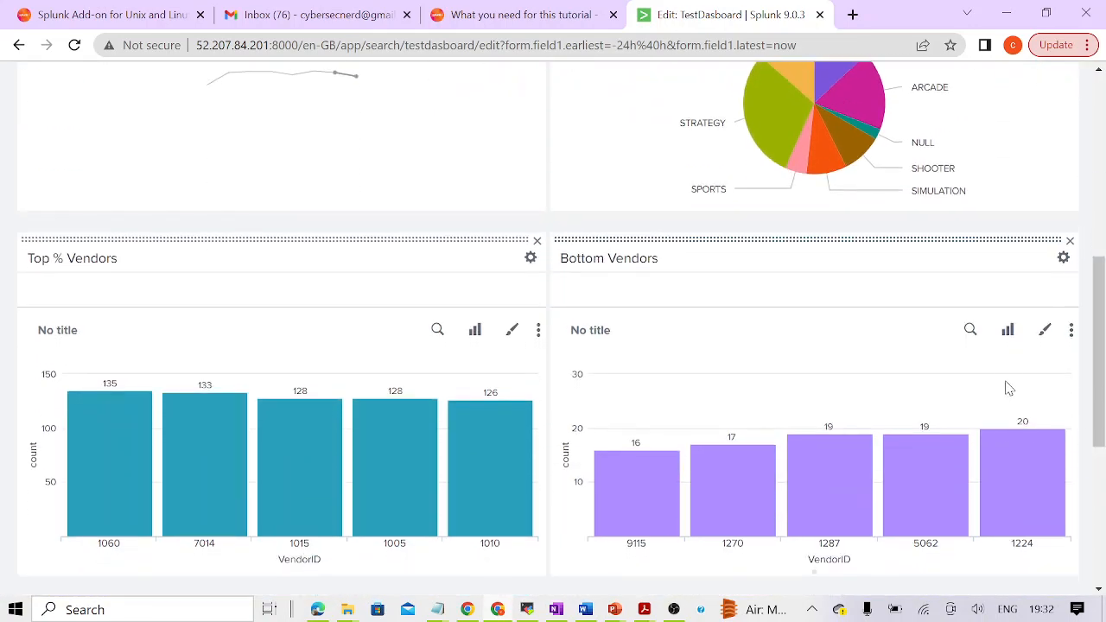
pyautogui.click(971, 329)
pyautogui.click(563, 325)
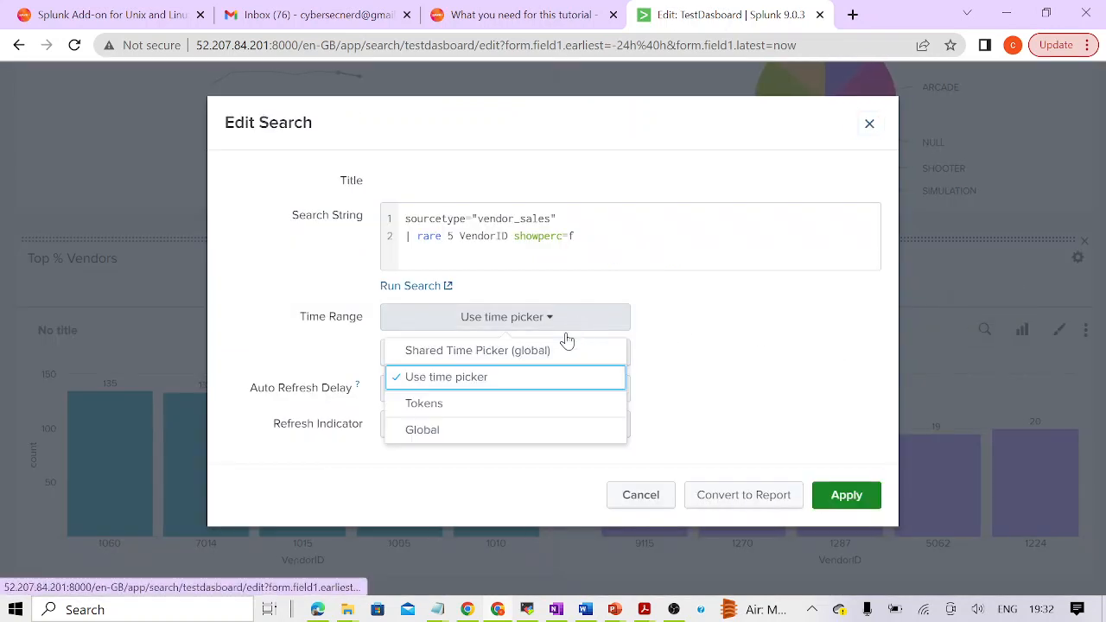
pyautogui.click(548, 350)
pyautogui.click(854, 462)
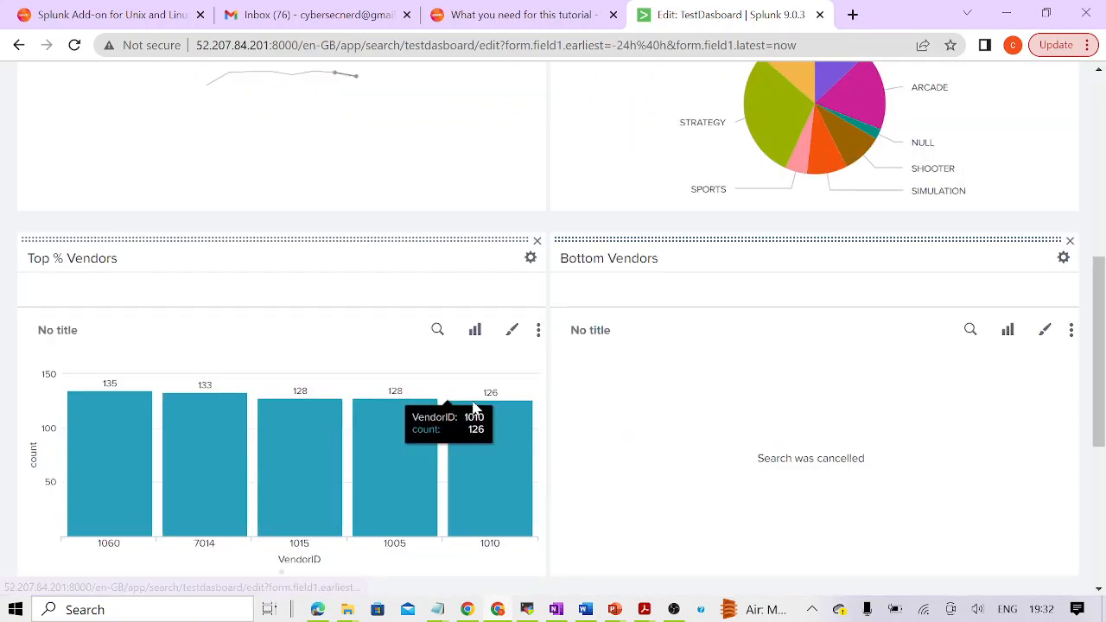
# Step: Set the Top % Vendors panel's search time range to Shared Time Picker (global) and apply it
pyautogui.click(438, 331)
pyautogui.click(494, 316)
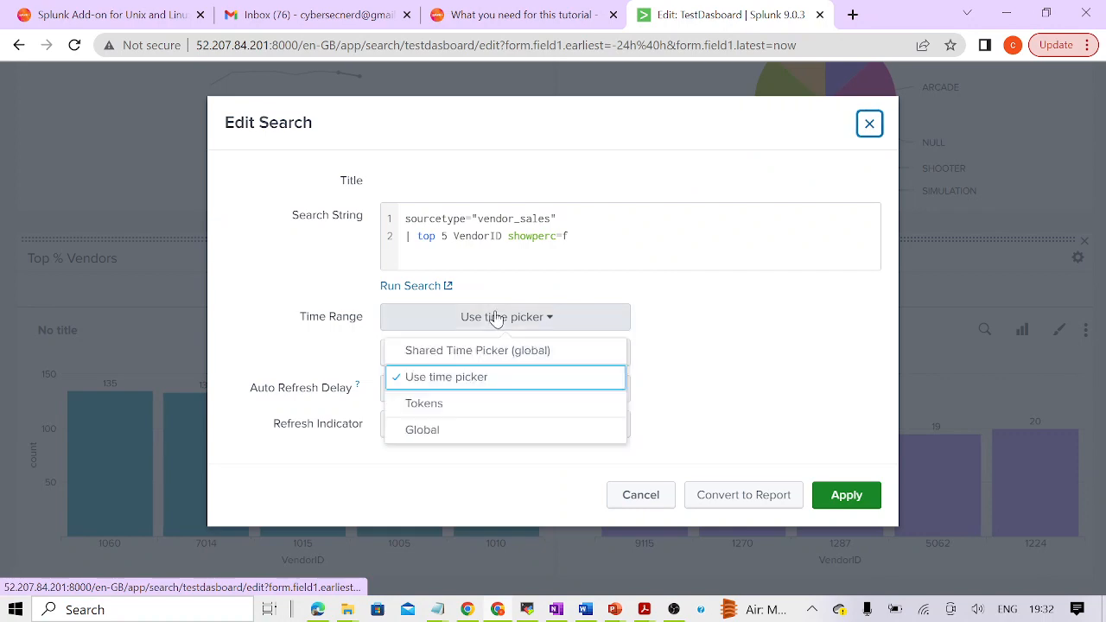
pyautogui.click(476, 351)
pyautogui.click(841, 461)
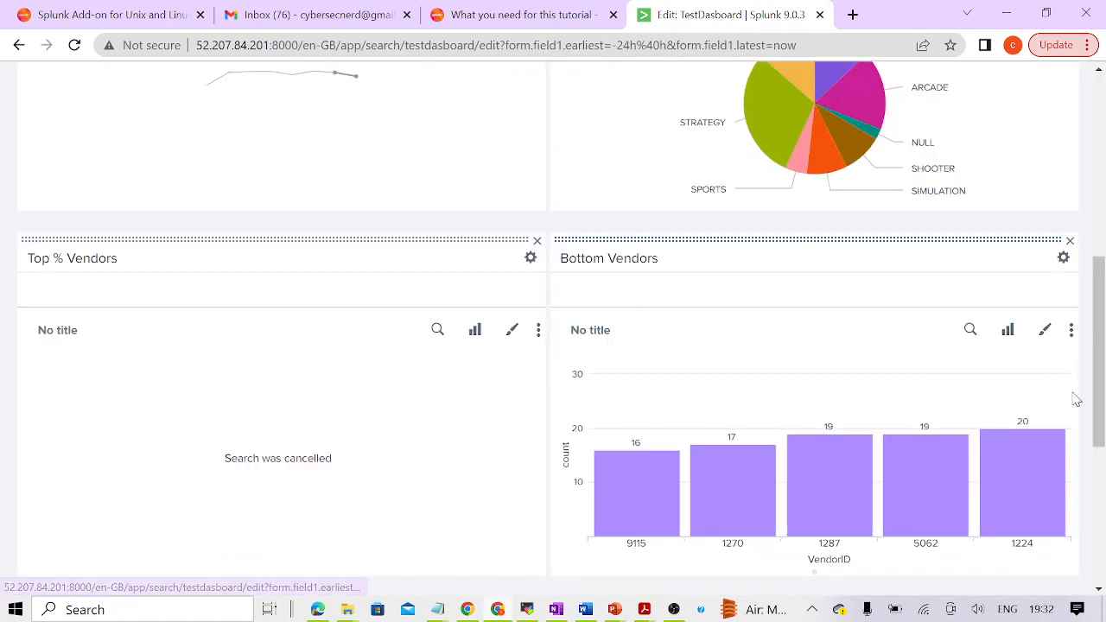
# Step: Set the PurchaseConversion panel's search time range to Shared Time Picker (global) and apply it
pyautogui.moveTo(1098, 395); pyautogui.dragTo(1100, 531)
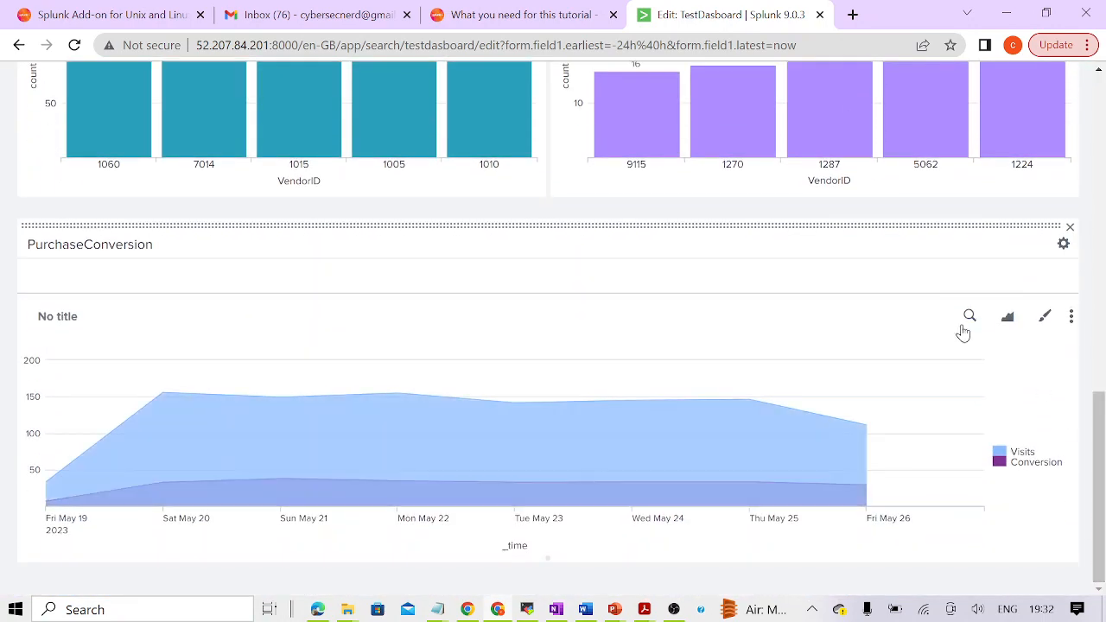
pyautogui.click(969, 316)
pyautogui.click(461, 316)
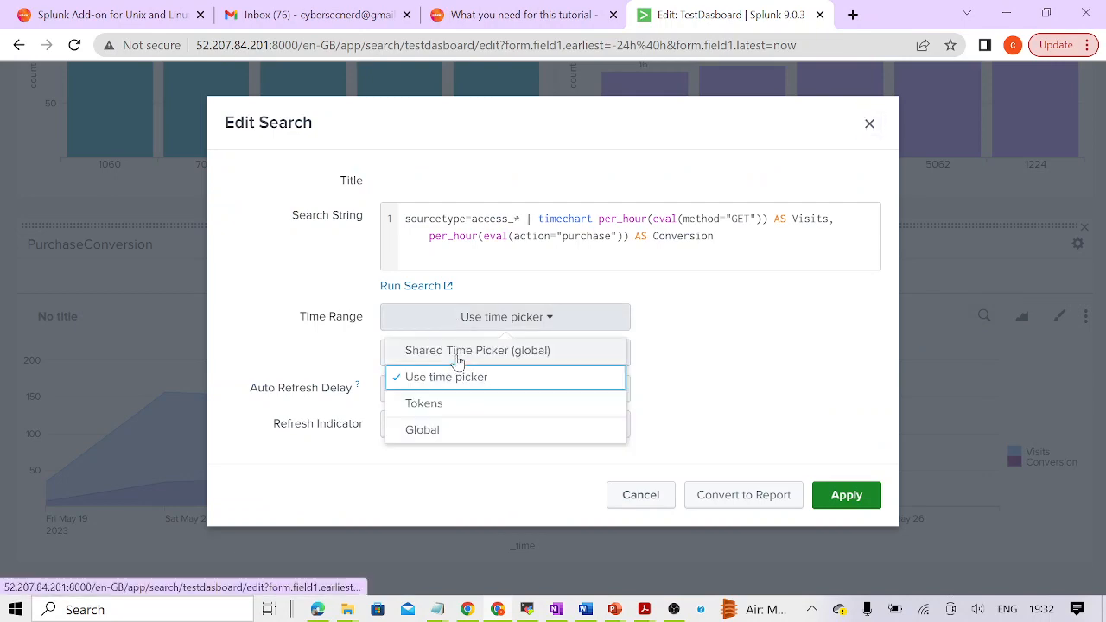
pyautogui.click(459, 352)
pyautogui.click(846, 460)
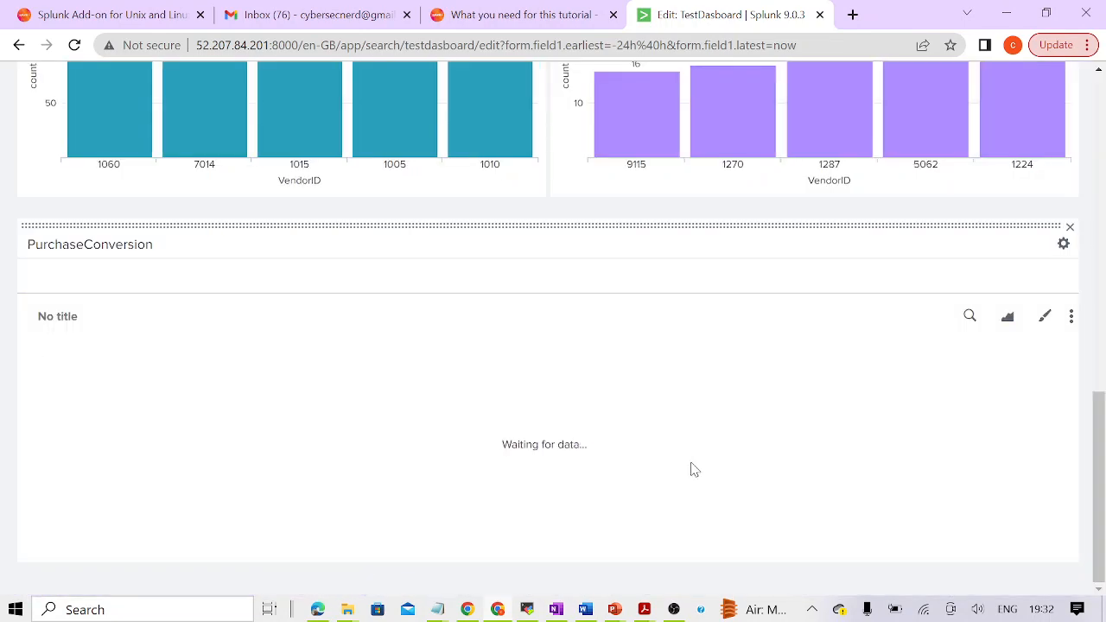
# Step: Save the dashboard, set its Select Time filter to All time, and review the panels
pyautogui.scroll(10, 1100, 467)
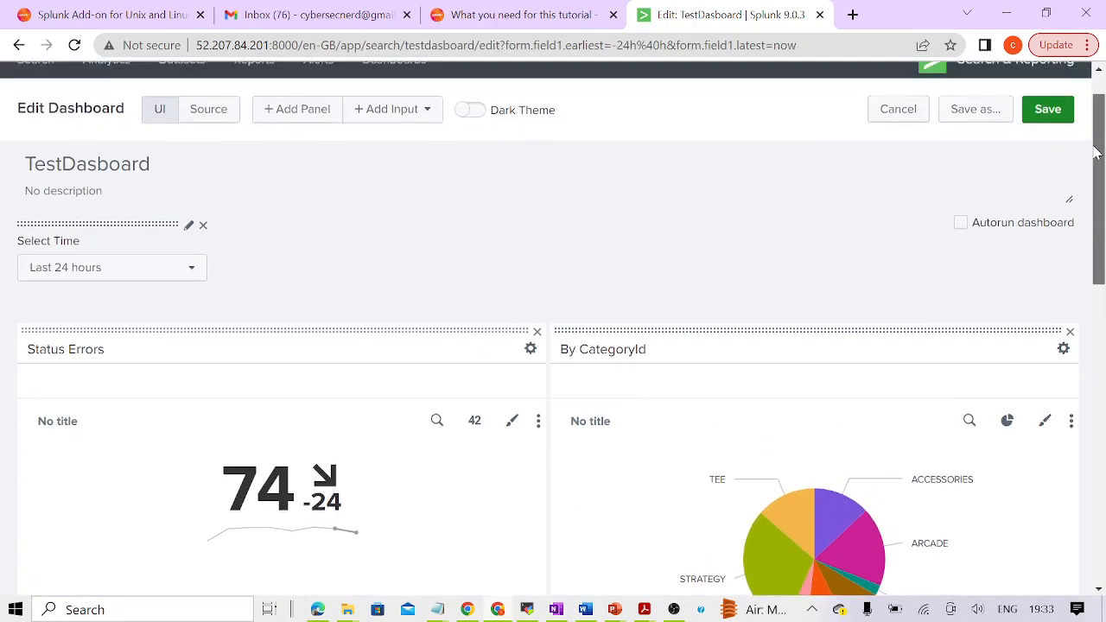
pyautogui.click(1047, 160)
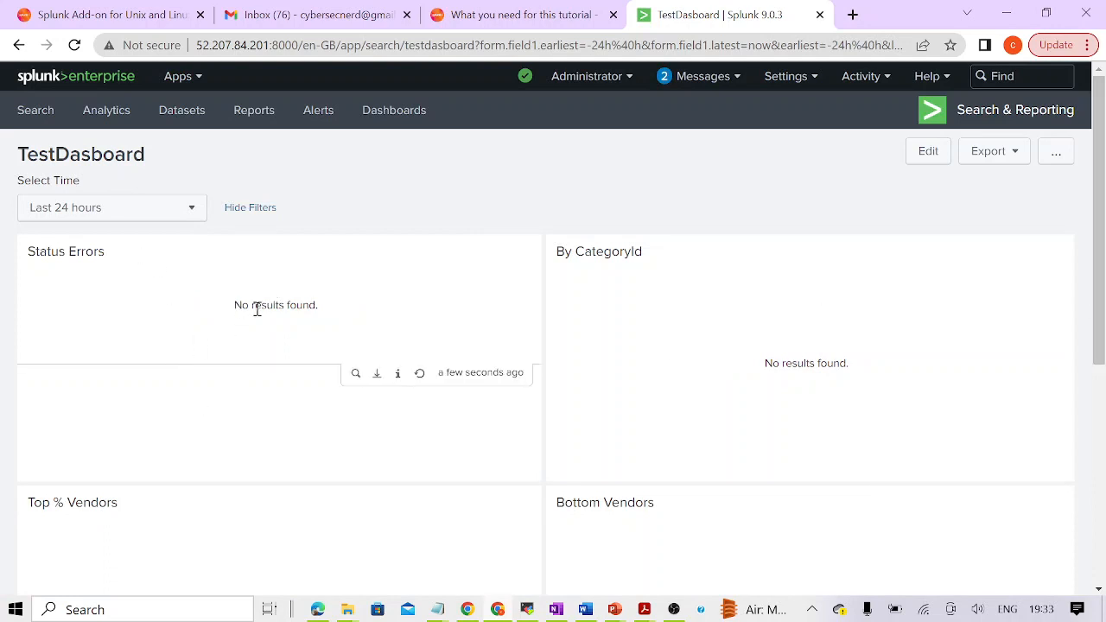
pyautogui.click(189, 212)
pyautogui.click(598, 140)
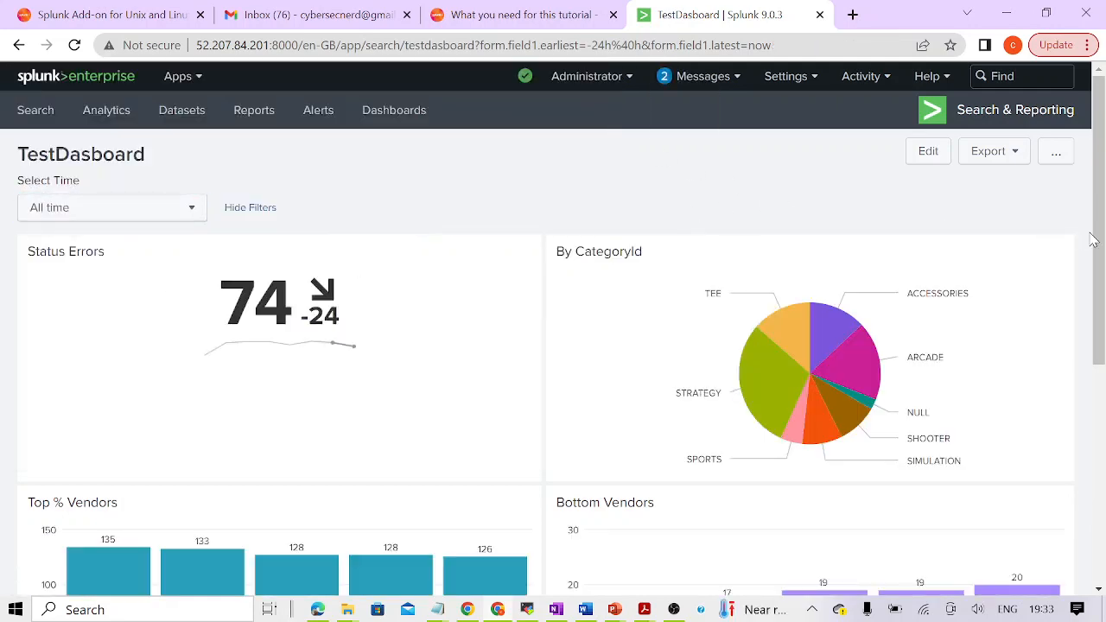
pyautogui.moveTo(1093, 239); pyautogui.dragTo(1084, 480)
pyautogui.moveTo(1093, 546); pyautogui.dragTo(1093, 329)
pyautogui.click(928, 151)
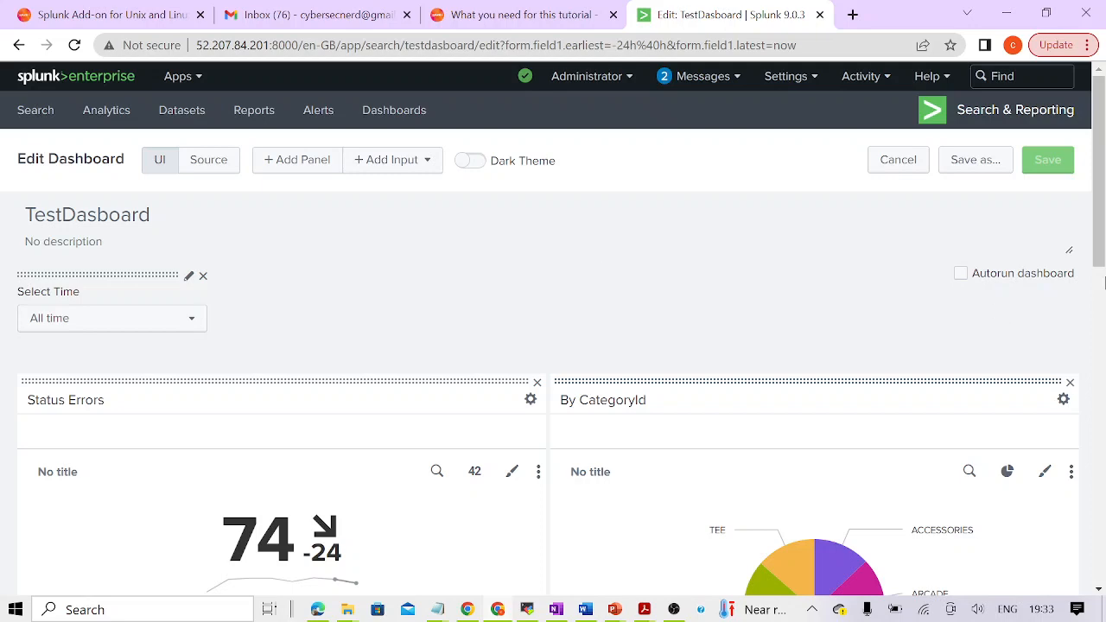
pyautogui.moveTo(1099, 232)
pyautogui.mouseDown()
pyautogui.moveTo(1099, 351)
pyautogui.moveTo(1104, 222)
pyautogui.mouseUp()
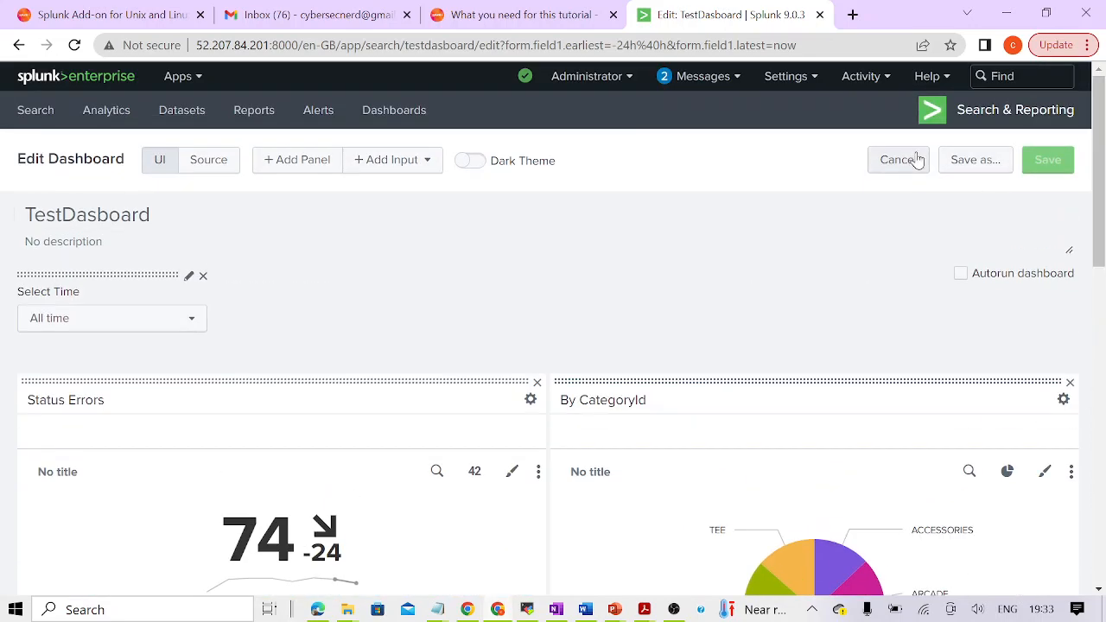
pyautogui.click(909, 159)
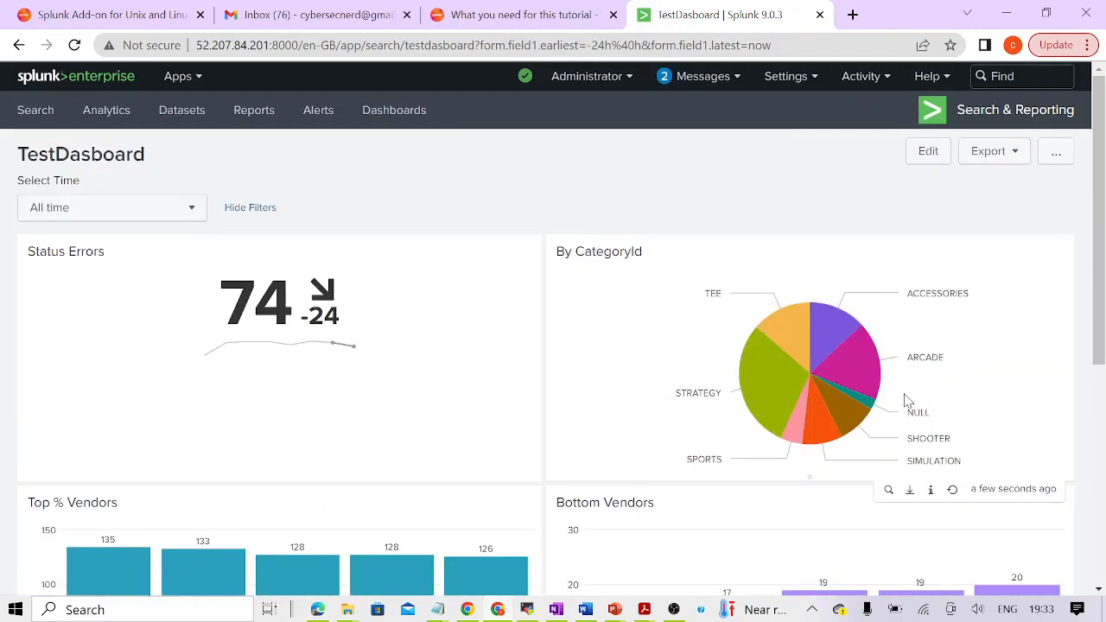
# Step: Set the By CategoryId chart's drilldown action to Link to search, apply it, and save the dashboard
pyautogui.click(929, 153)
pyautogui.click(391, 162)
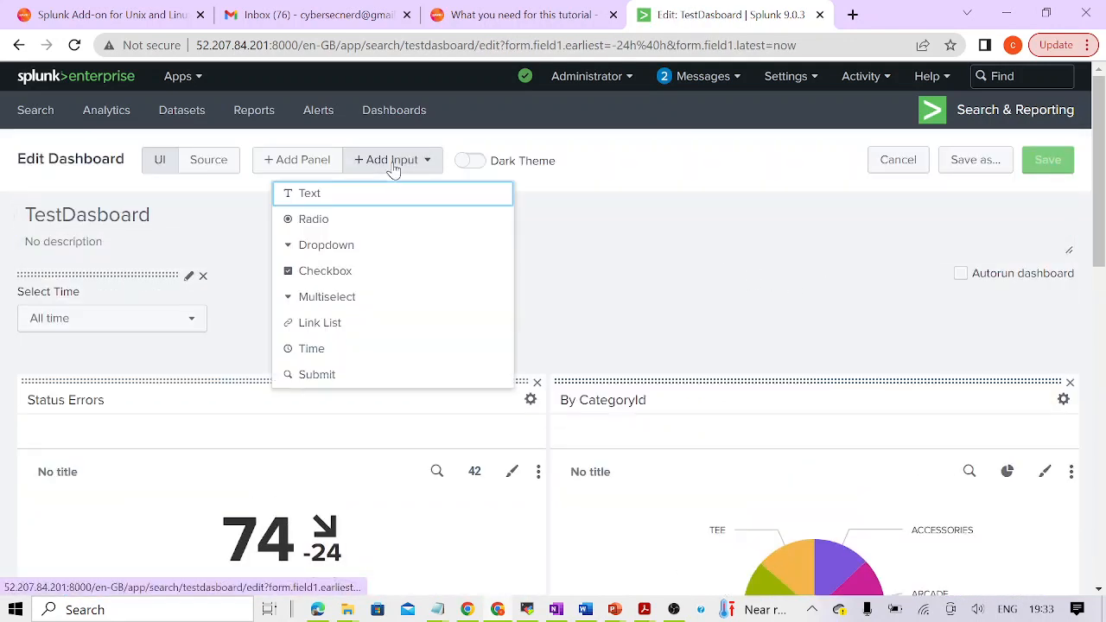
pyautogui.click(619, 249)
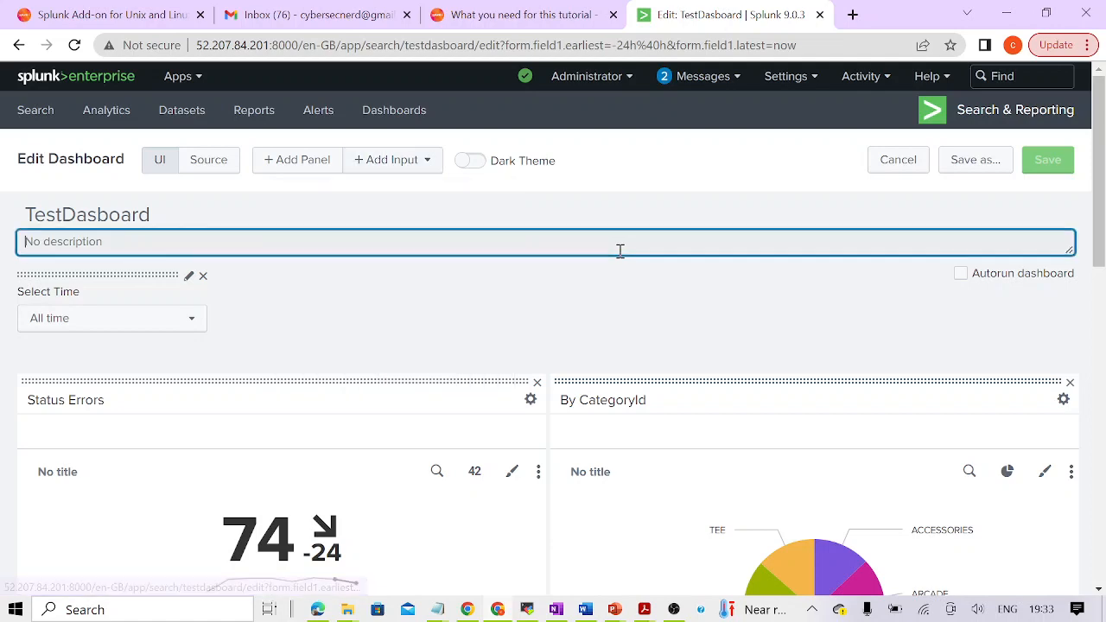
pyautogui.moveTo(1093, 250); pyautogui.dragTo(1094, 297)
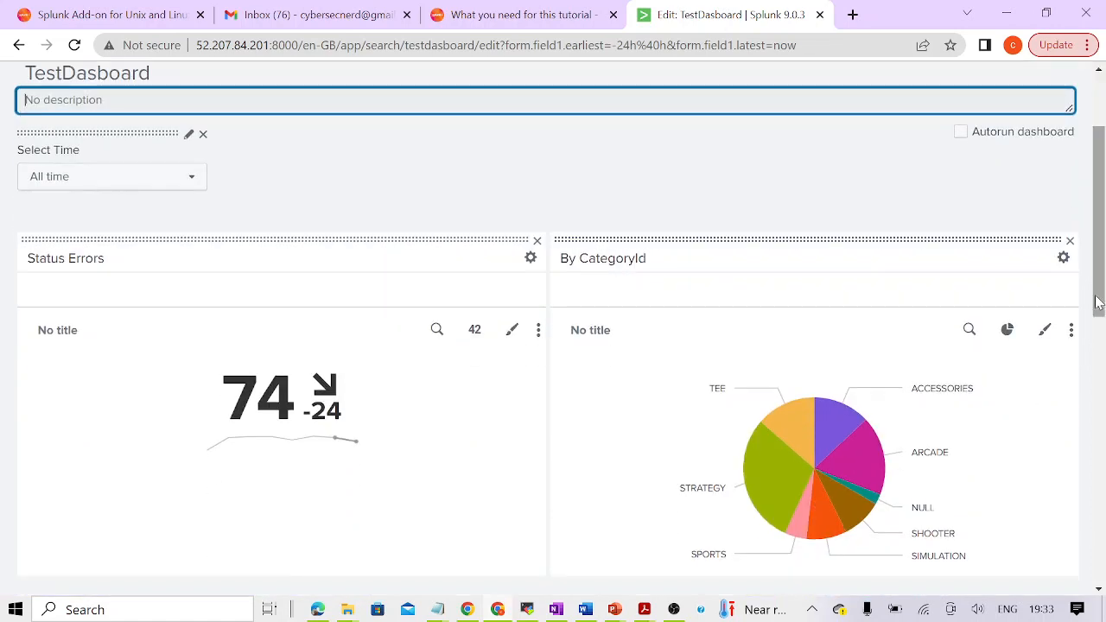
pyautogui.click(1070, 329)
pyautogui.click(1033, 375)
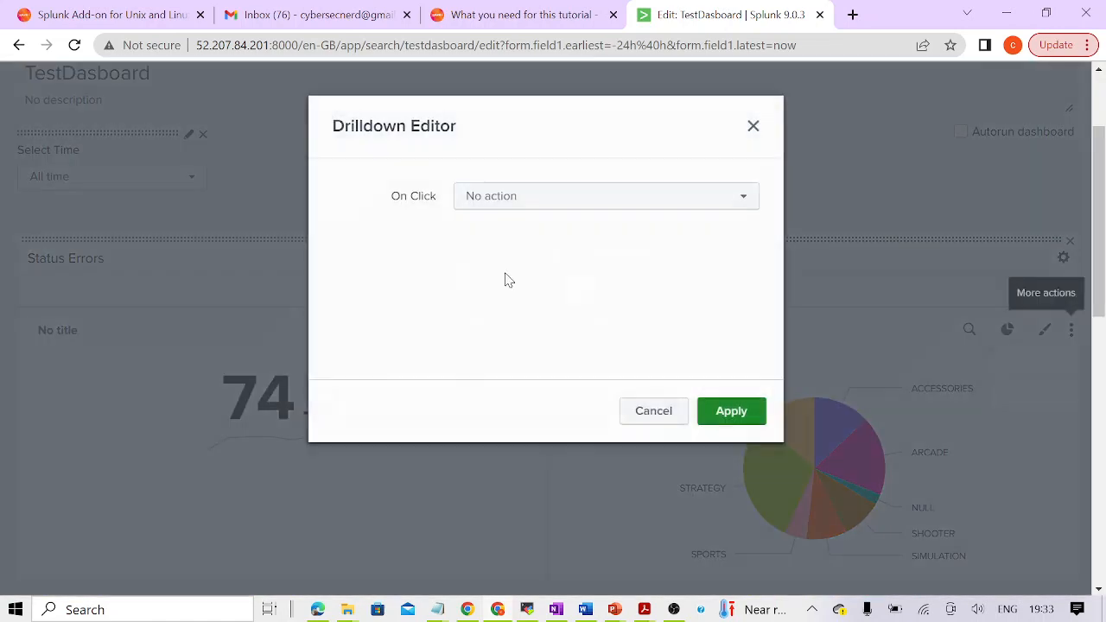
pyautogui.click(489, 202)
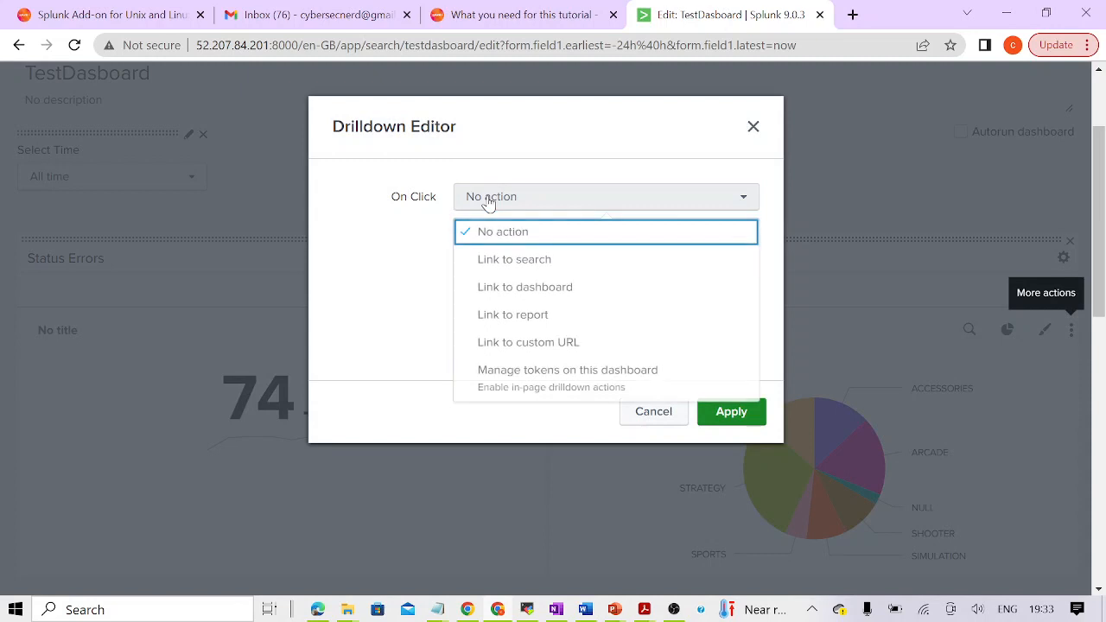
pyautogui.click(490, 263)
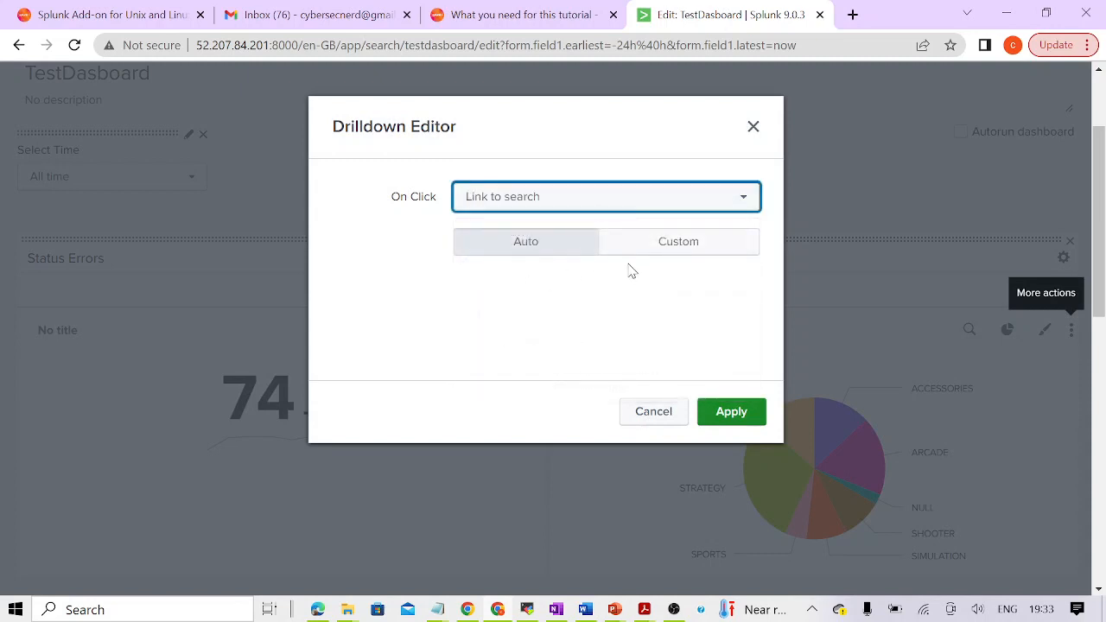
pyautogui.click(733, 415)
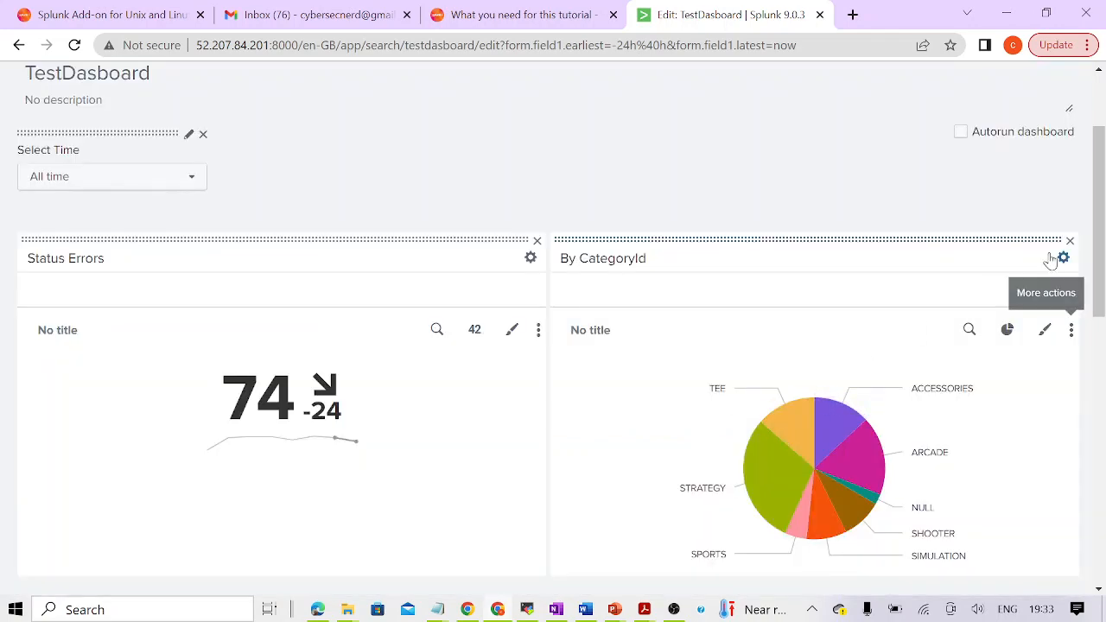
pyautogui.scroll(2, 1088, 222)
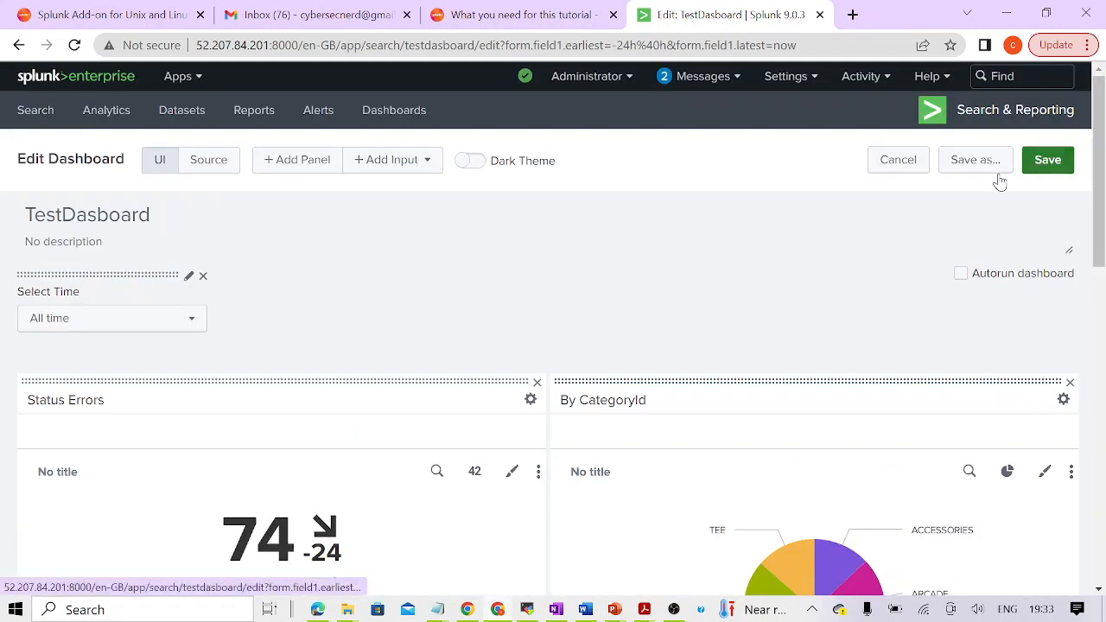
pyautogui.click(1045, 161)
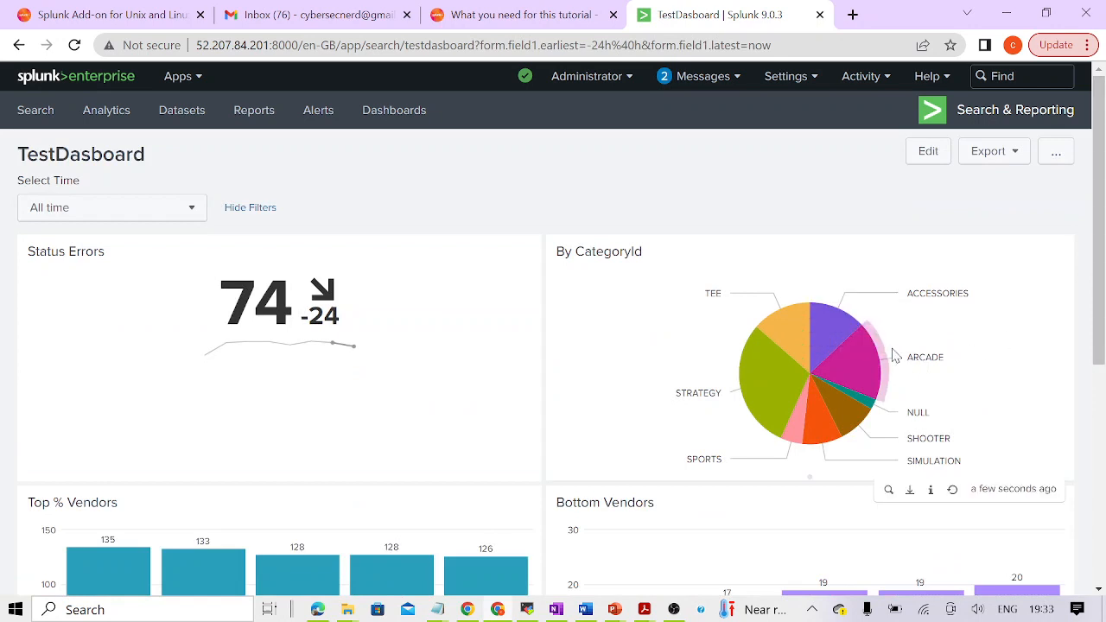
# Step: Drill down into the ARCADE slice of the By CategoryId pie chart and look through the matching events
pyautogui.rightClick(861, 370)
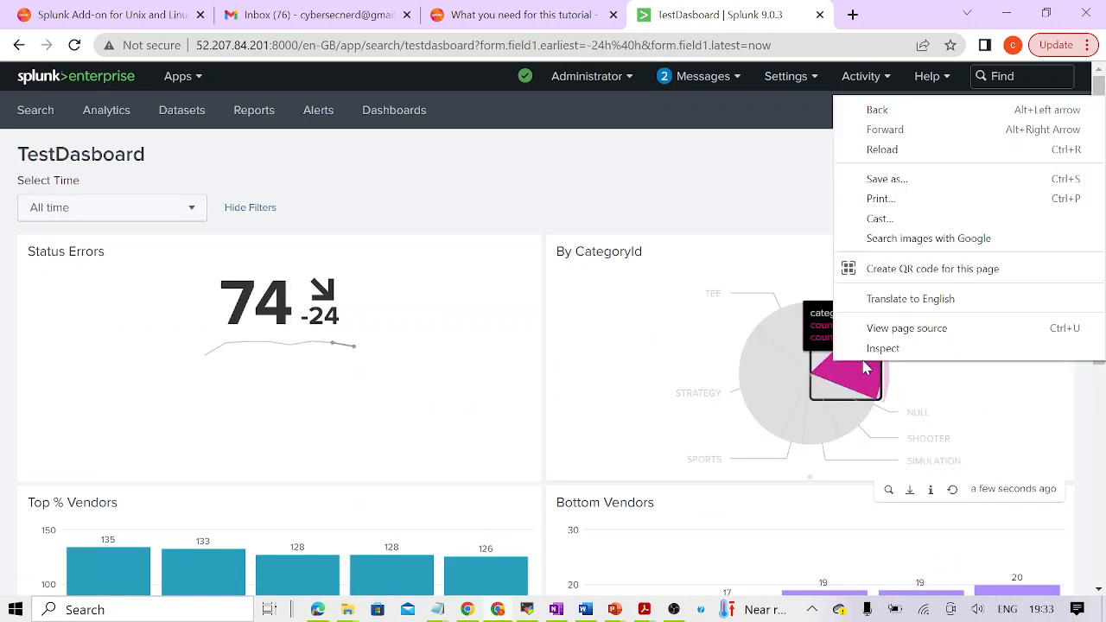
pyautogui.click(821, 267)
pyautogui.moveTo(864, 360)
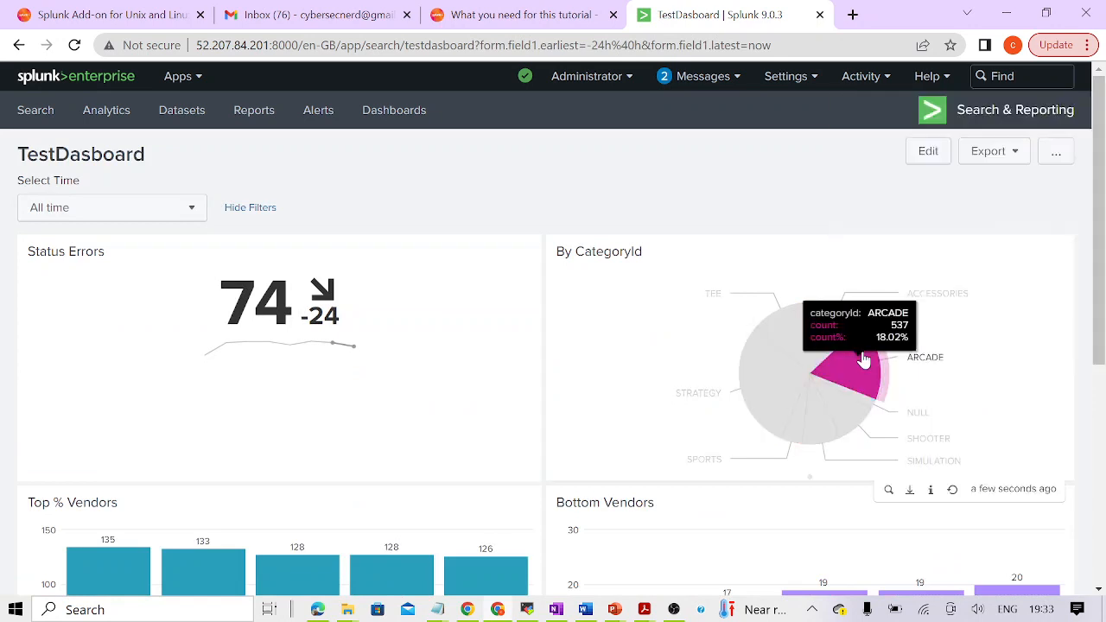
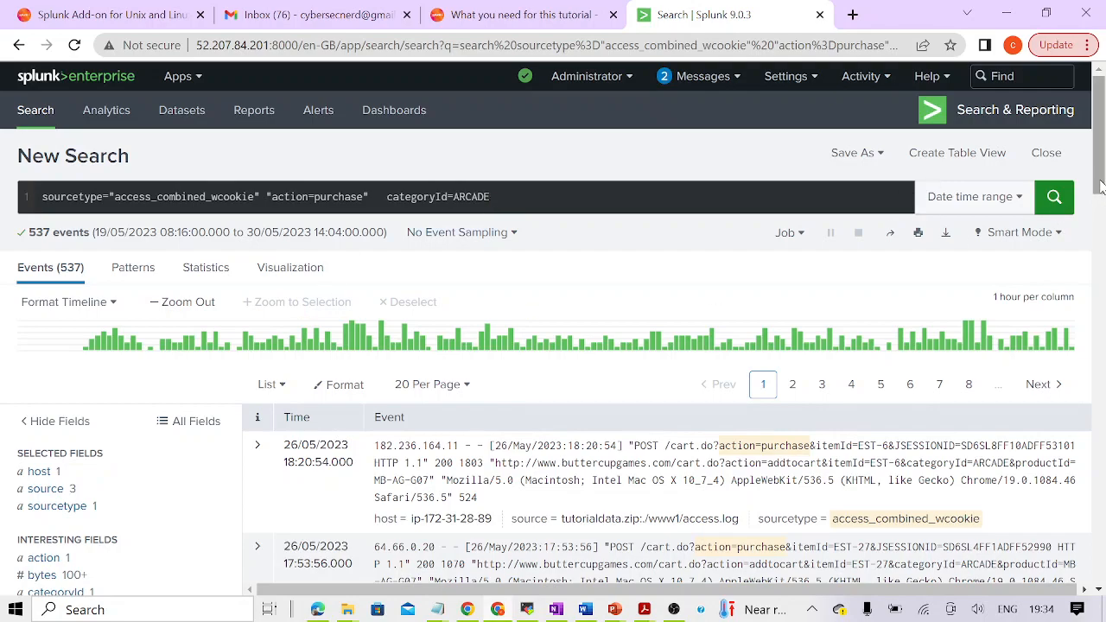
pyautogui.moveTo(1100, 187); pyautogui.dragTo(1099, 313)
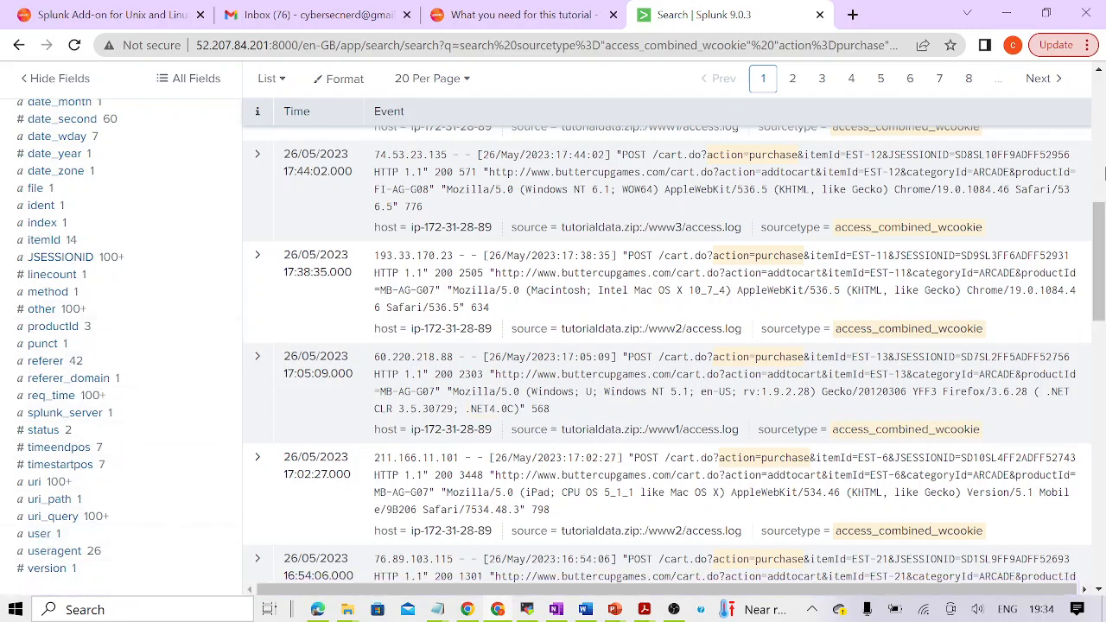
pyautogui.moveTo(1099, 207); pyautogui.dragTo(1100, 73)
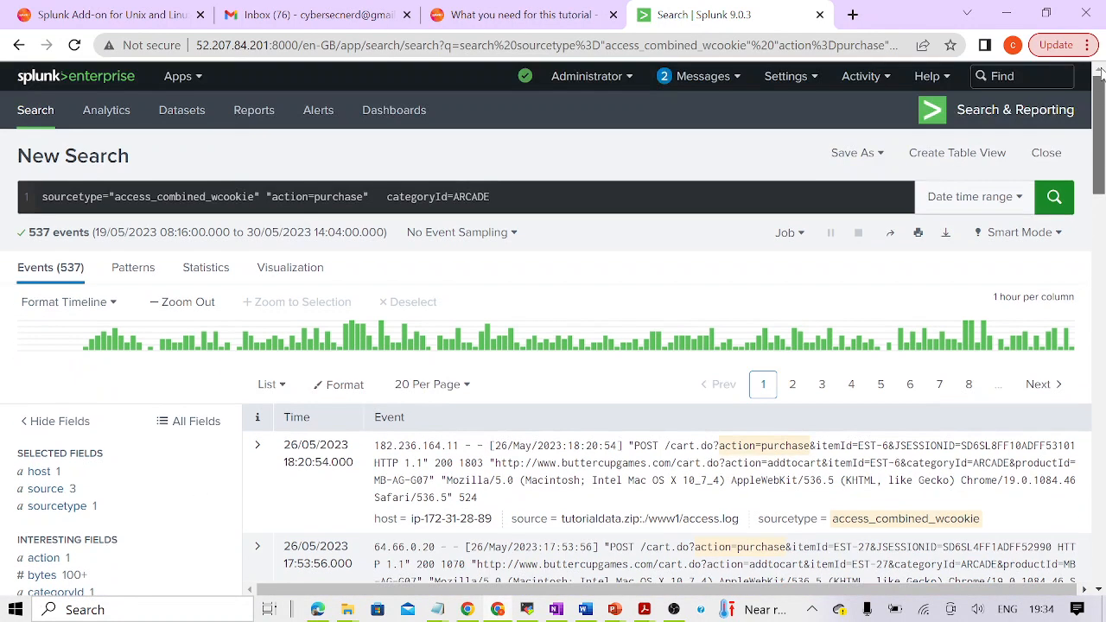
# Step: Examine the values of the productId field in the ARCADE purchase events
pyautogui.scroll(-5, 87, 322)
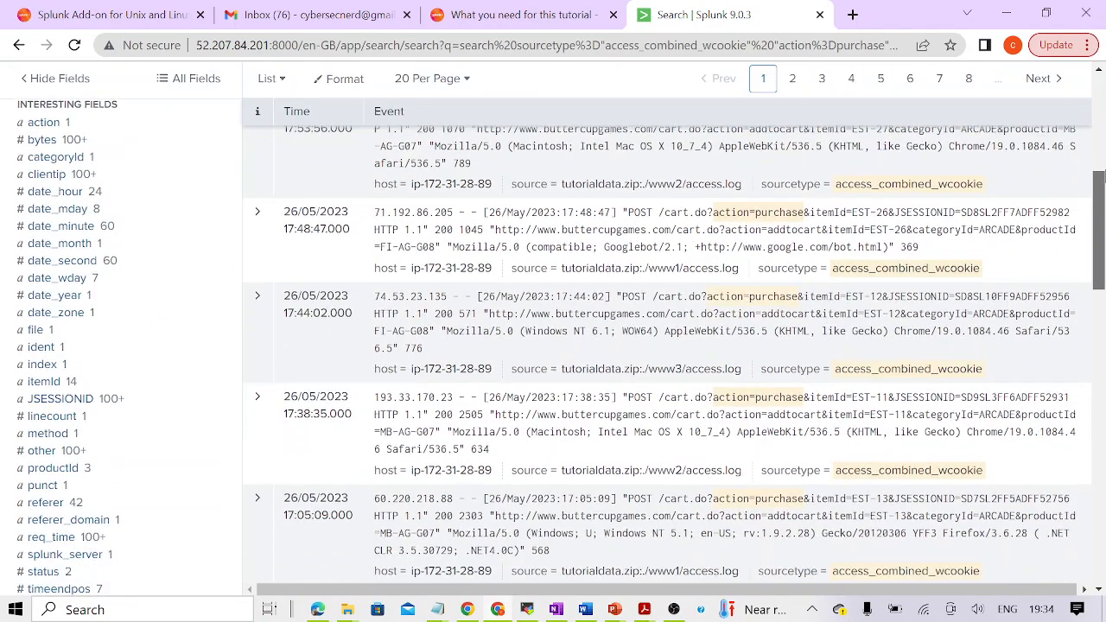
pyautogui.scroll(-1, 65, 415)
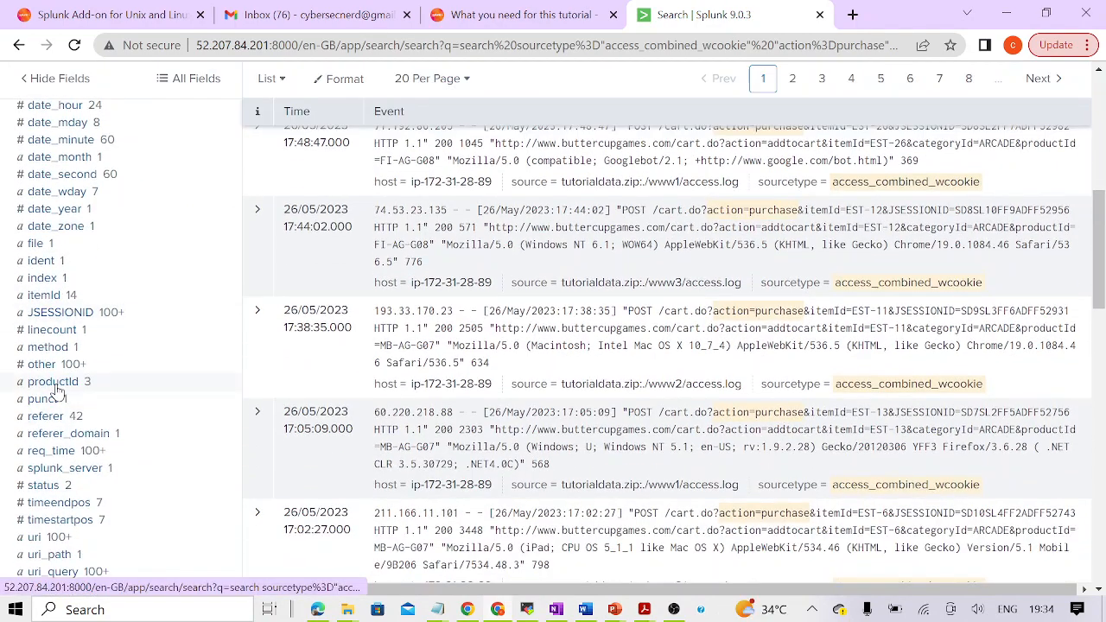
pyautogui.click(53, 381)
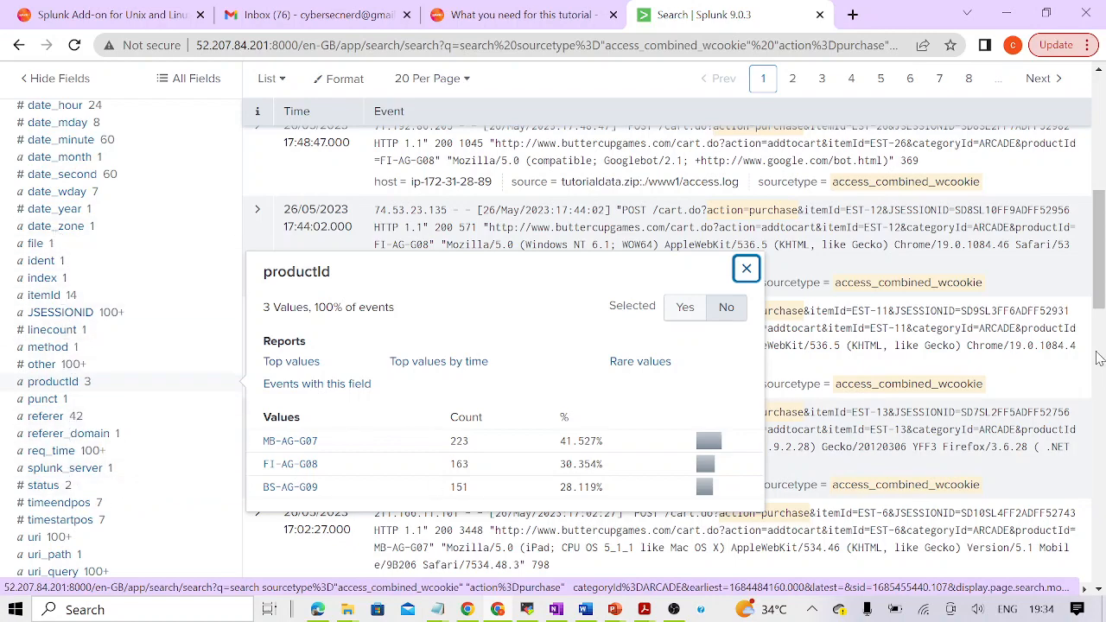
pyautogui.scroll(-3, 1099, 358)
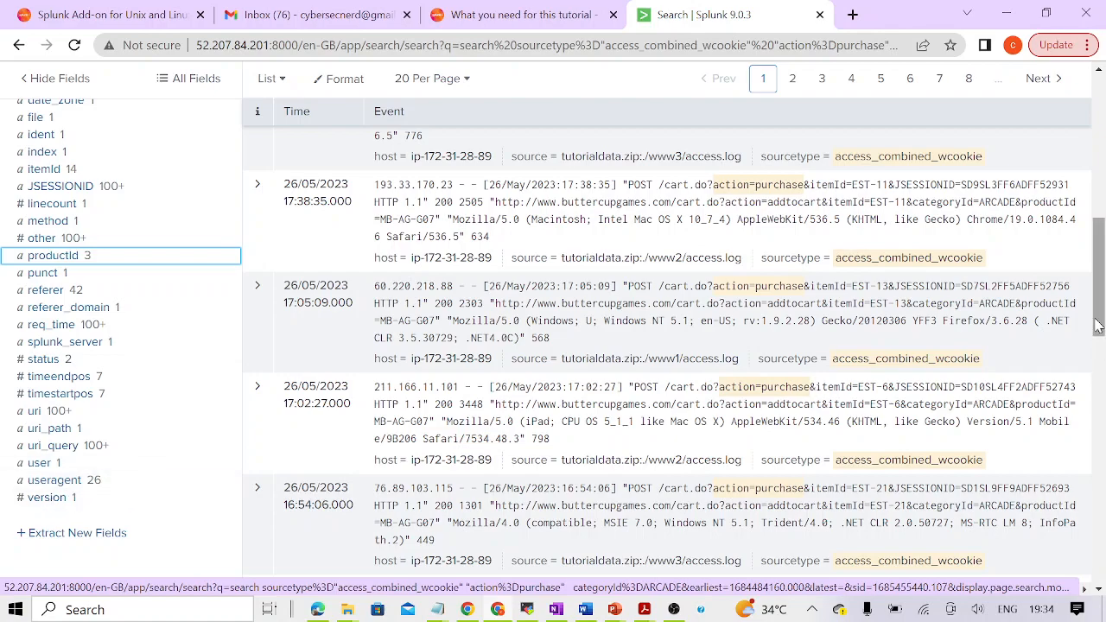
pyautogui.scroll(4, 1104, 349)
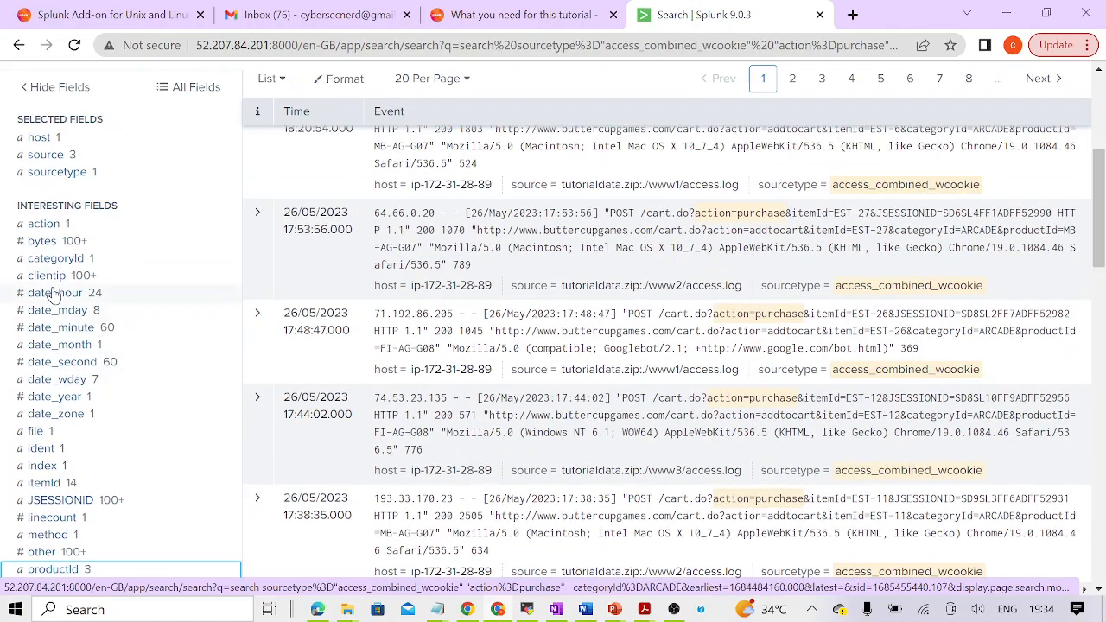
# Step: Inspect the top values of the clientip field, and recheck the productId field's values
pyautogui.click(47, 276)
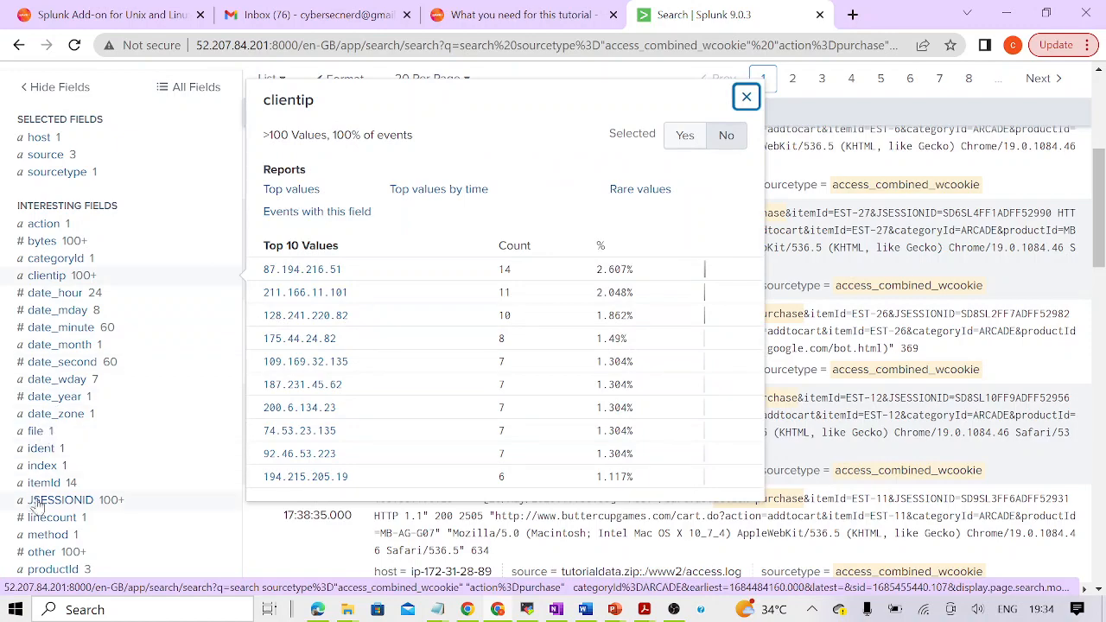
pyautogui.click(757, 103)
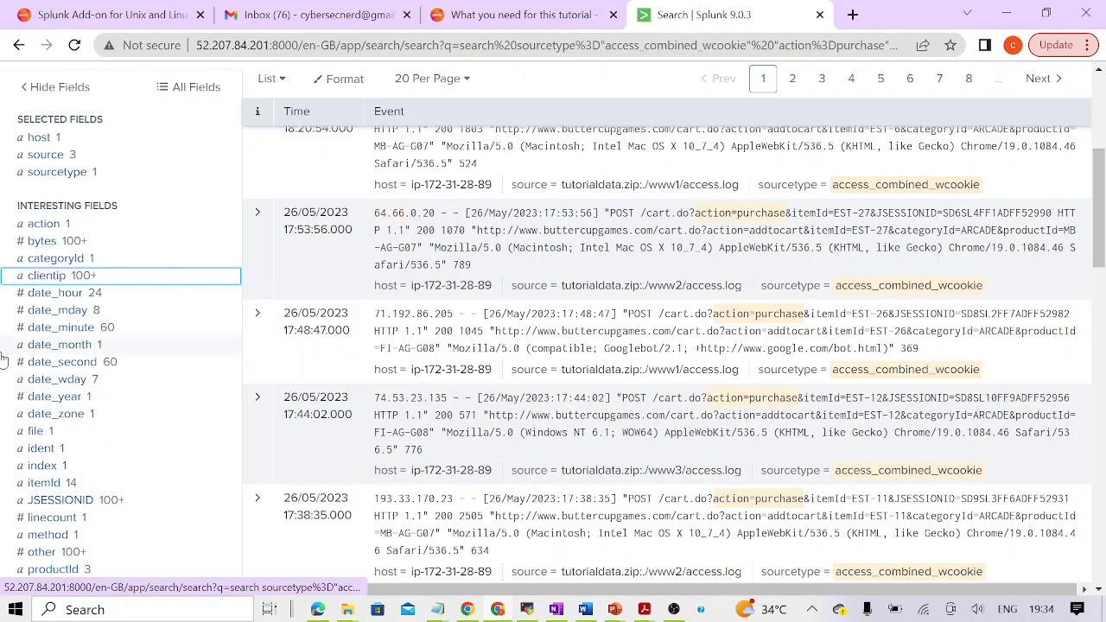
pyautogui.scroll(-2, 34, 415)
pyautogui.click(78, 397)
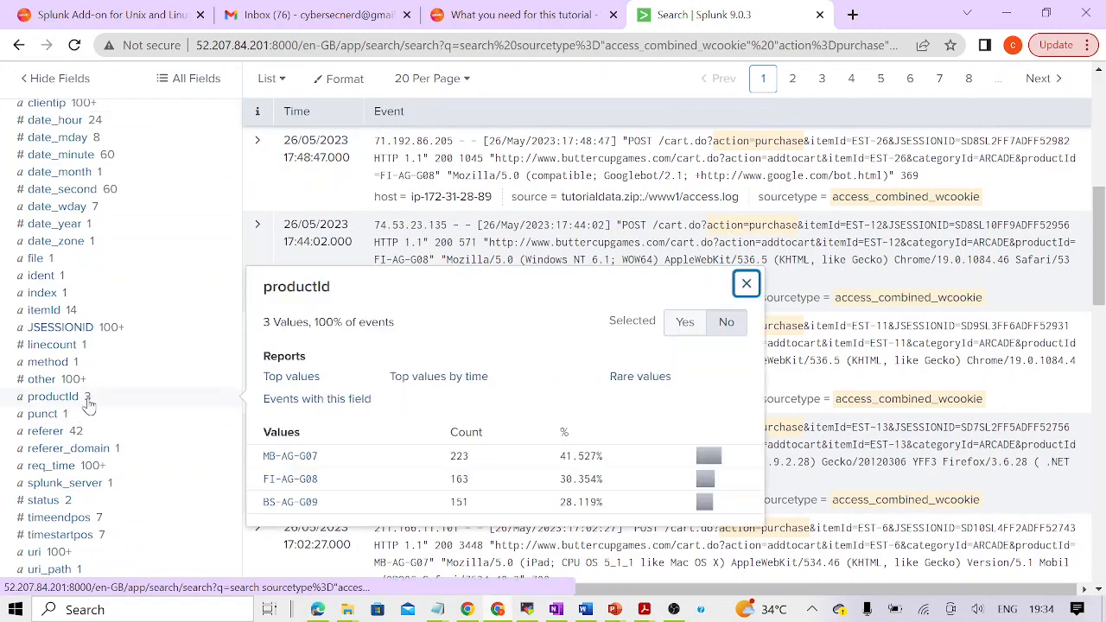
pyautogui.doubleClick(298, 288)
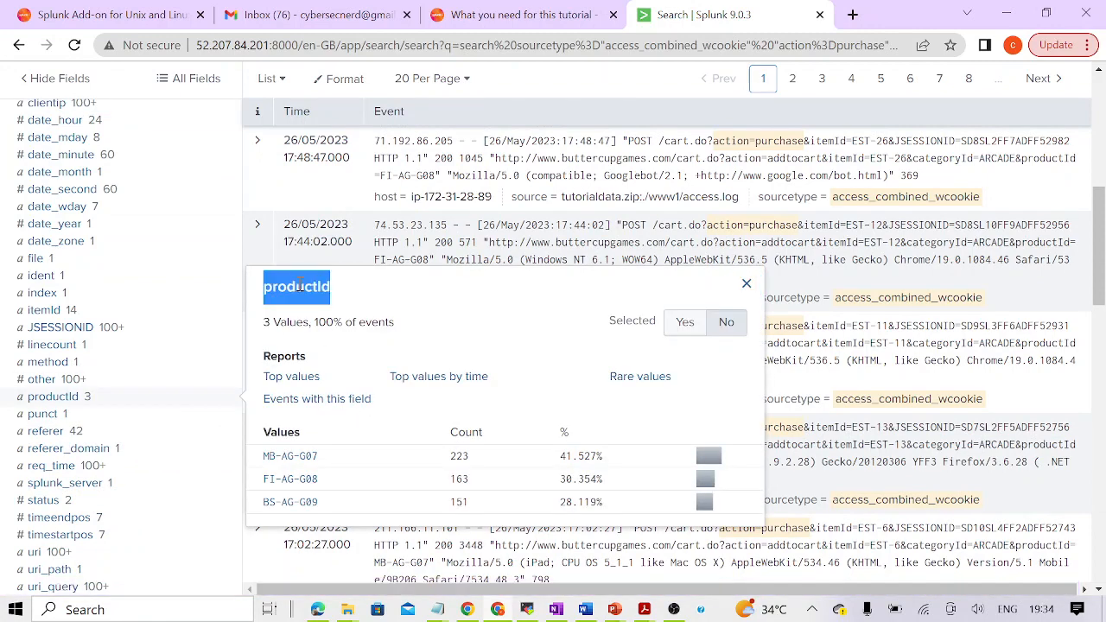
pyautogui.click(745, 286)
# Step: Leave the ARCADE search and return to the TestDasboard dashboard
pyautogui.moveTo(1098, 270); pyautogui.dragTo(1098, 147)
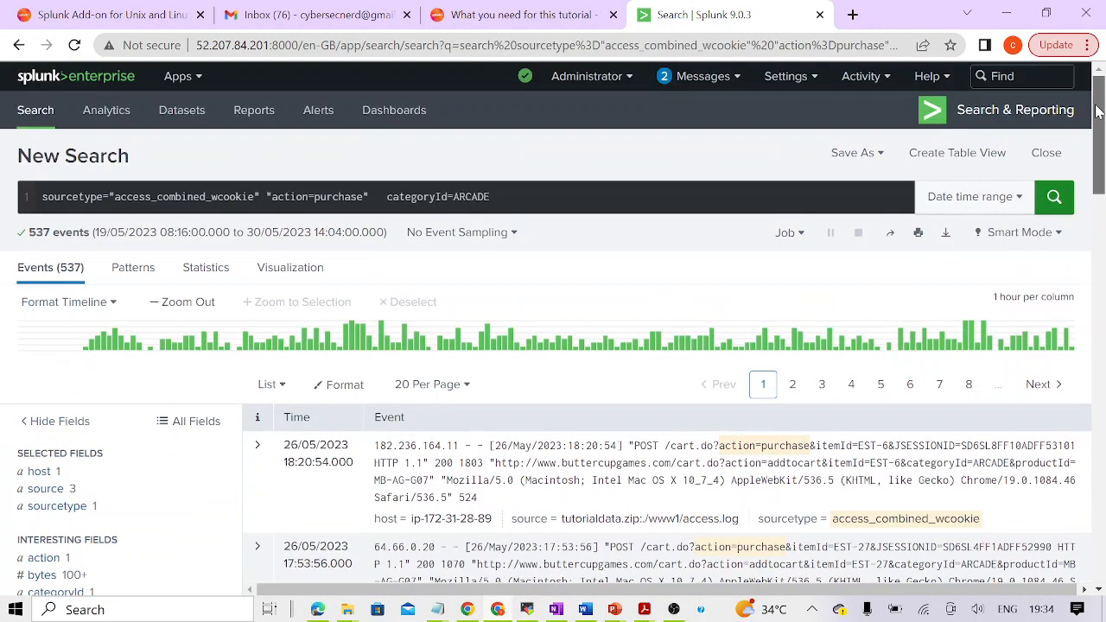
pyautogui.click(515, 202)
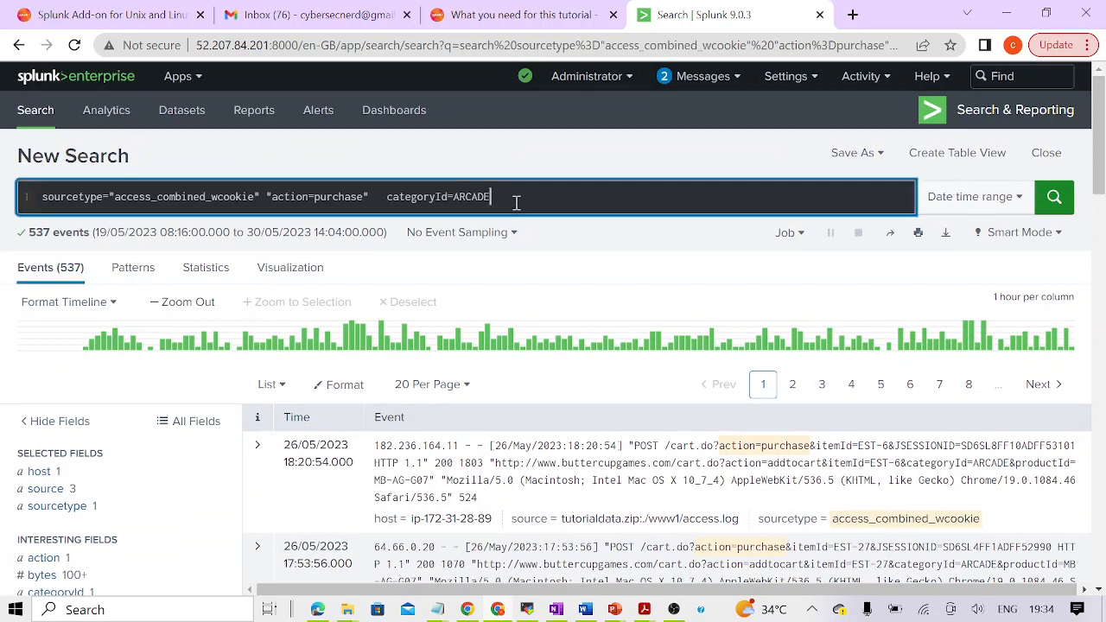
pyautogui.click(19, 45)
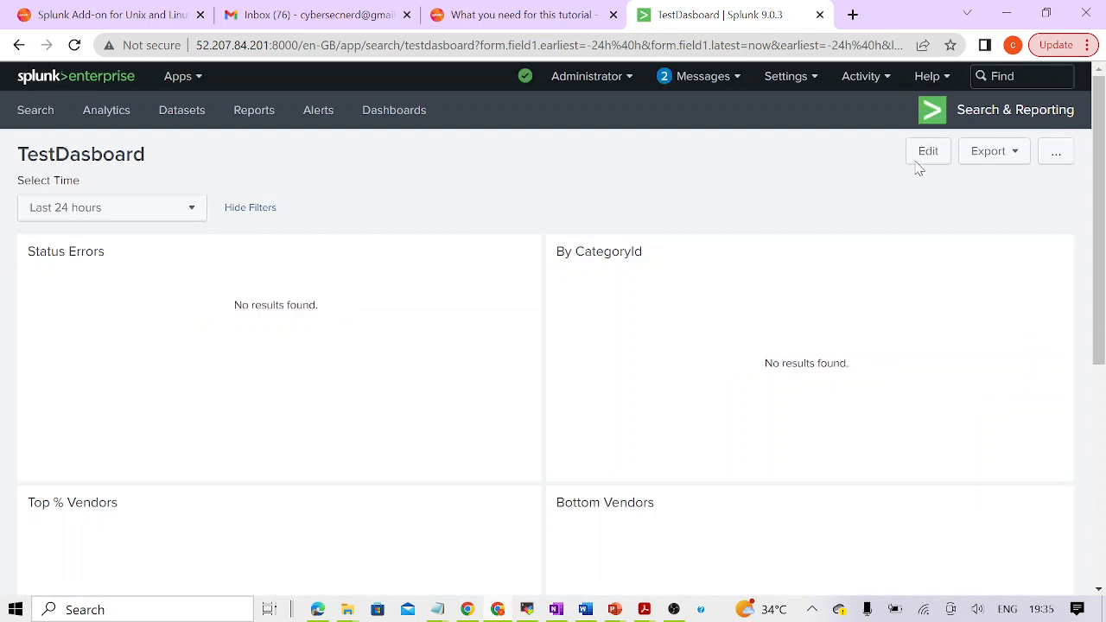
# Step: Set the dashboard's time filter to All time and open TestDasboard for editing
pyautogui.click(147, 211)
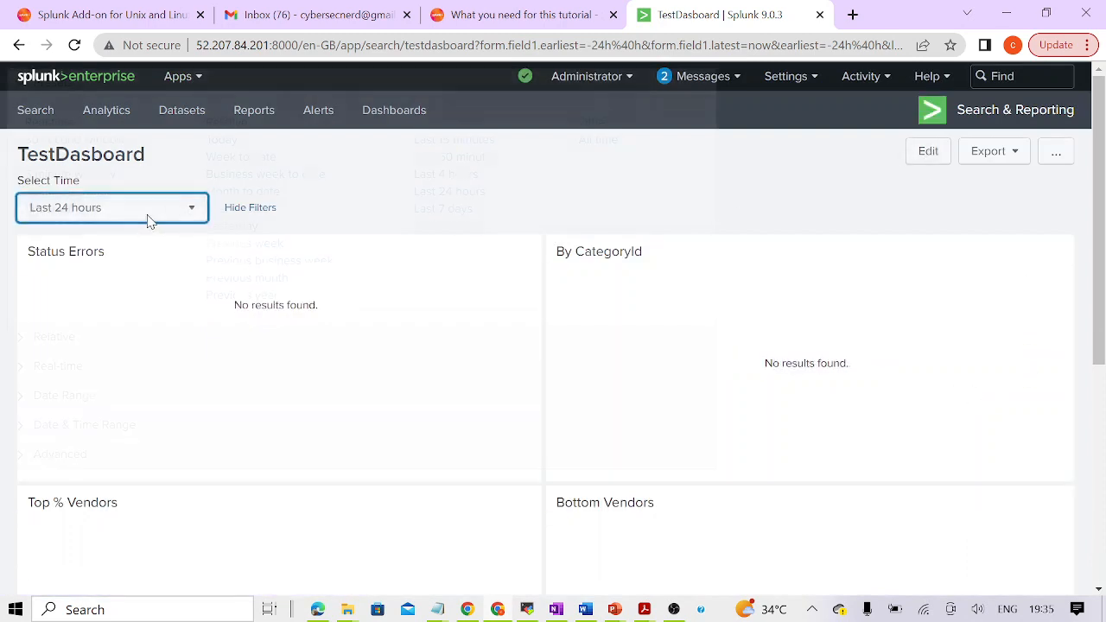
pyautogui.click(596, 140)
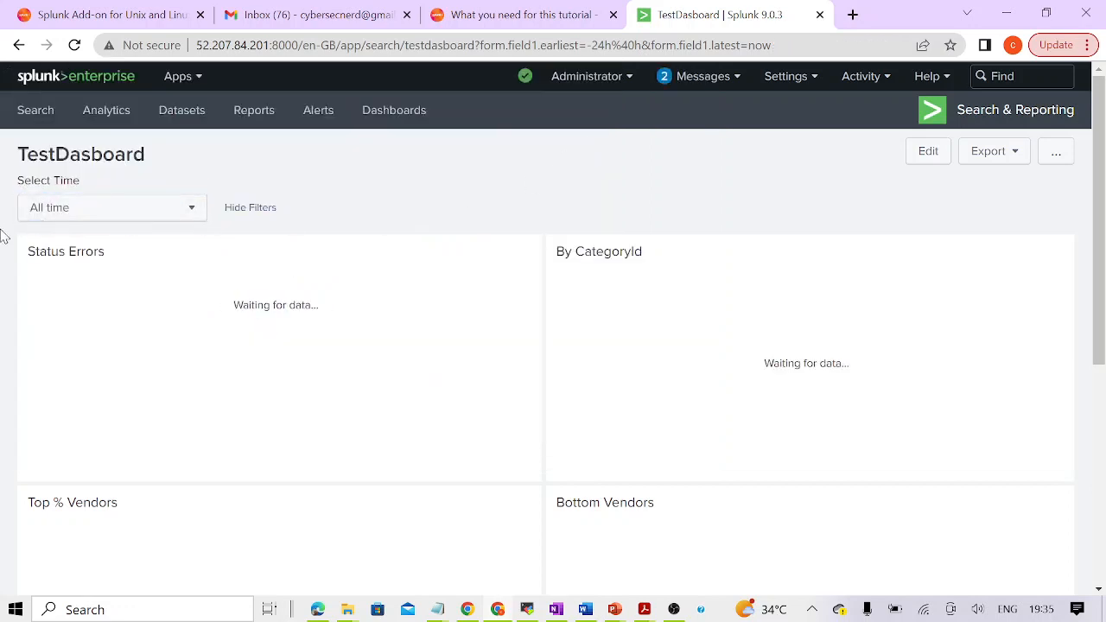
pyautogui.click(927, 153)
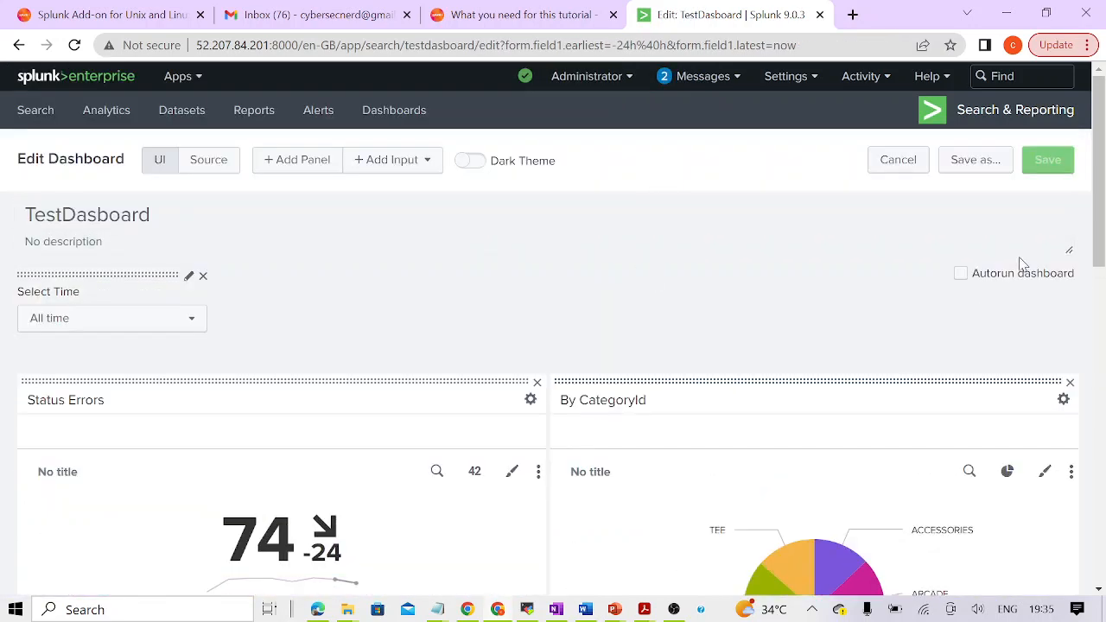
# Step: Open the drilldown settings of the By CategoryId pie chart and switch its link to a custom search
pyautogui.scroll(-2, 1022, 264)
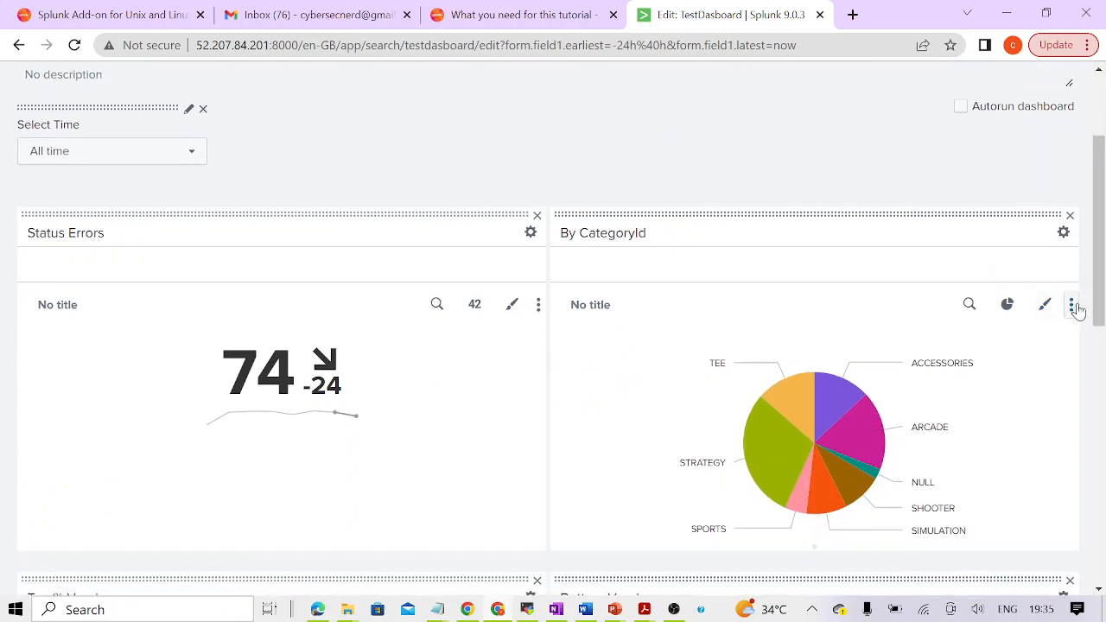
pyautogui.click(1072, 305)
pyautogui.click(1041, 341)
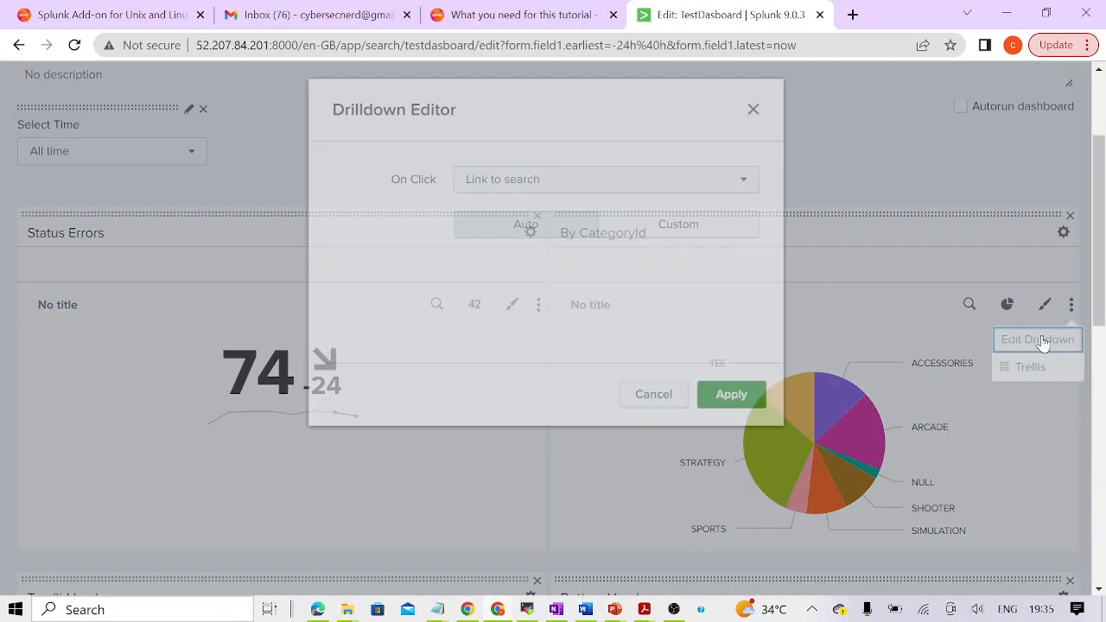
pyautogui.click(648, 243)
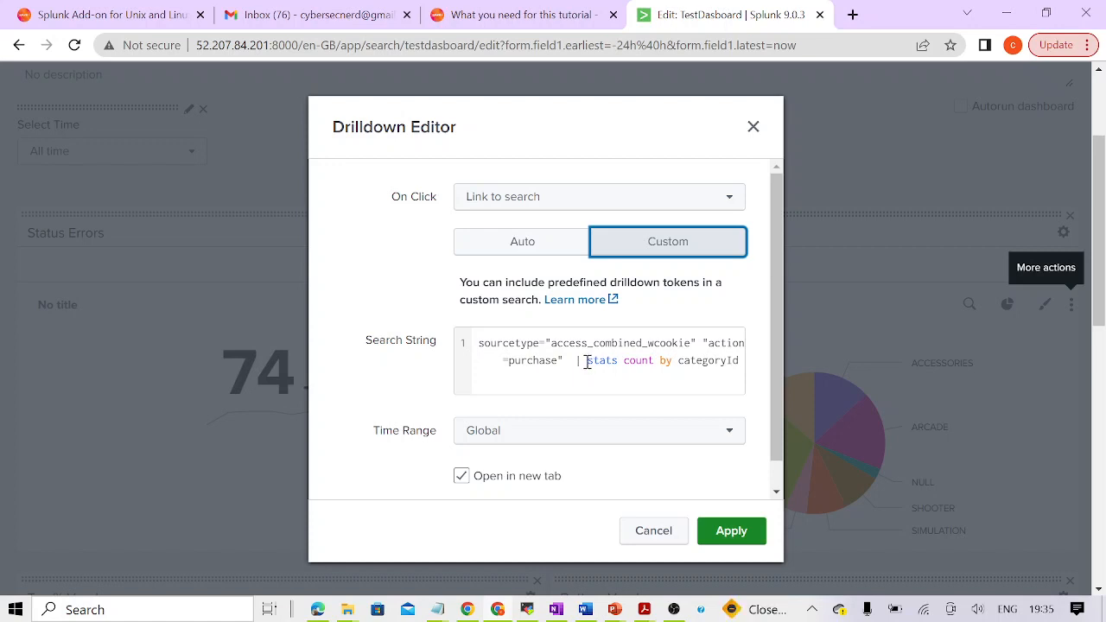
# Step: Try to turn the "stats count by categoryId" clause of the drilldown search string into a search filter on categoryId
pyautogui.moveTo(587, 362); pyautogui.dragTo(729, 363)
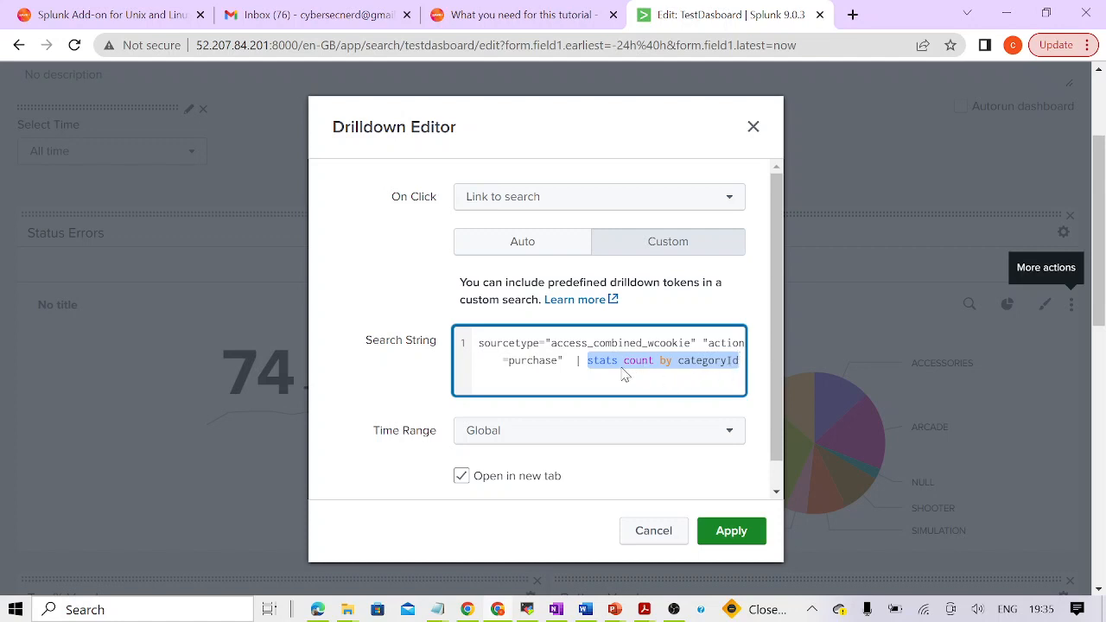
pyautogui.click(671, 368)
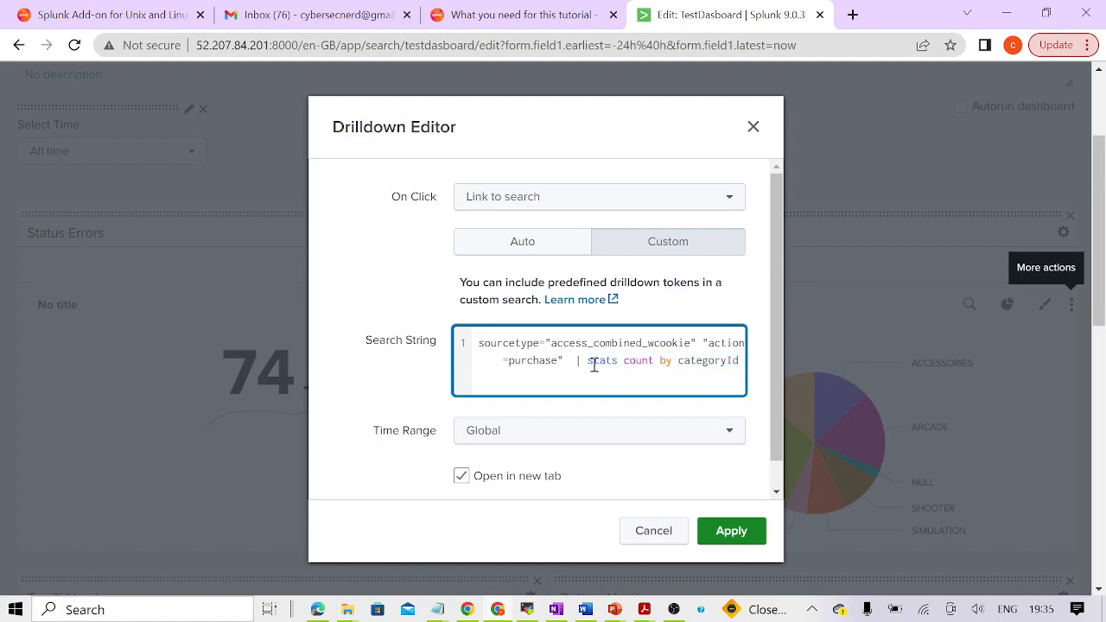
pyautogui.moveTo(590, 362); pyautogui.dragTo(673, 364)
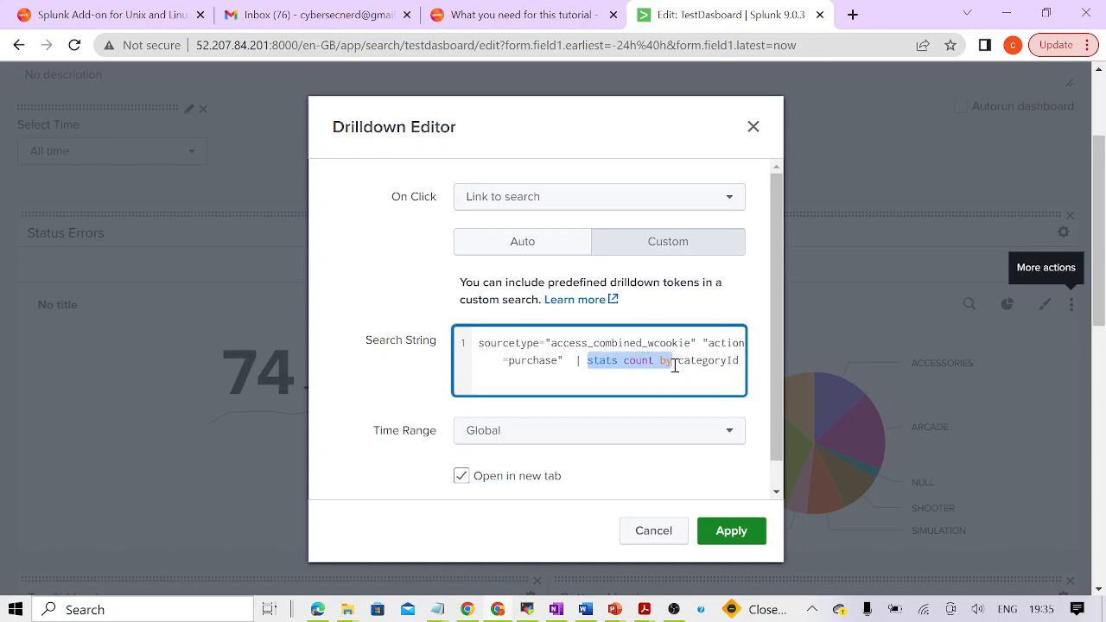
pyautogui.write('search')
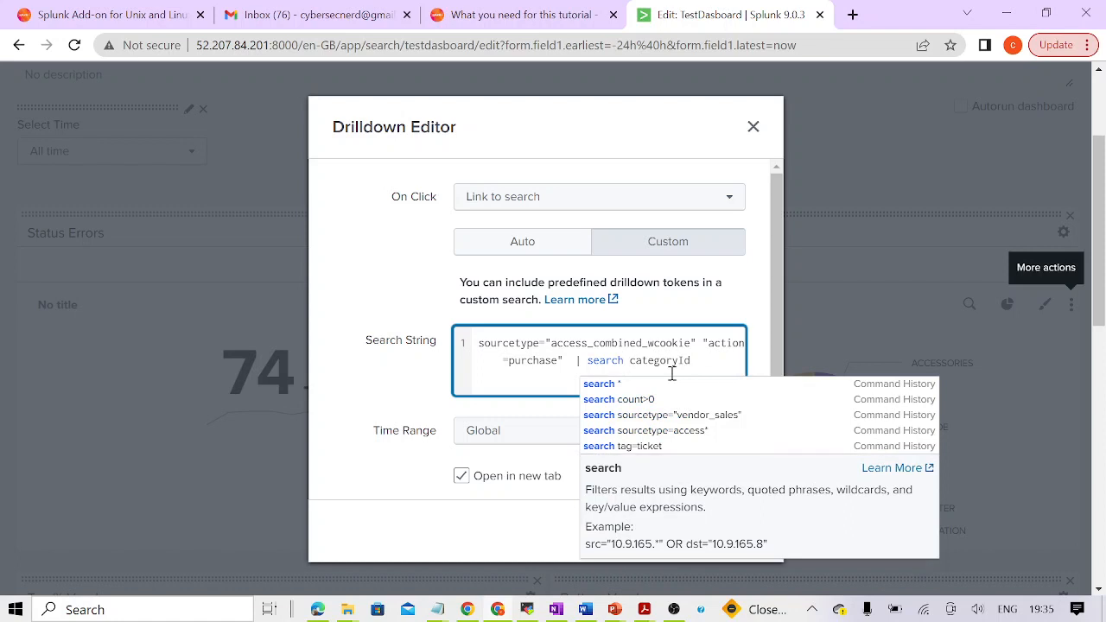
pyautogui.click(705, 358)
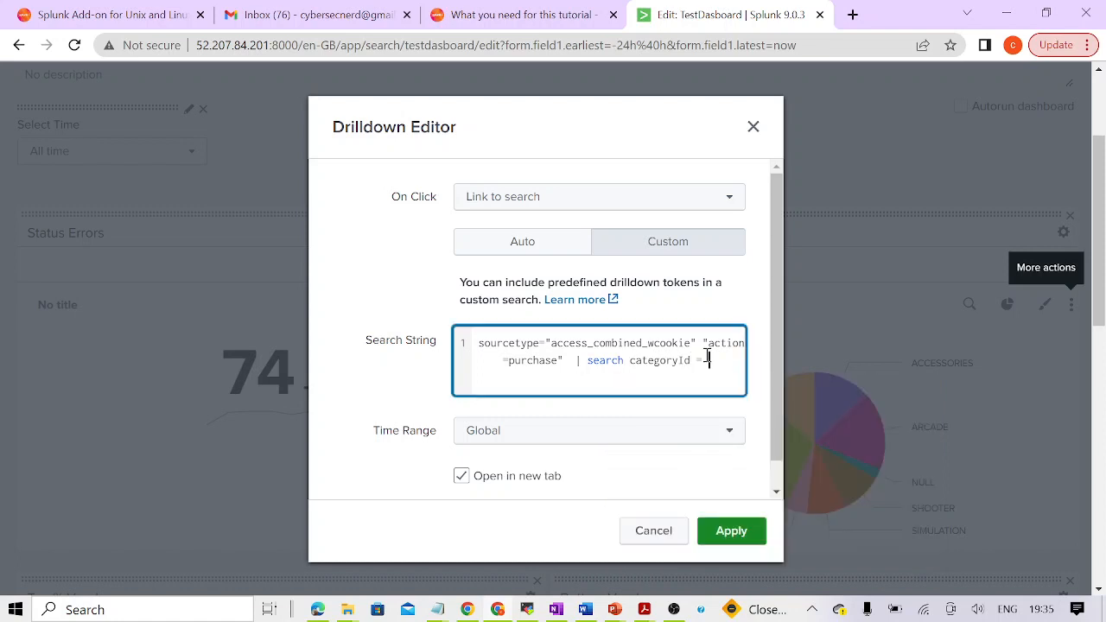
# Step: Cut the drilldown search string back to sourcetype="access_combined_wcookie" "action=purchase", removing the pipe and everything after it
pyautogui.press('BackSpace')
pyautogui.press('BackSpace')
pyautogui.press('BackSpace')
pyautogui.press('BackSpace')
pyautogui.press('BackSpace')
pyautogui.press('BackSpace')
pyautogui.press('BackSpace')
pyautogui.press('BackSpace')
pyautogui.press('BackSpace')
pyautogui.press('BackSpace')
pyautogui.press('BackSpace')
pyautogui.press('BackSpace')
pyautogui.press('BackSpace')
pyautogui.press('BackSpace')
pyautogui.press('BackSpace')
pyautogui.press('BackSpace')
pyautogui.press('BackSpace')
pyautogui.press('BackSpace')
pyautogui.press('BackSpace')
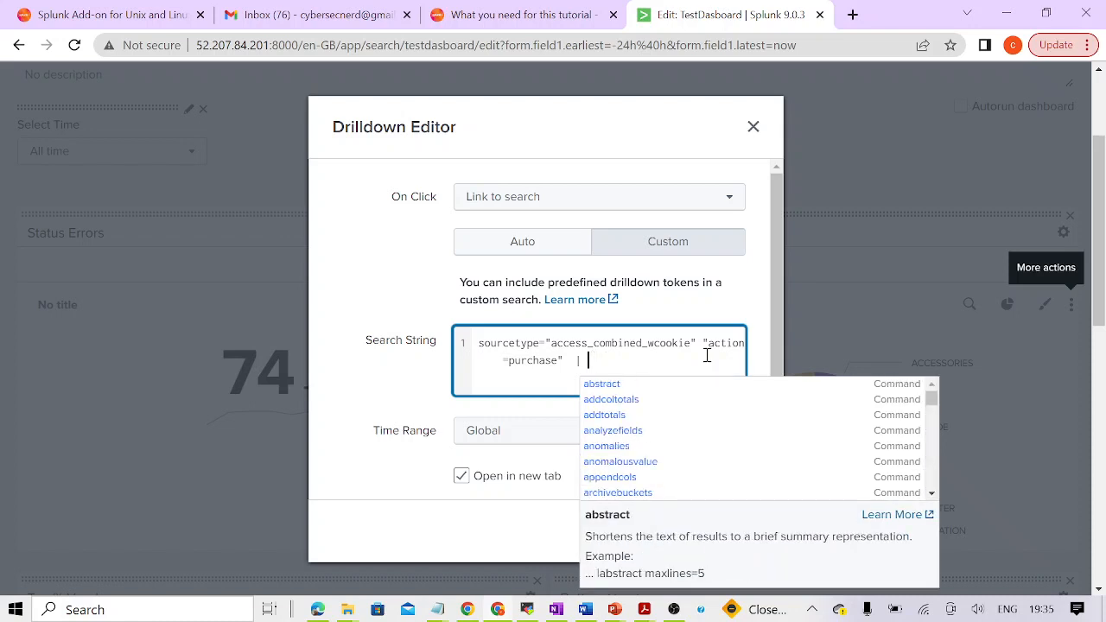
pyautogui.click(404, 312)
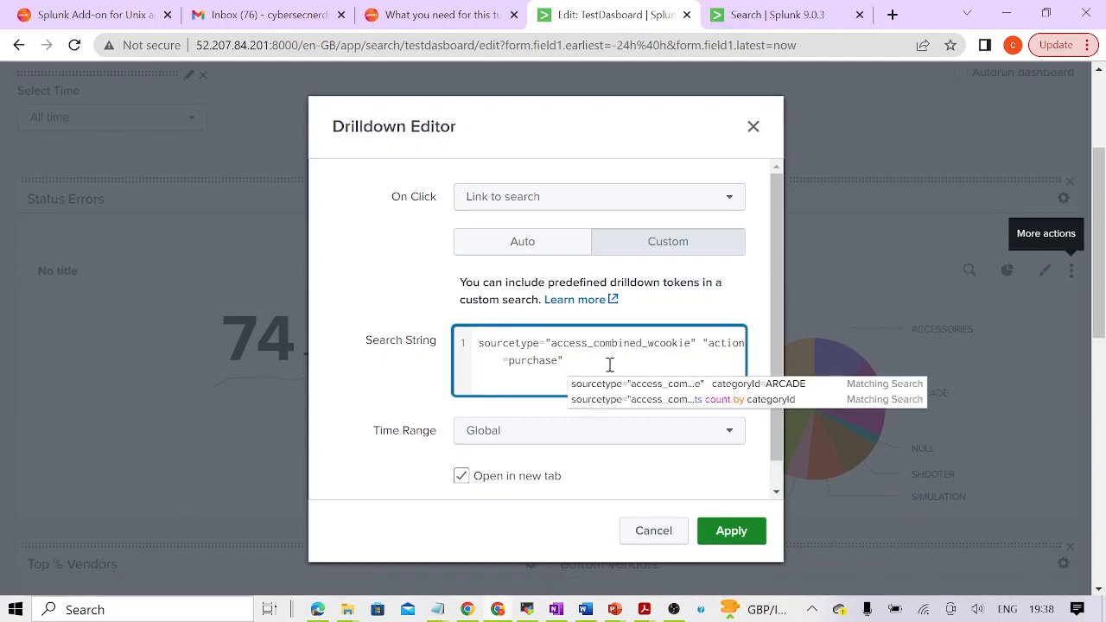
# Step: Add a second line "| search categoryId = $click.value$" to the drilldown search string
pyautogui.press('Return')
pyautogui.write('| sea')
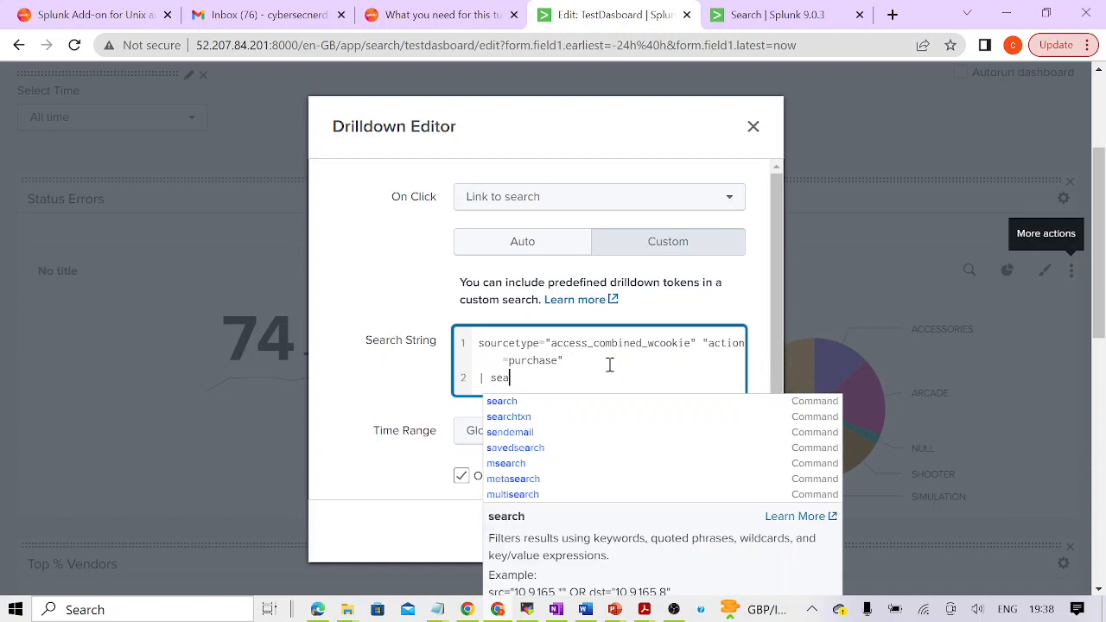
pyautogui.write('rch categ')
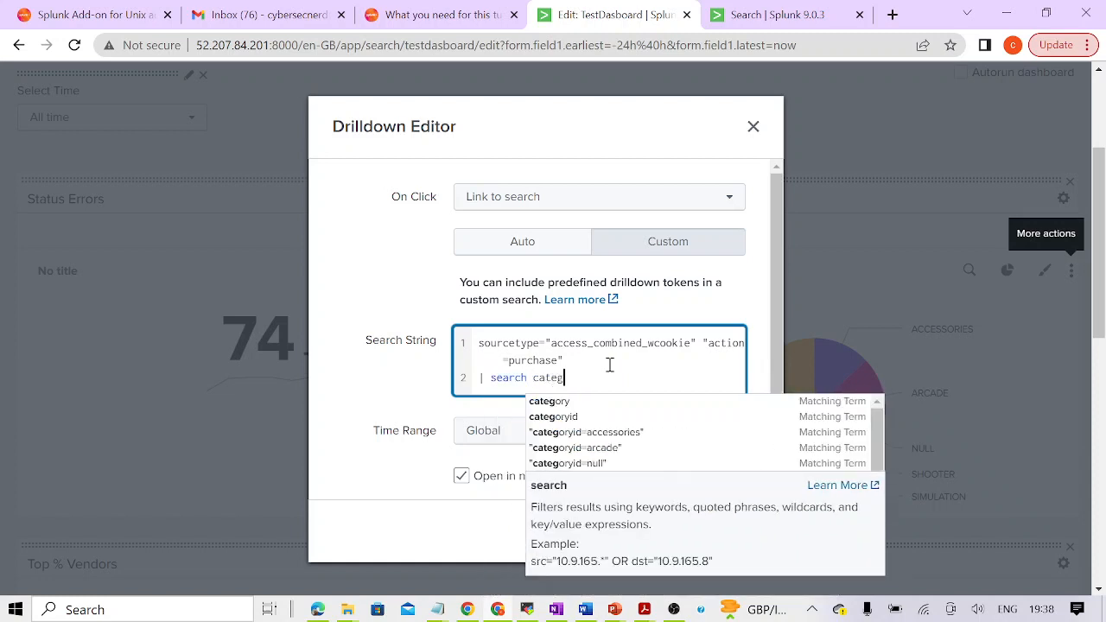
pyautogui.write('oryId')
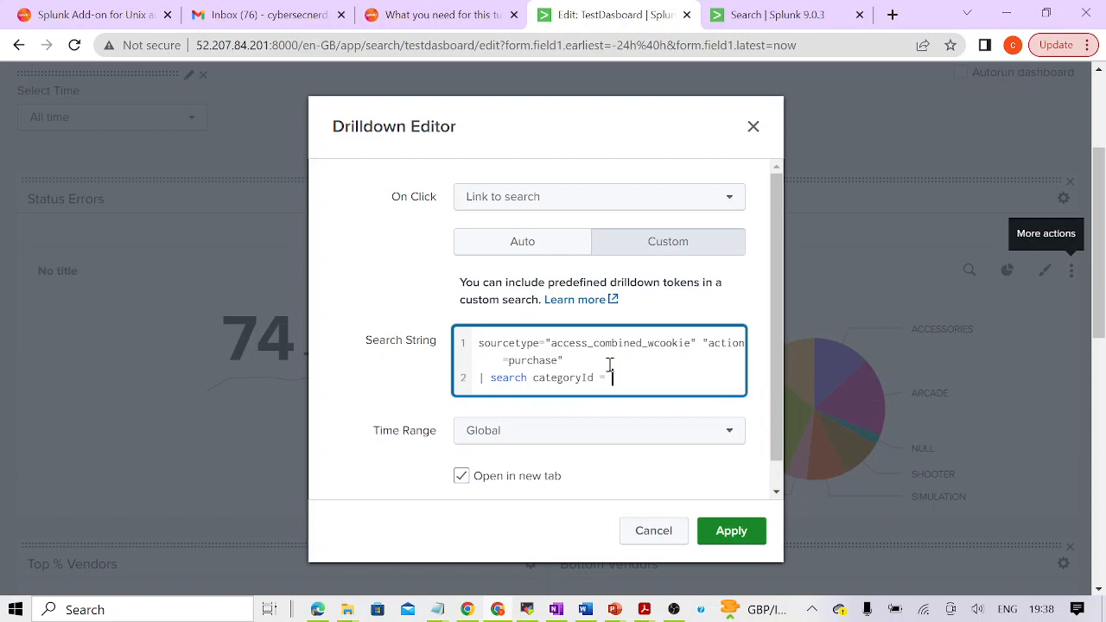
pyautogui.write('= $$')
pyautogui.press('Left')
pyautogui.write('click.value')
pyautogui.click(721, 377)
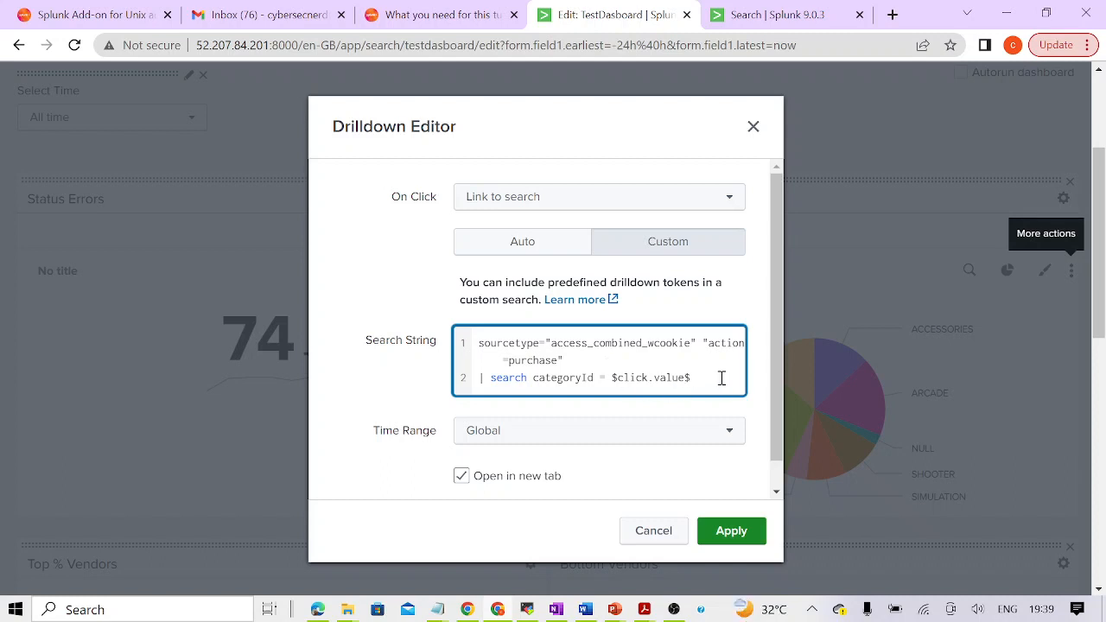
# Step: Add a third line "| top productId" to the drilldown search string, apply the drilldown and save the dashboard
pyautogui.press('Return')
pyautogui.write('| top ')
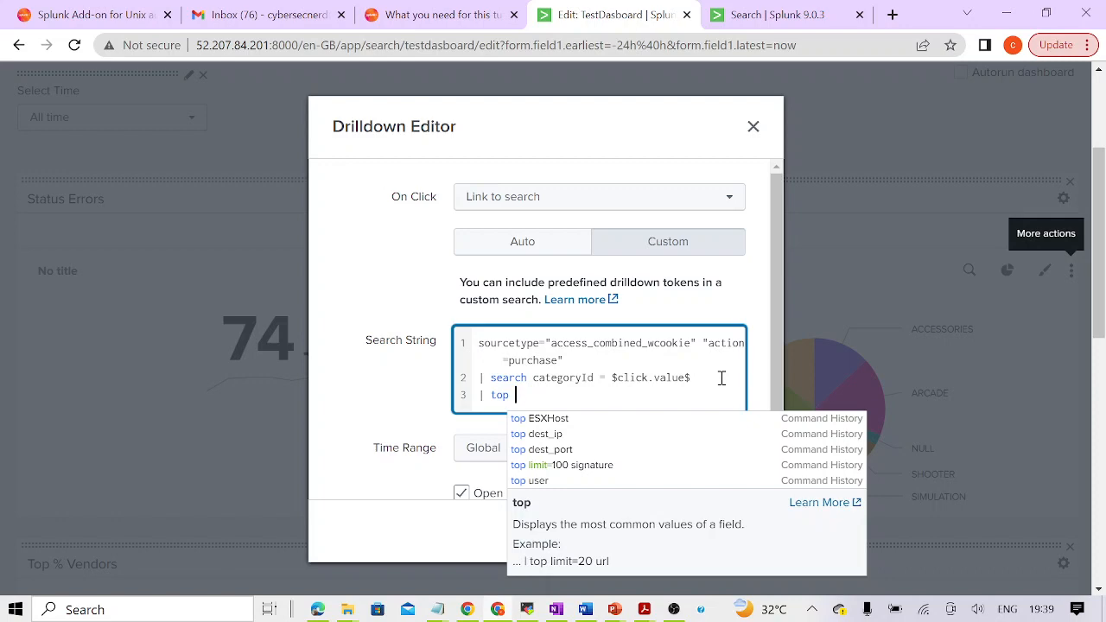
pyautogui.write('productId')
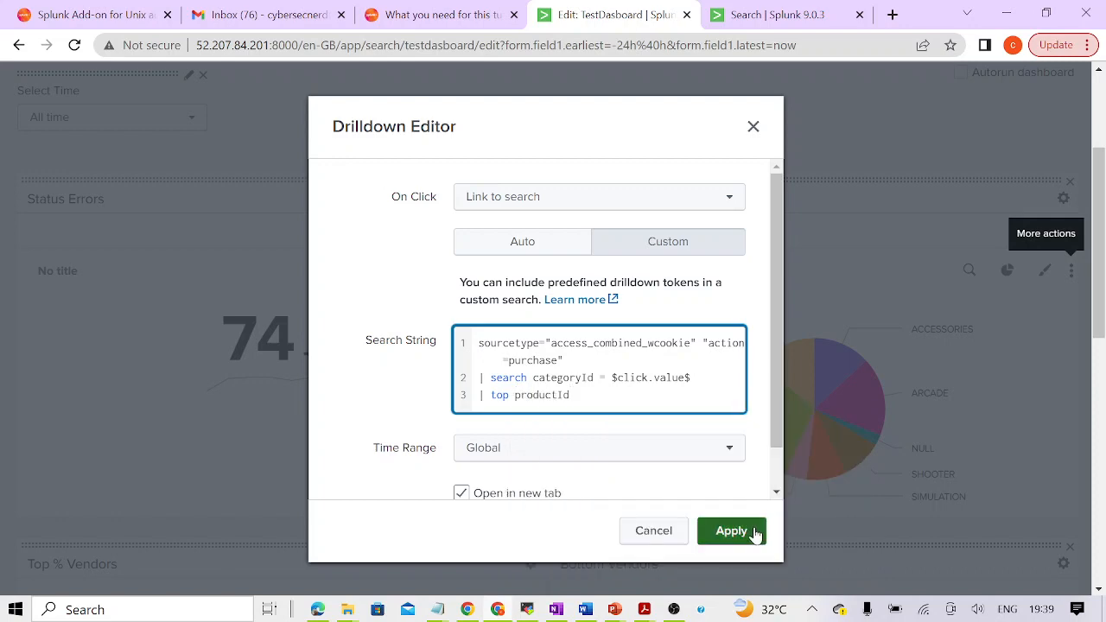
pyautogui.click(731, 530)
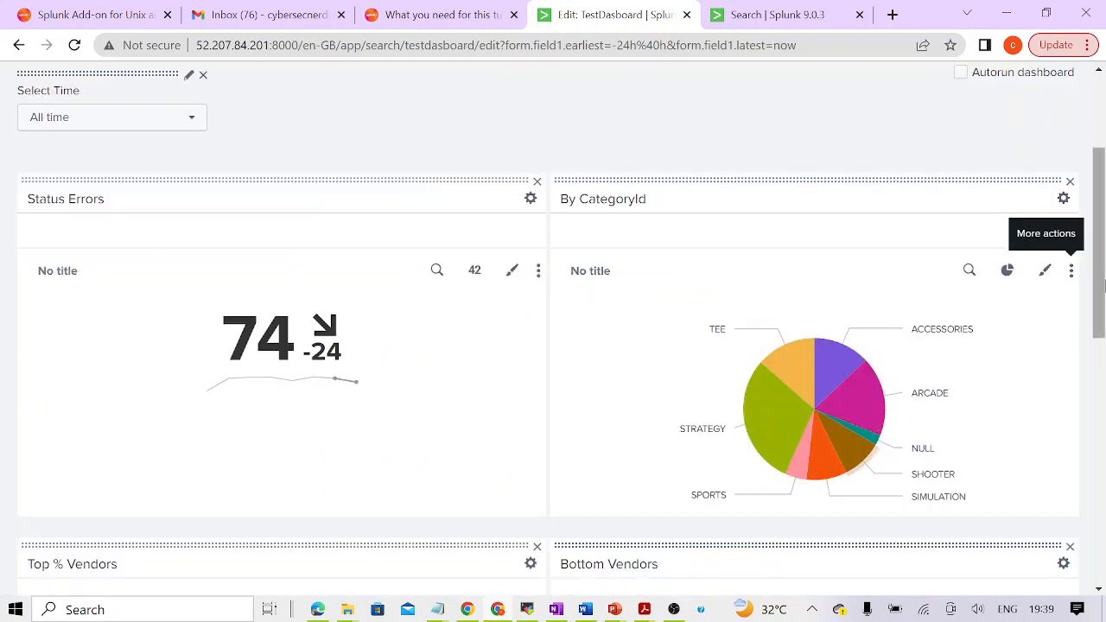
pyautogui.moveTo(1104, 285); pyautogui.dragTo(1103, 216)
pyautogui.click(750, 213)
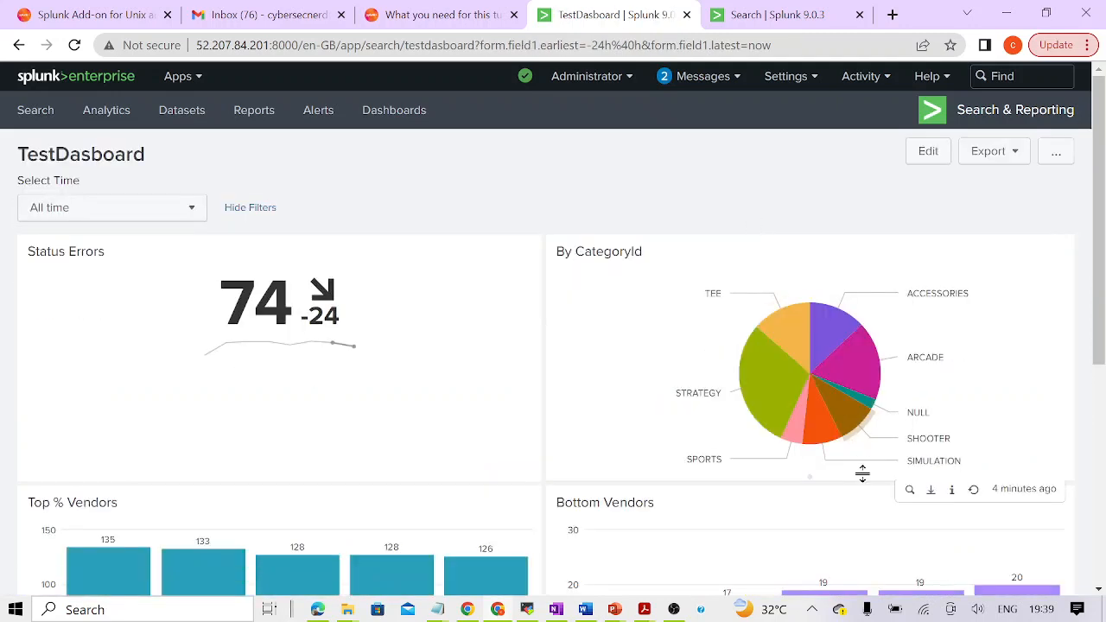
# Step: Test the custom drilldown on the ARCADE and STRATEGY slices of the By CategoryId pie chart, returning to TestDasboard after each
pyautogui.click(871, 372)
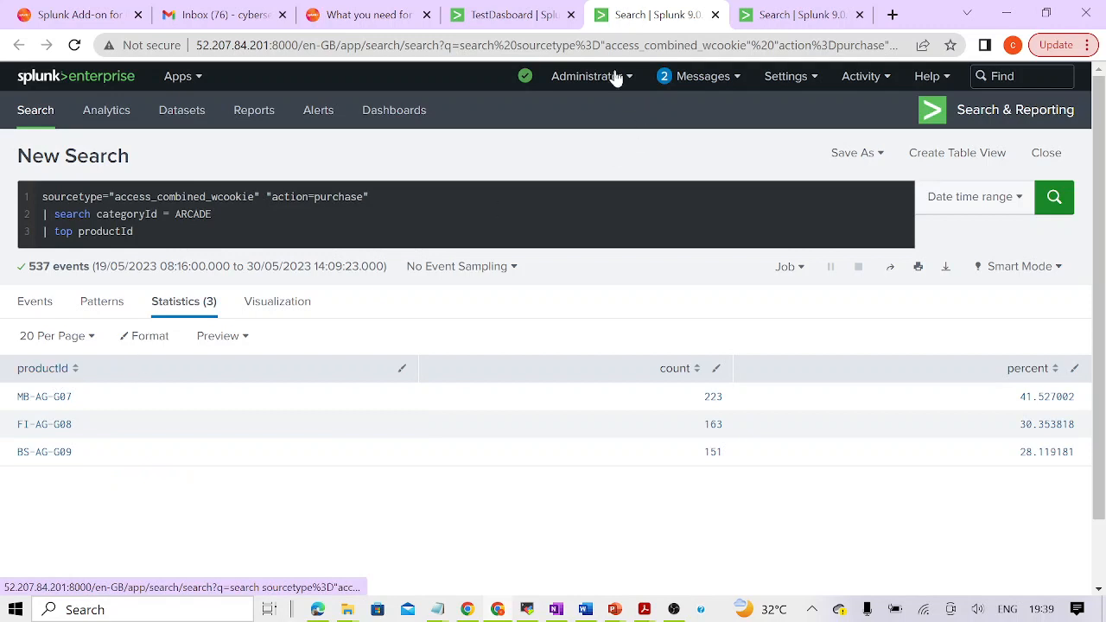
pyautogui.click(510, 15)
pyautogui.moveTo(852, 359)
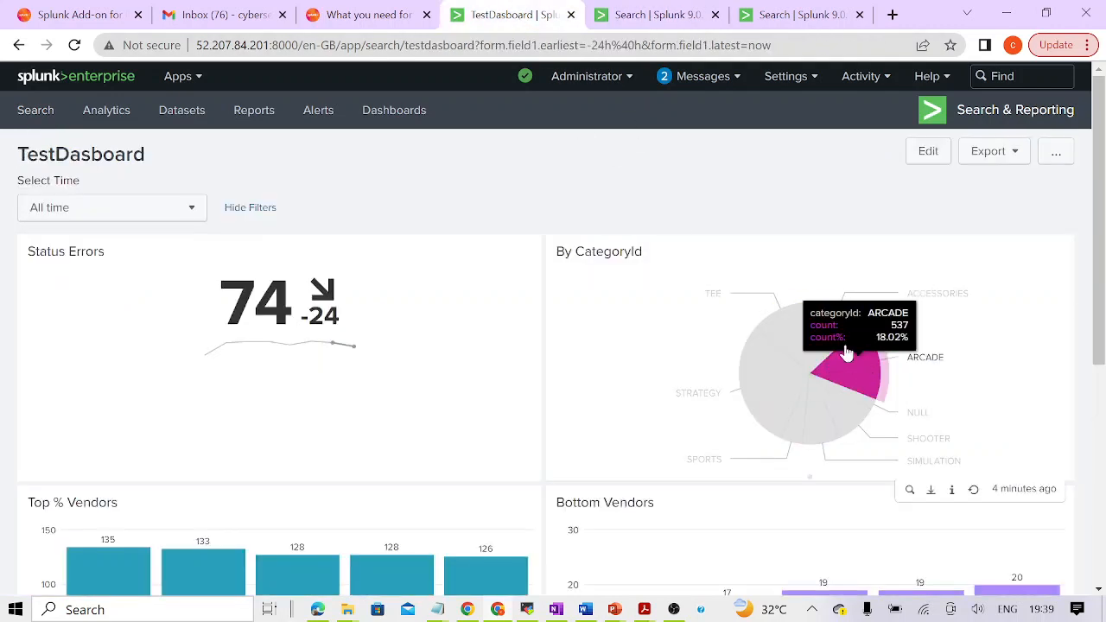
pyautogui.click(764, 406)
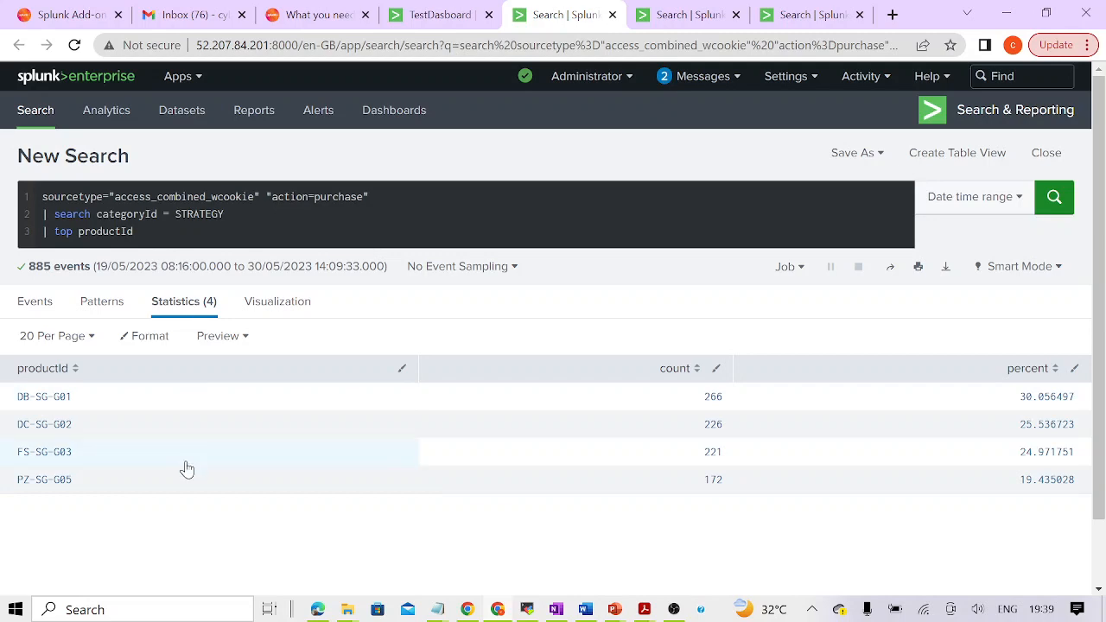
pyautogui.click(420, 18)
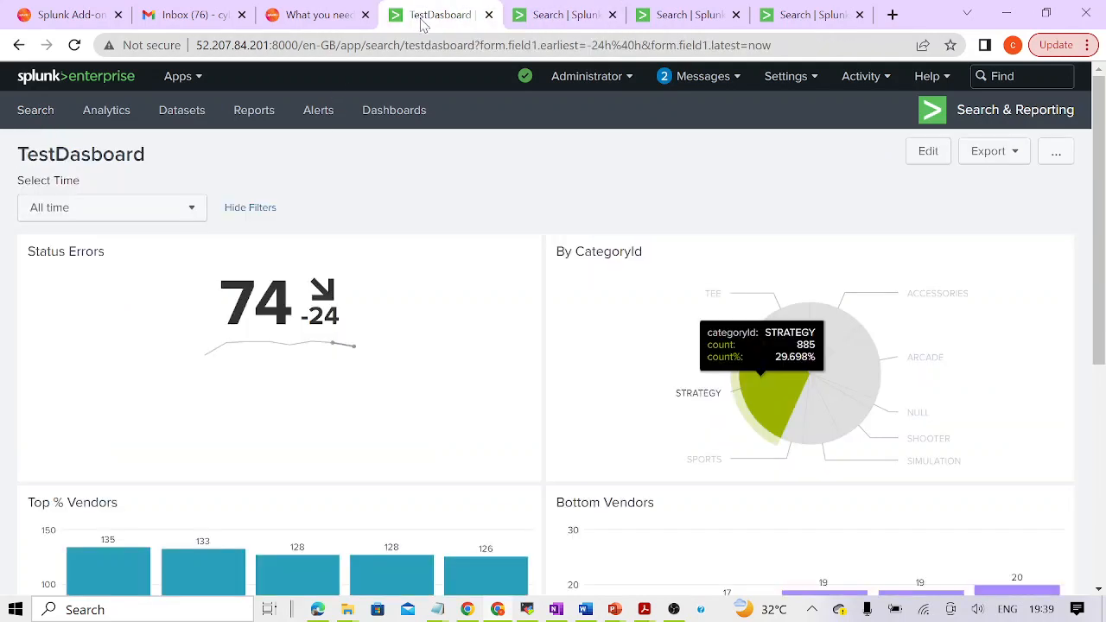
pyautogui.moveTo(530, 283)
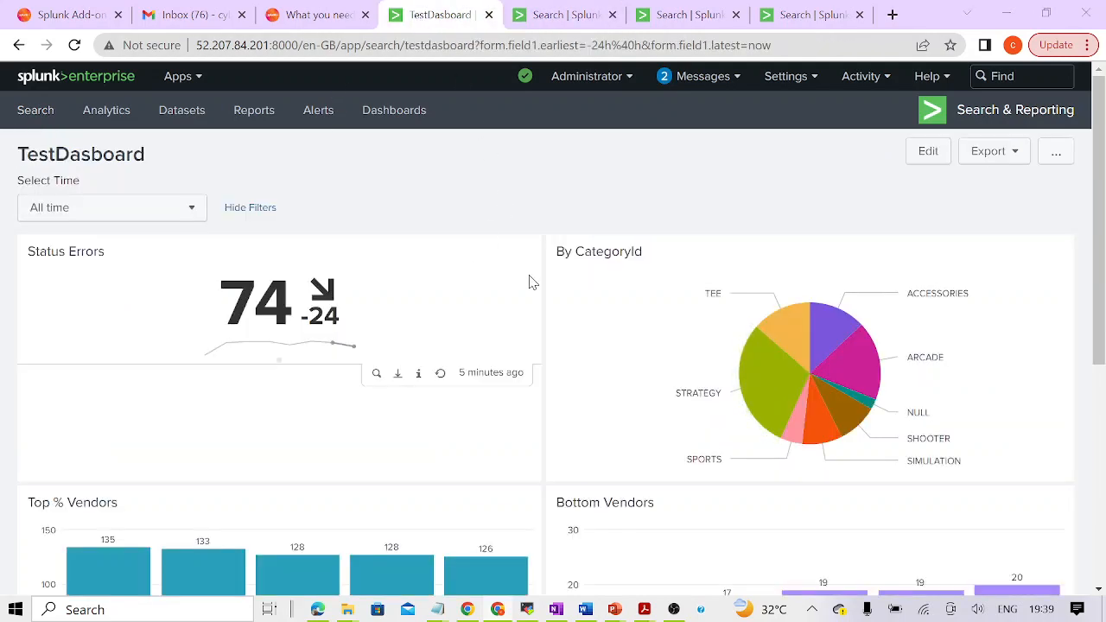
pyautogui.hotkey('alt', 'Tab')
pyautogui.hotkey('alt', 'Tab')
pyautogui.hotkey('alt', 'Tab')
pyautogui.hotkey('alt', 'Tab')
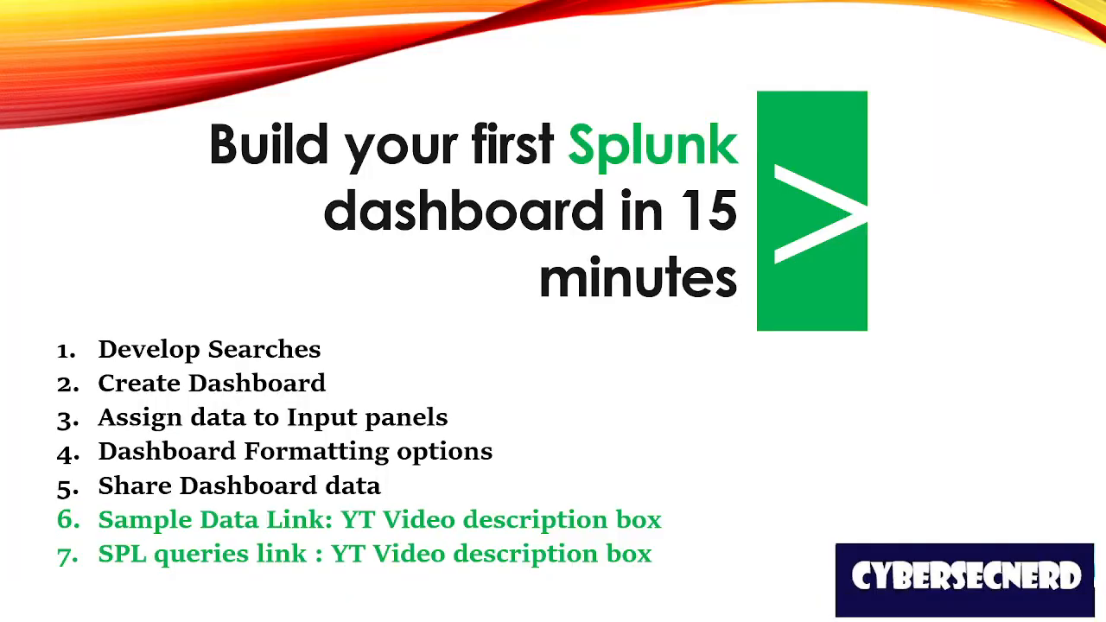
pyautogui.press('Right')
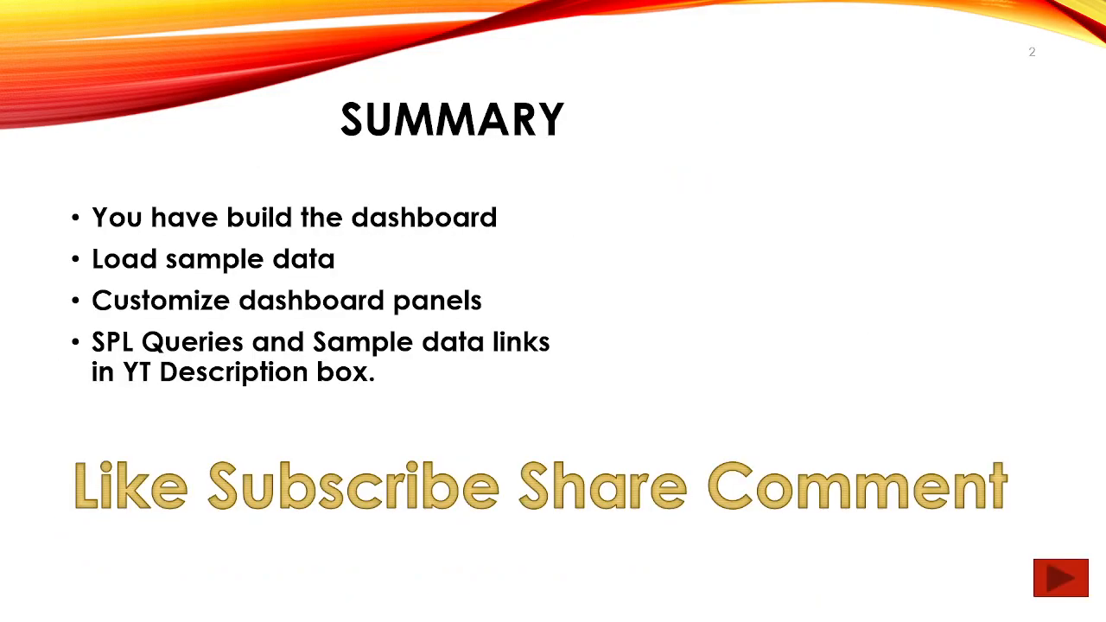